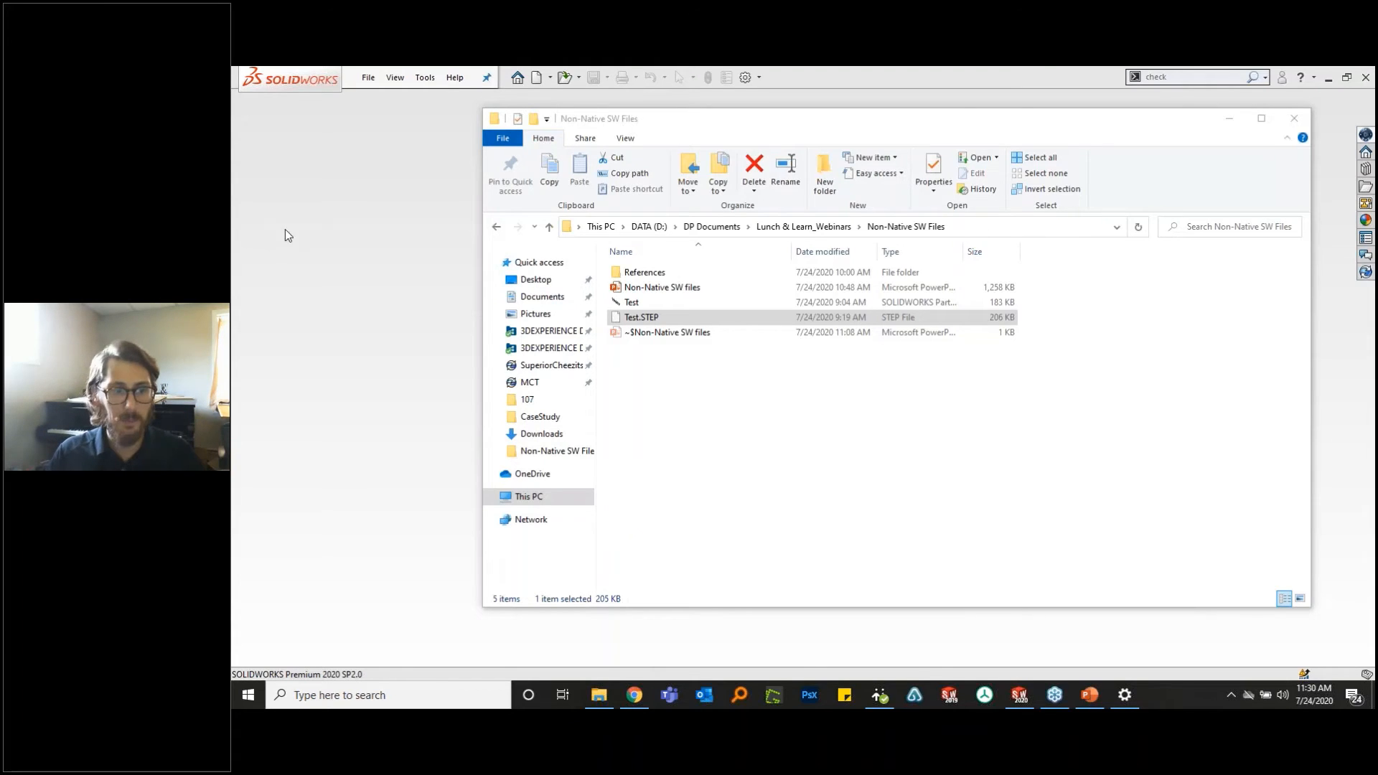
- Open Test.STEP from the Non-Native SW Files folder in SOLIDWORKS and dismiss the offer to run Import Diagnostics
left_click_drag(532, 253, 436, 317)
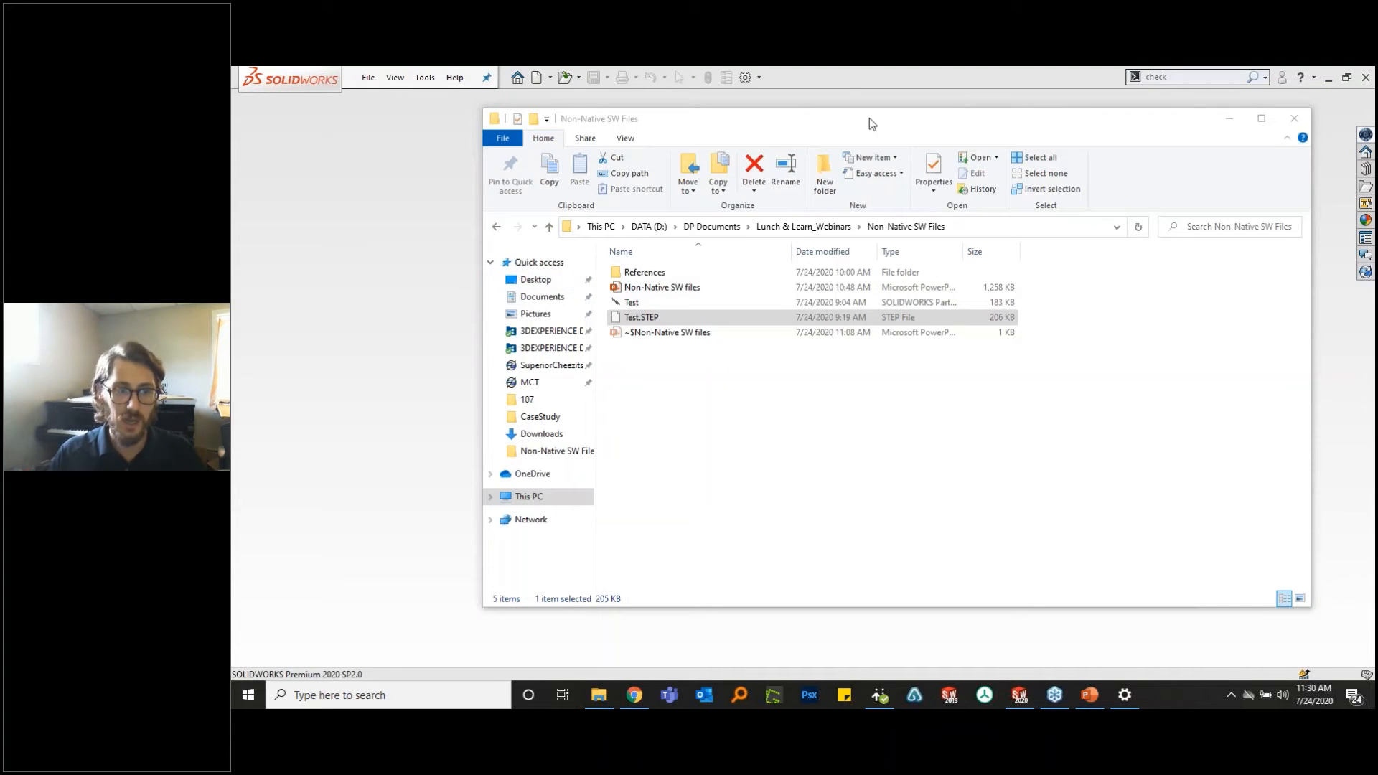
left_click(1222, 122)
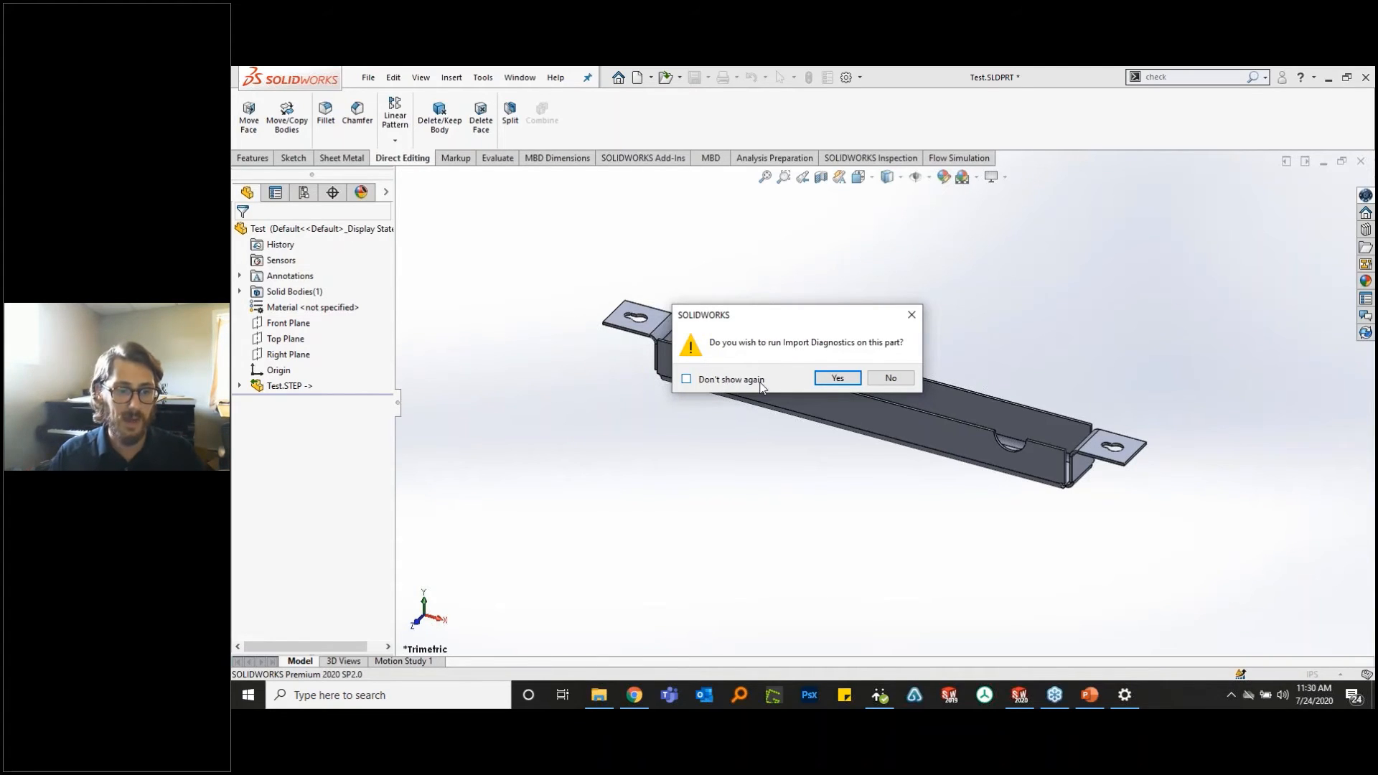
left_click(910, 317)
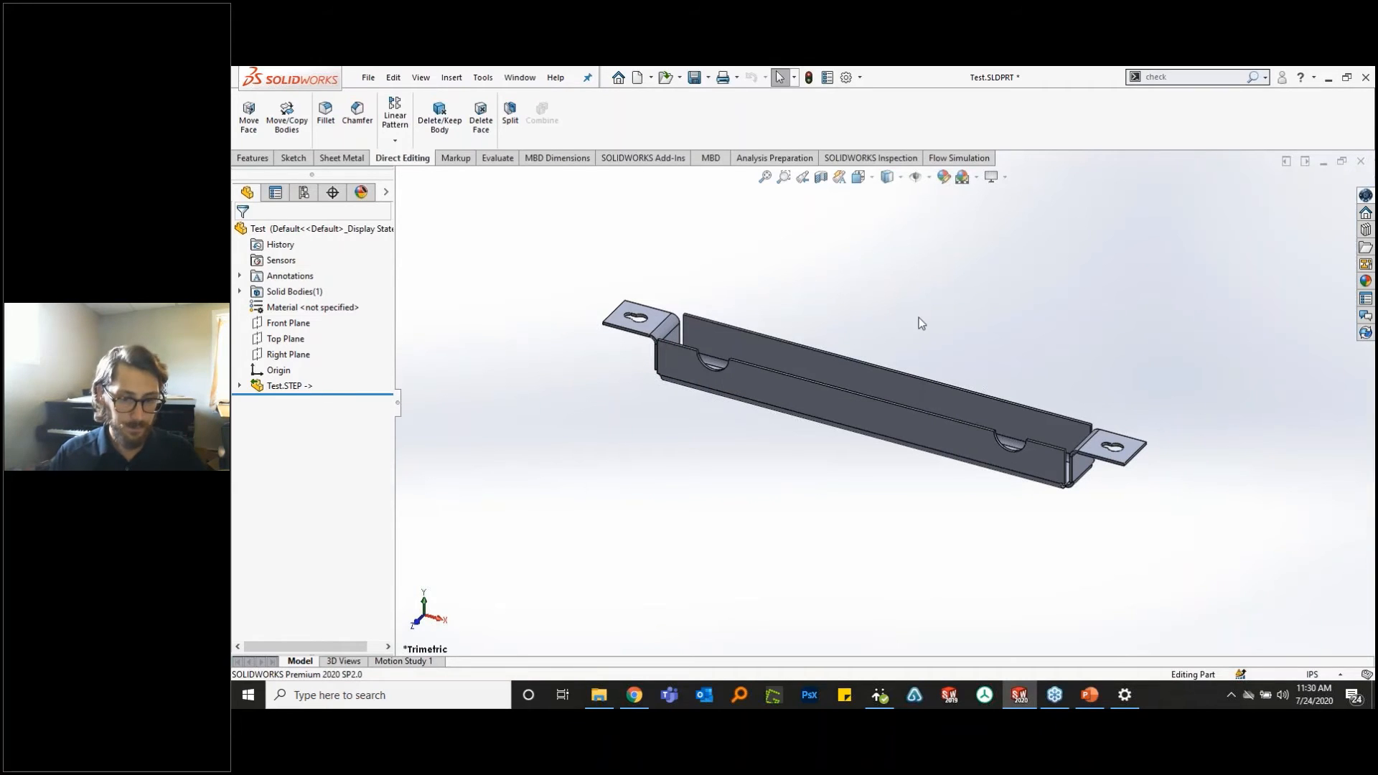
- Examine the imported sheet metal bracket, its Test.STEP feature and solid body in the feature tree, and the source file in its folder
mouse_move(981, 328)
middle_mouse_down()
mouse_move(947, 356)
mouse_move(949, 411)
mouse_move(1003, 316)
middle_mouse_up()
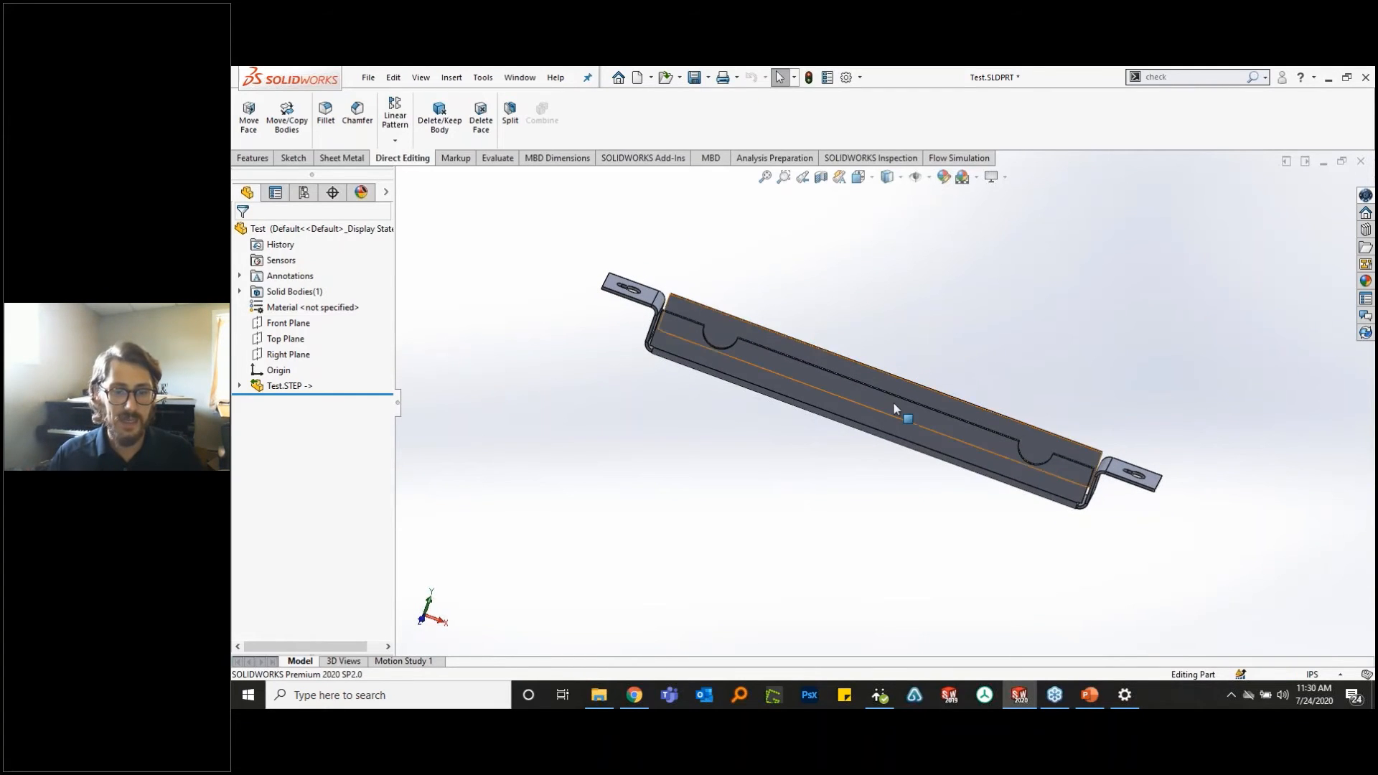
left_click(239, 385)
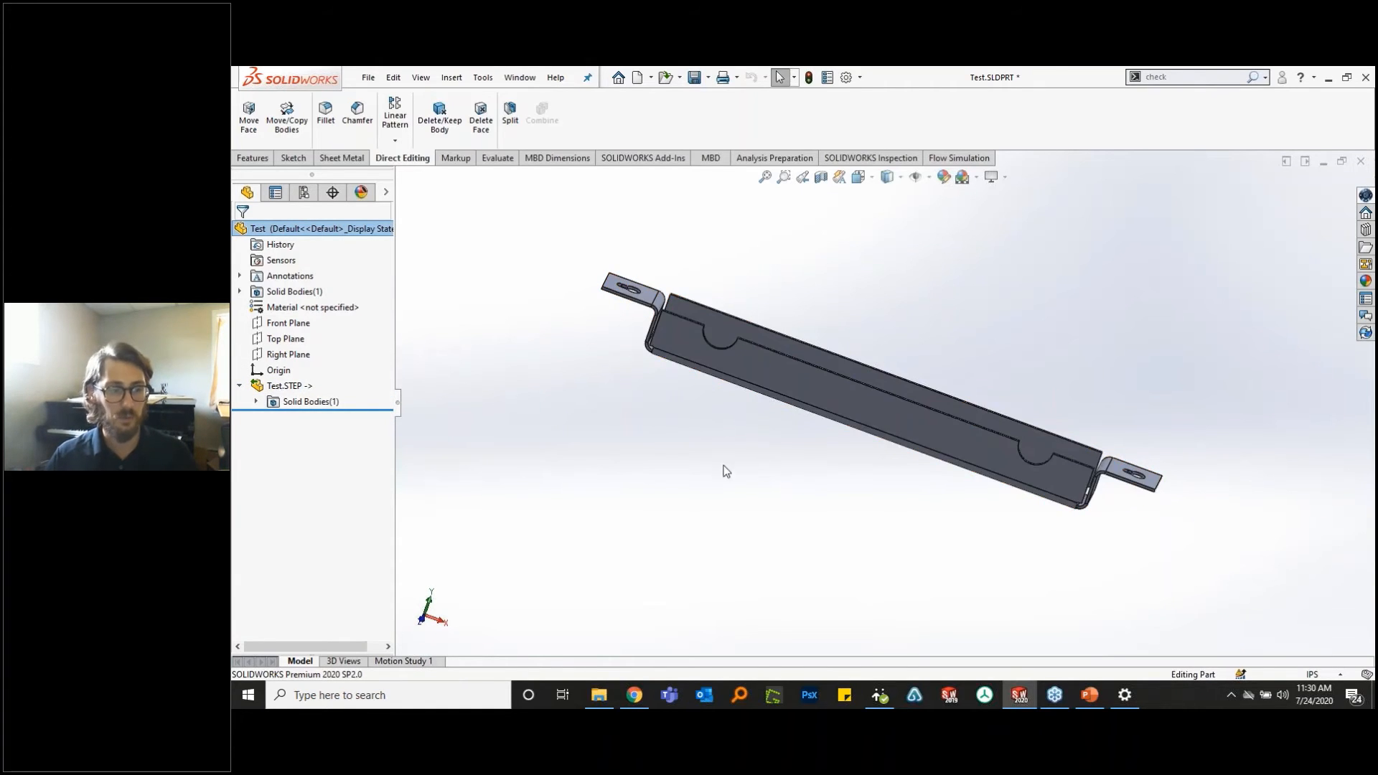
middle_click_drag(793, 451, 873, 467)
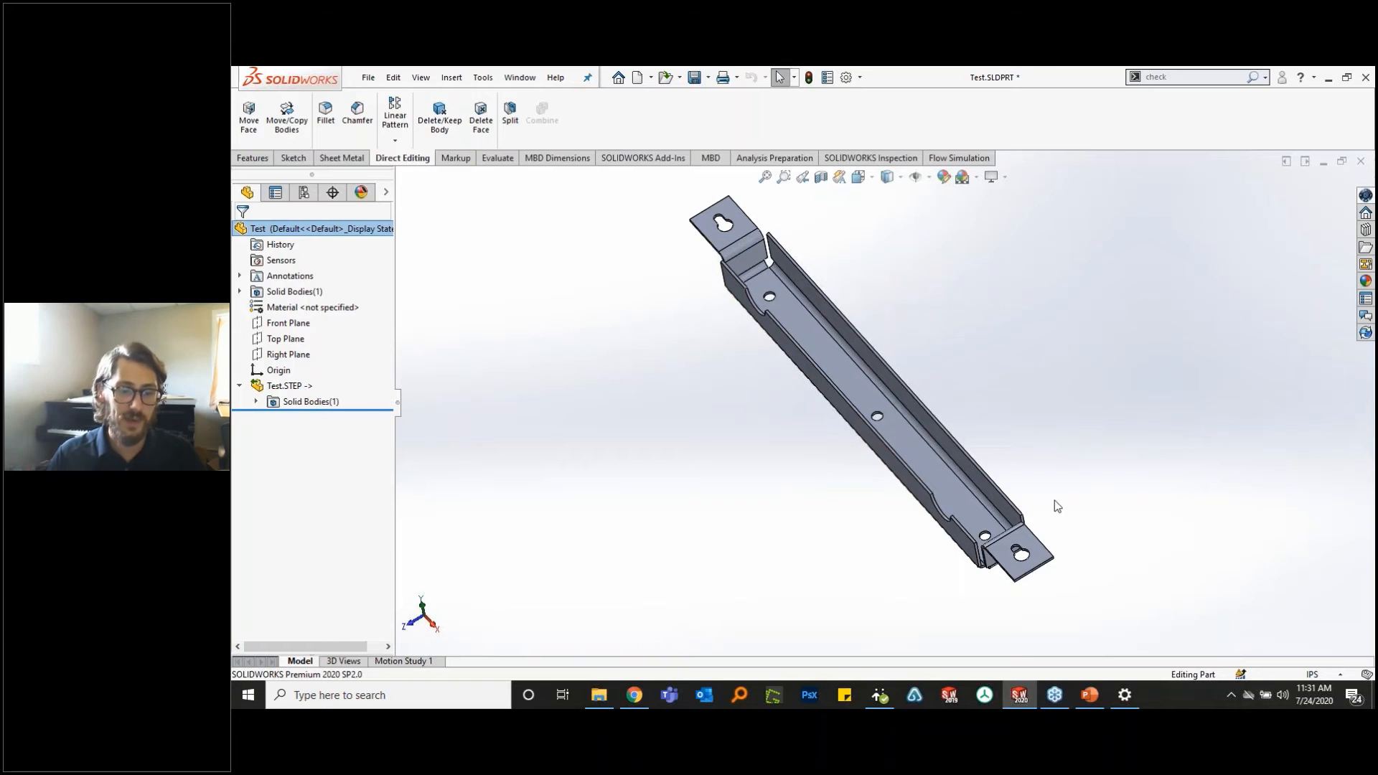
middle_click_drag(880, 461, 917, 394)
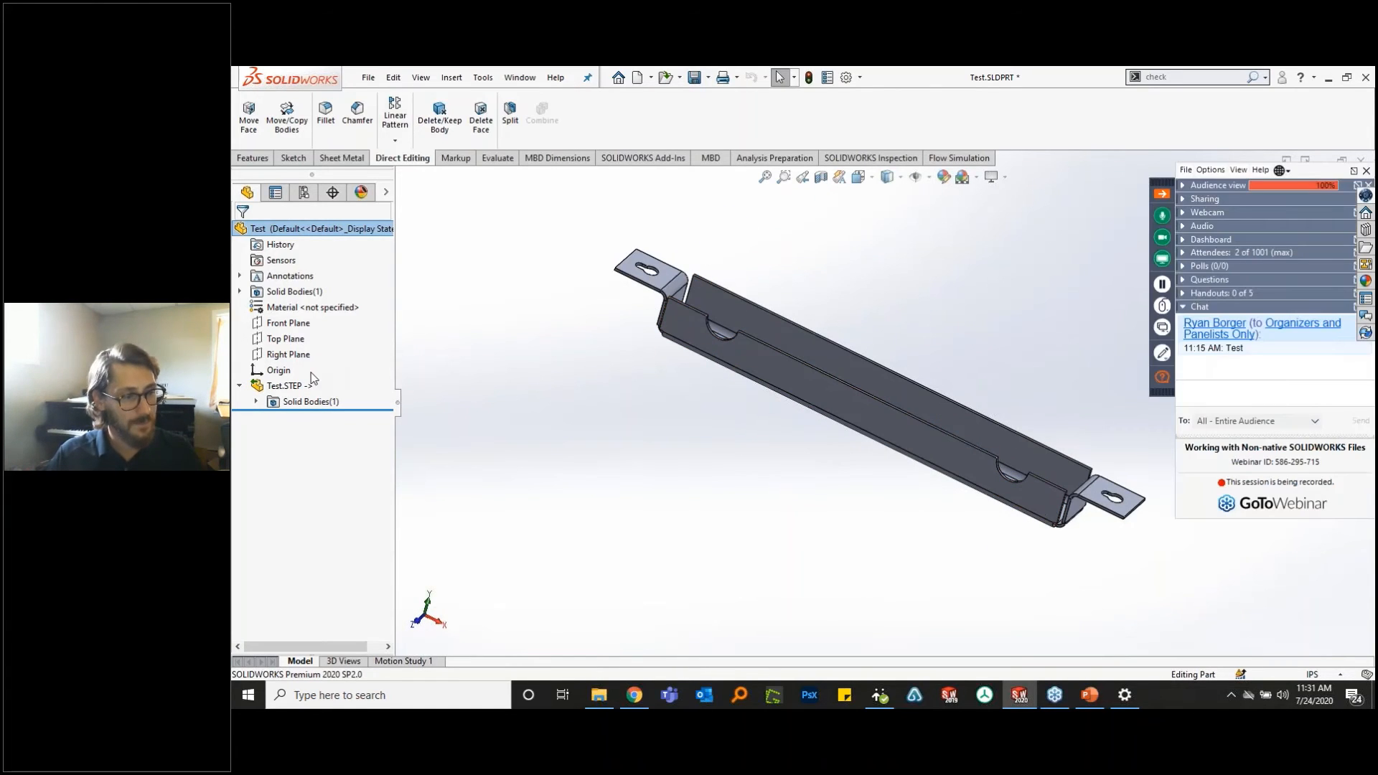
left_click(240, 385)
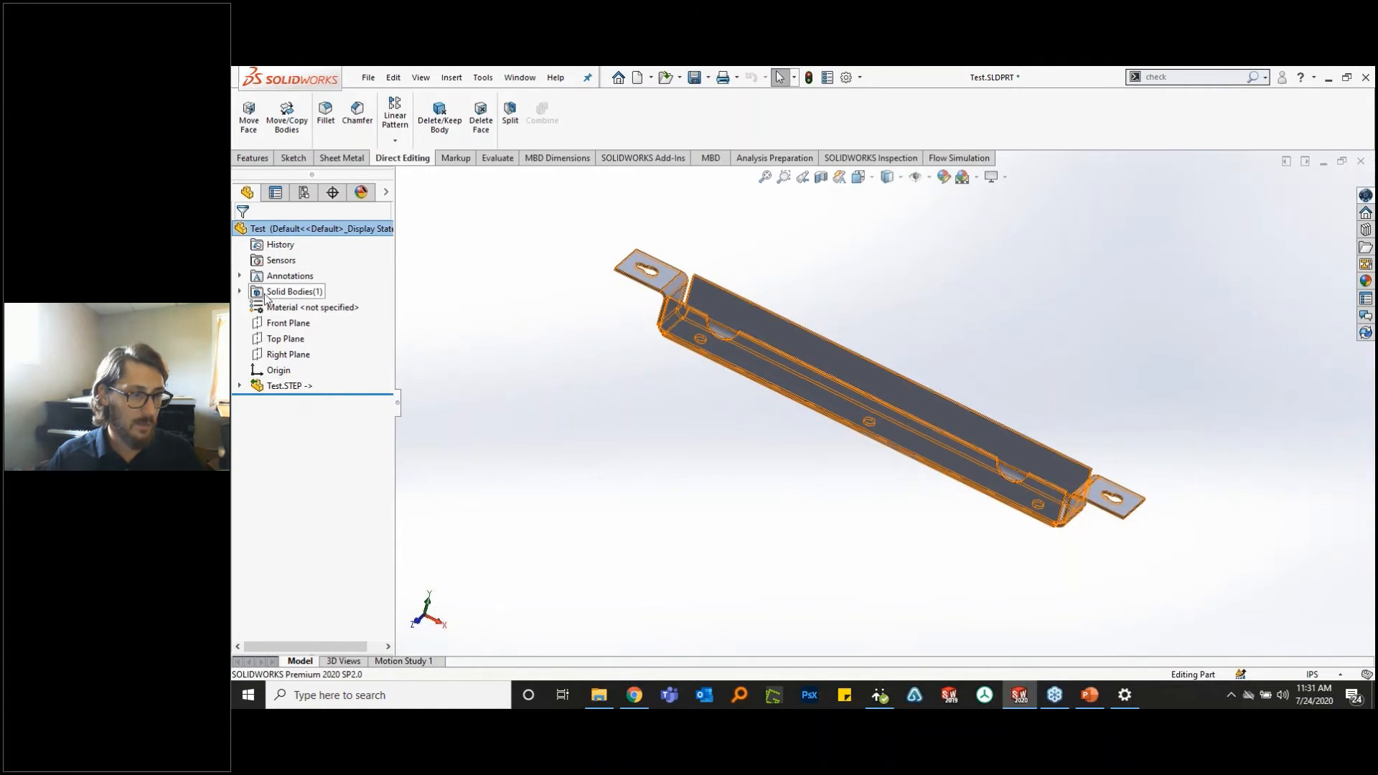
left_click(240, 291)
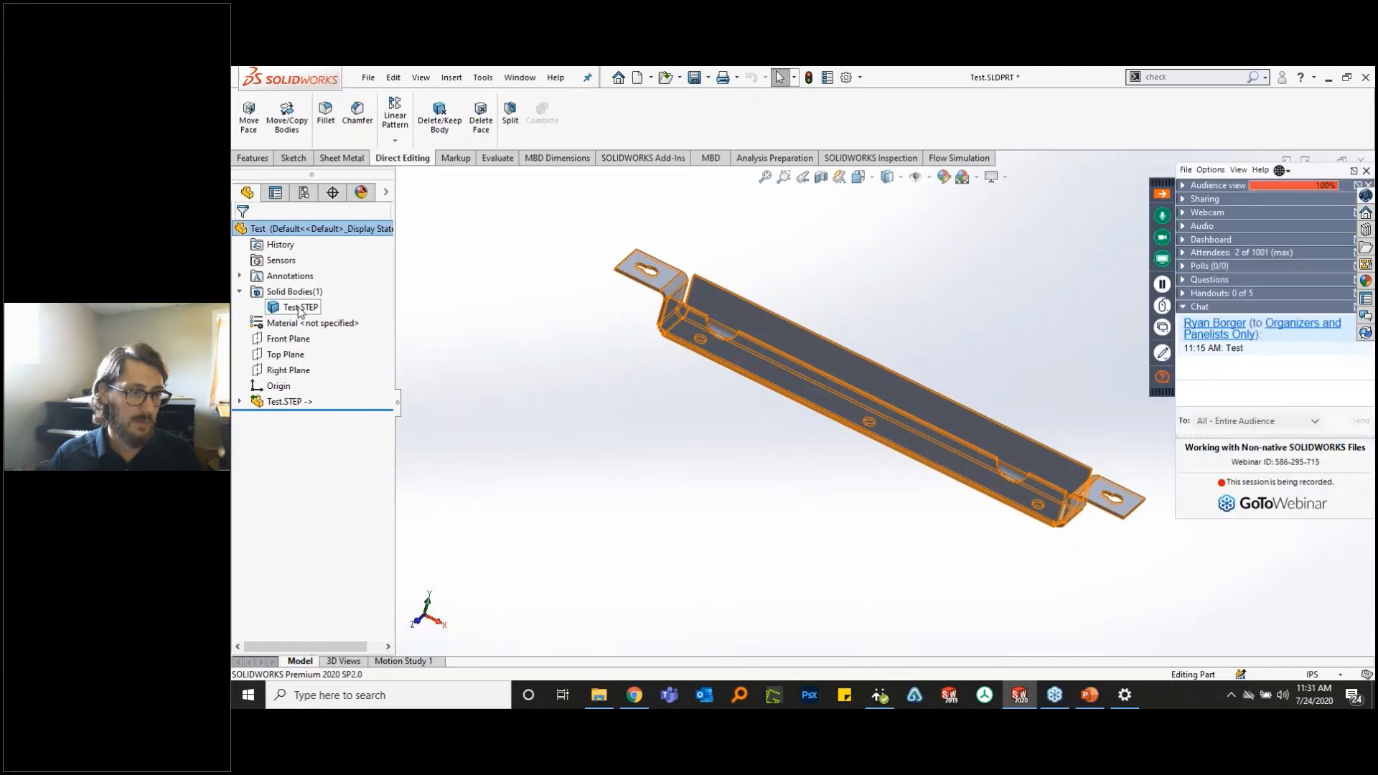
left_click(300, 307)
middle_click_drag(792, 350, 1018, 478)
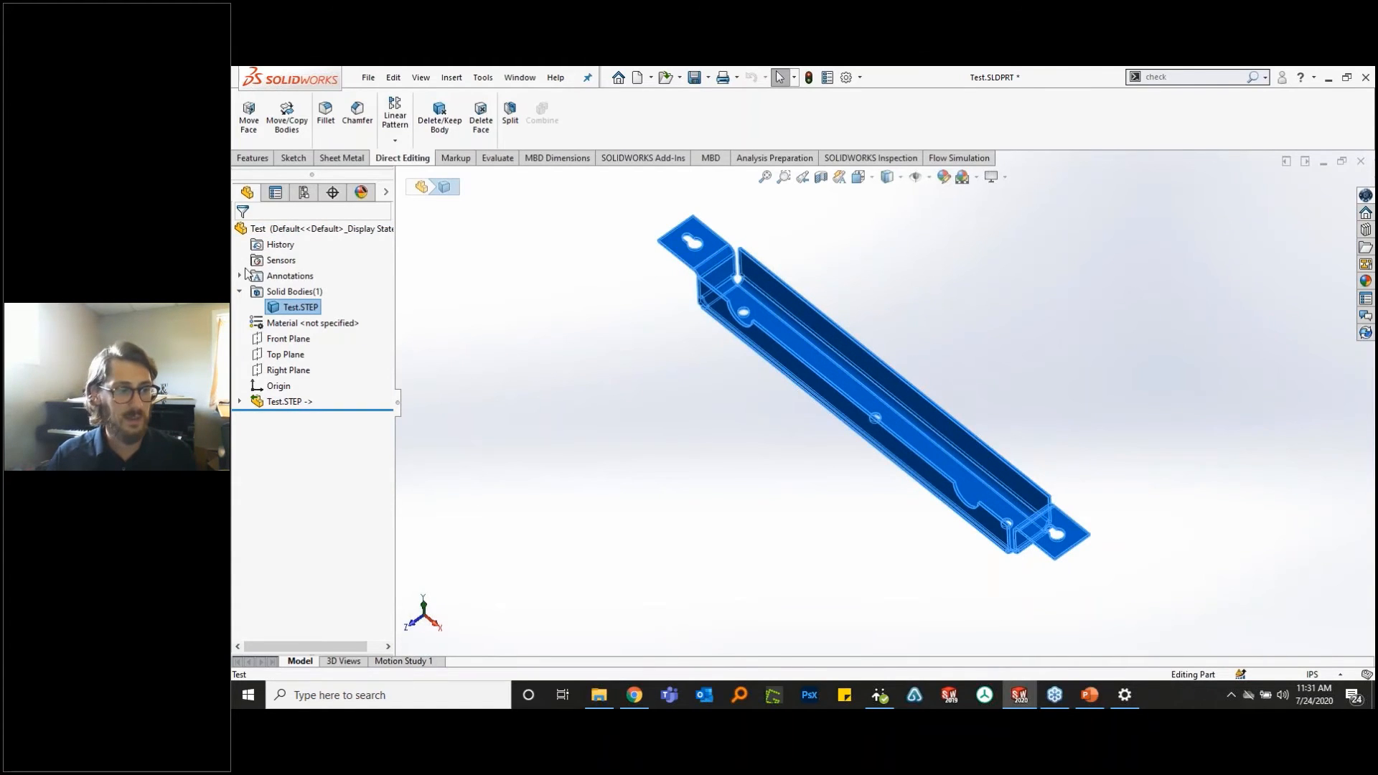
left_click(240, 290)
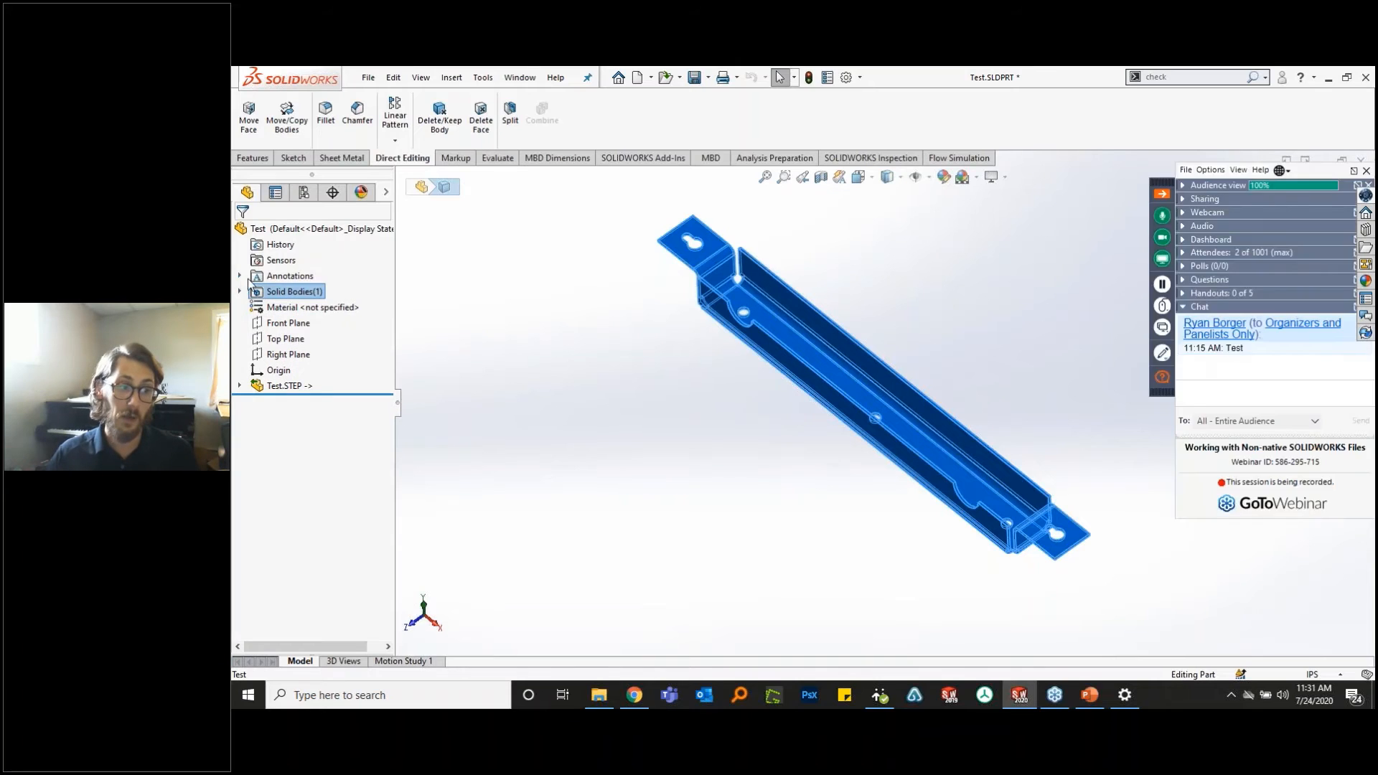
left_click(525, 332)
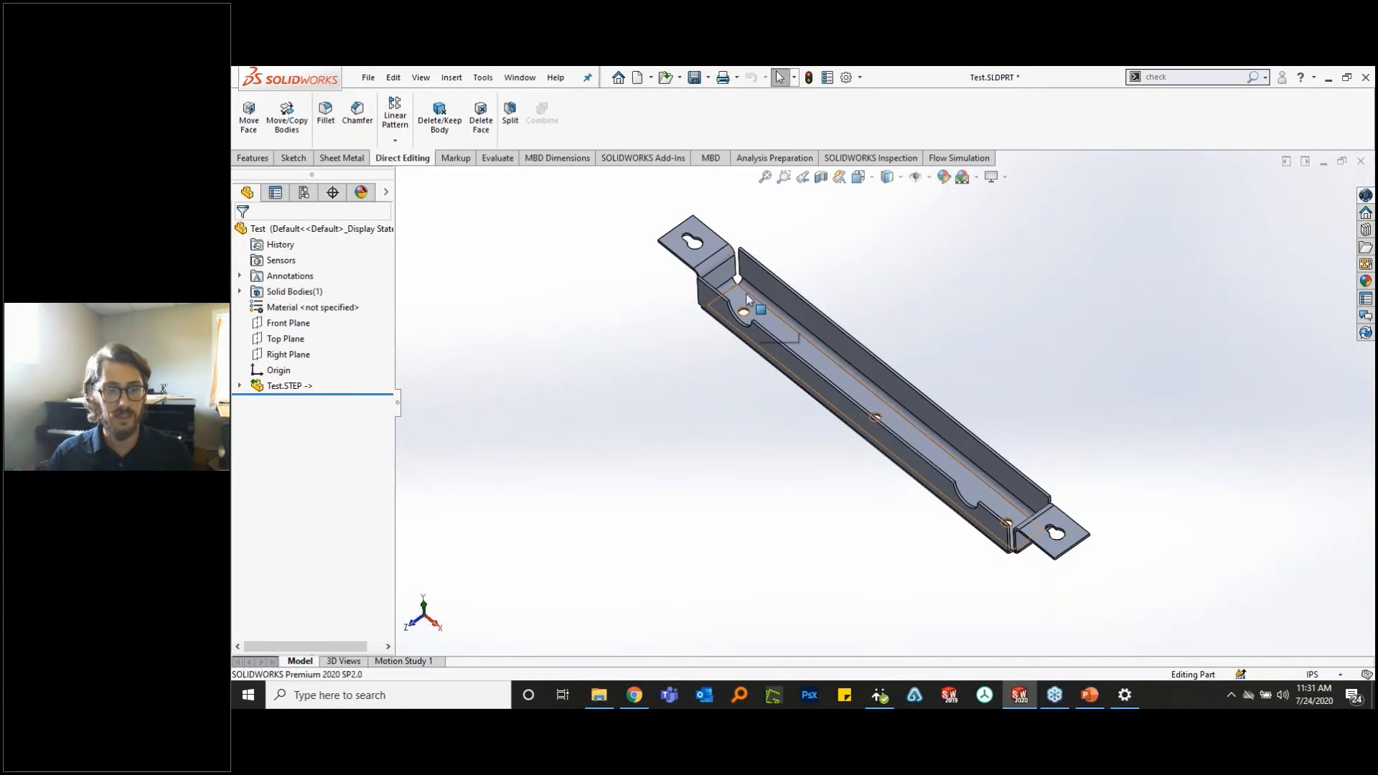
left_click(284, 385)
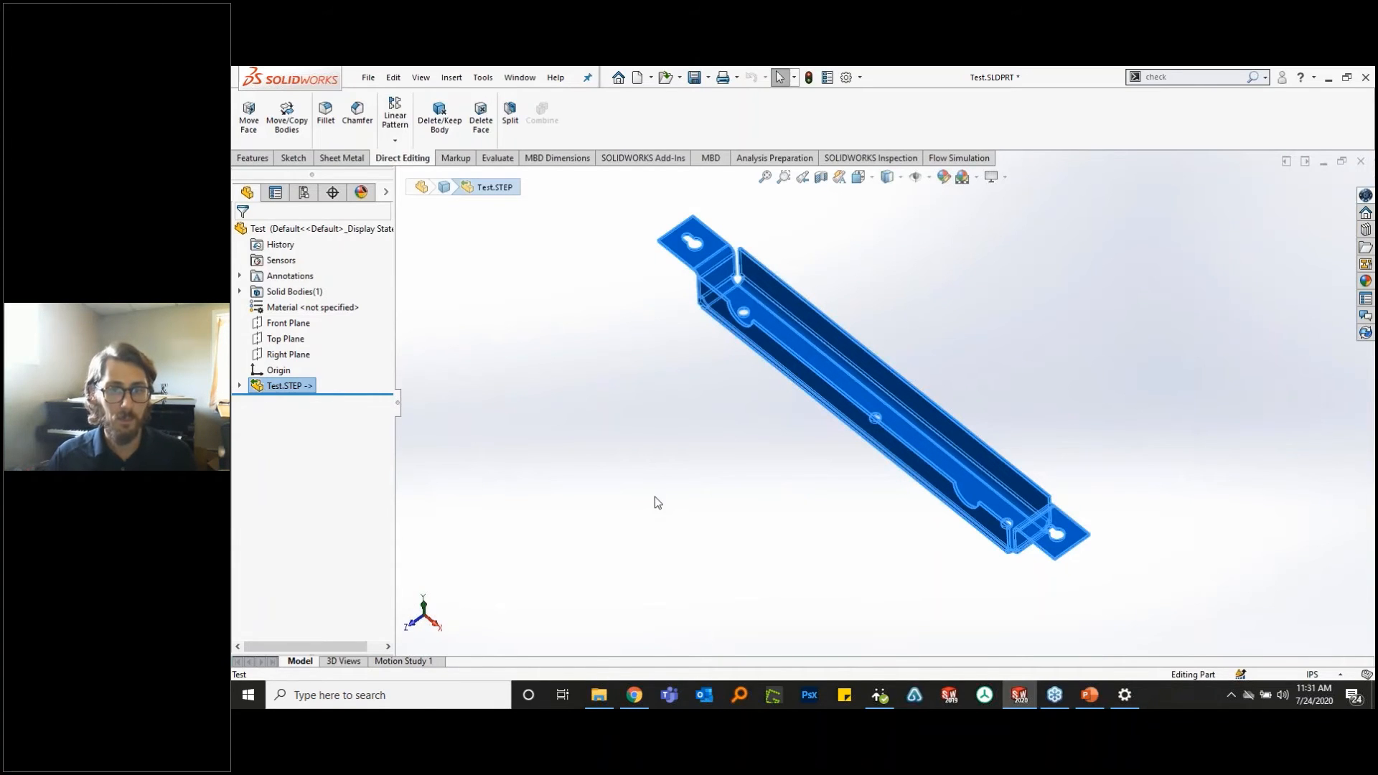
left_click(563, 449)
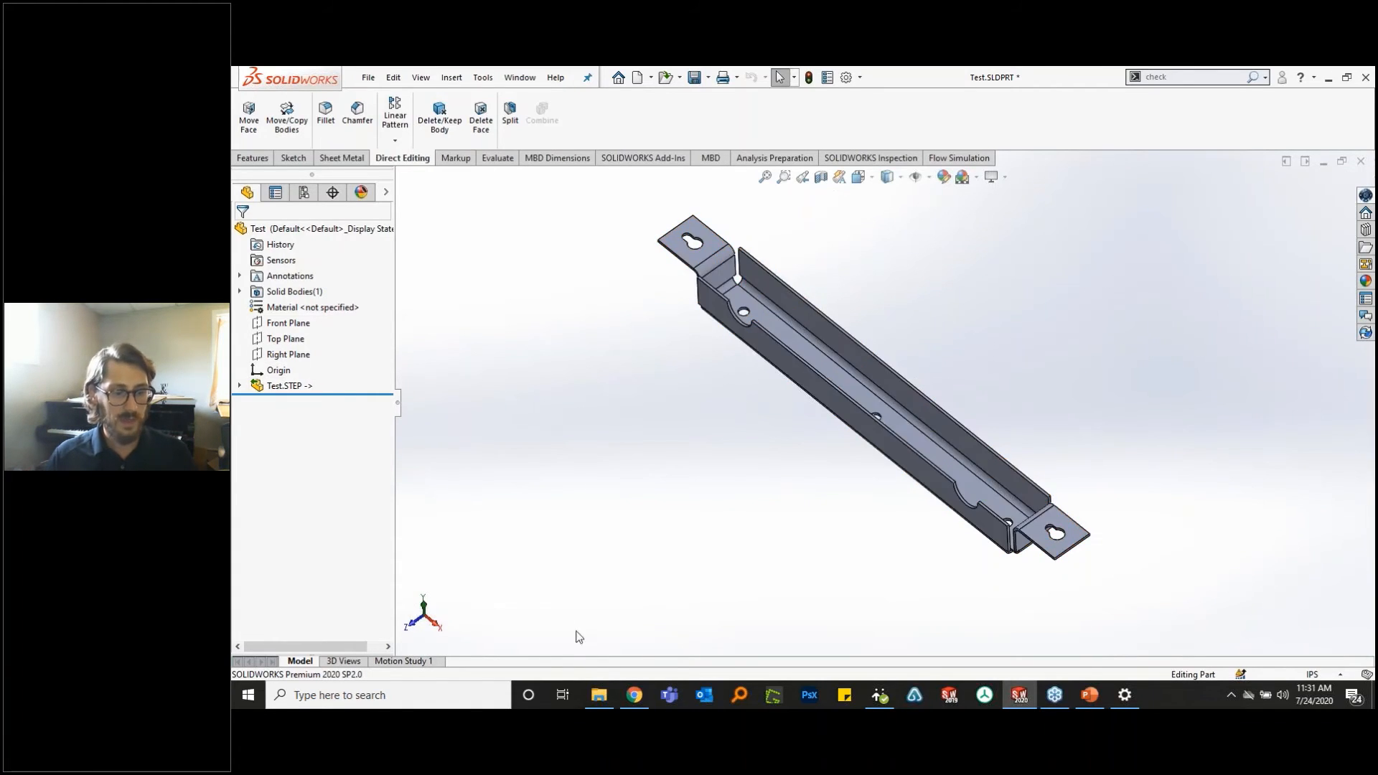
left_click(599, 695)
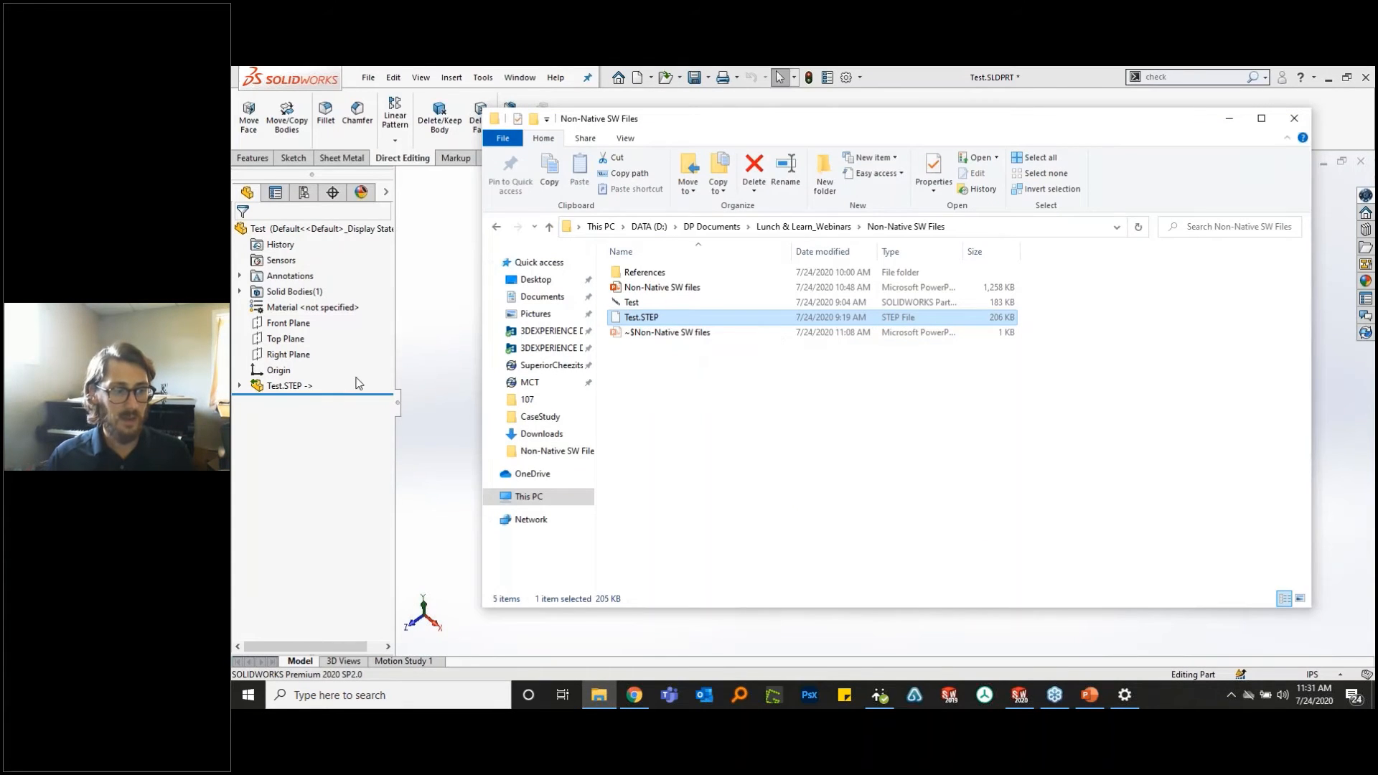
left_click(463, 339)
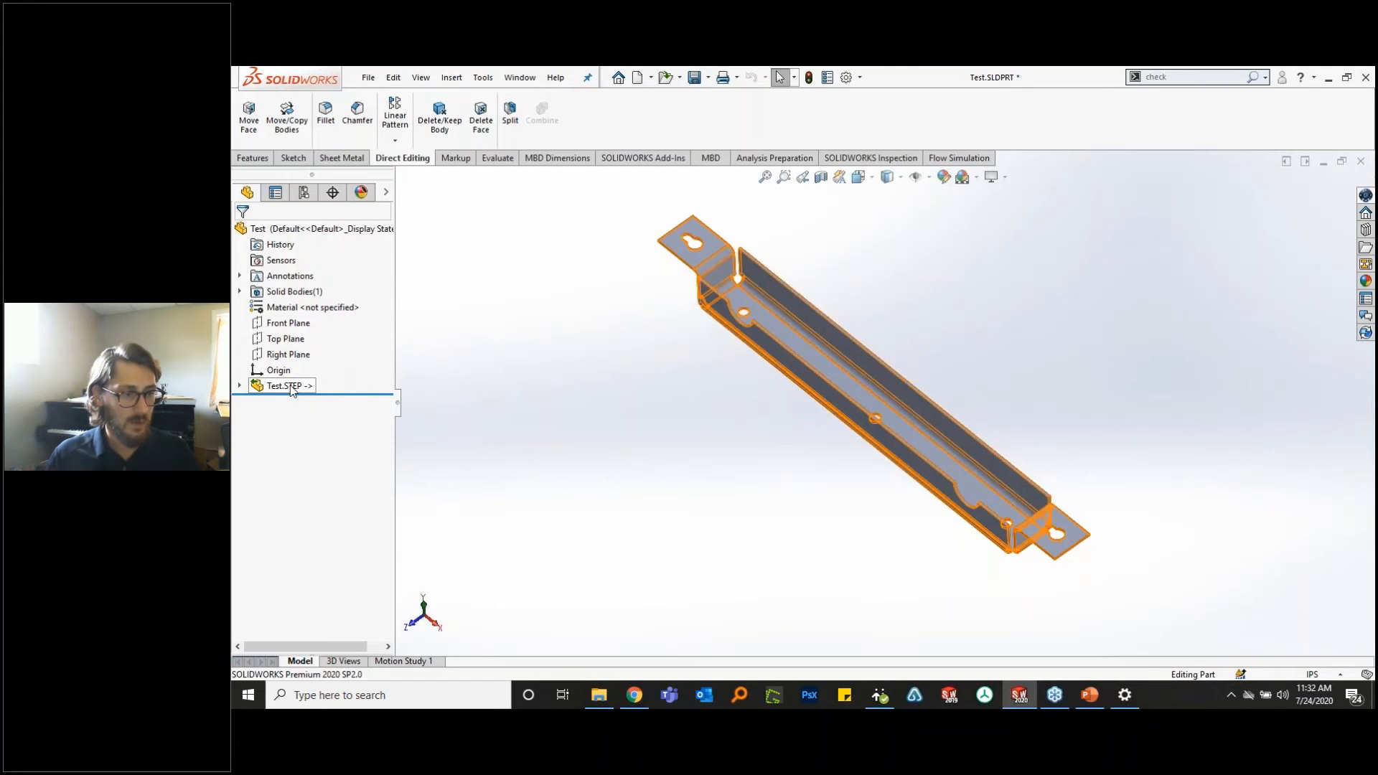
- Dissolve the linked Test.STEP feature, breaking its link with the original CAD model, and inspect the resulting imported feature
right_click(291, 388)
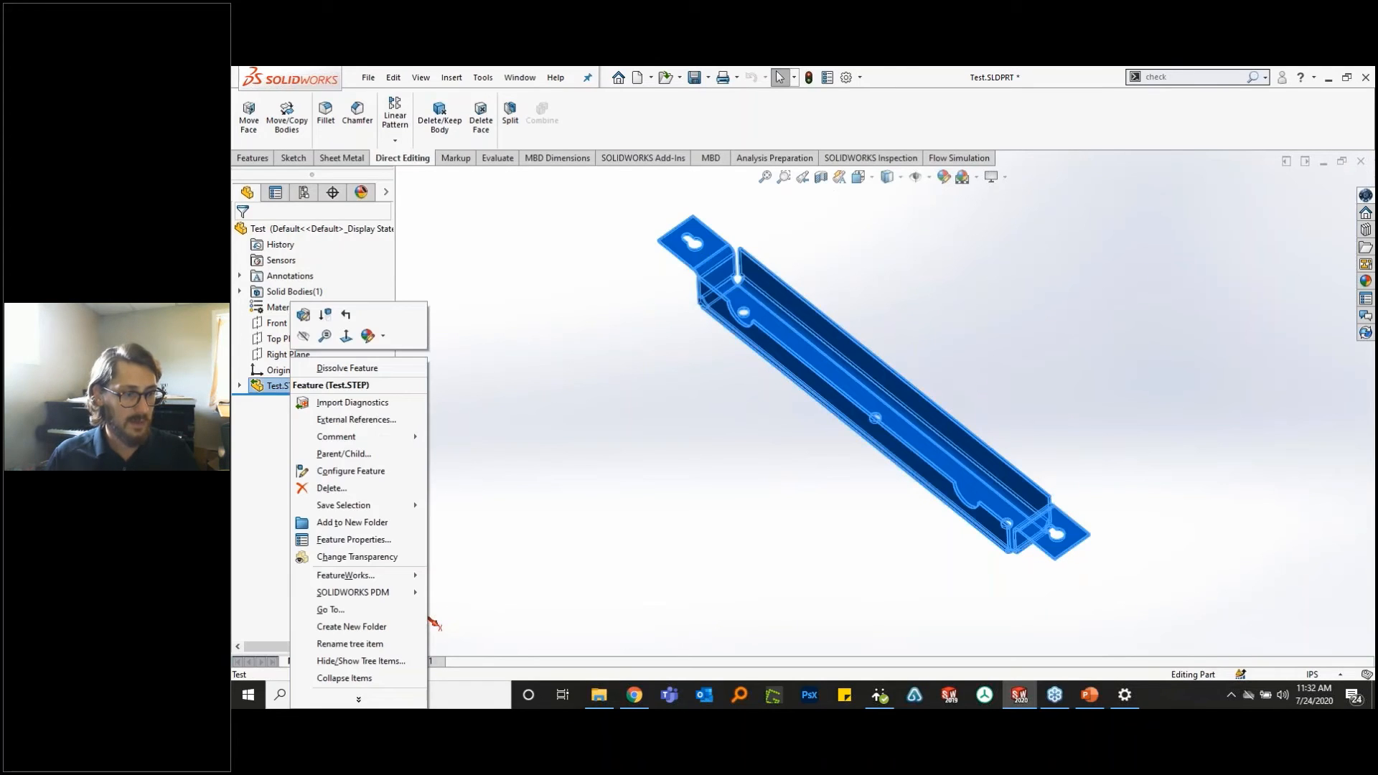
left_click(372, 373)
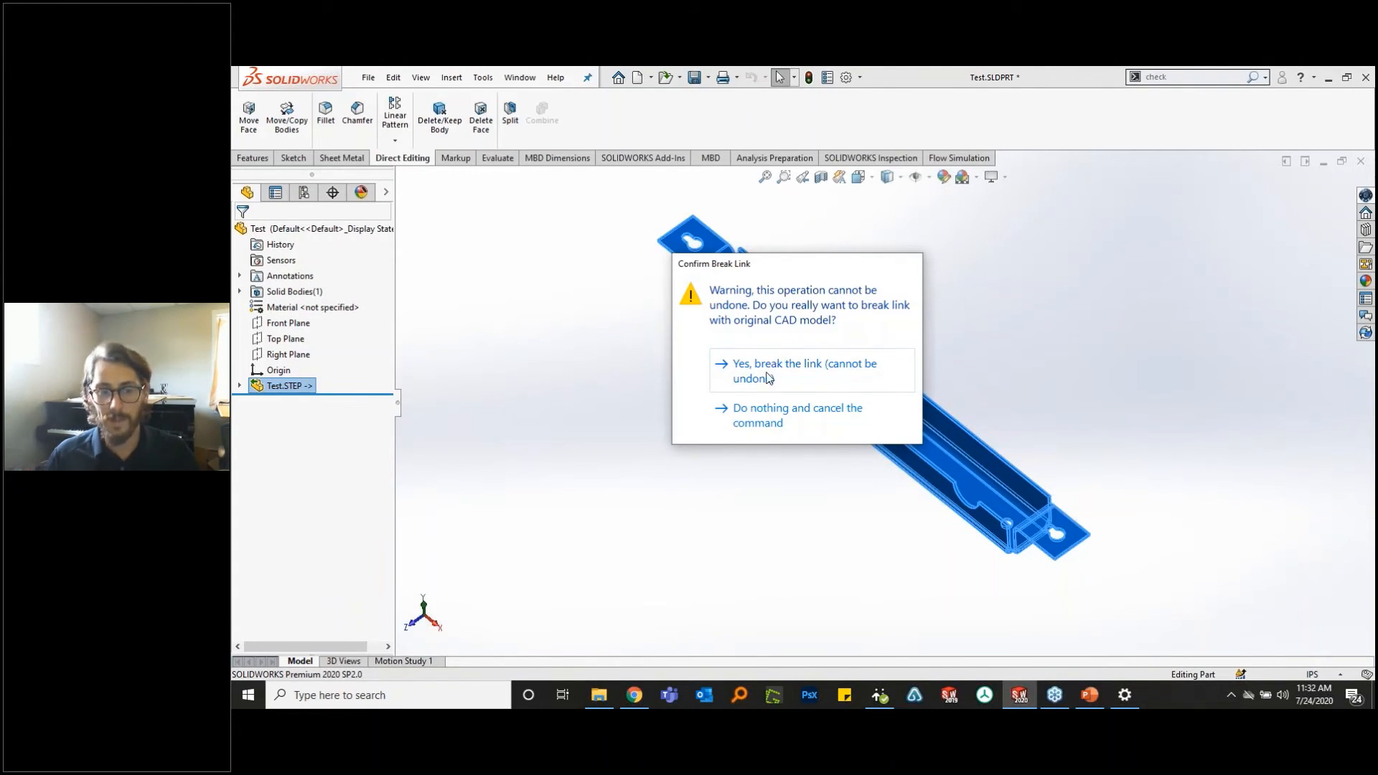
left_click(811, 381)
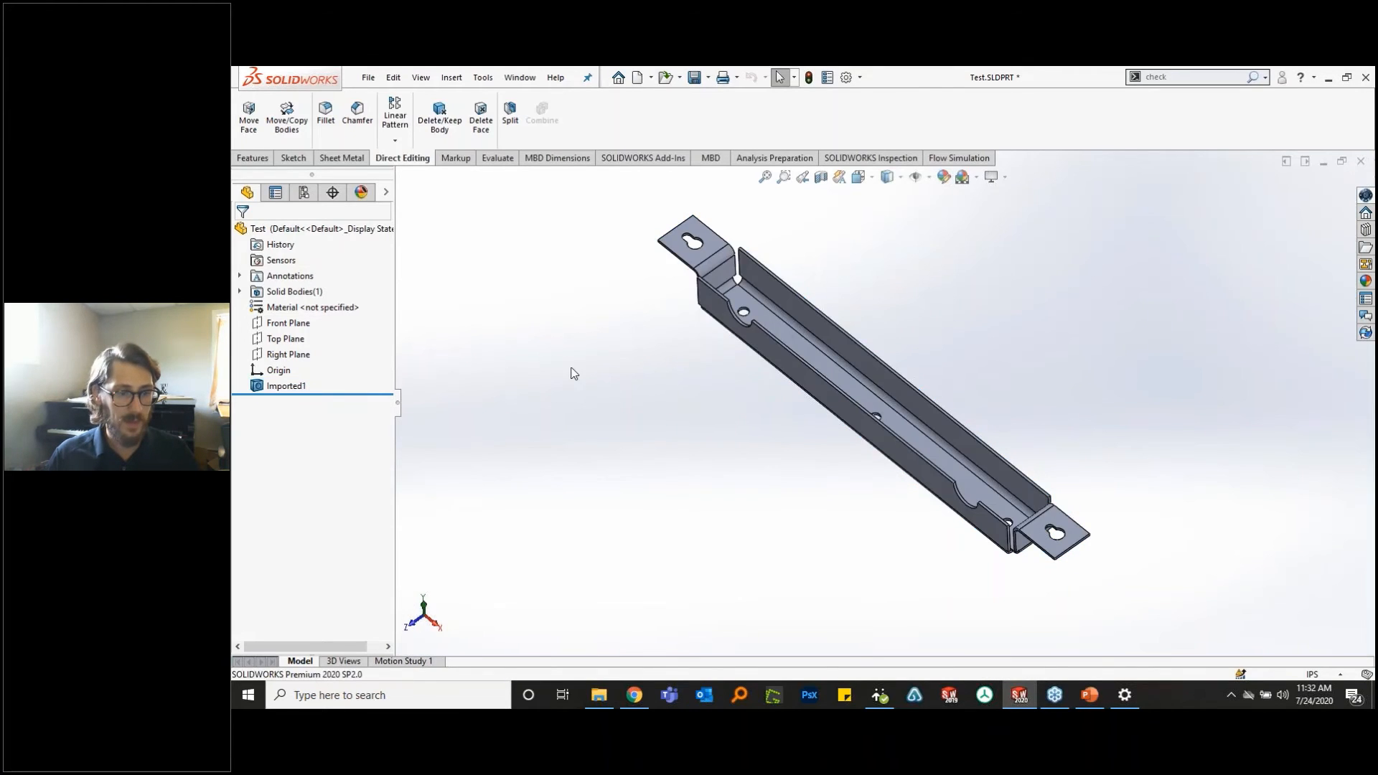
left_click(286, 386)
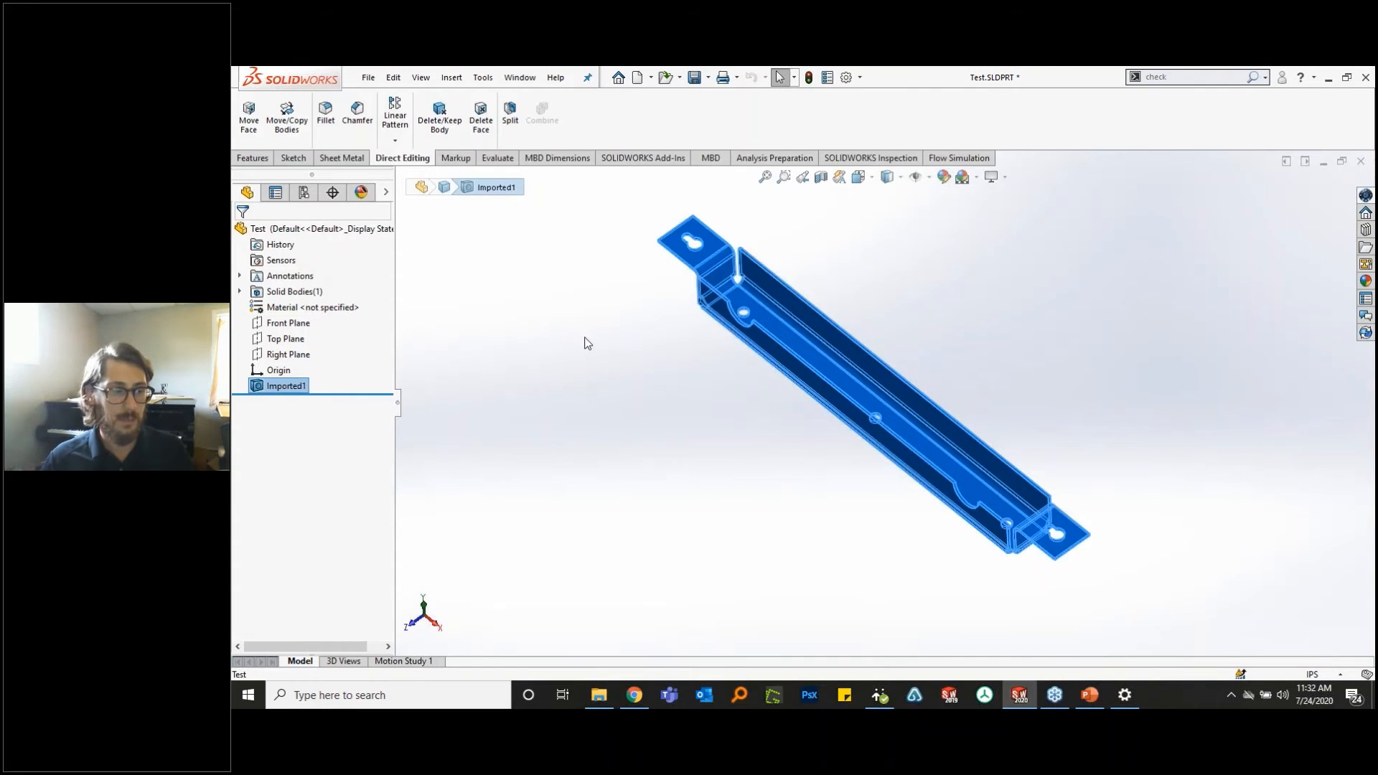
left_click(654, 421)
mouse_move(878, 462)
middle_mouse_down()
mouse_move(905, 367)
mouse_move(886, 452)
middle_mouse_up()
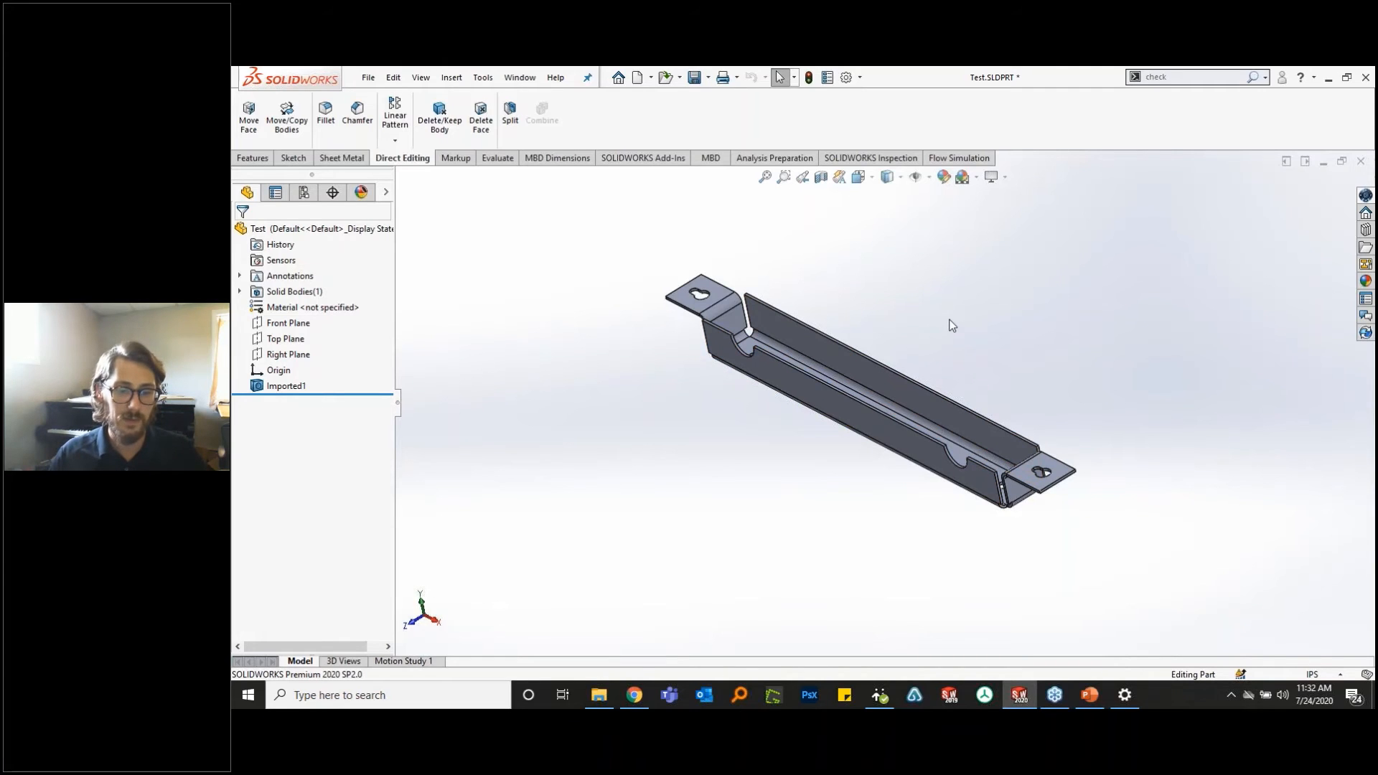
- Run Import Diagnostics on the imported feature, review its faulty faces and gaps between faces, and accept
right_click(282, 391)
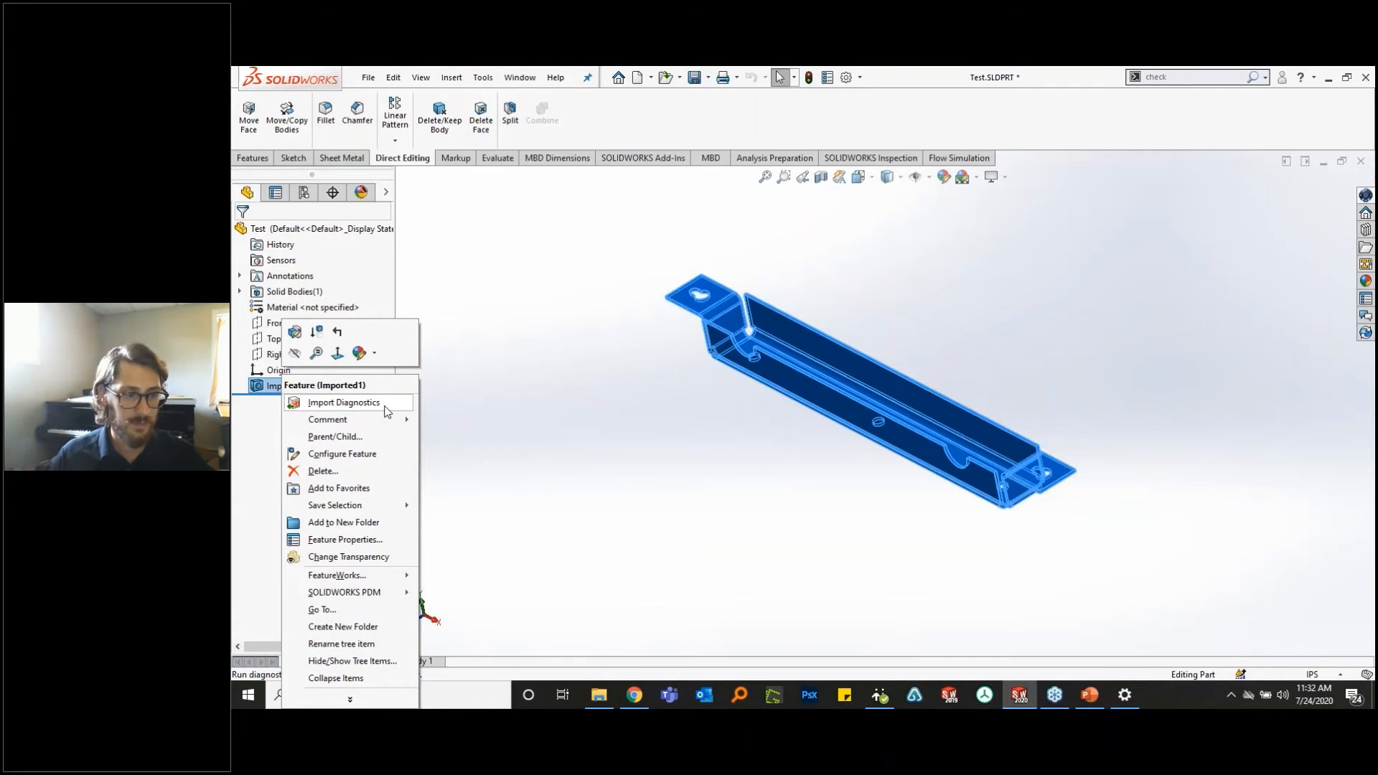
left_click(343, 403)
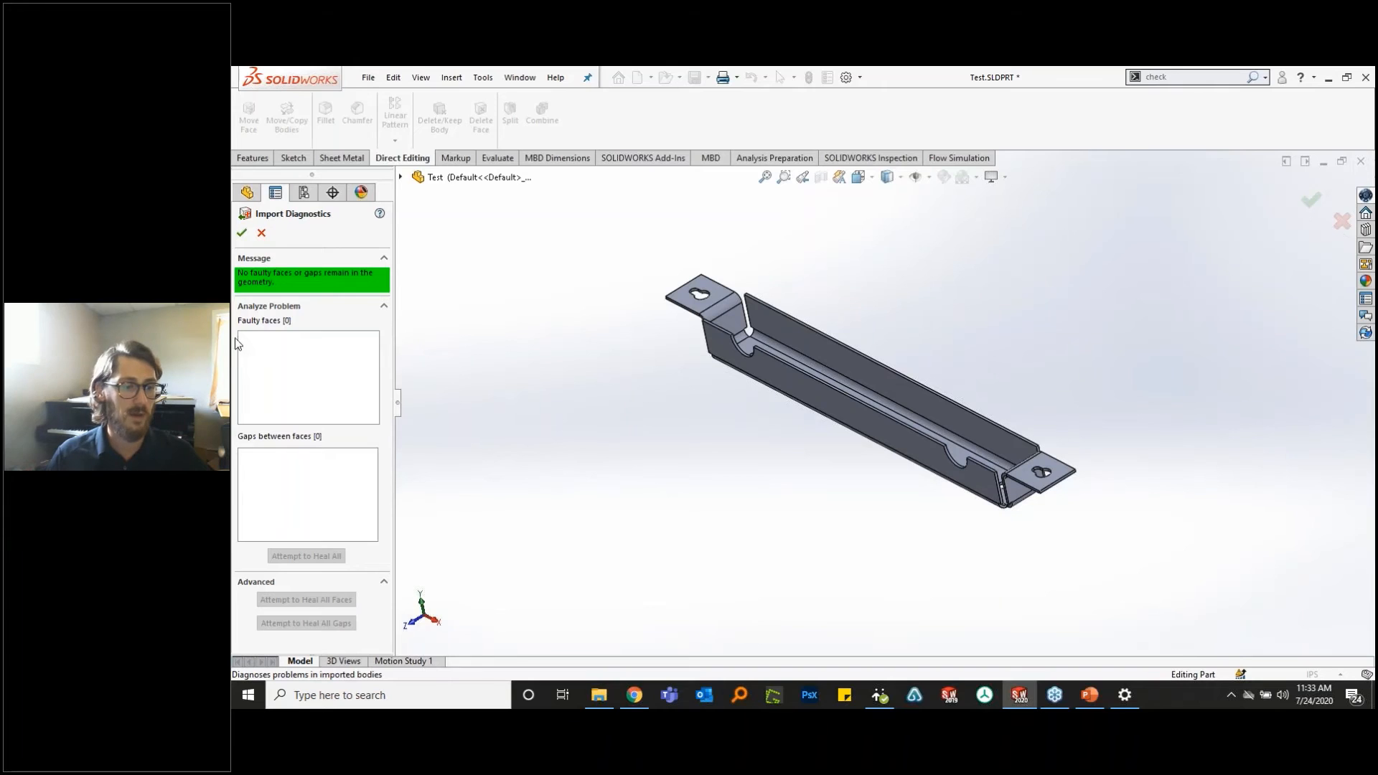
middle_click_drag(778, 483, 779, 502)
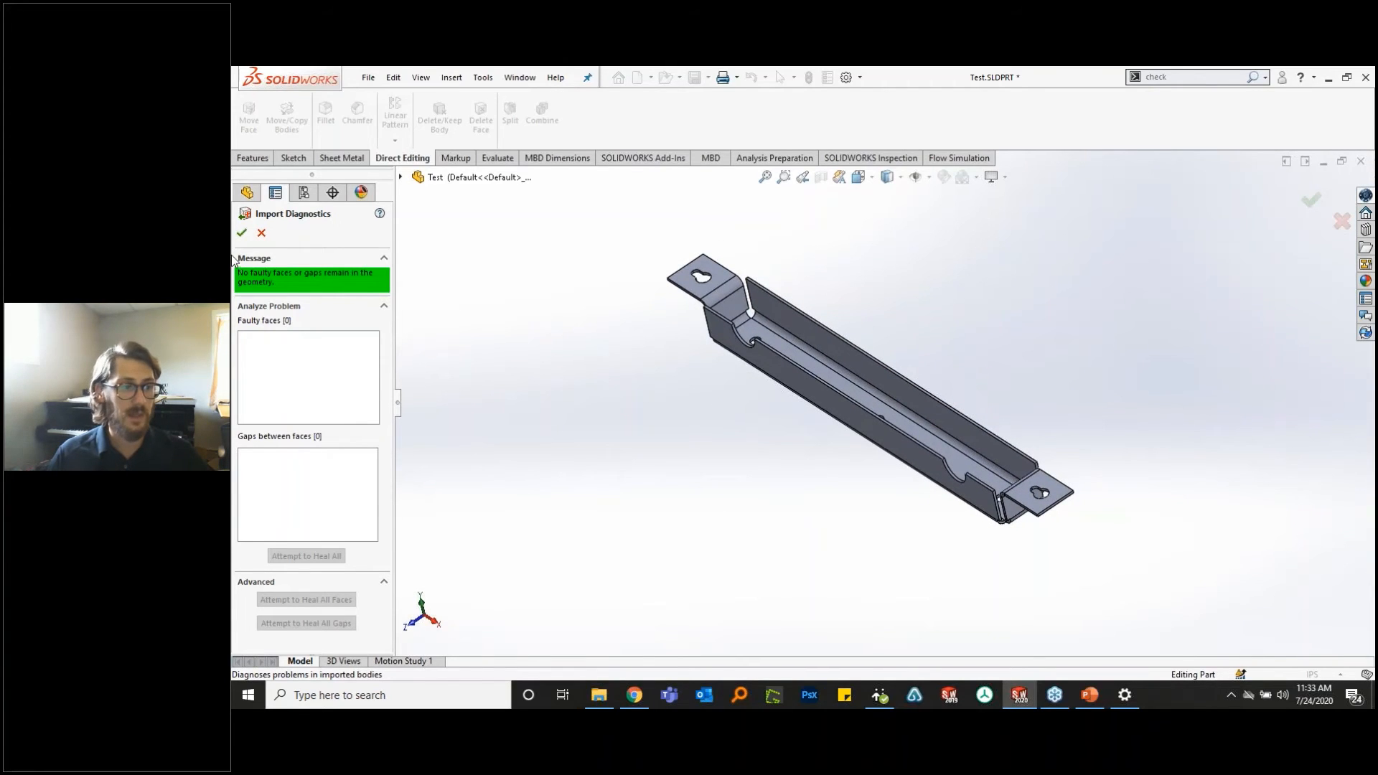
left_click(242, 233)
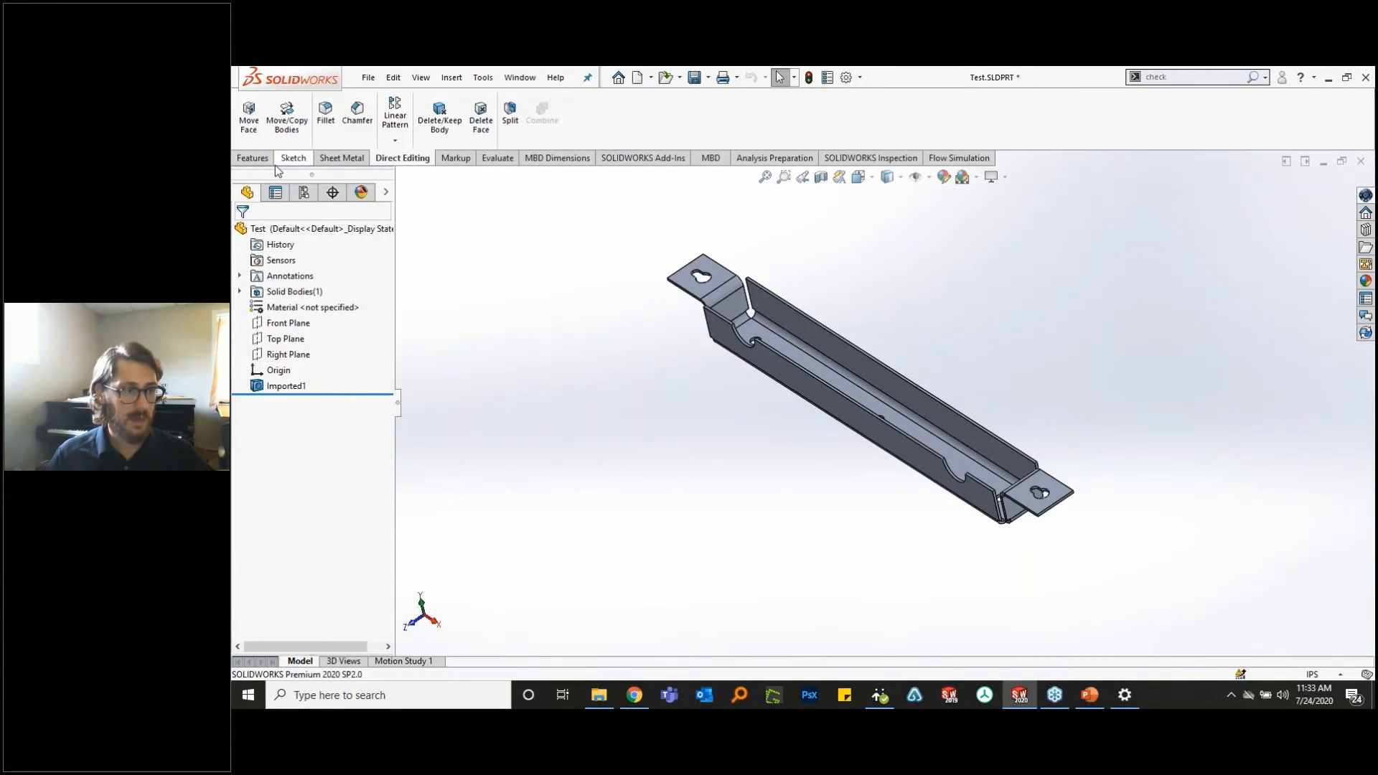
- Run Check on all solids and surfaces of the part with the stringent solid/surface check enabled
left_click(255, 158)
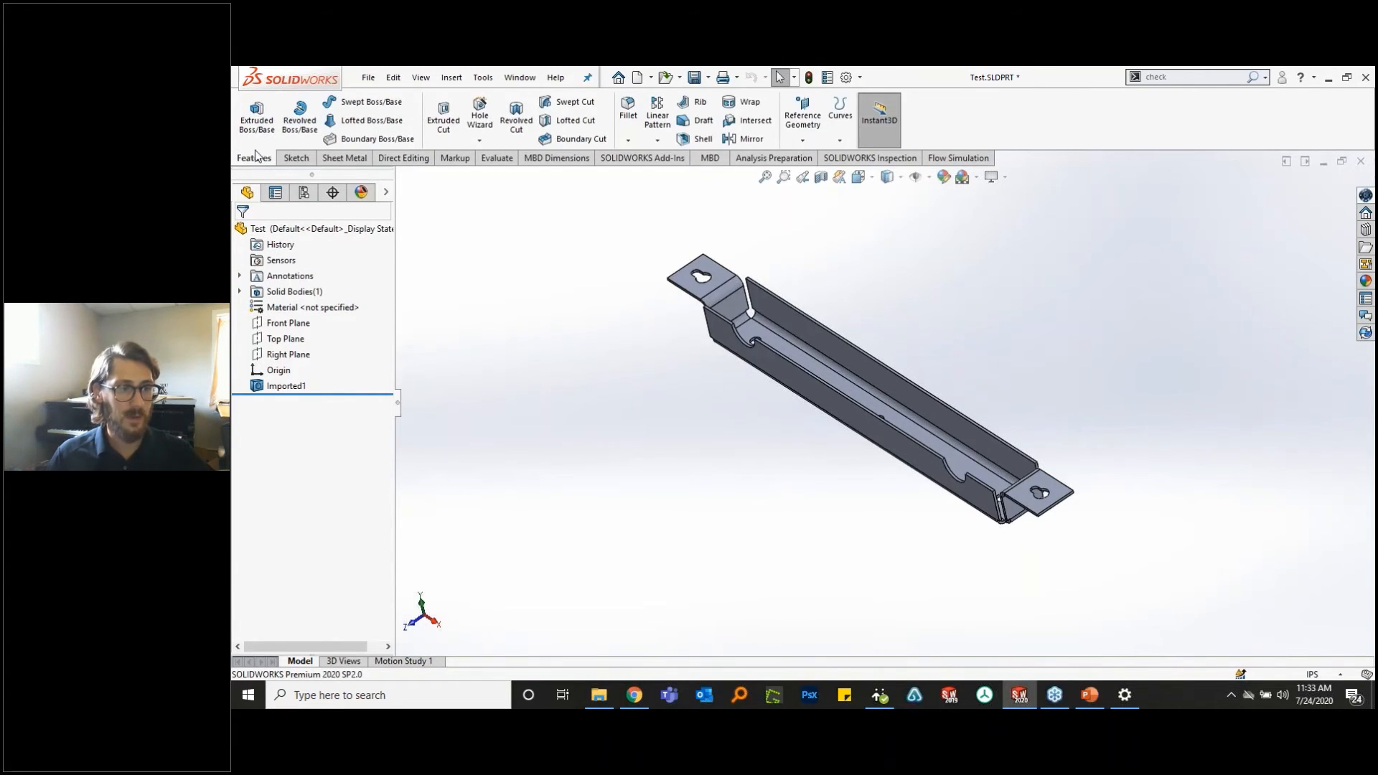
left_click(498, 159)
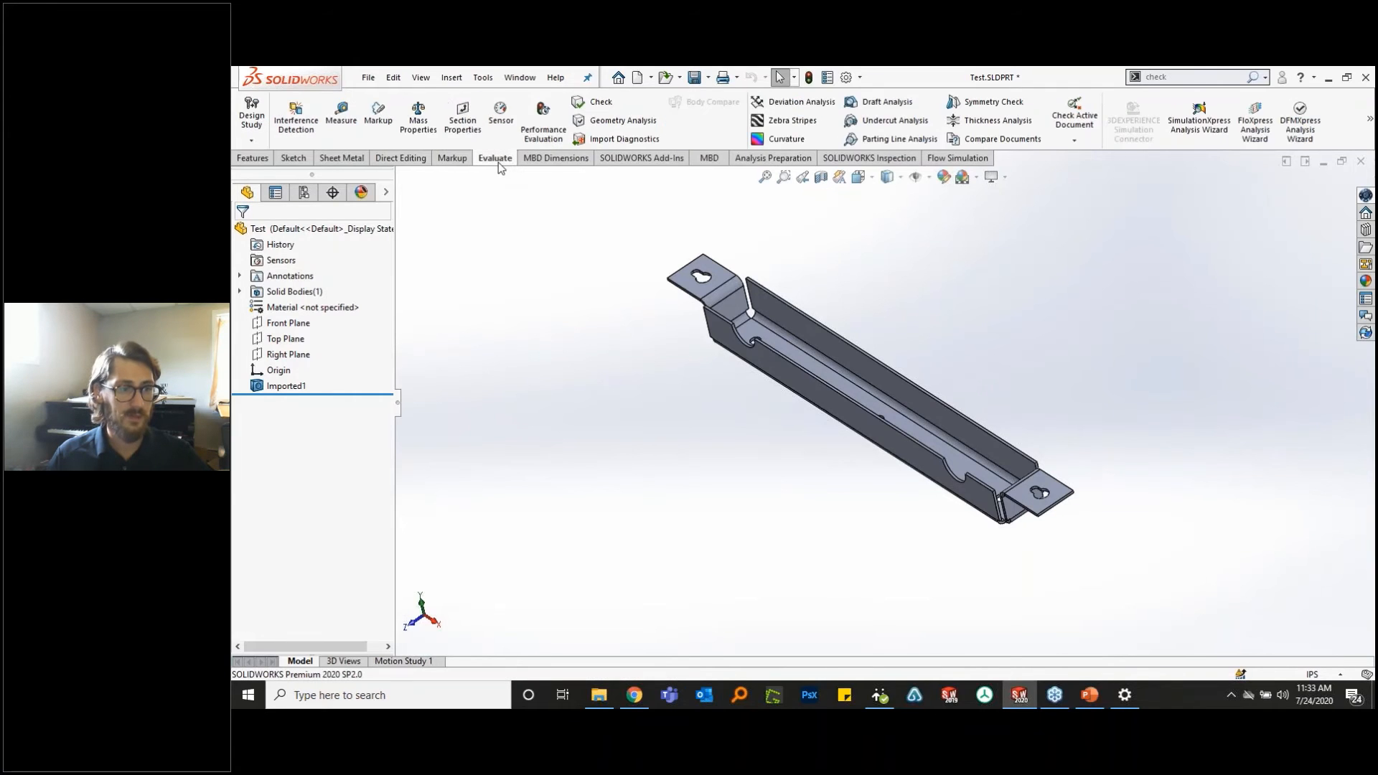
left_click(616, 102)
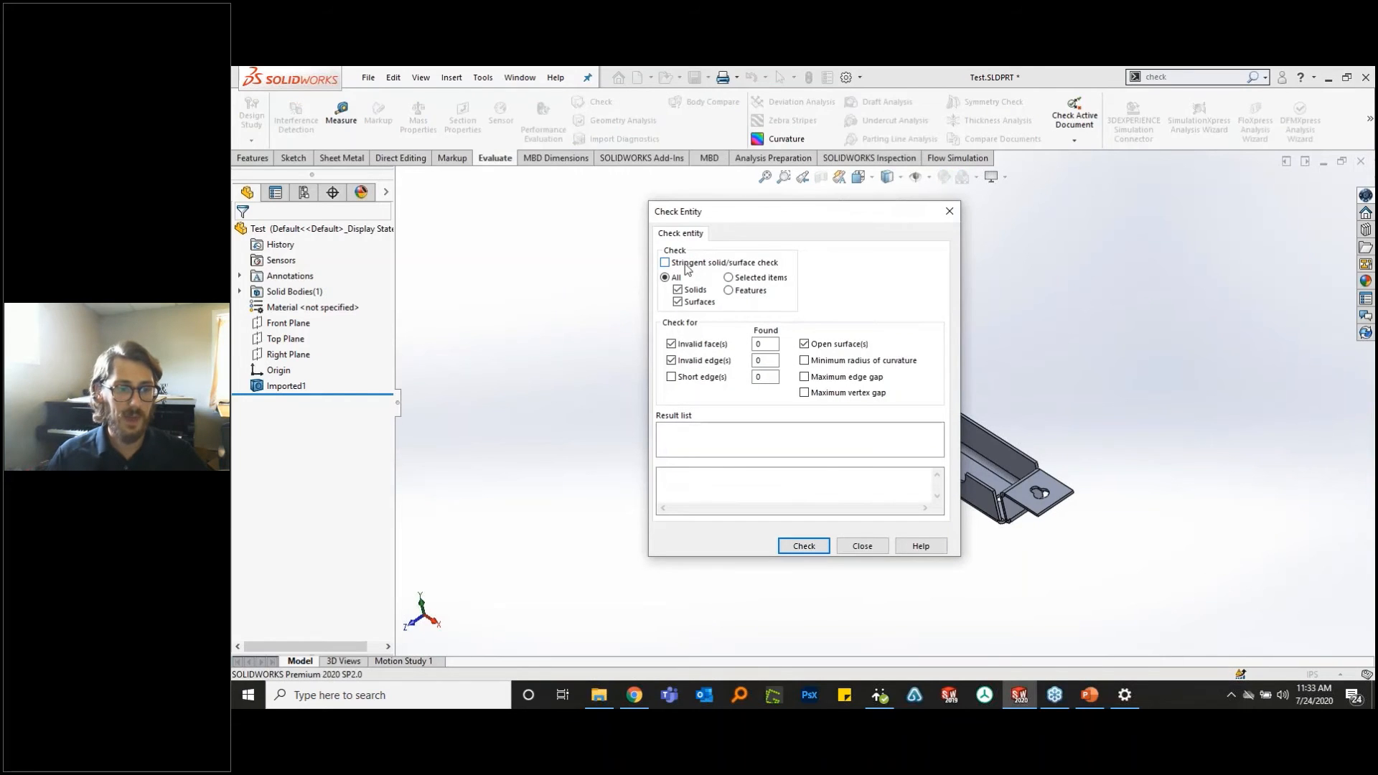
left_click(687, 265)
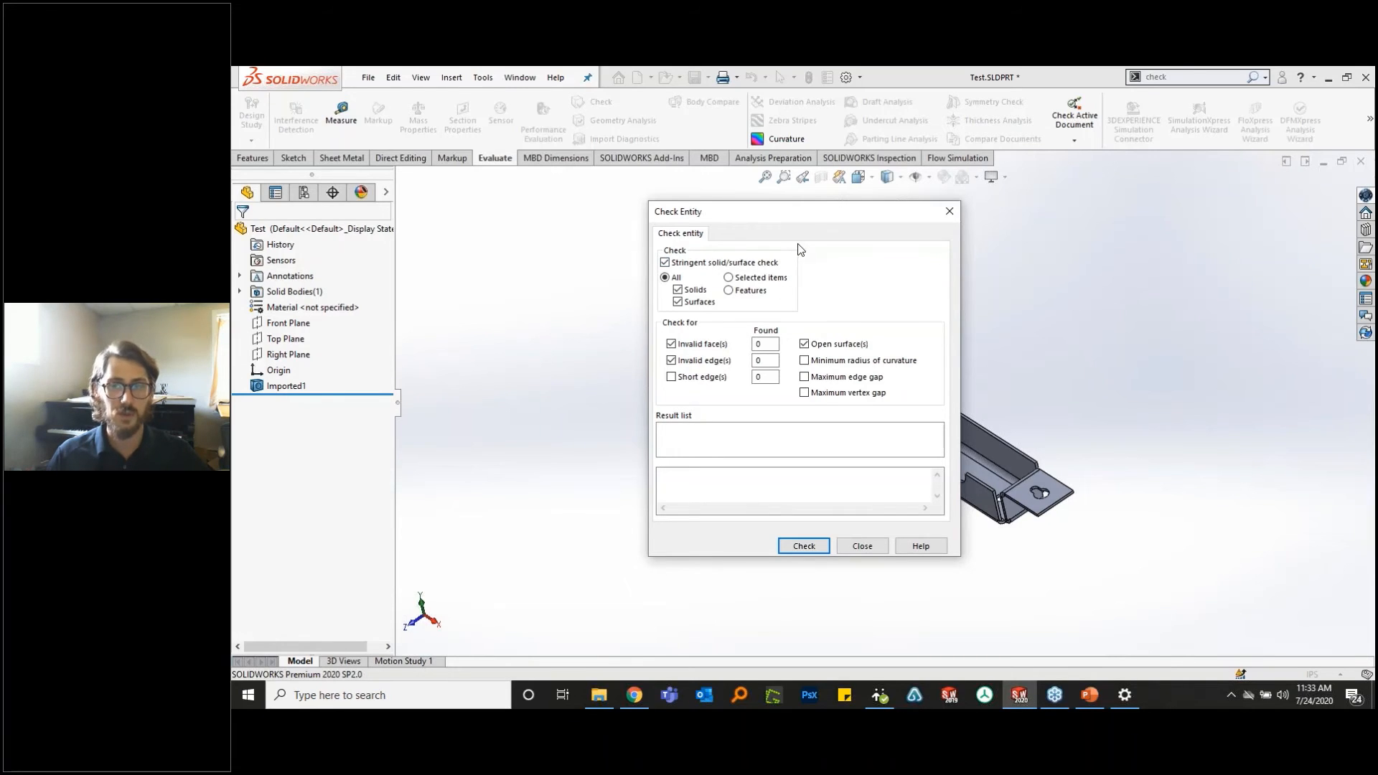
left_click(805, 547)
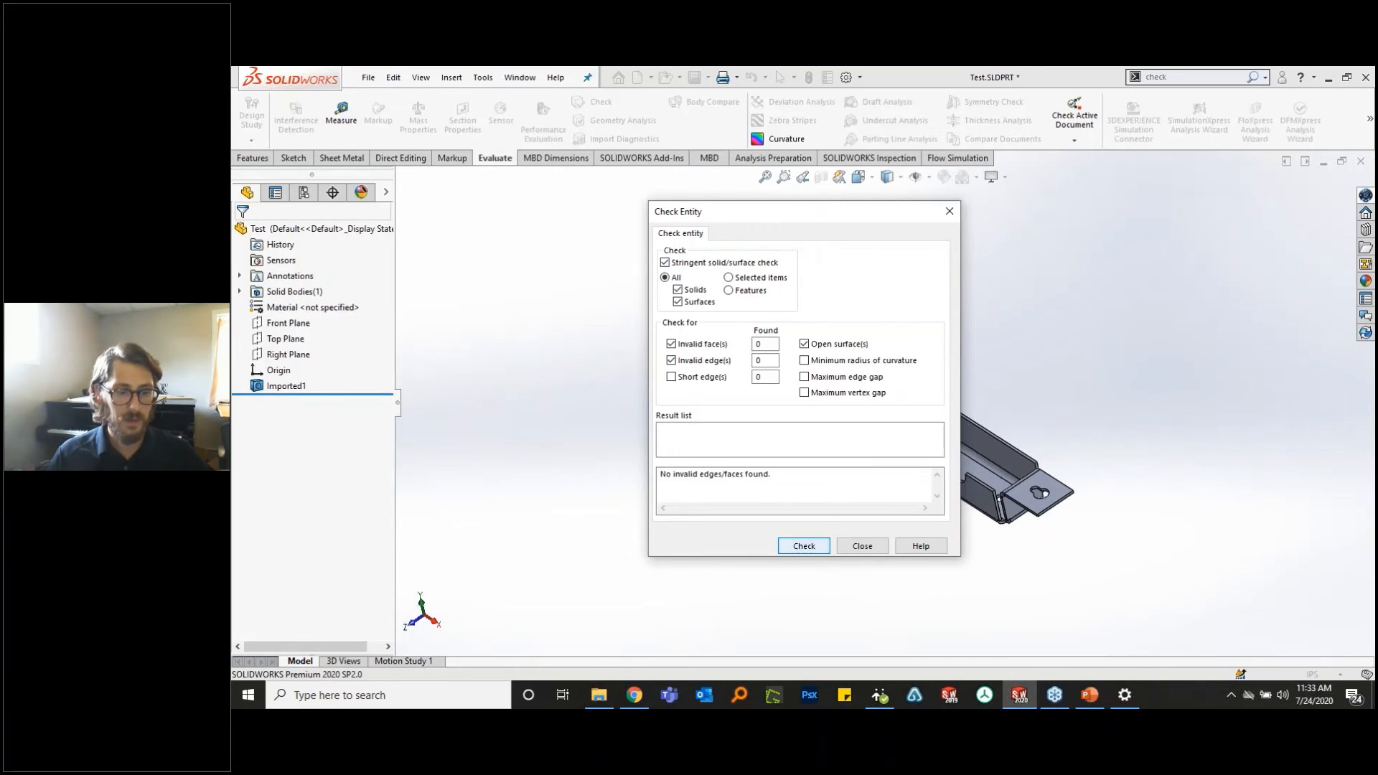
left_click(801, 488)
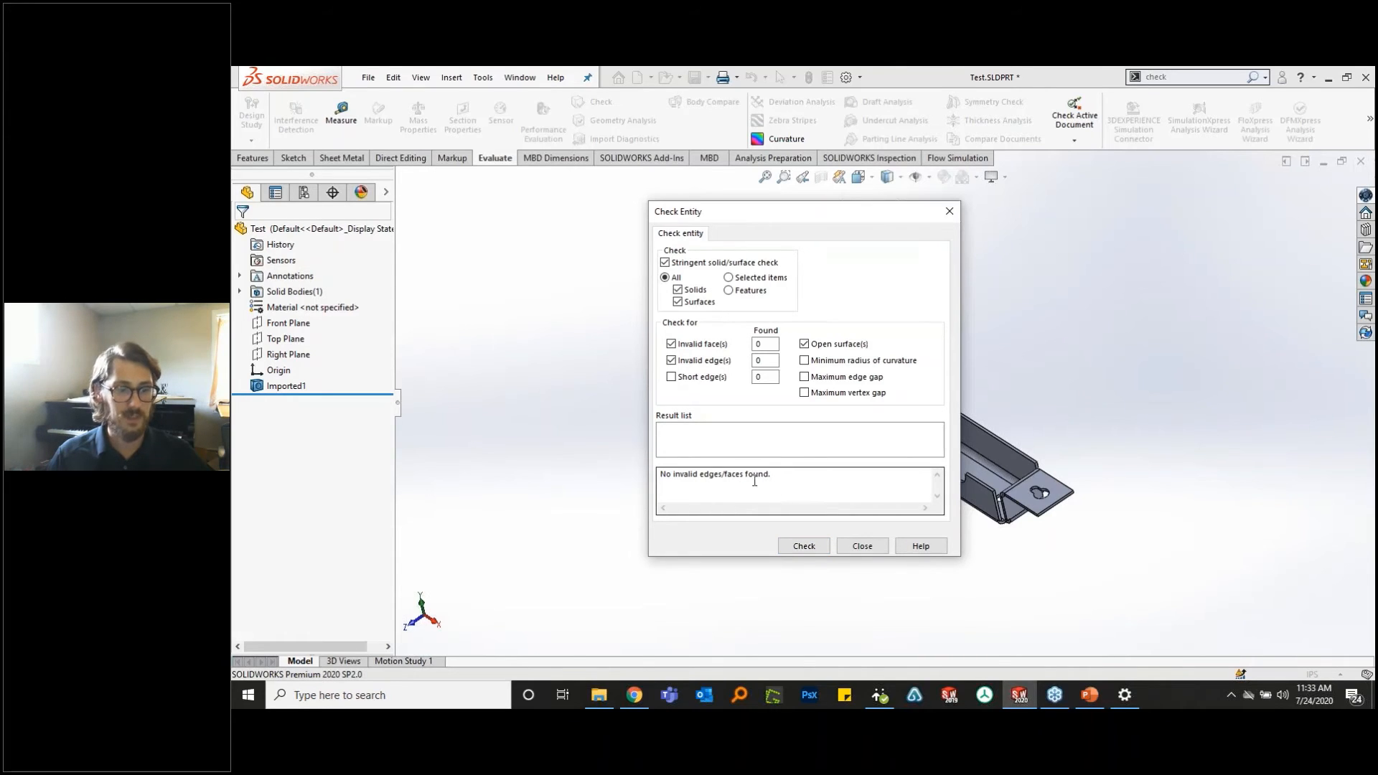
- Include short edges in the entity check, rerun it, and look through the result list to its end
left_click(681, 379)
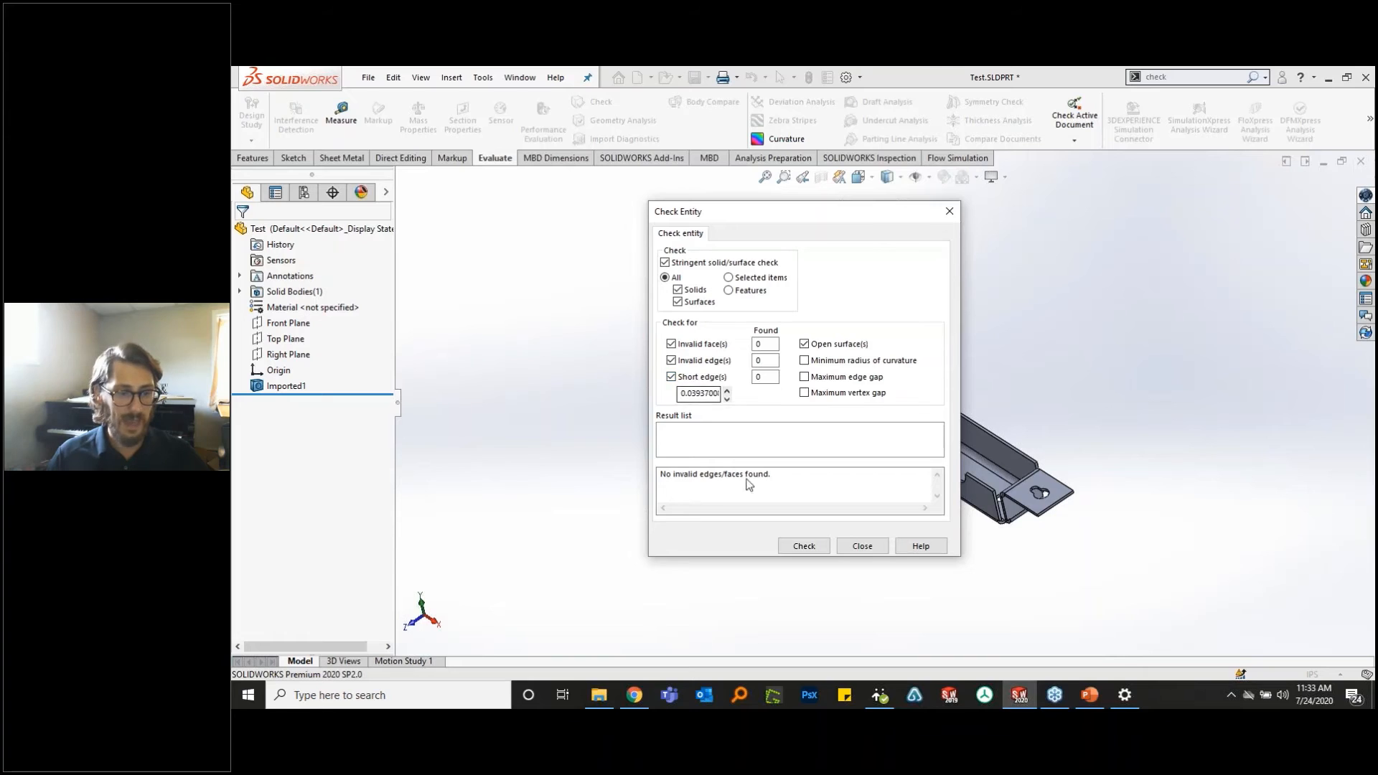
left_click(804, 546)
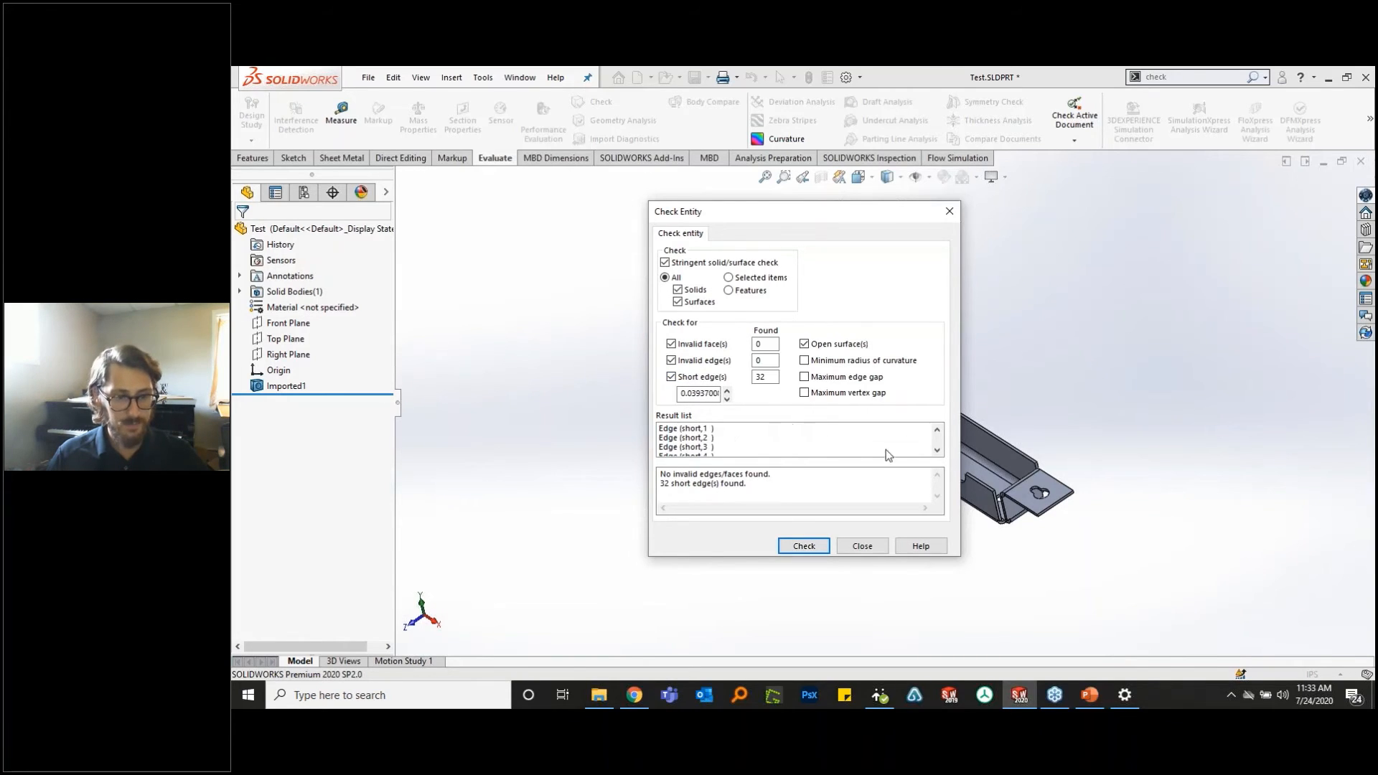
left_click(935, 452)
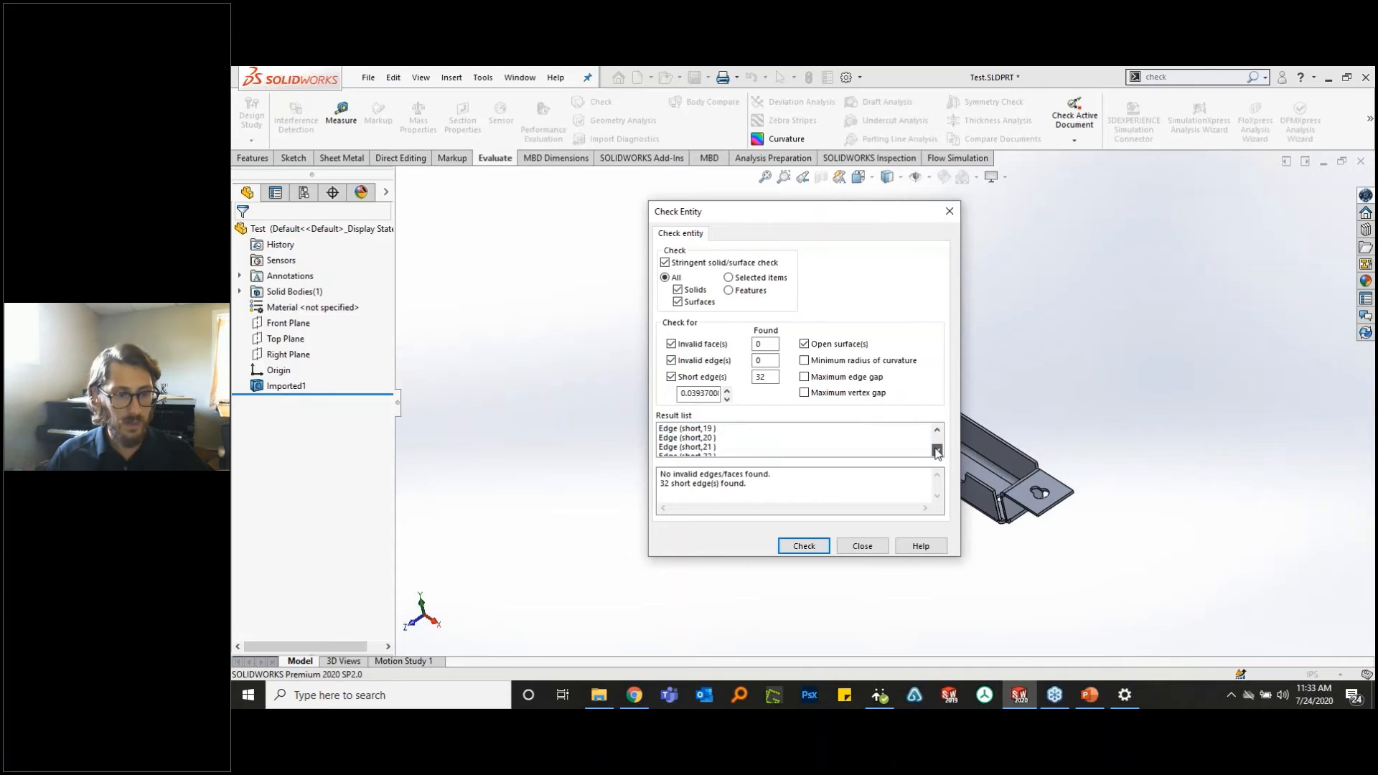
left_click(937, 451)
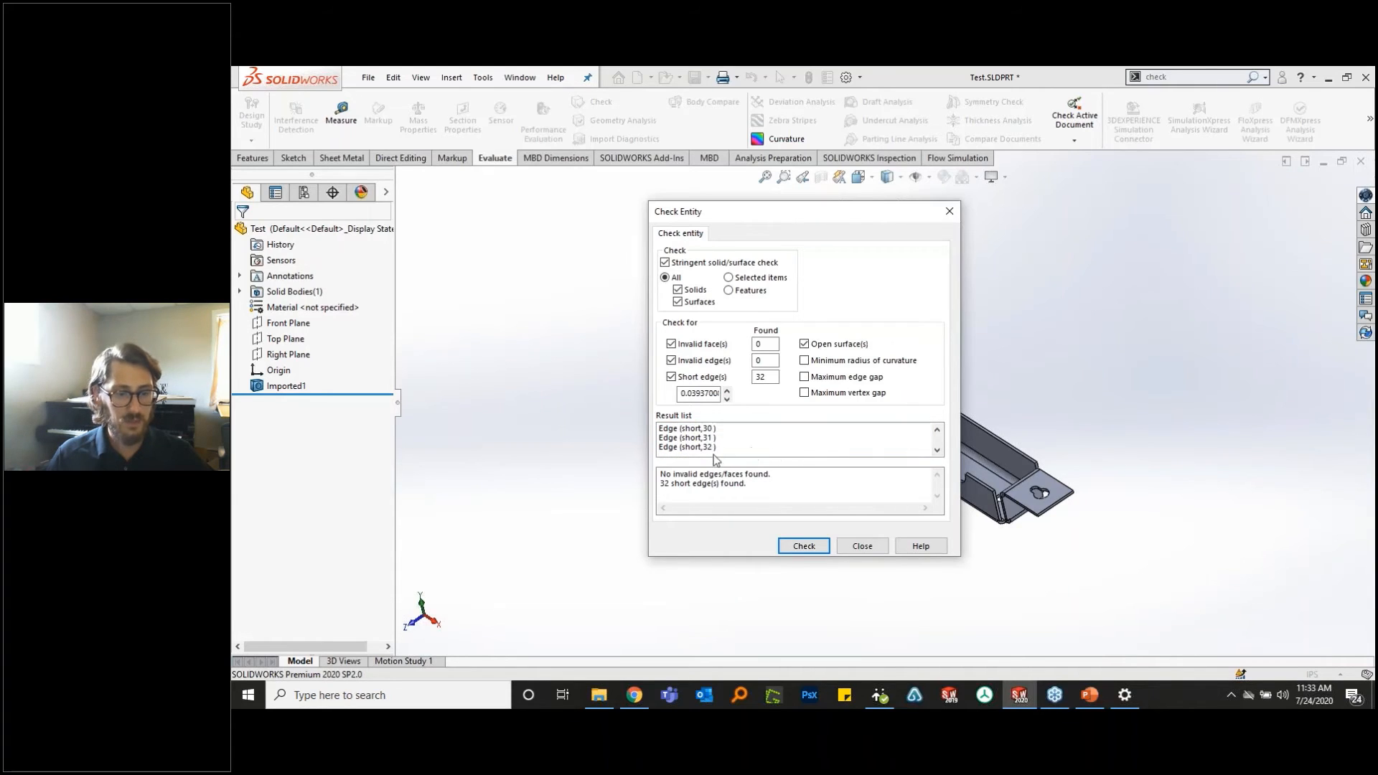
- Review the entity check's summary of invalid faces and short edges, and close the check
left_click(680, 486)
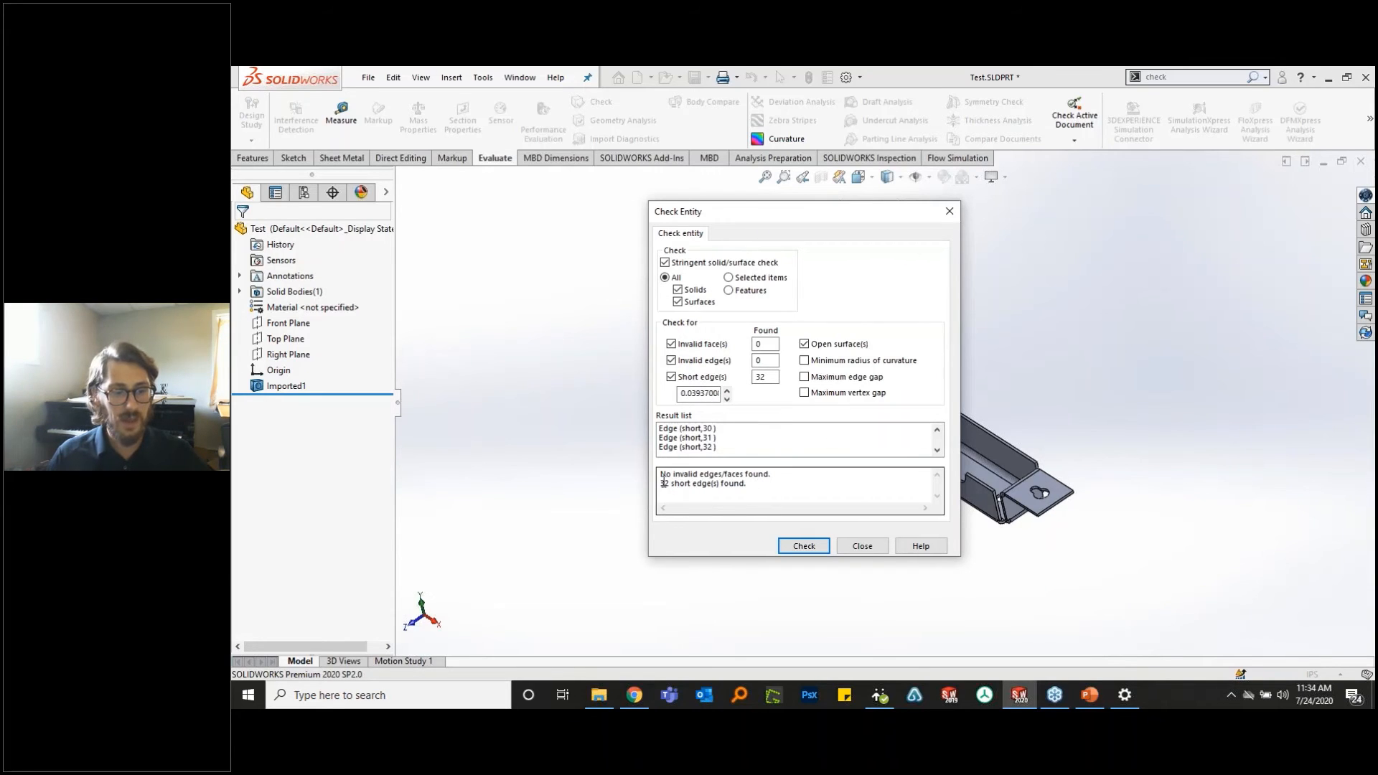
left_click_drag(691, 475, 753, 474)
left_click(702, 486)
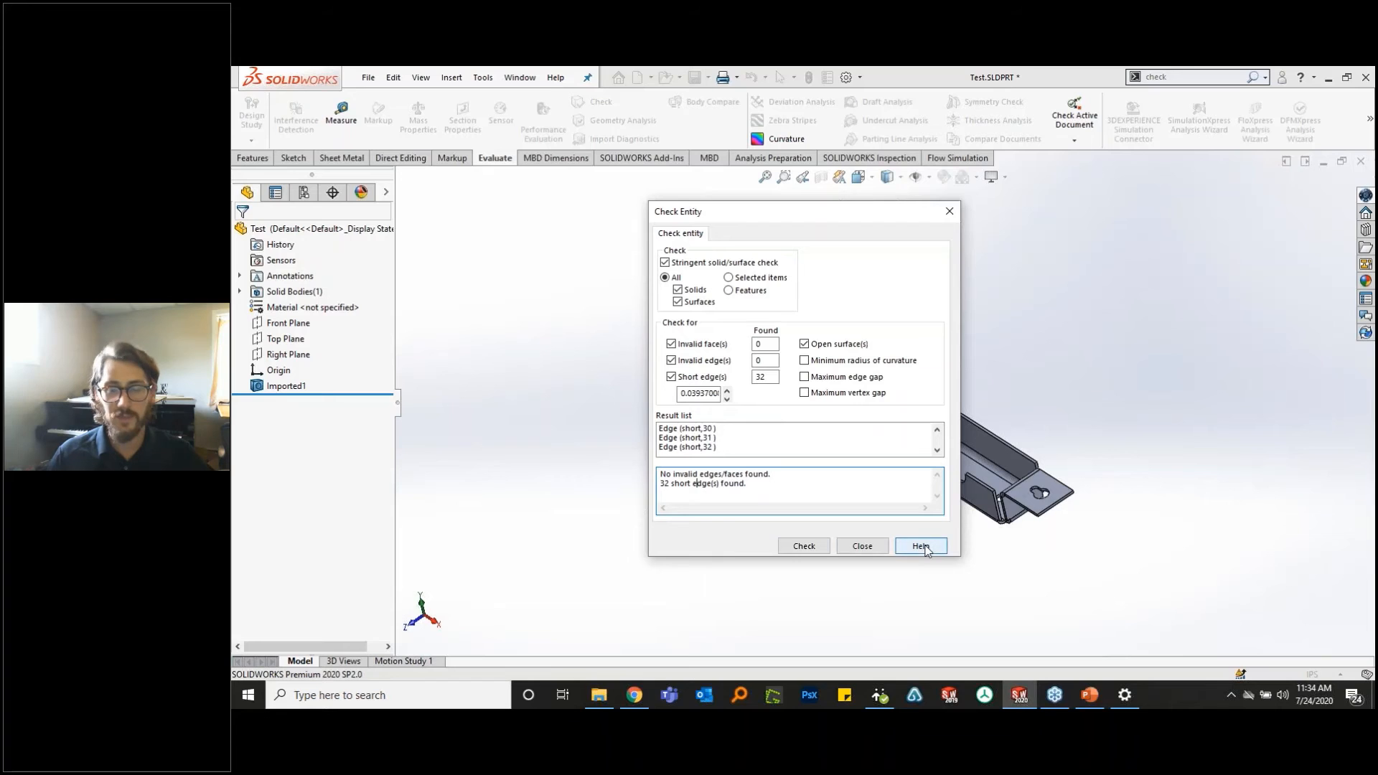
left_click(868, 551)
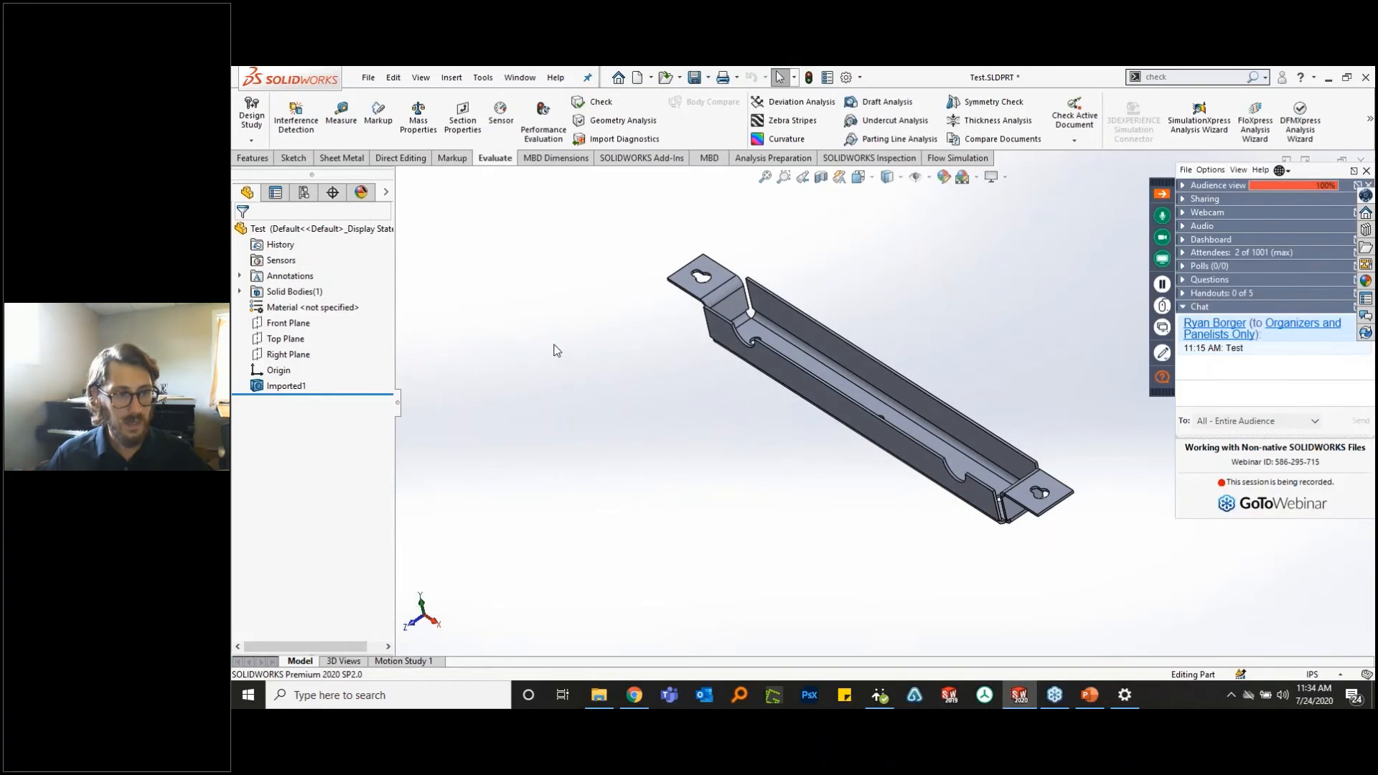
- Start FeatureWorks feature recognition on the imported feature
right_click(289, 387)
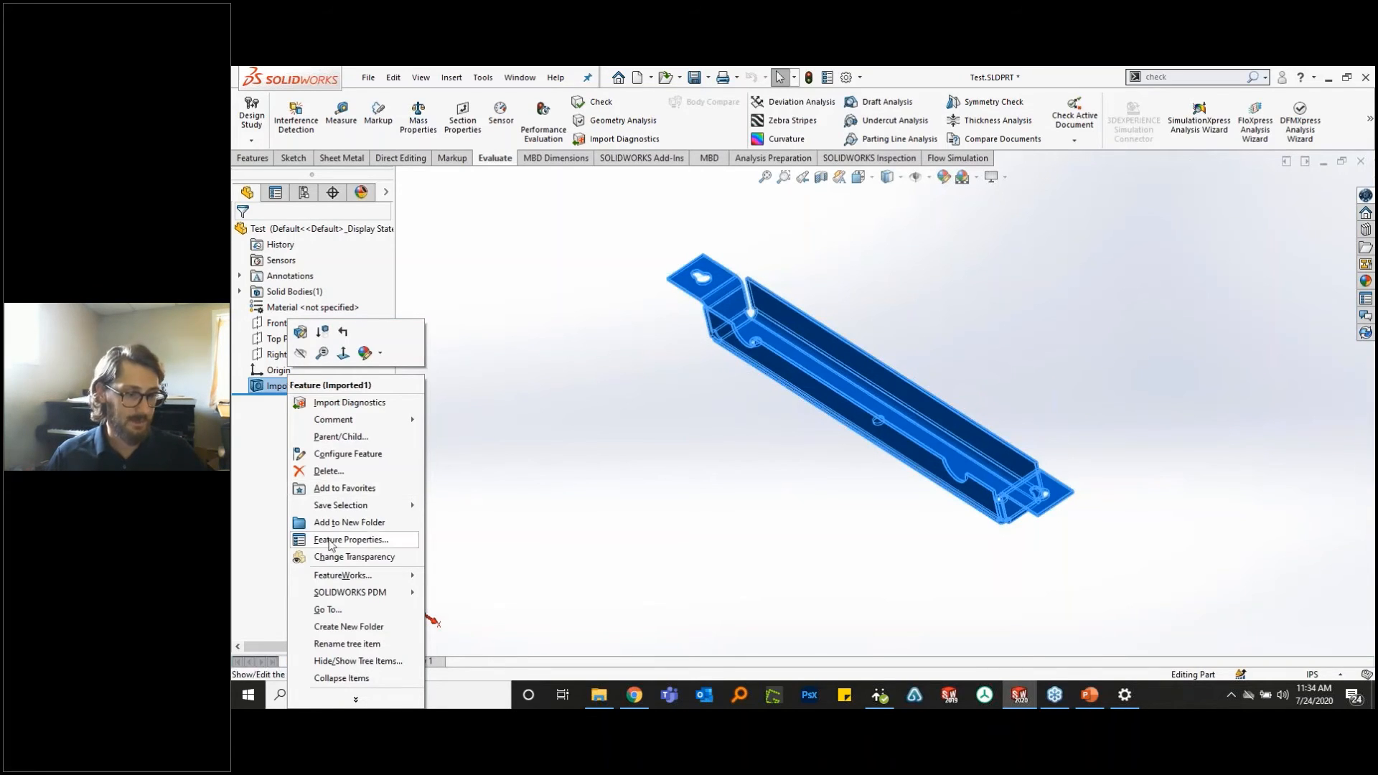
mouse_move(345, 577)
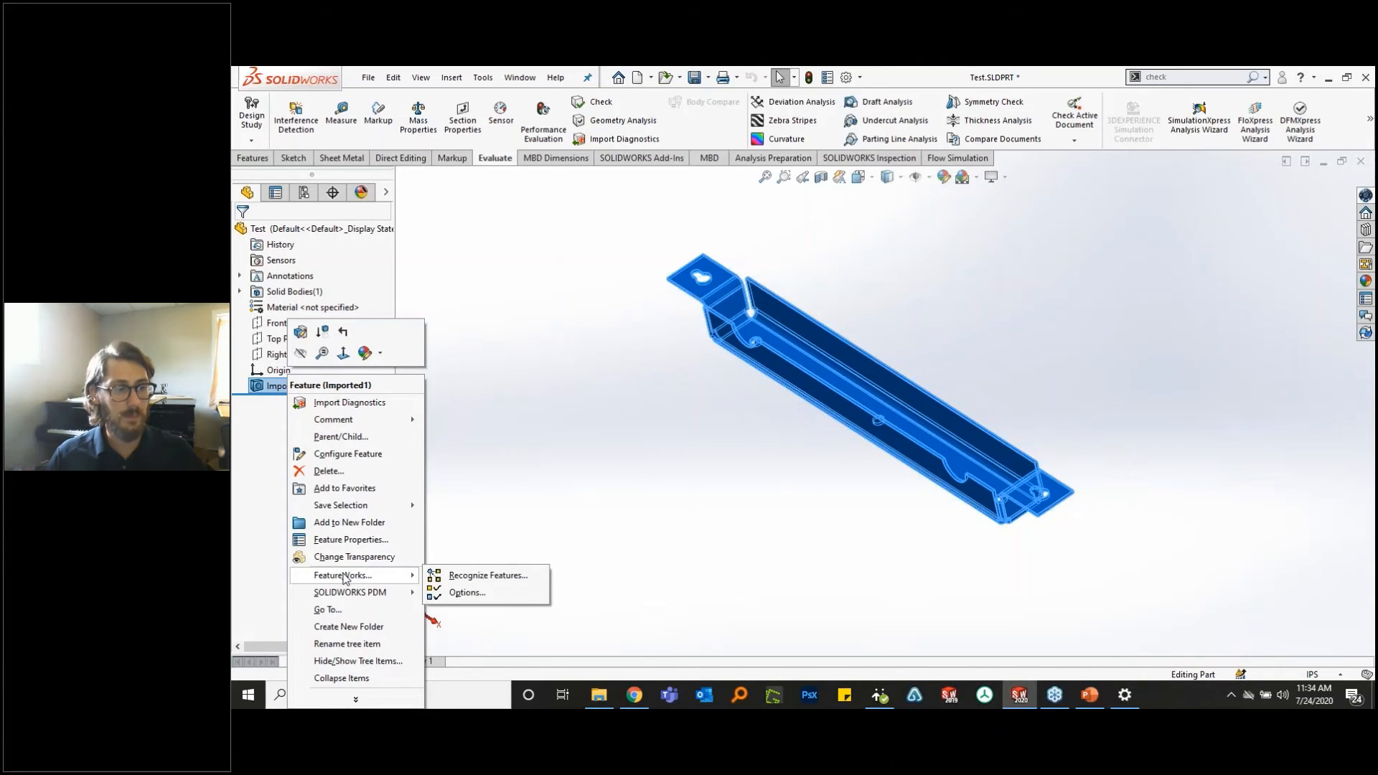
left_click(488, 576)
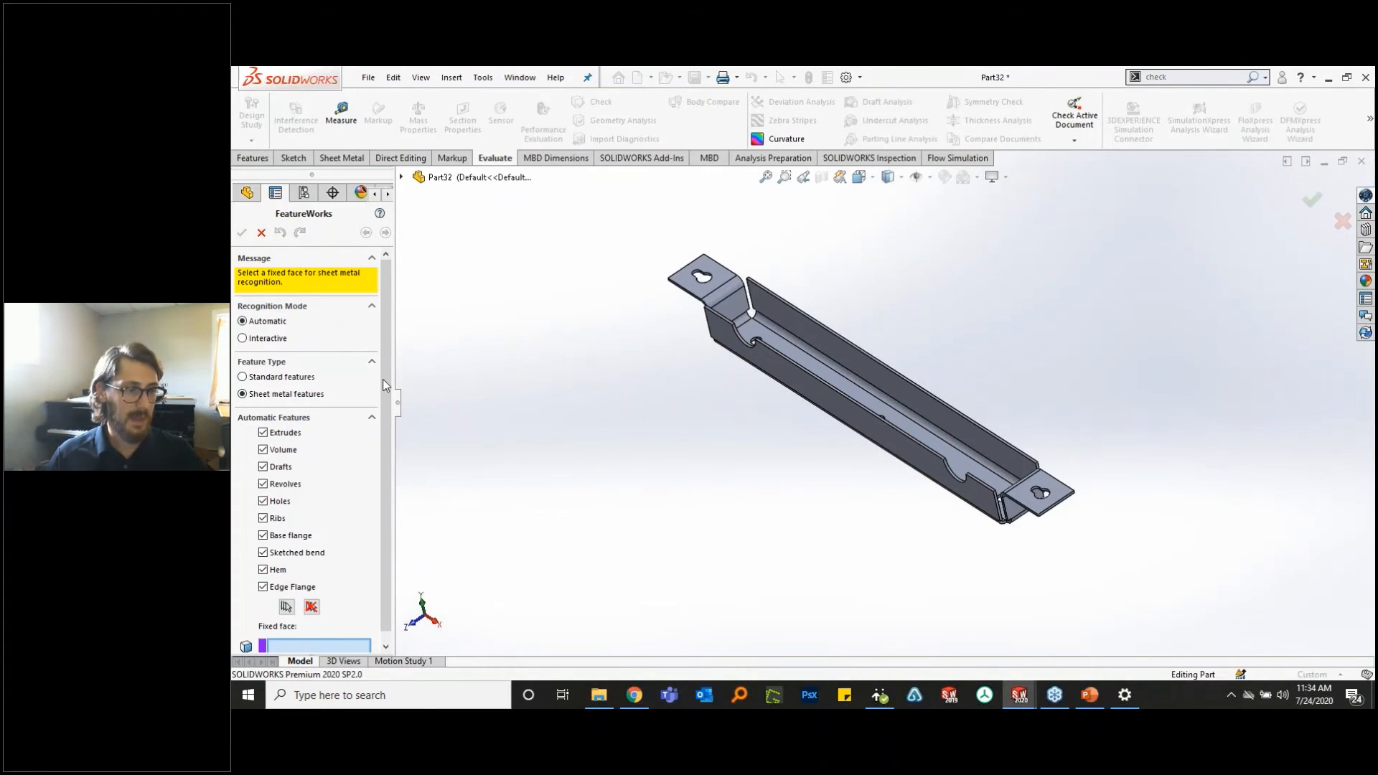
- Try interactive recognition for sheet metal features, review the available feature types, and return to automatic recognition
left_click(271, 339)
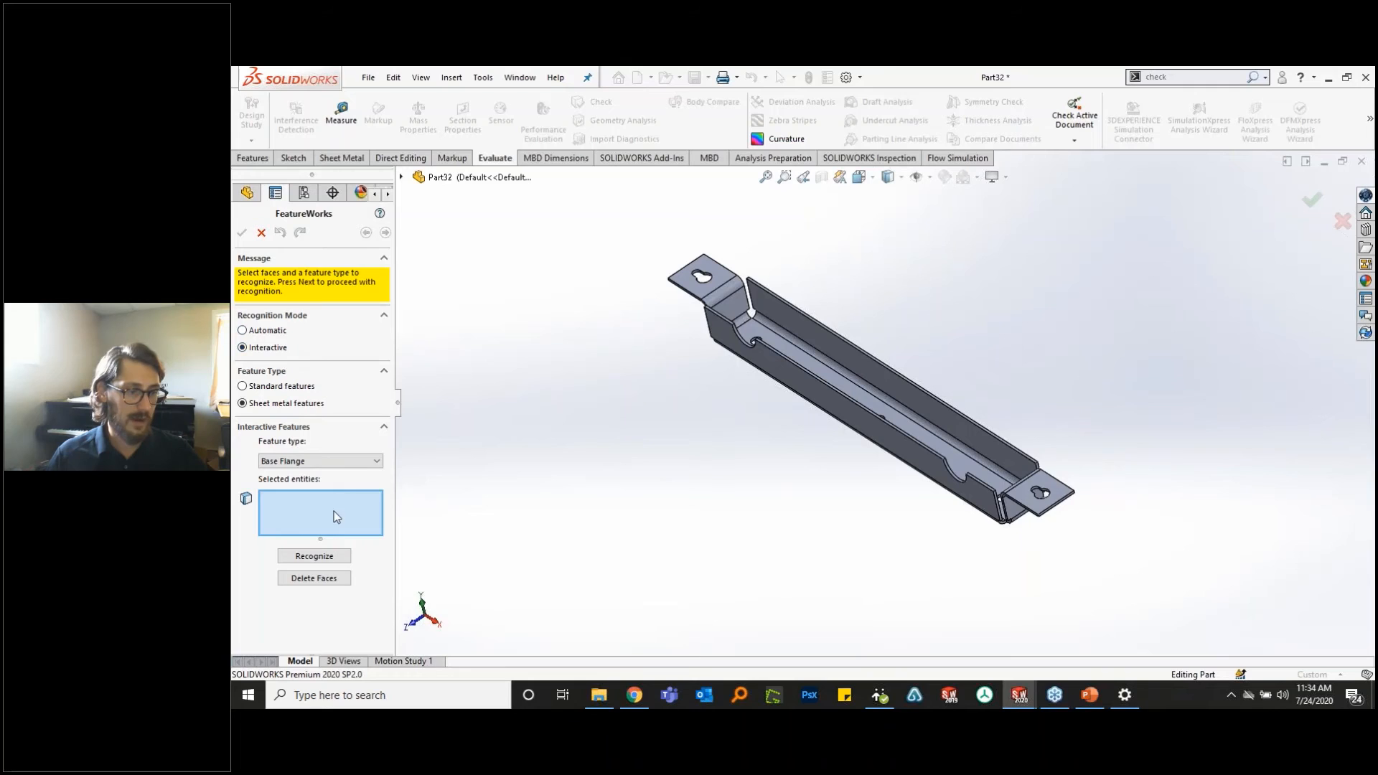
left_click(341, 464)
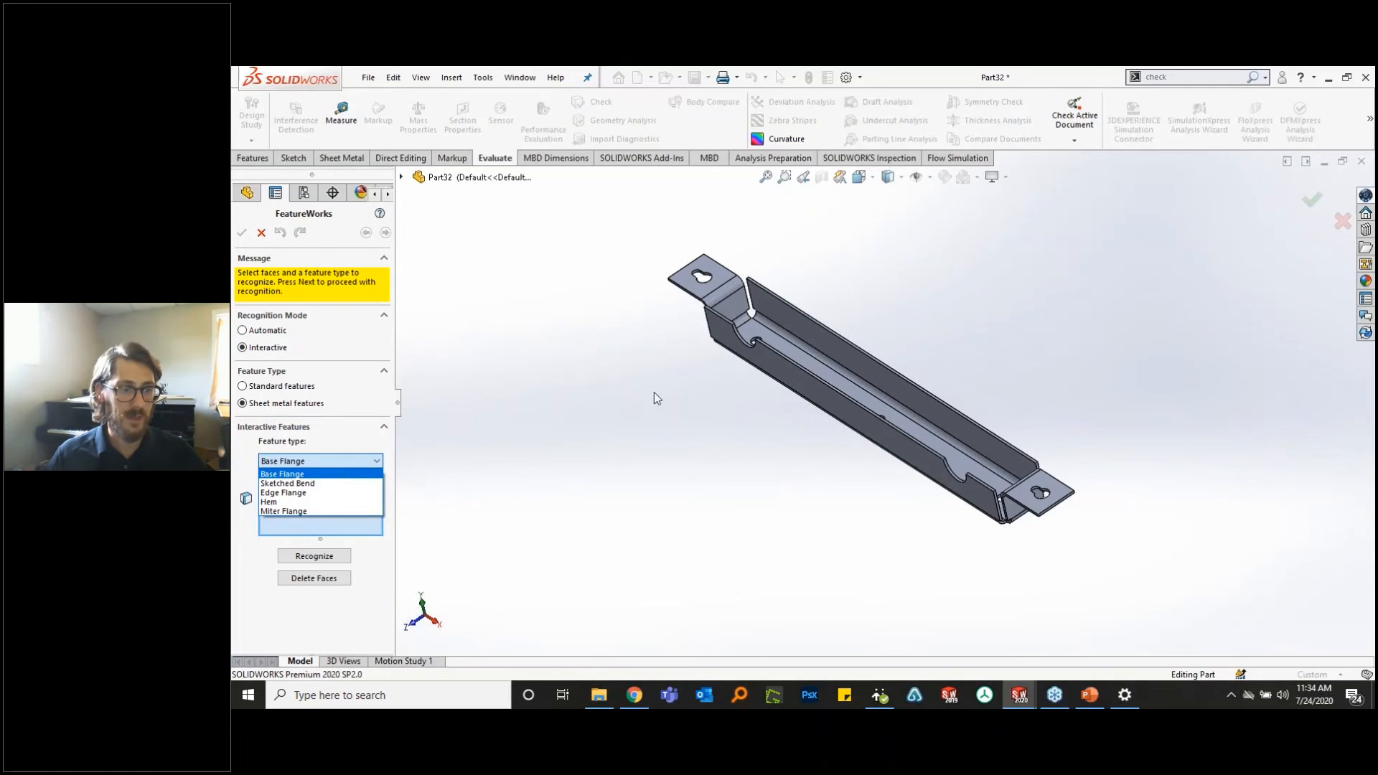
left_click(261, 332)
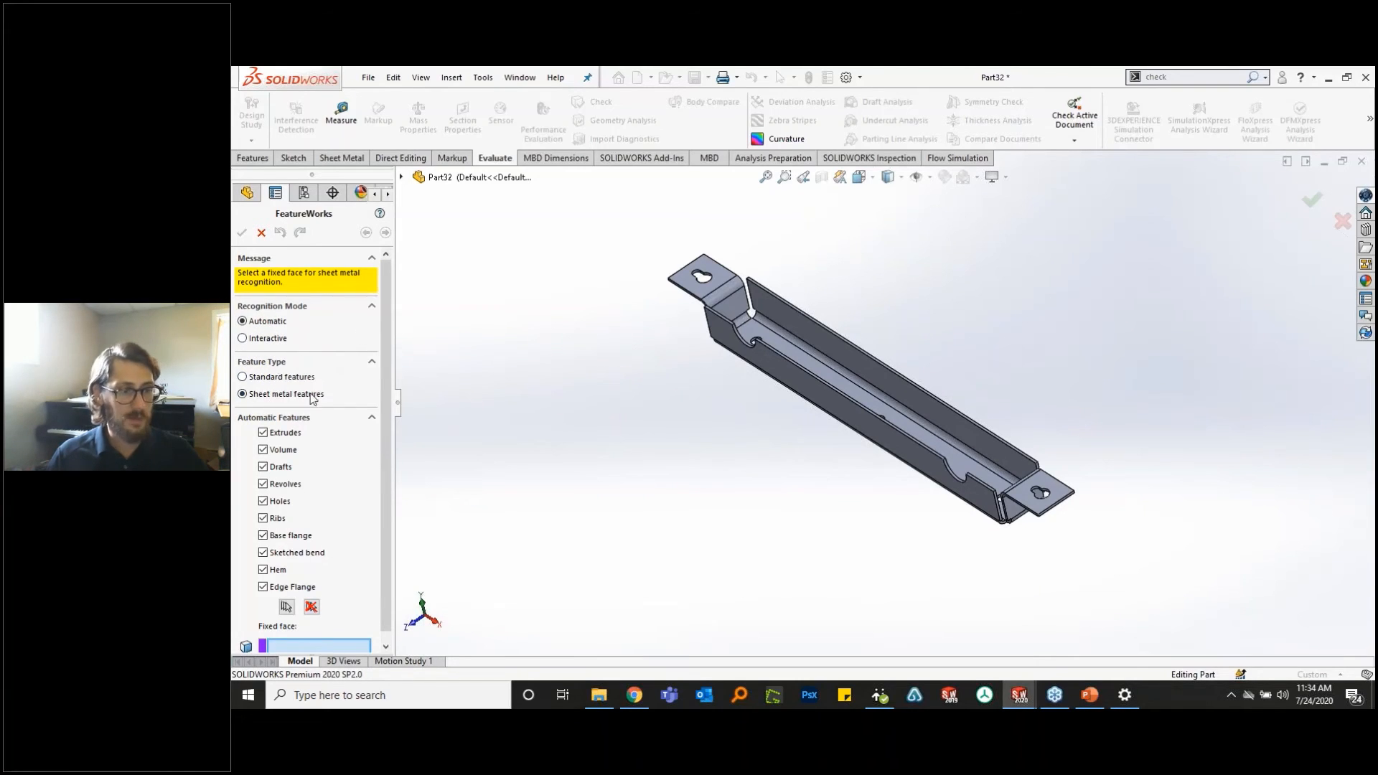
- Try excluding ribs, hems and revolves from automatic recognition, and reselect all feature types
middle_click_drag(929, 416, 885, 470)
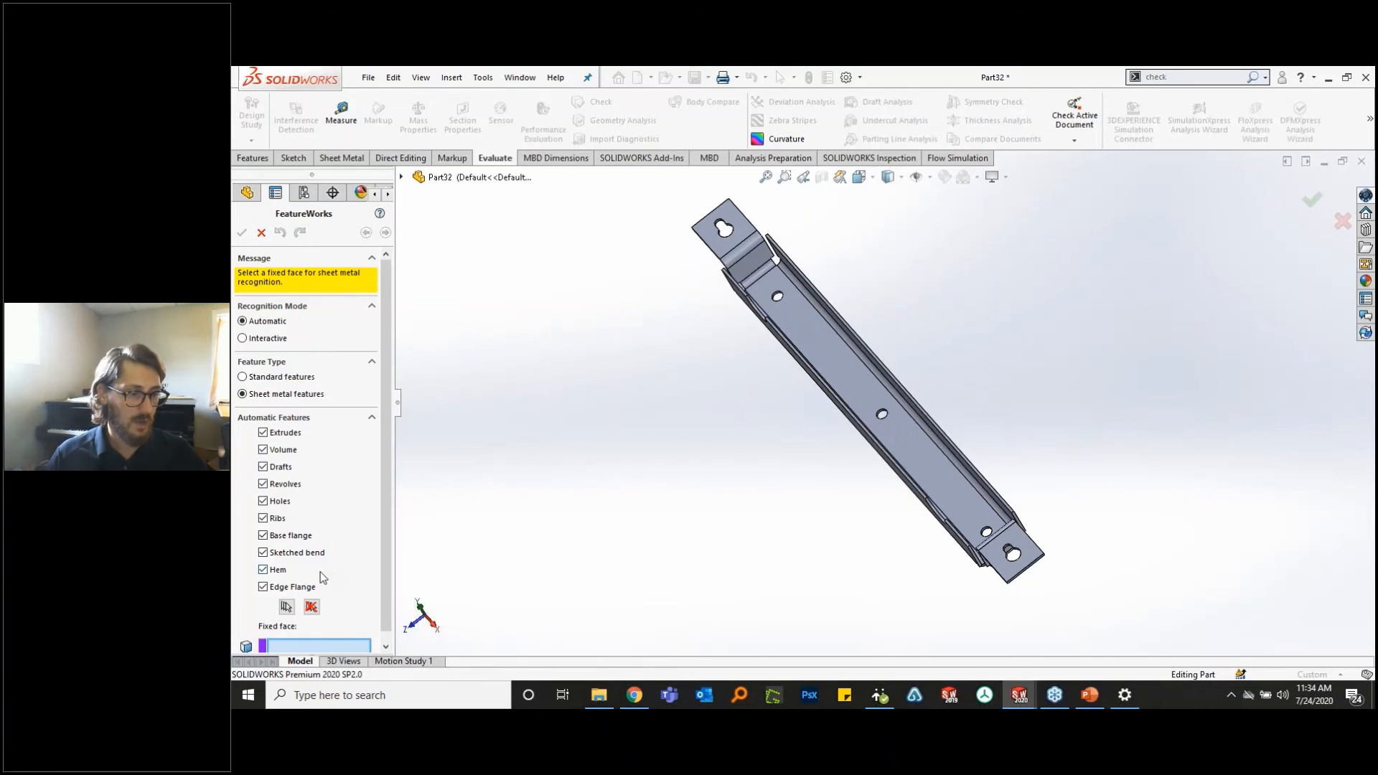
scroll(381, 493, "down", 1)
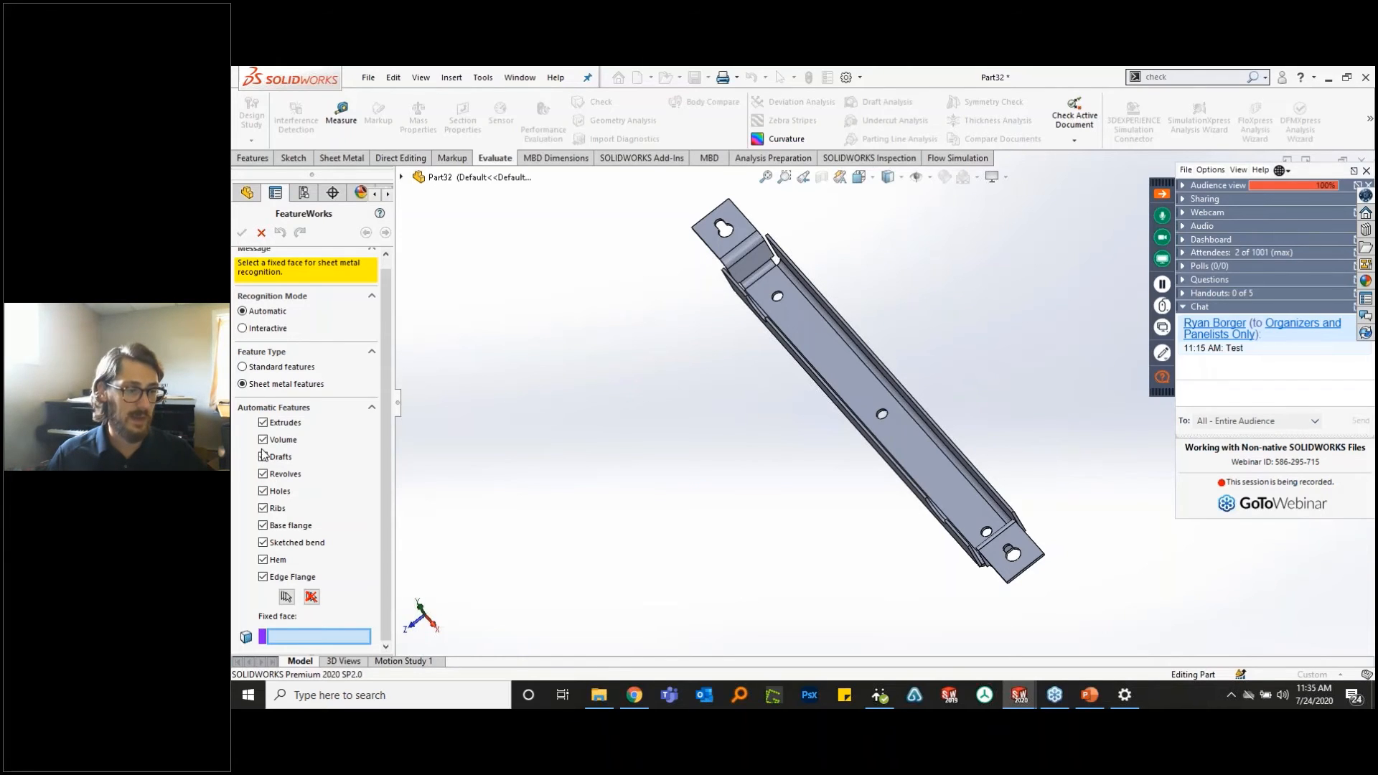
left_click(263, 509)
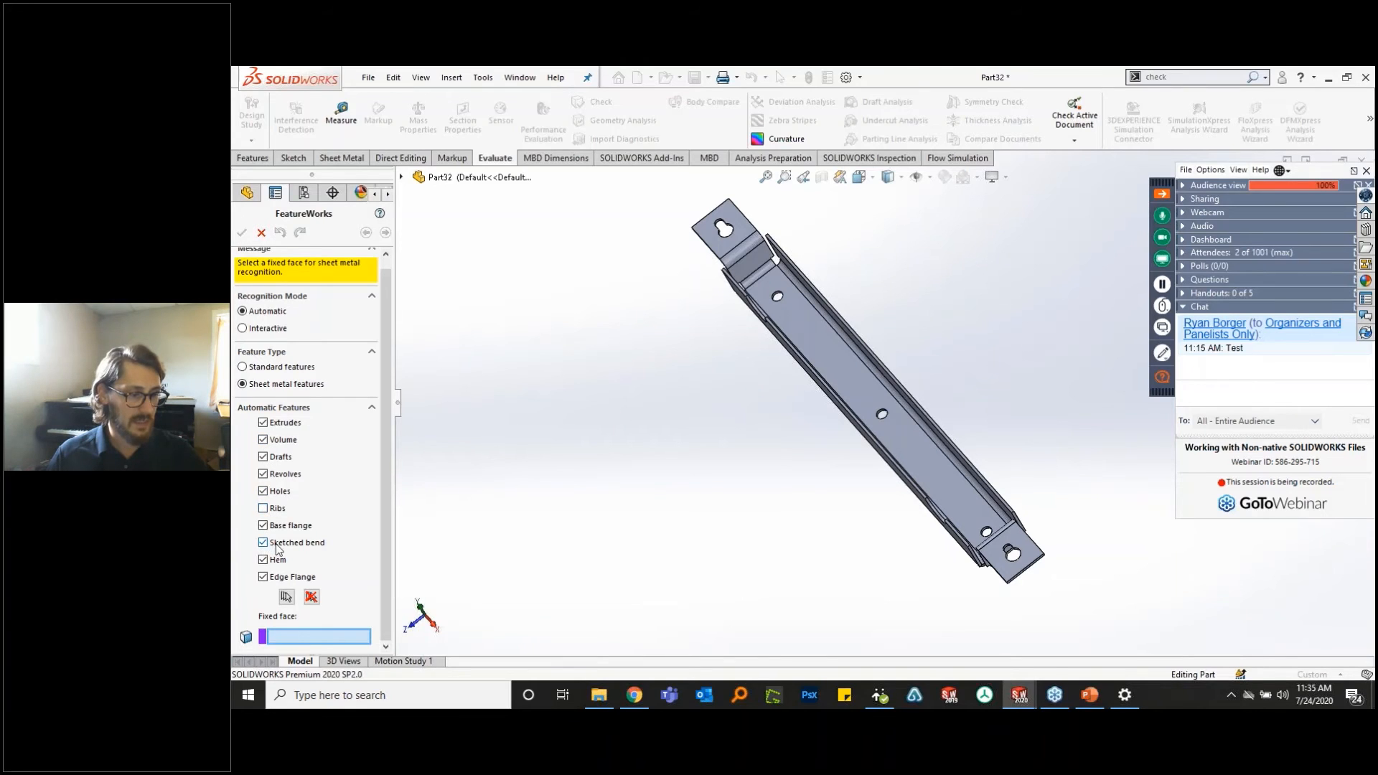
left_click(264, 560)
left_click(263, 560)
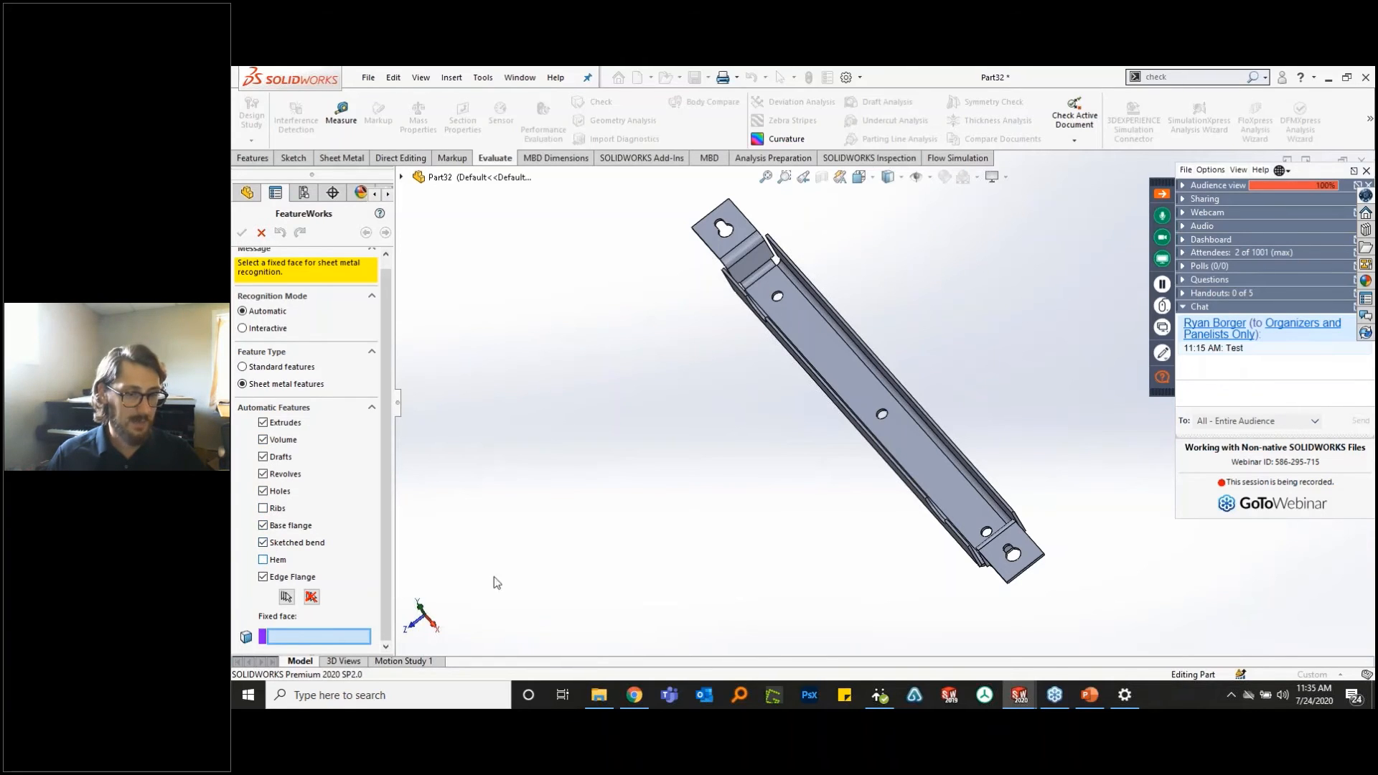
middle_click_drag(893, 566, 890, 497)
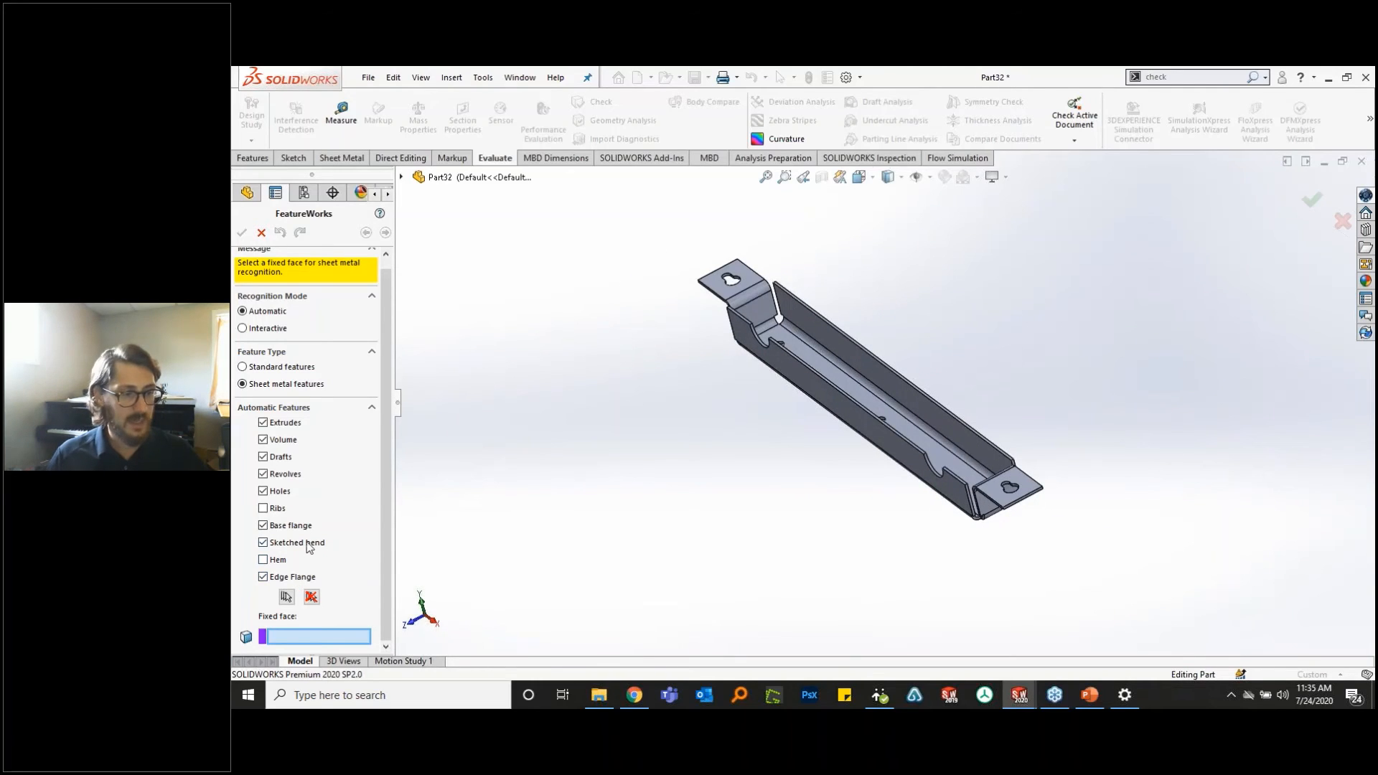
left_click(285, 476)
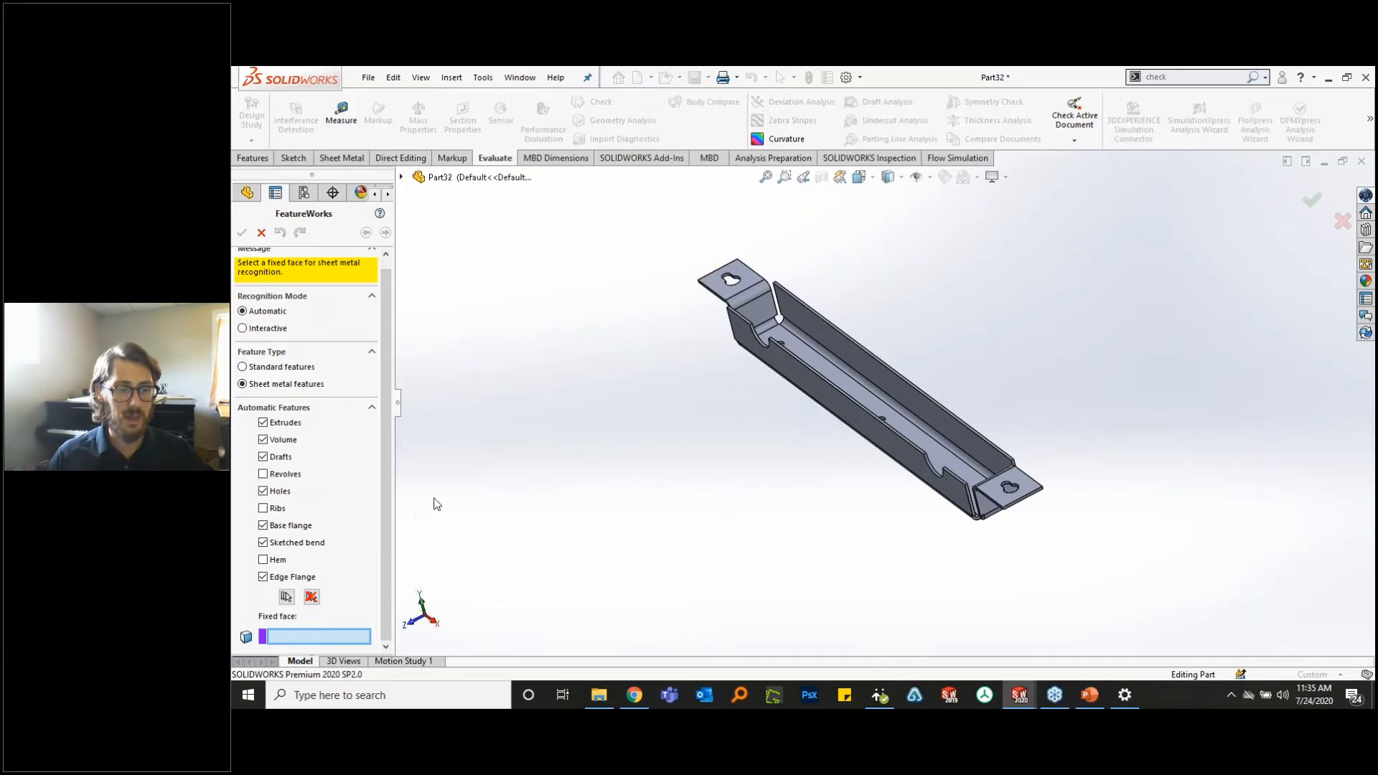
left_click(287, 596)
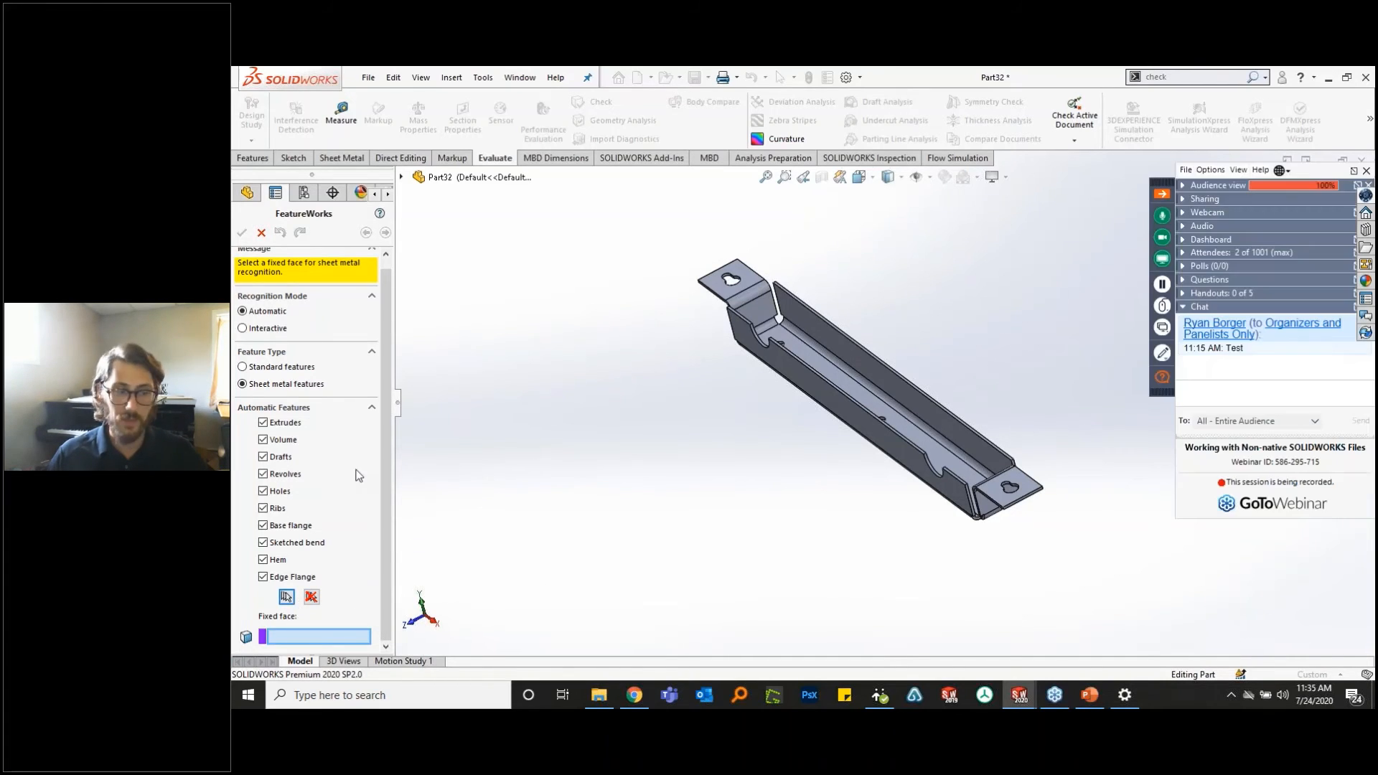
- Run automatic sheet metal recognition without drafts, revolves and ribs, using the outer face of the bracket's base with three holes as fixed face
left_click(263, 457)
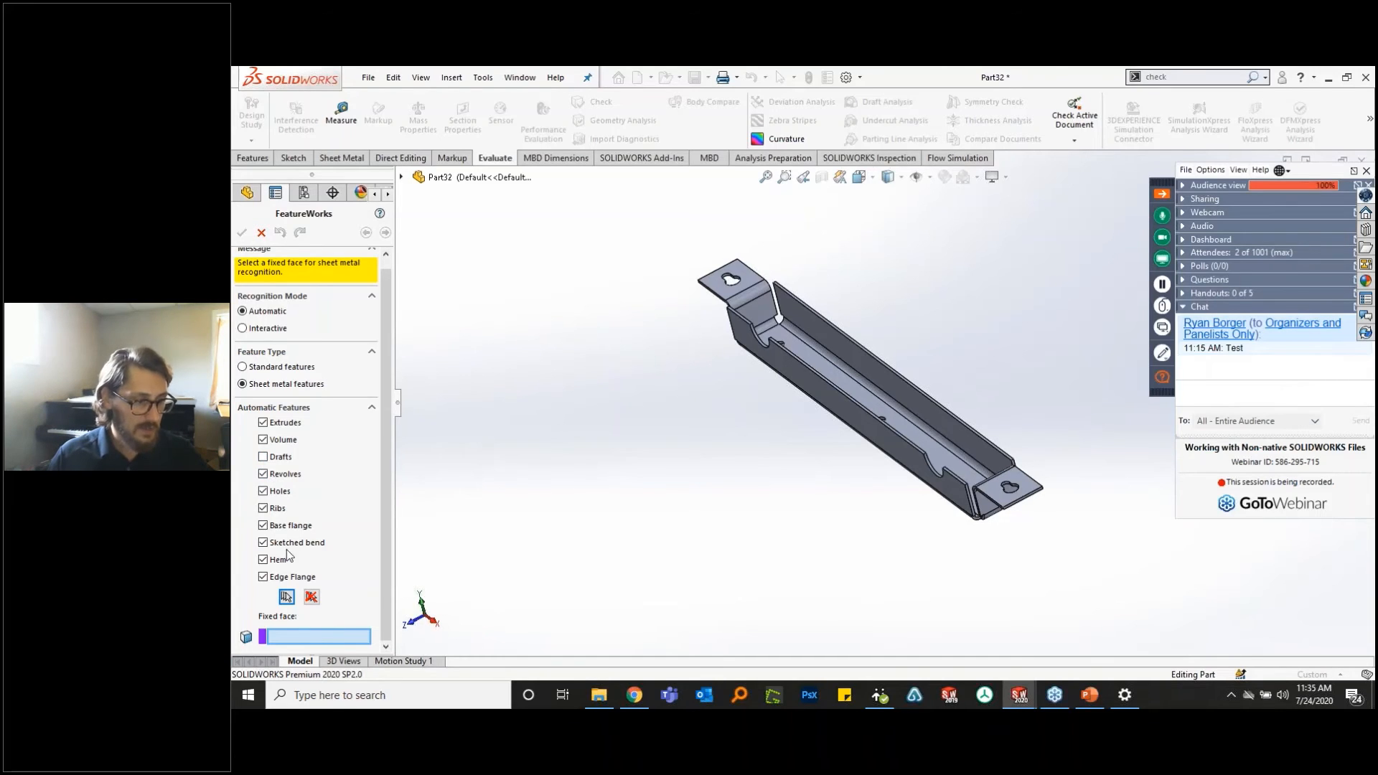
left_click(262, 509)
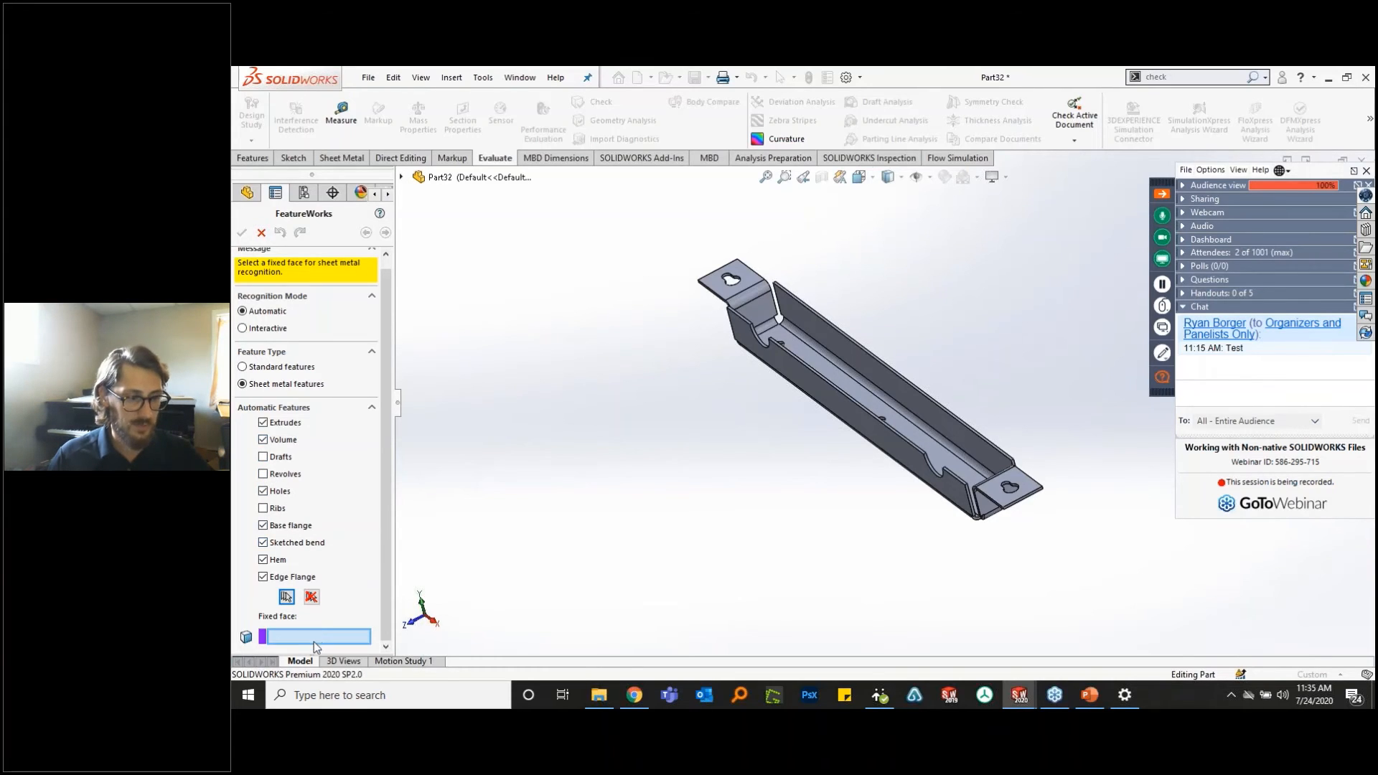
middle_click_drag(734, 582, 847, 323)
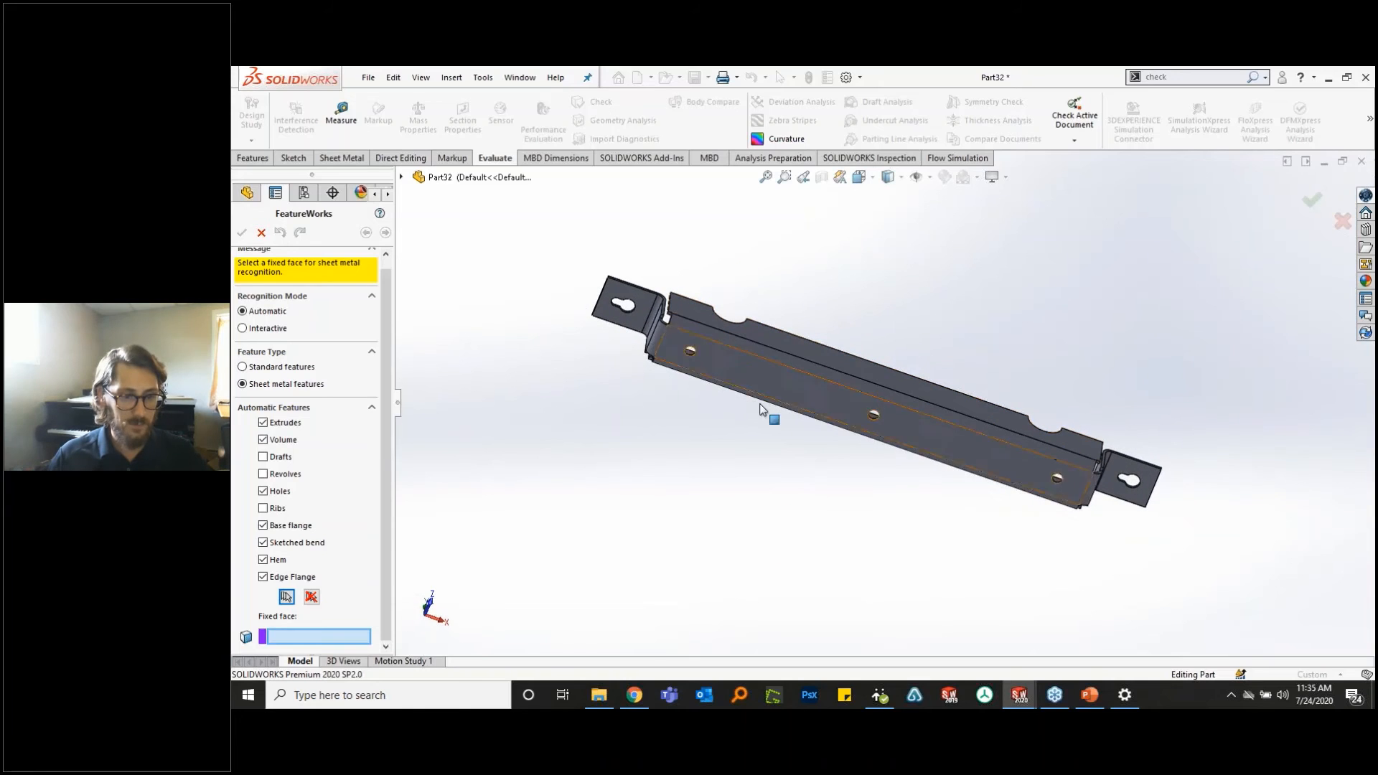
left_click(778, 383)
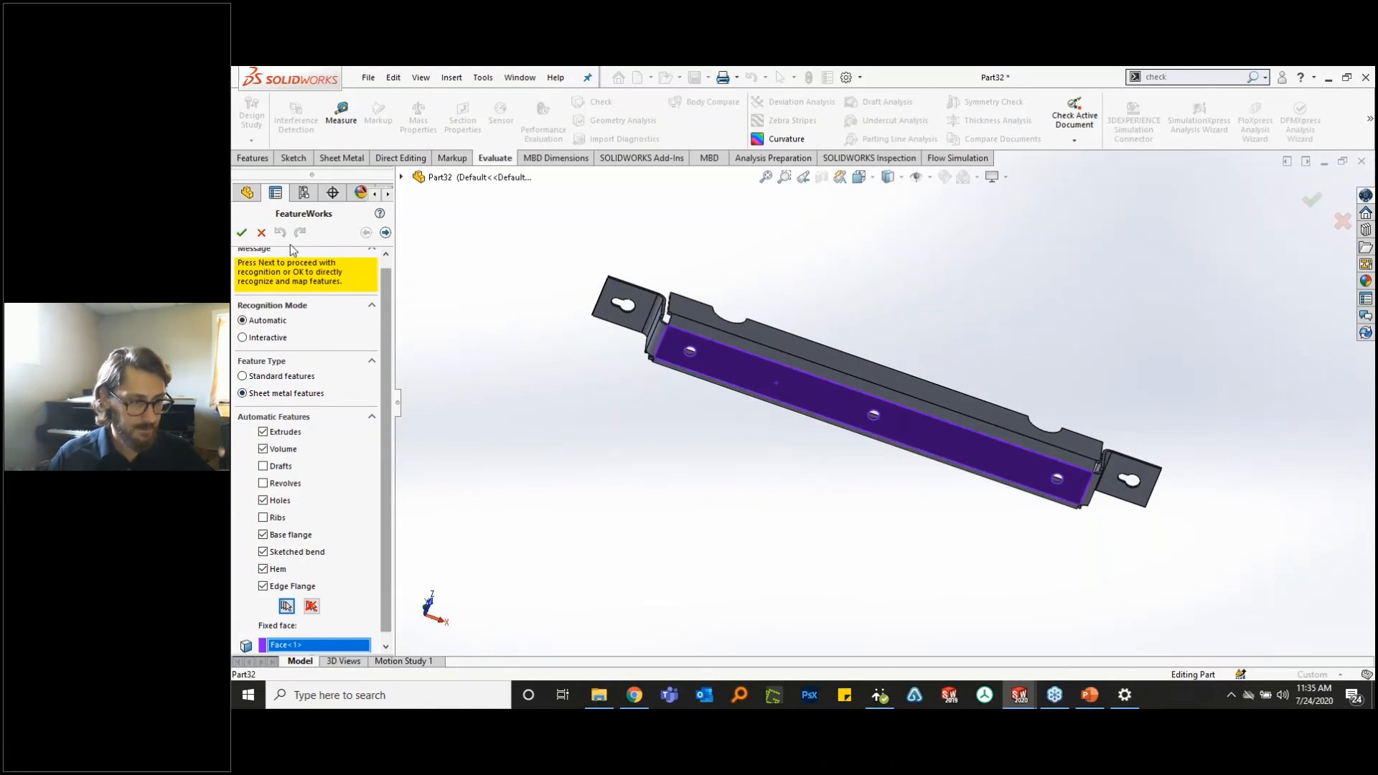
left_click(242, 232)
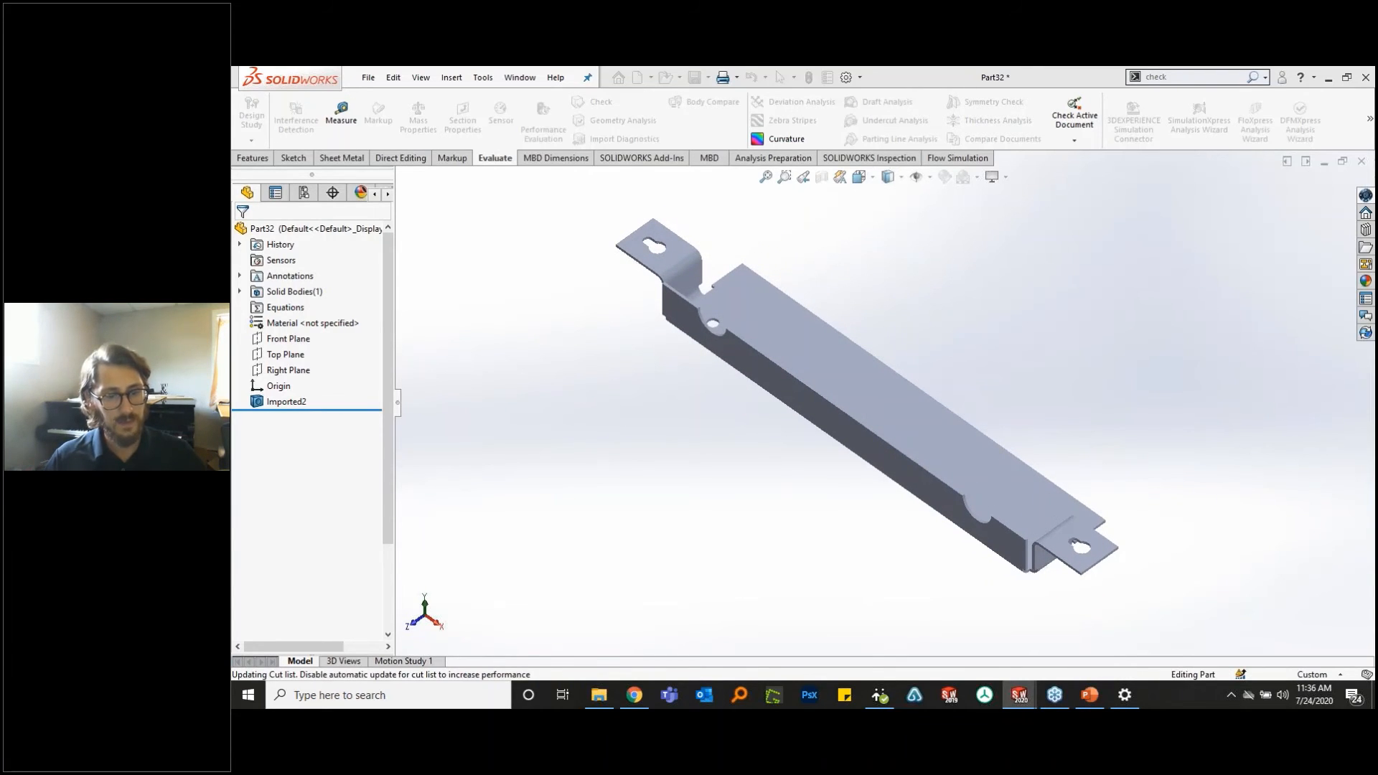
- Inspect the recognized sheet metal bracket and review its feature tree down to the flat pattern
scroll(890, 392, "up", 1)
middle_click_drag(891, 402, 879, 380)
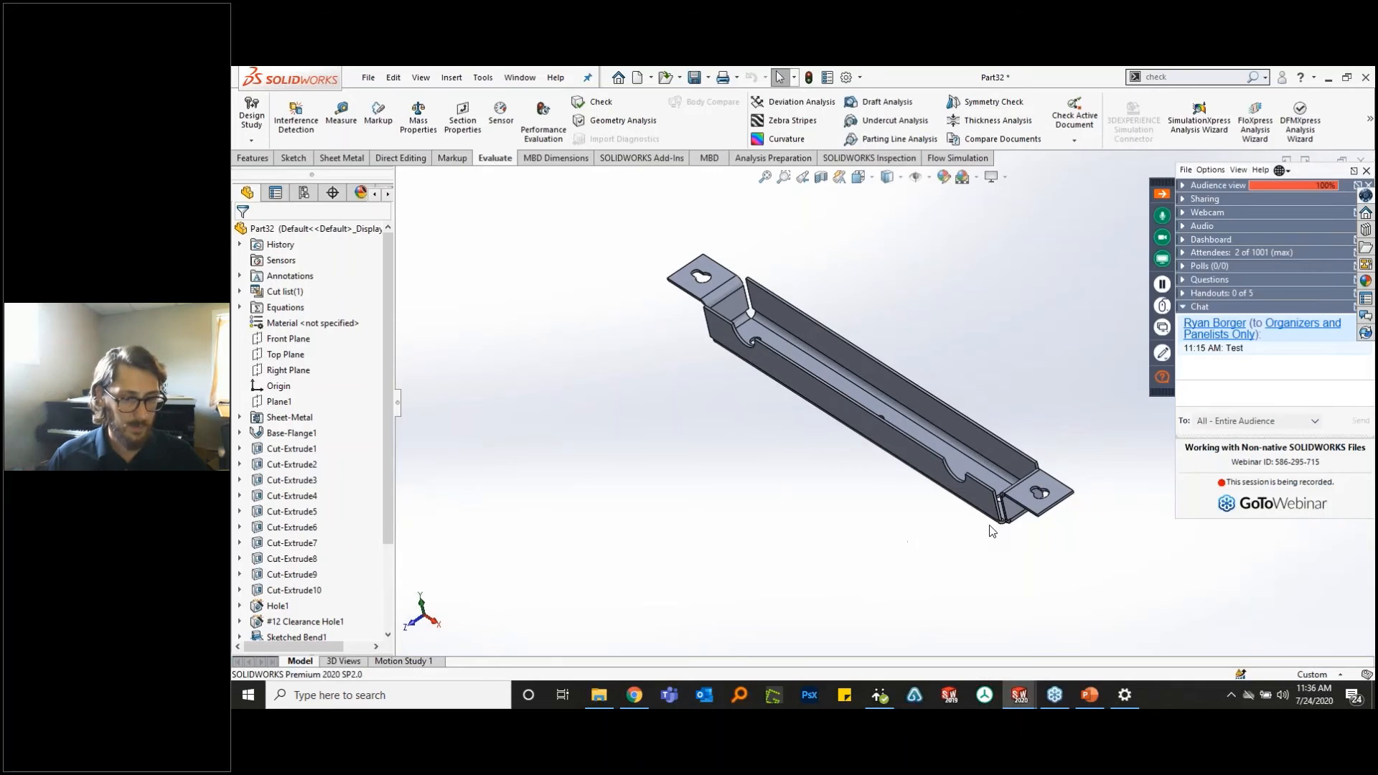
middle_click_drag(932, 572, 910, 517)
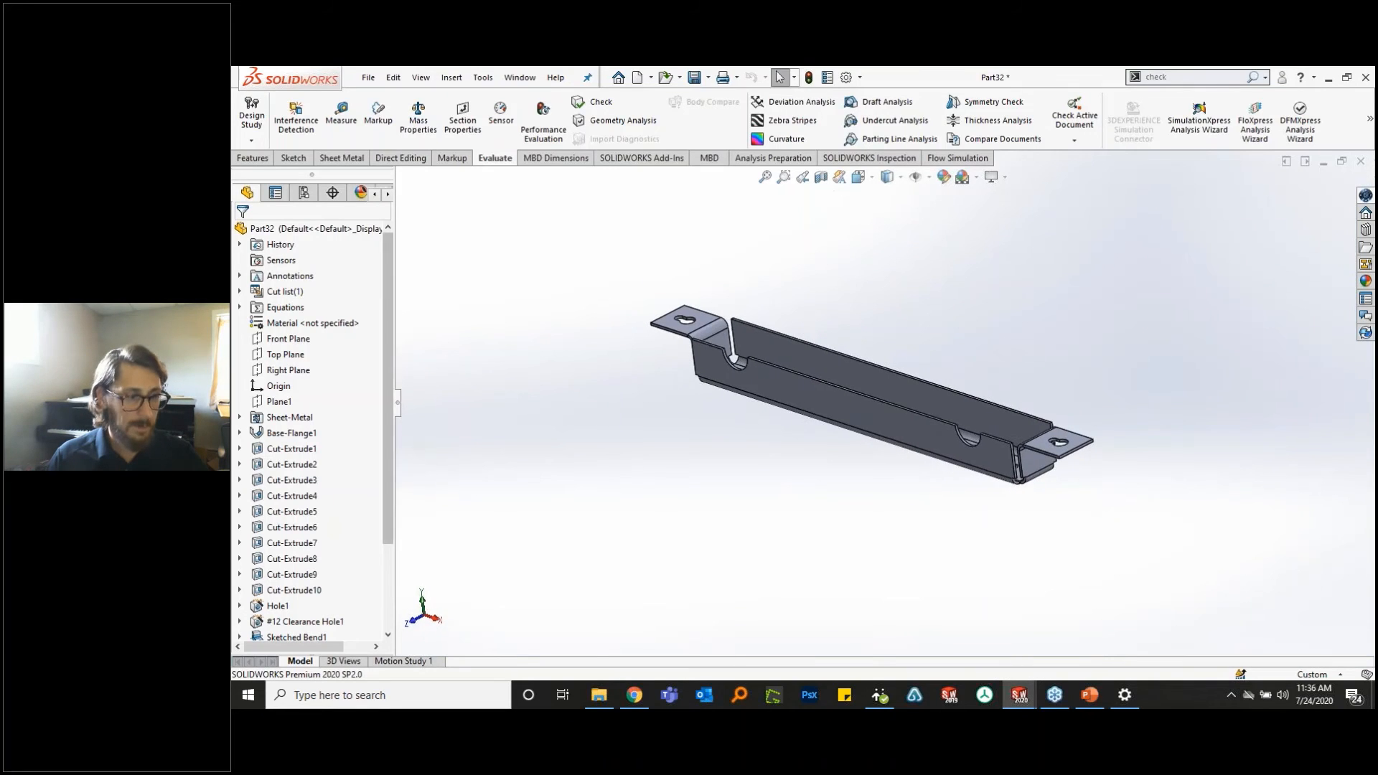
left_click_drag(387, 462, 384, 549)
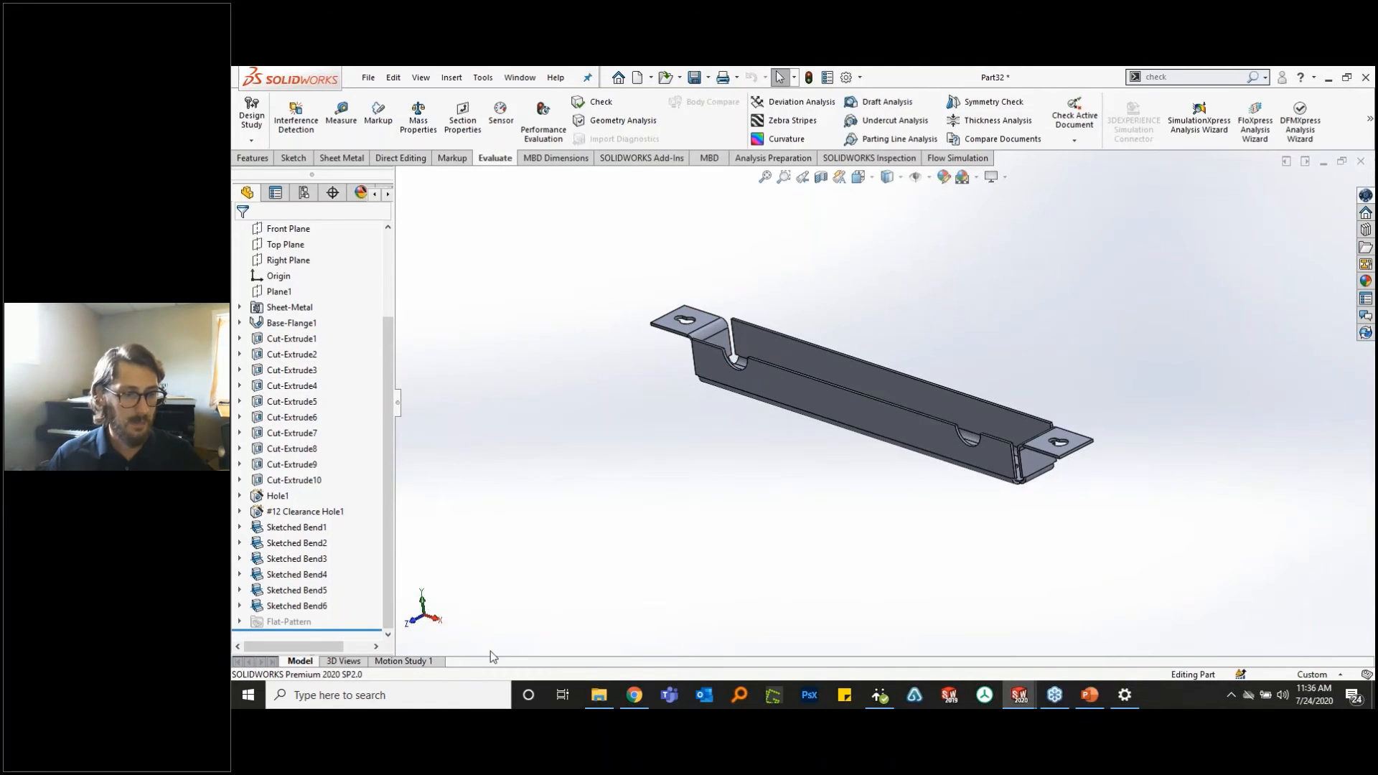
- Flatten the recognized sheet metal part, examine its flat pattern, and return it to the folded state
left_click(343, 159)
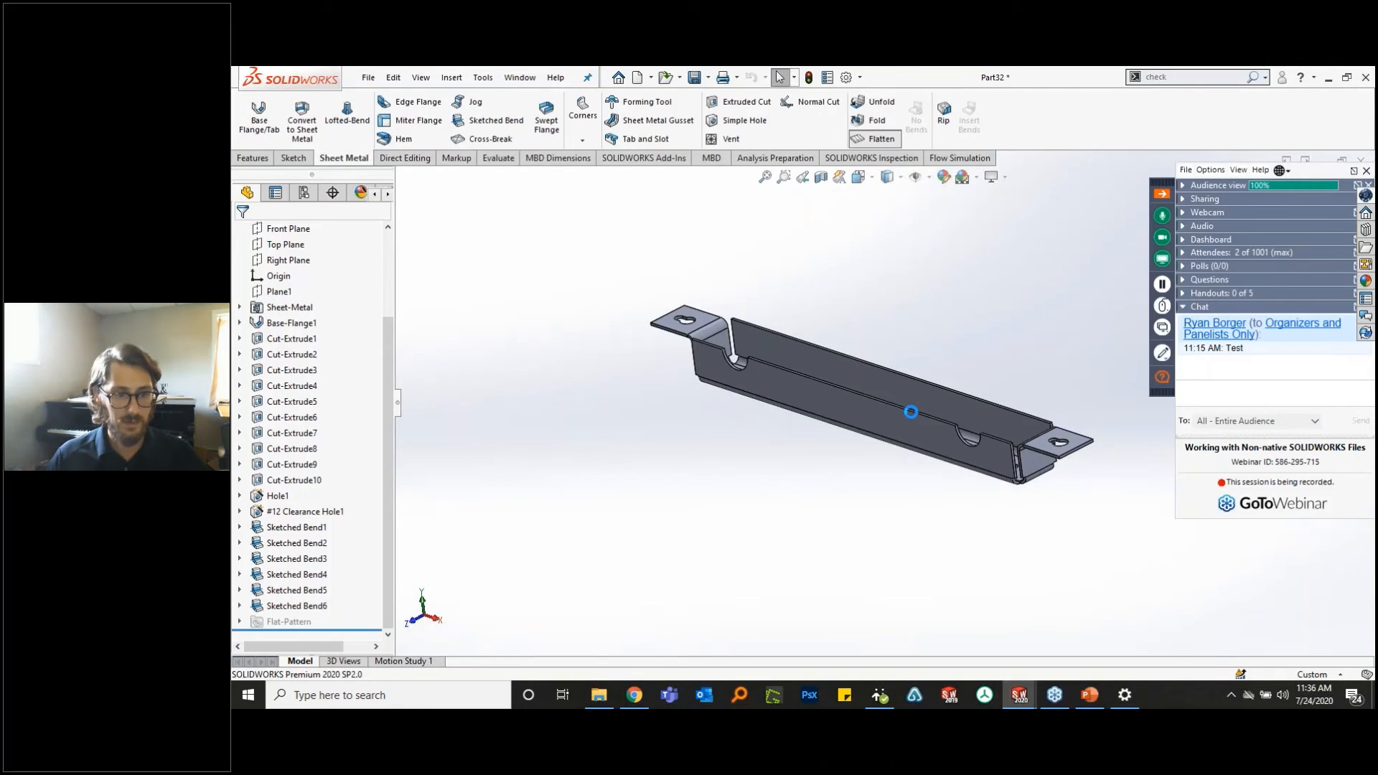
middle_click_drag(1002, 409, 979, 482)
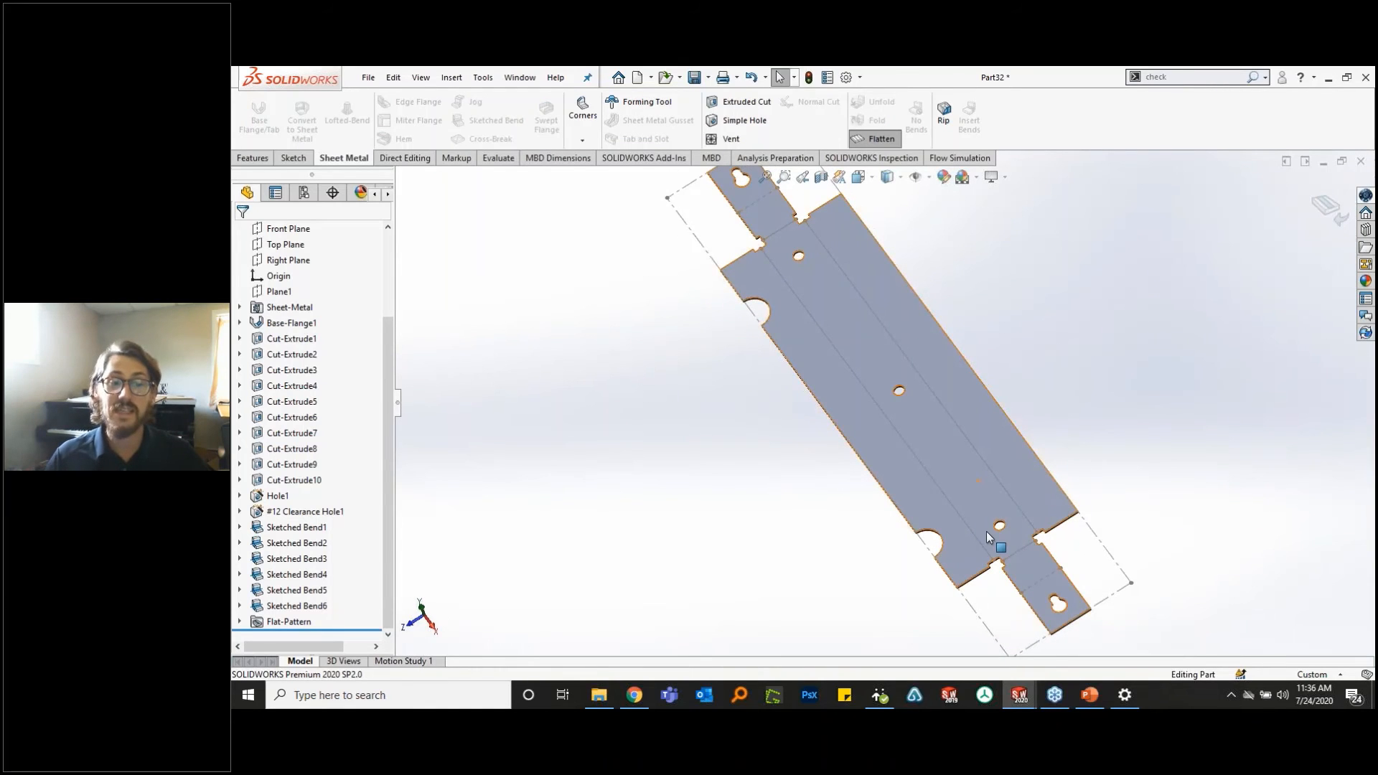
scroll(985, 531, "up", 3)
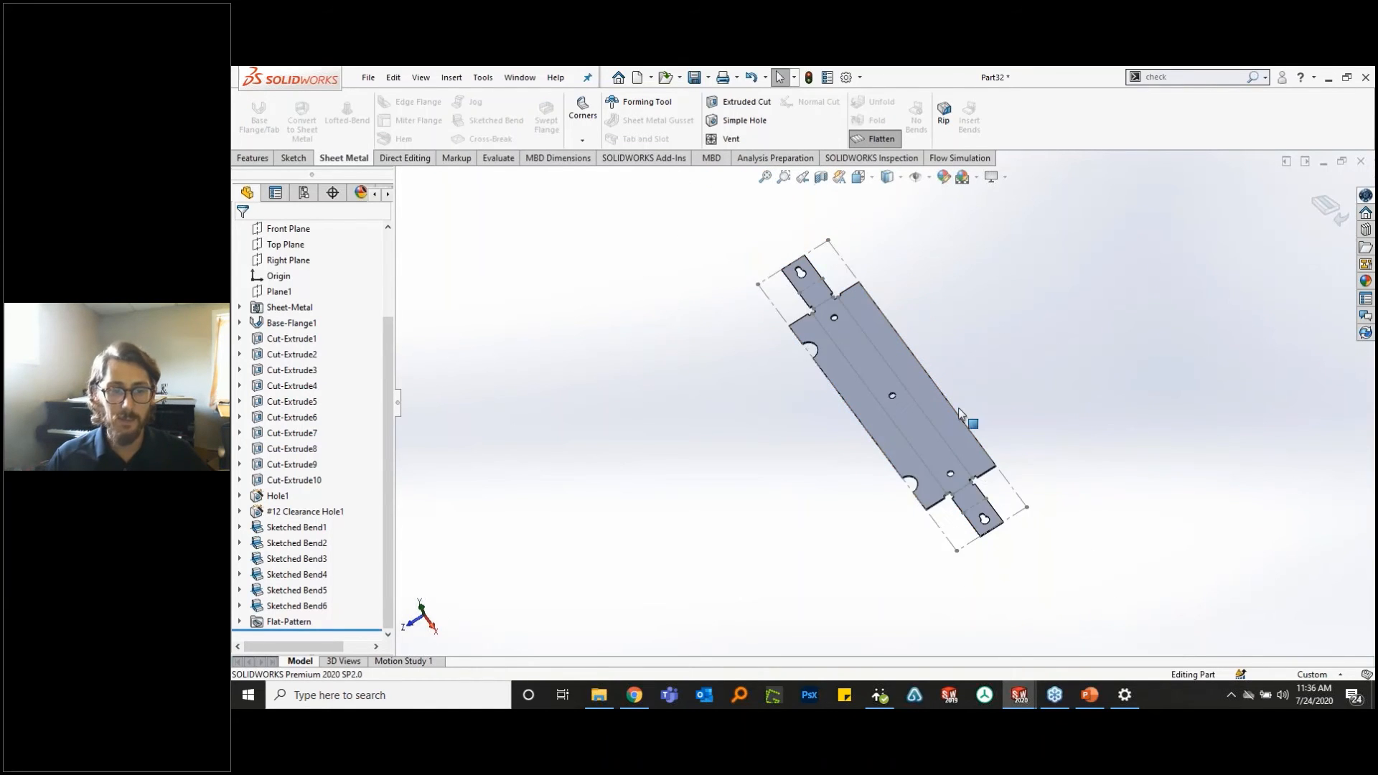
scroll(923, 352, "down", 1)
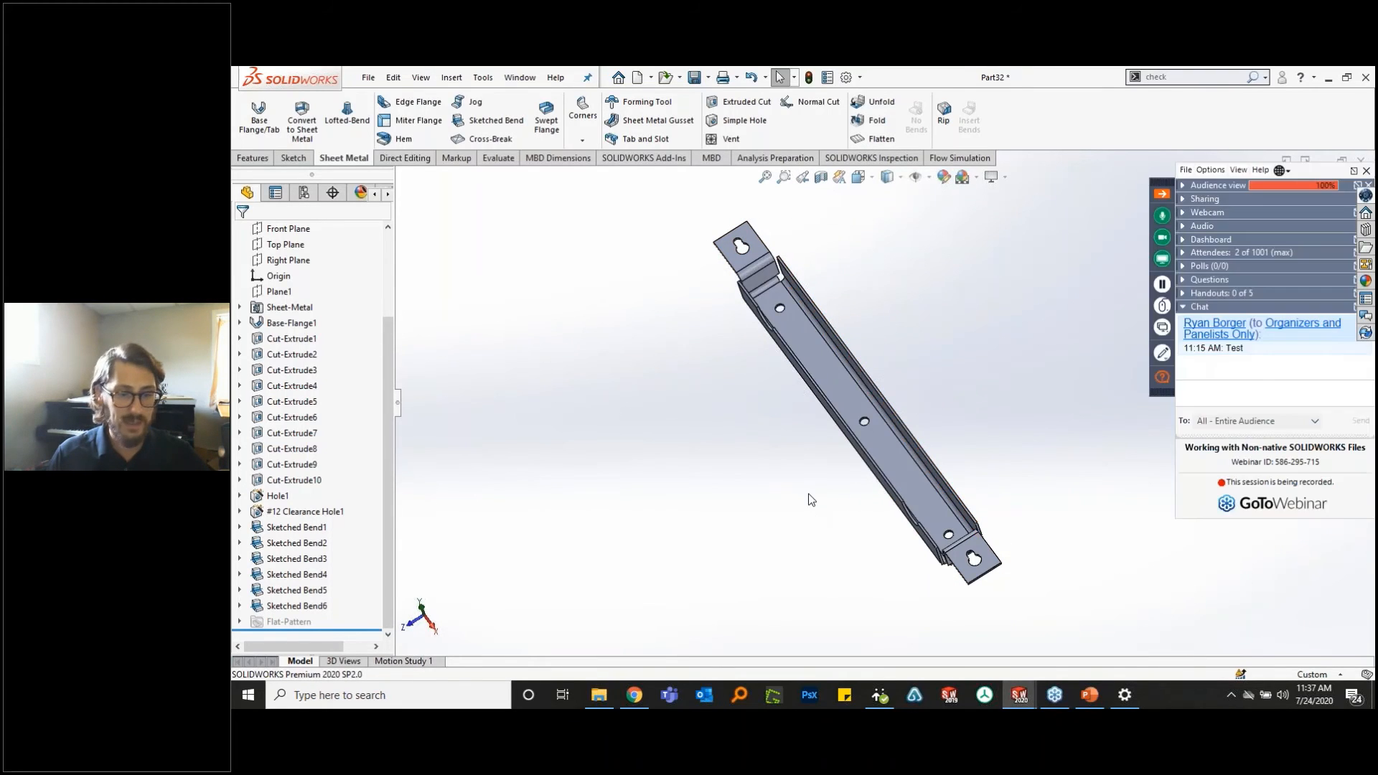
- Compare the imported body in Test.SLDPRT with the recognized Part32, reviewing the latter's feature tree and the geometry at the bracket's end
mouse_move(1026, 695)
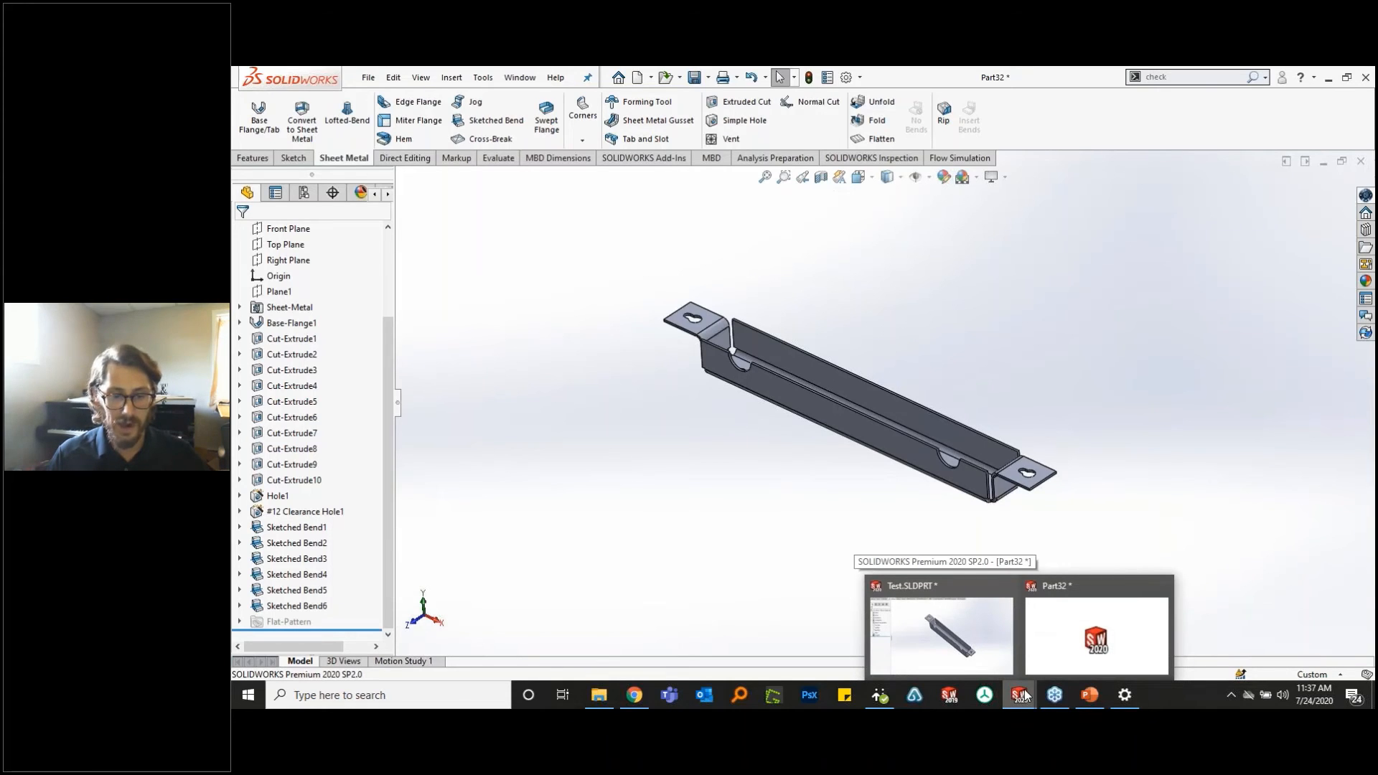
left_click(999, 639)
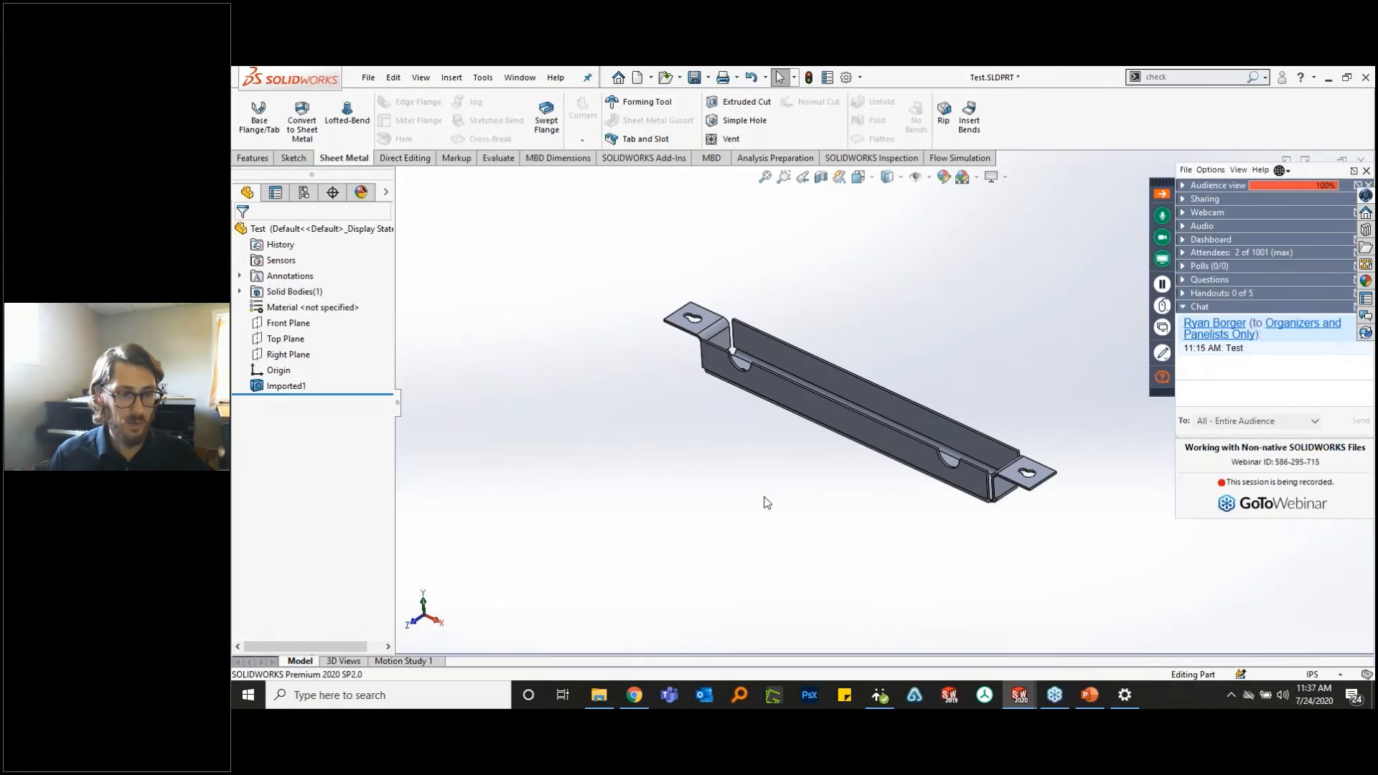
middle_click_drag(910, 504, 885, 470)
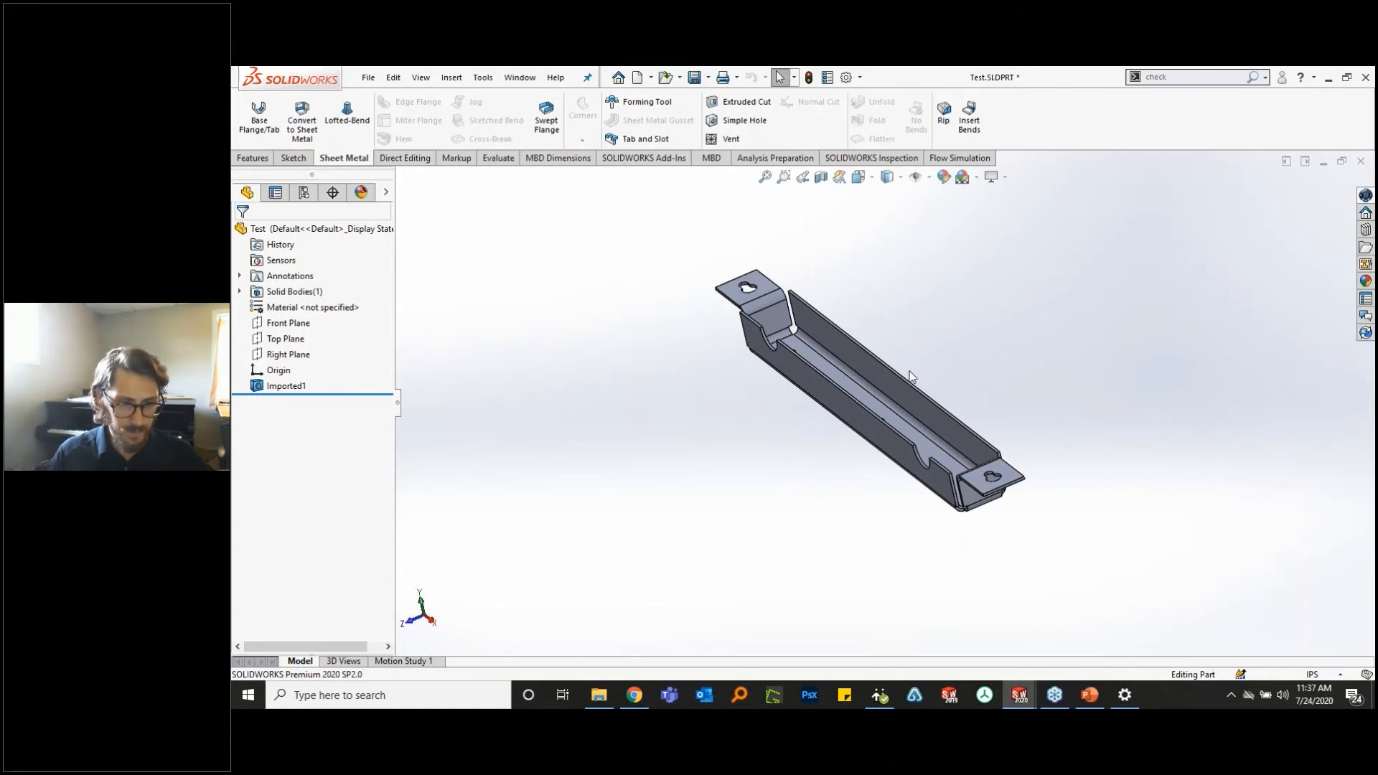
mouse_move(766, 429)
middle_mouse_down()
mouse_move(747, 452)
mouse_move(772, 465)
mouse_move(775, 440)
mouse_move(781, 449)
middle_mouse_up()
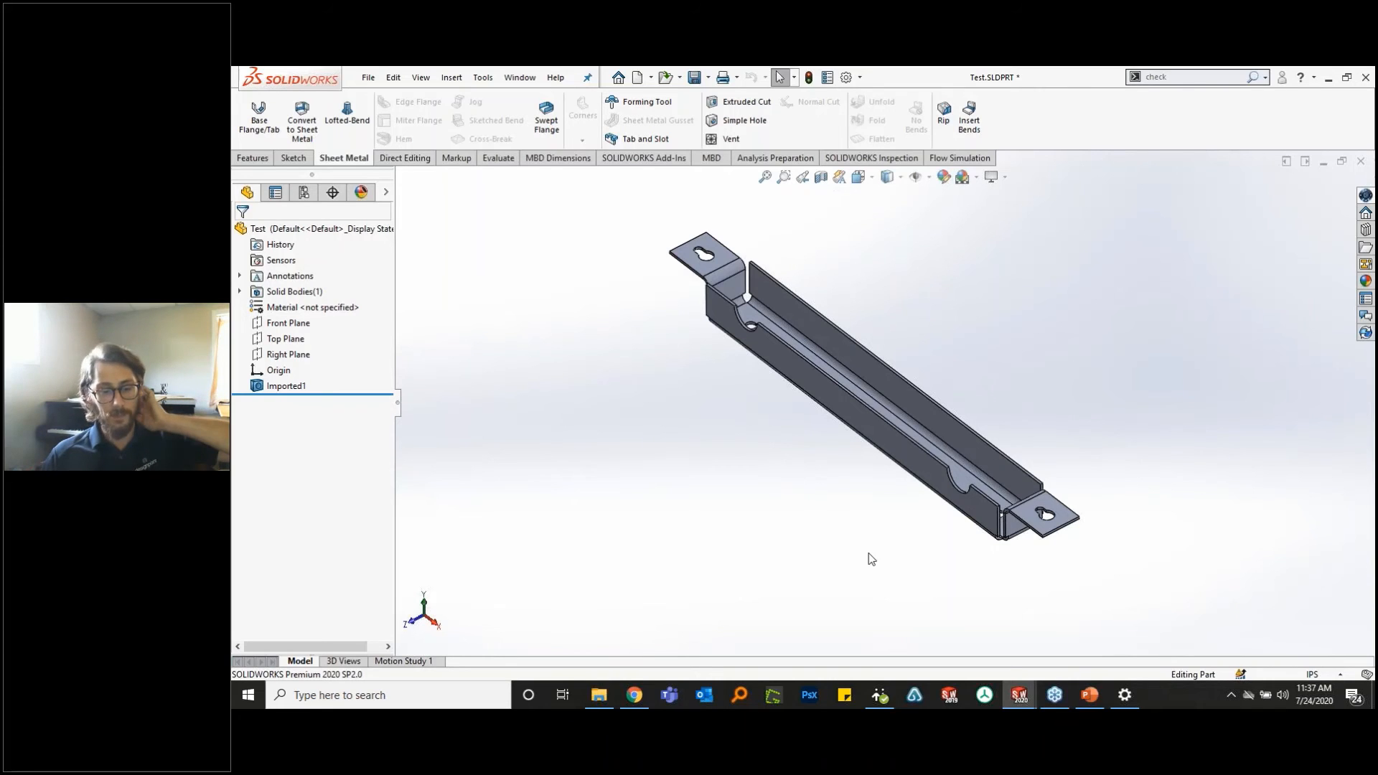
mouse_move(1019, 699)
left_click(1053, 641)
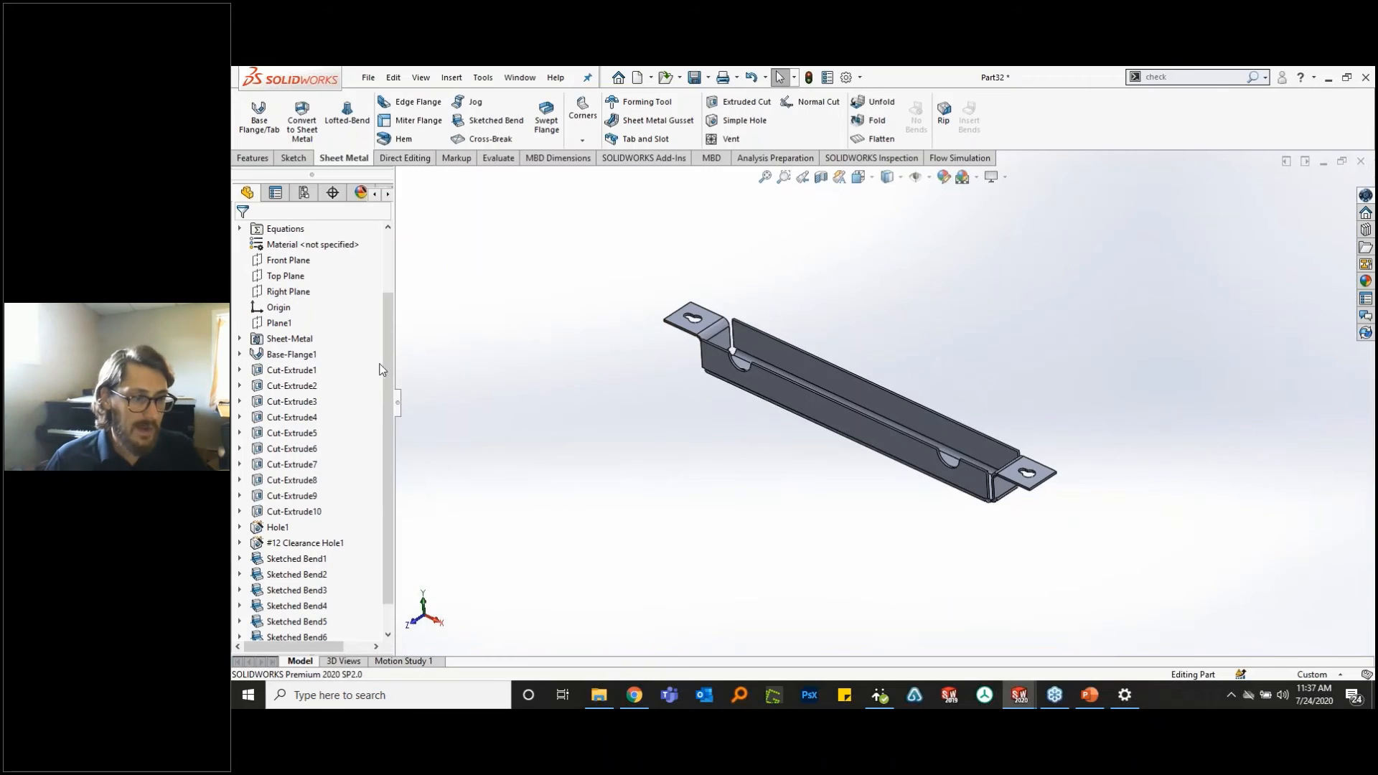
scroll(386, 455, "down", 1)
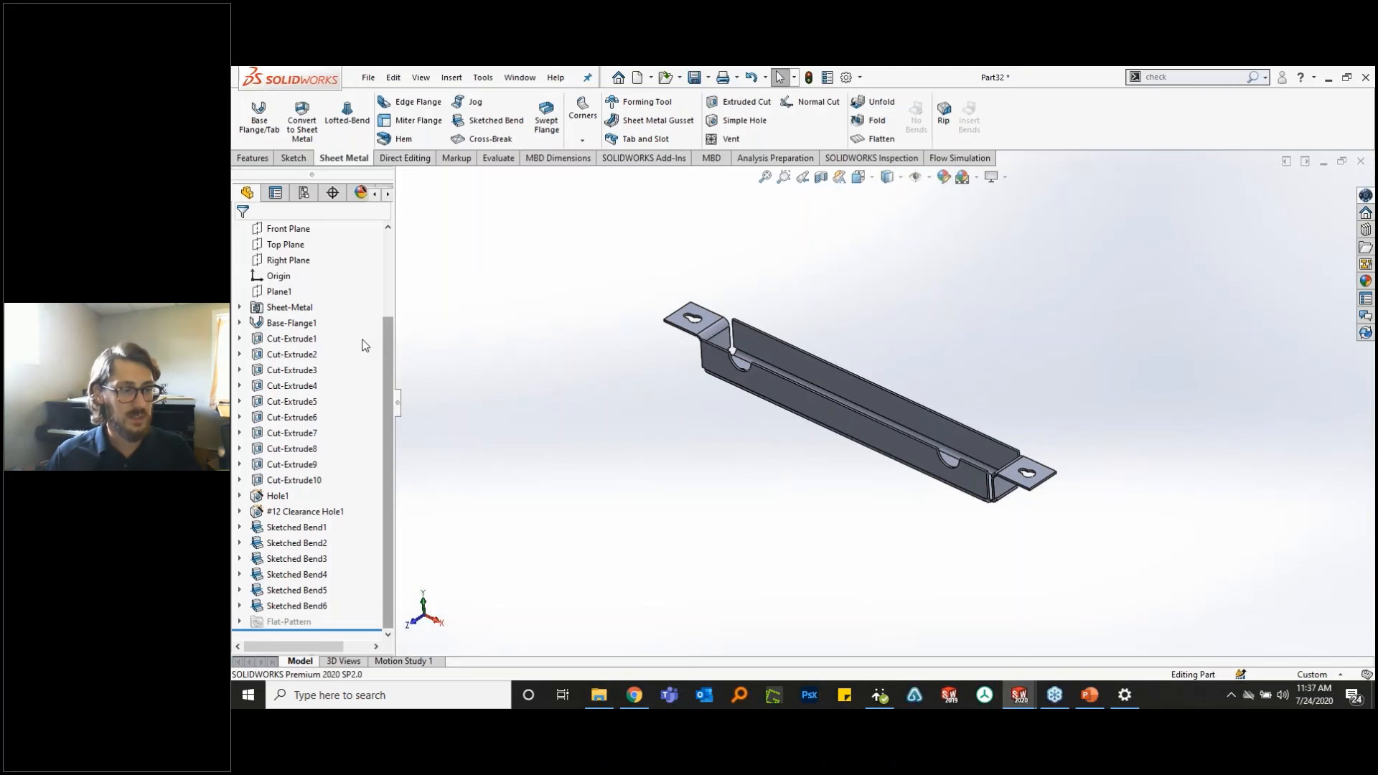
scroll(713, 346, "down", 5)
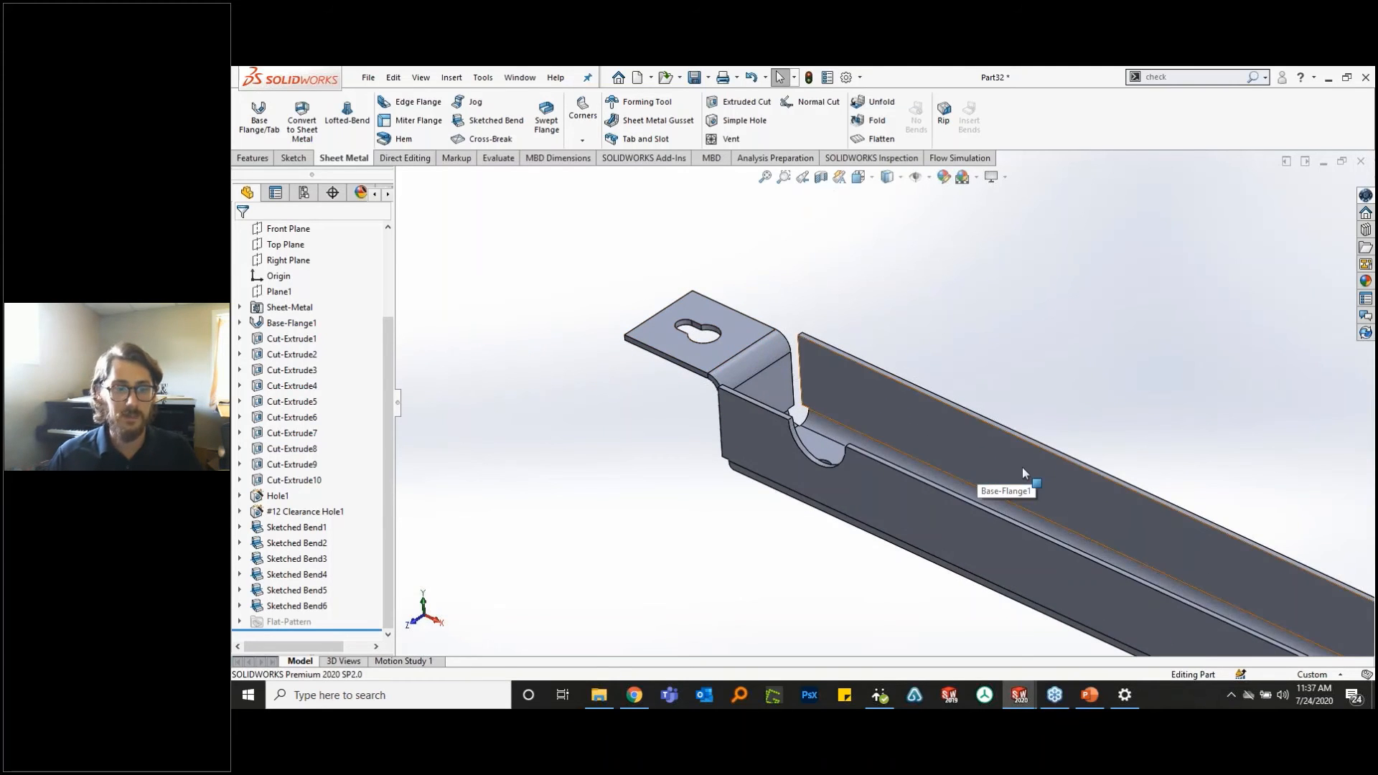
- Highlight the last extruded cut in the recognized part and examine the keyhole on the bracket's end tab and the whole bracket
scroll(1022, 467, "up", 5)
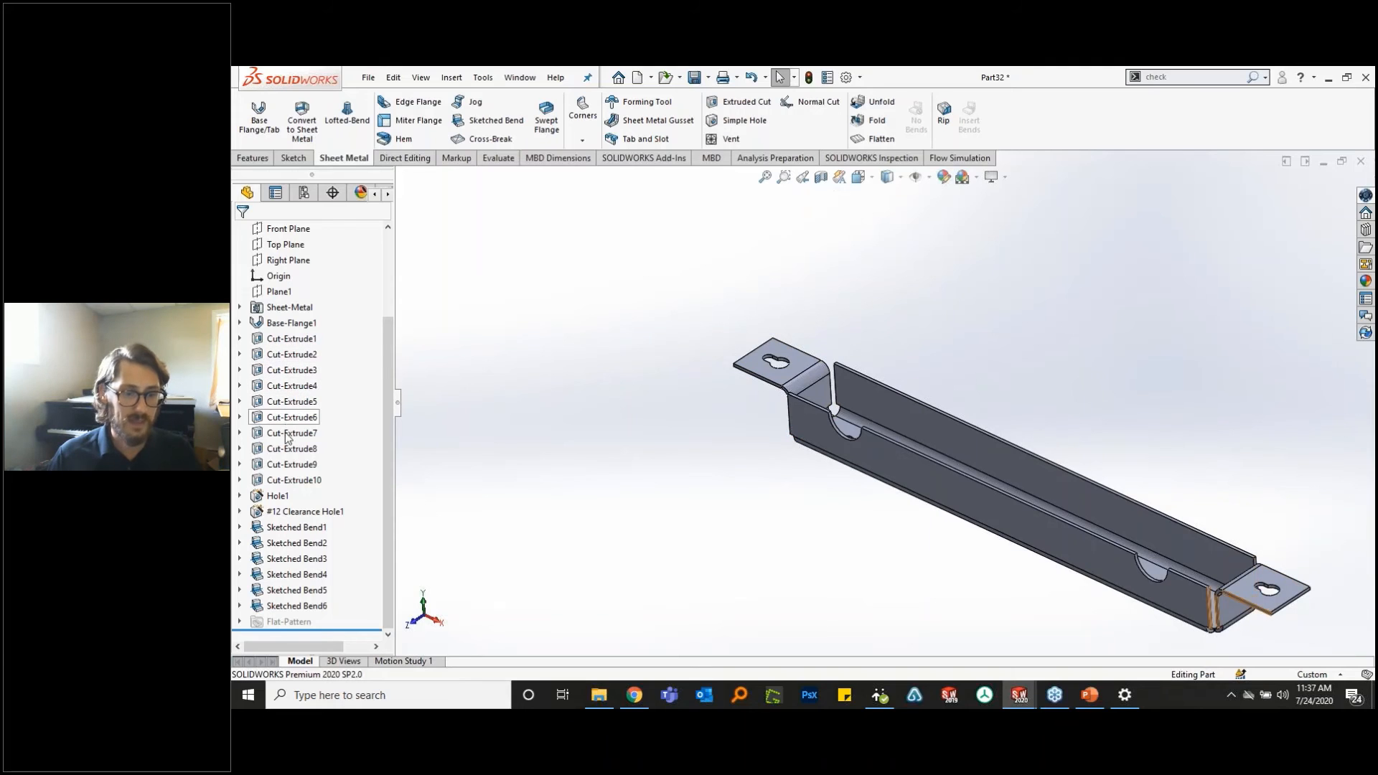
left_click(286, 480)
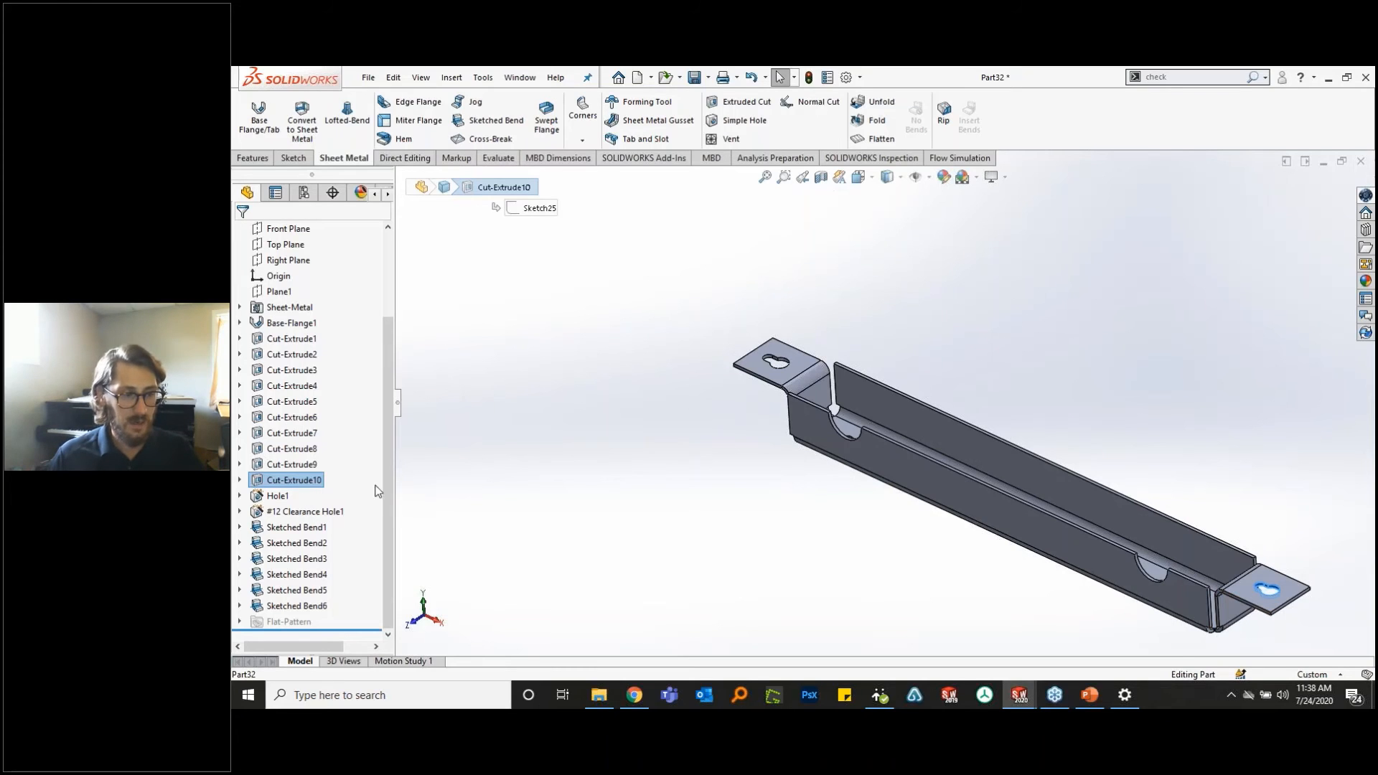
scroll(1350, 638, "down", 3)
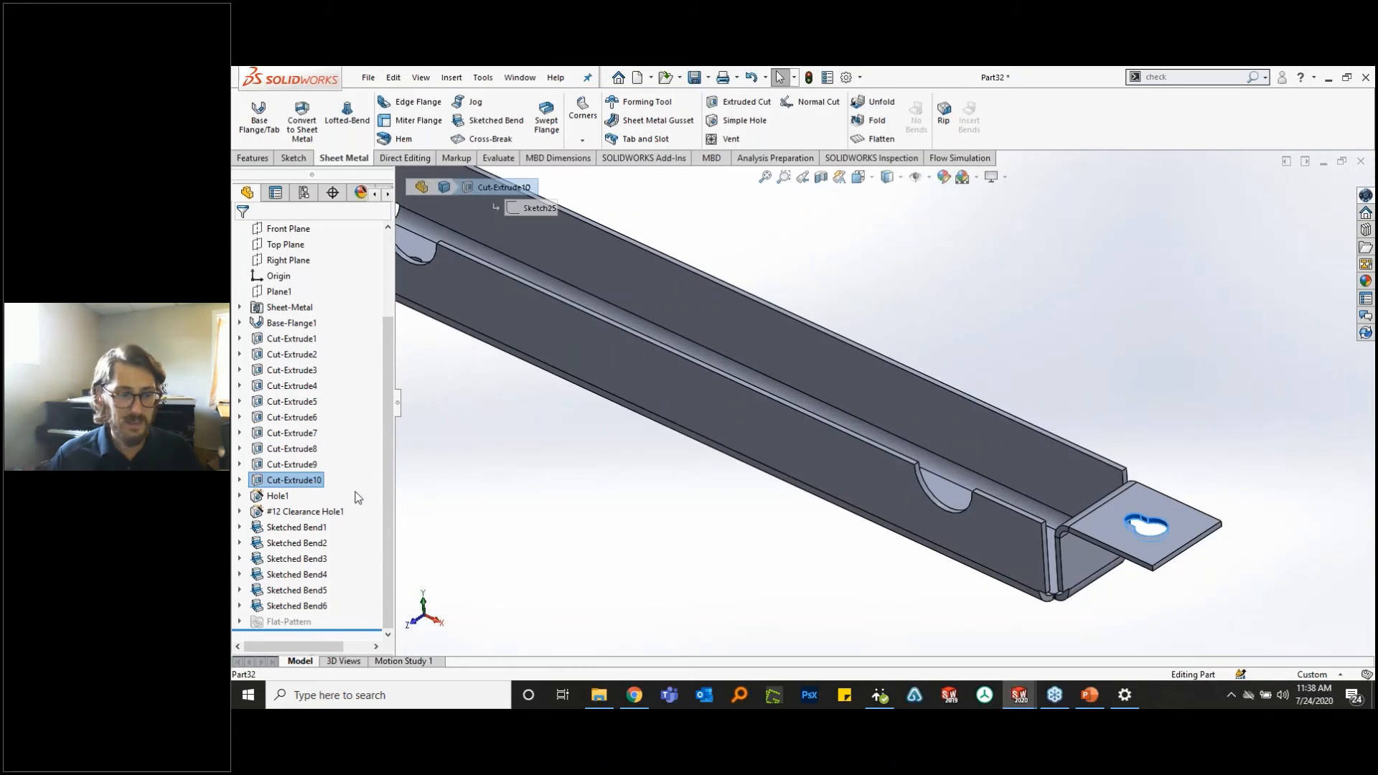
scroll(1185, 563, "down", 3)
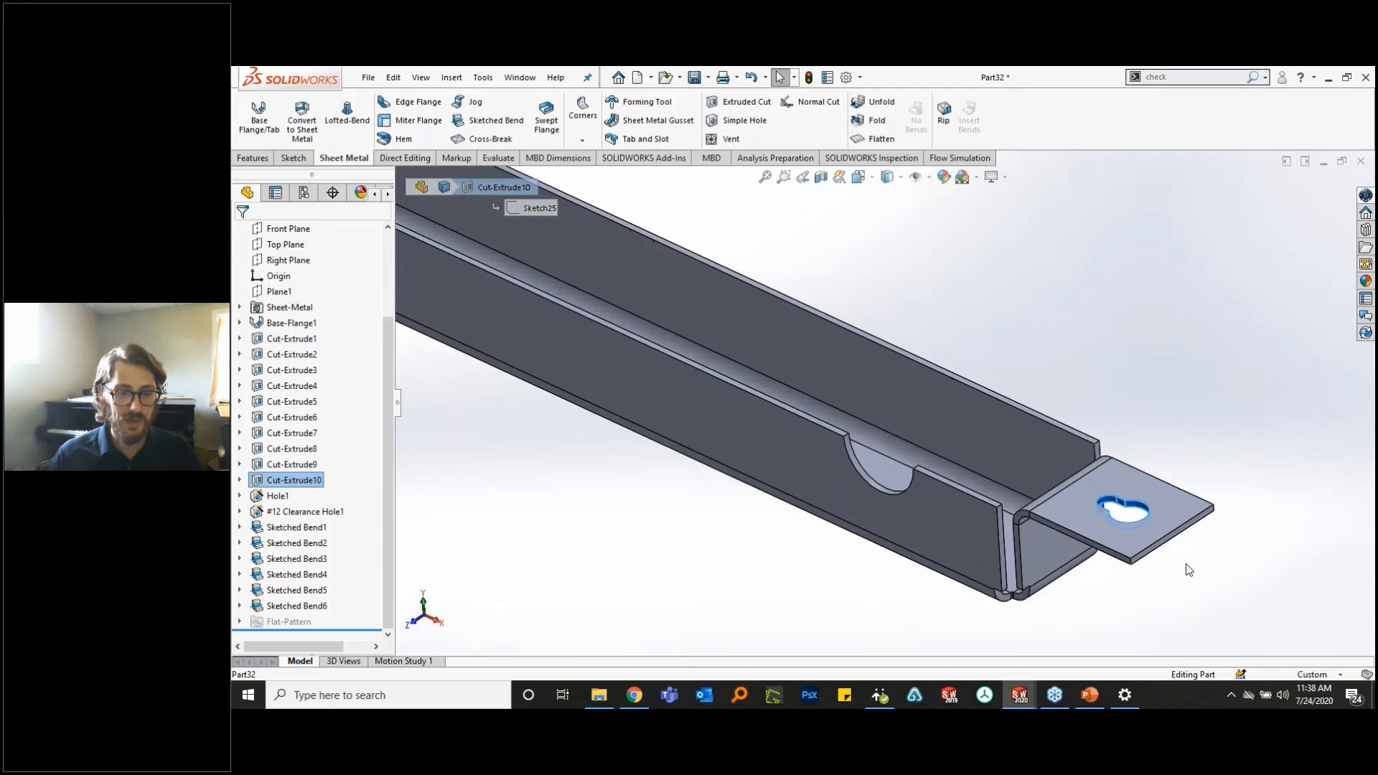
middle_click_drag(994, 458, 1015, 485)
scroll(1015, 485, "up", 10)
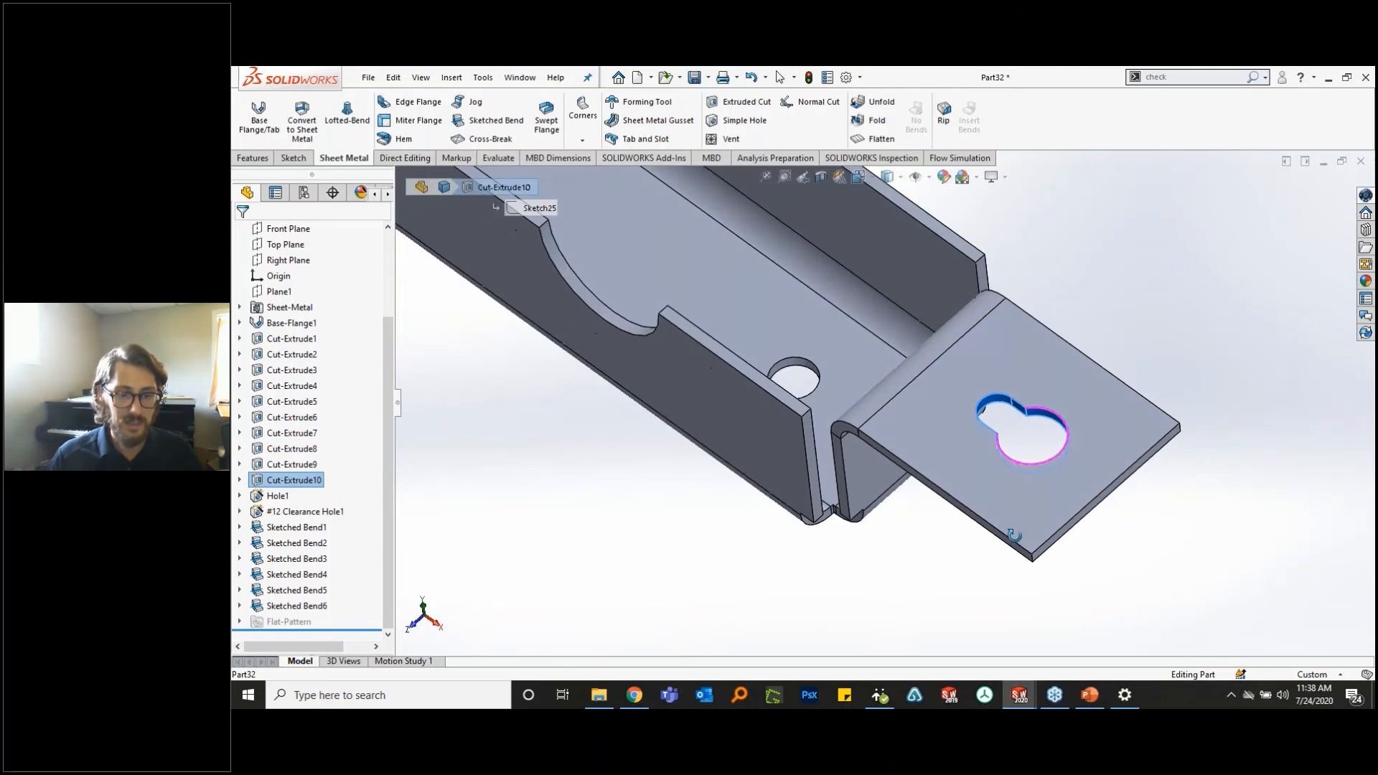
scroll(768, 270, "down", 2)
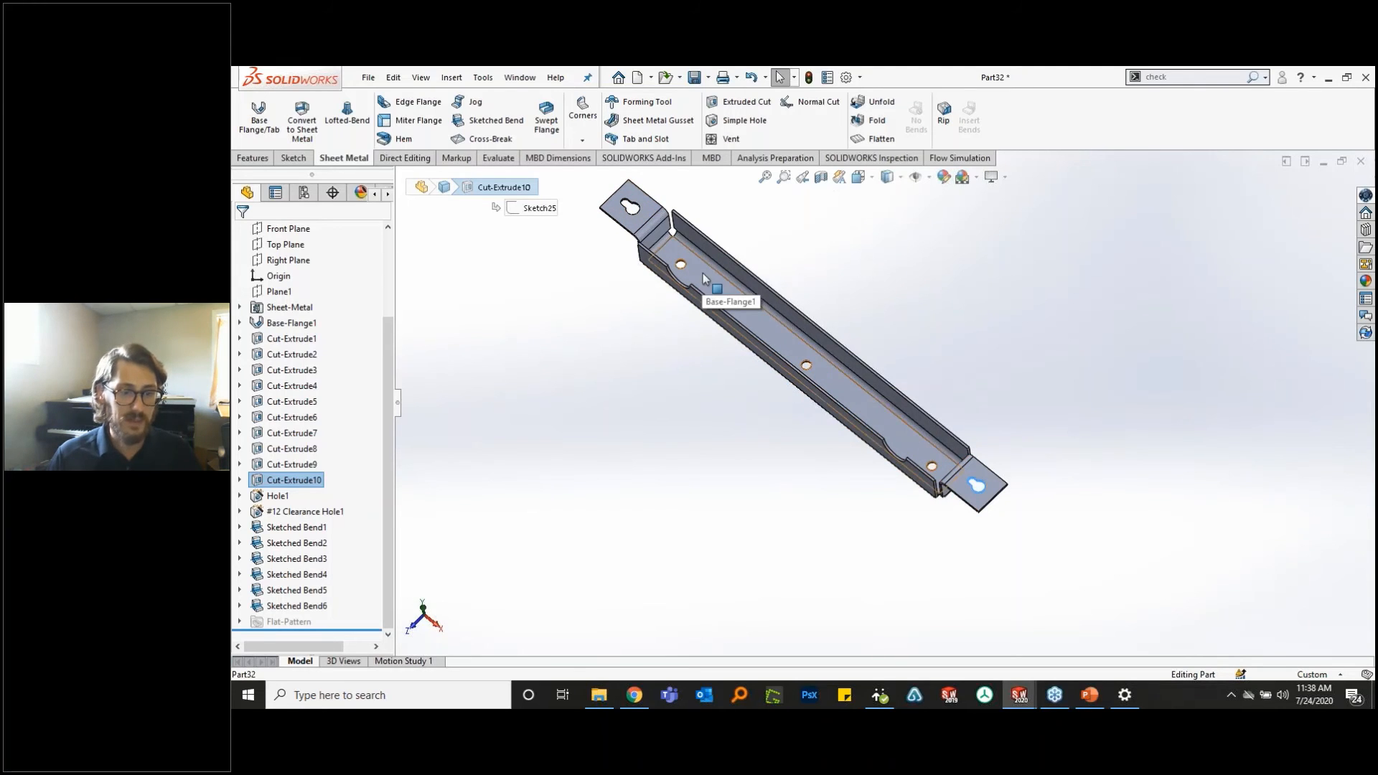
middle_click_drag(790, 425, 788, 406)
left_click(604, 382)
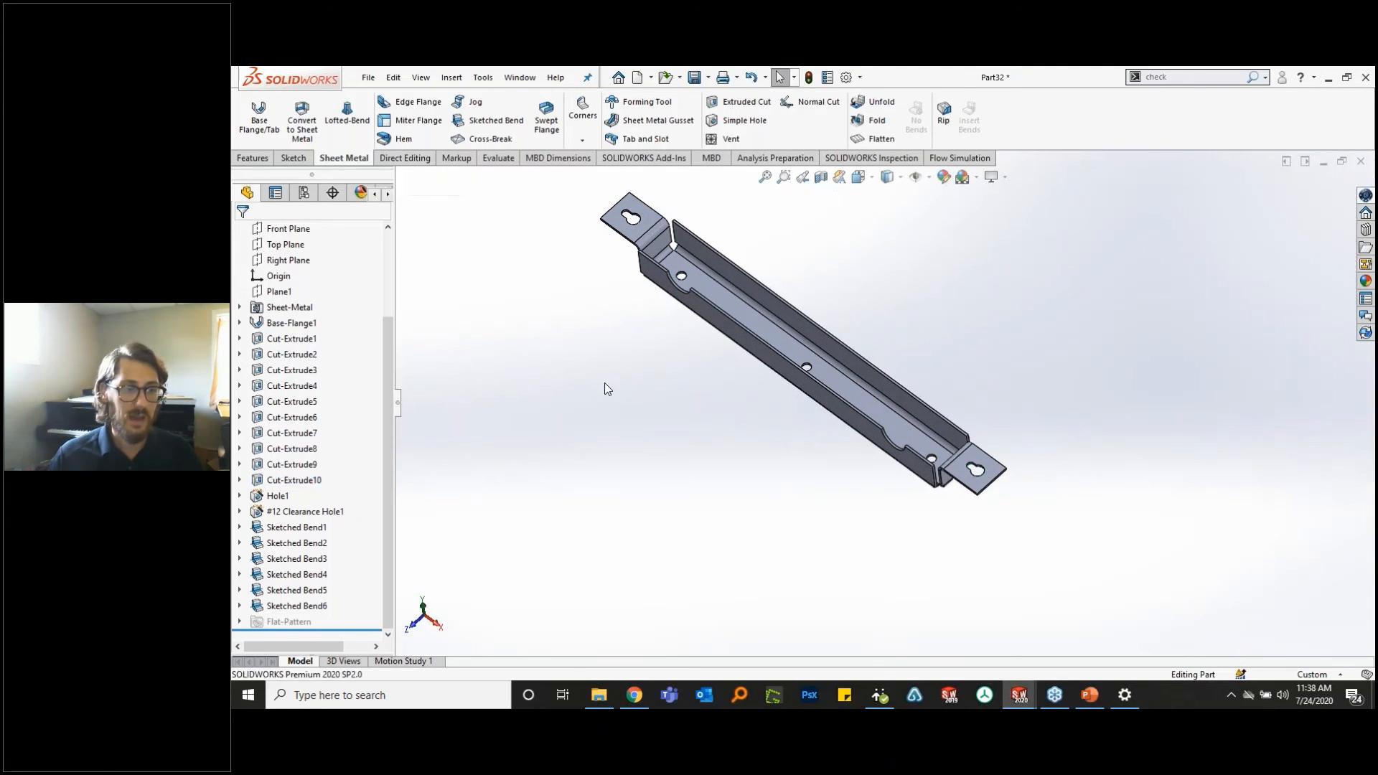
key("f")
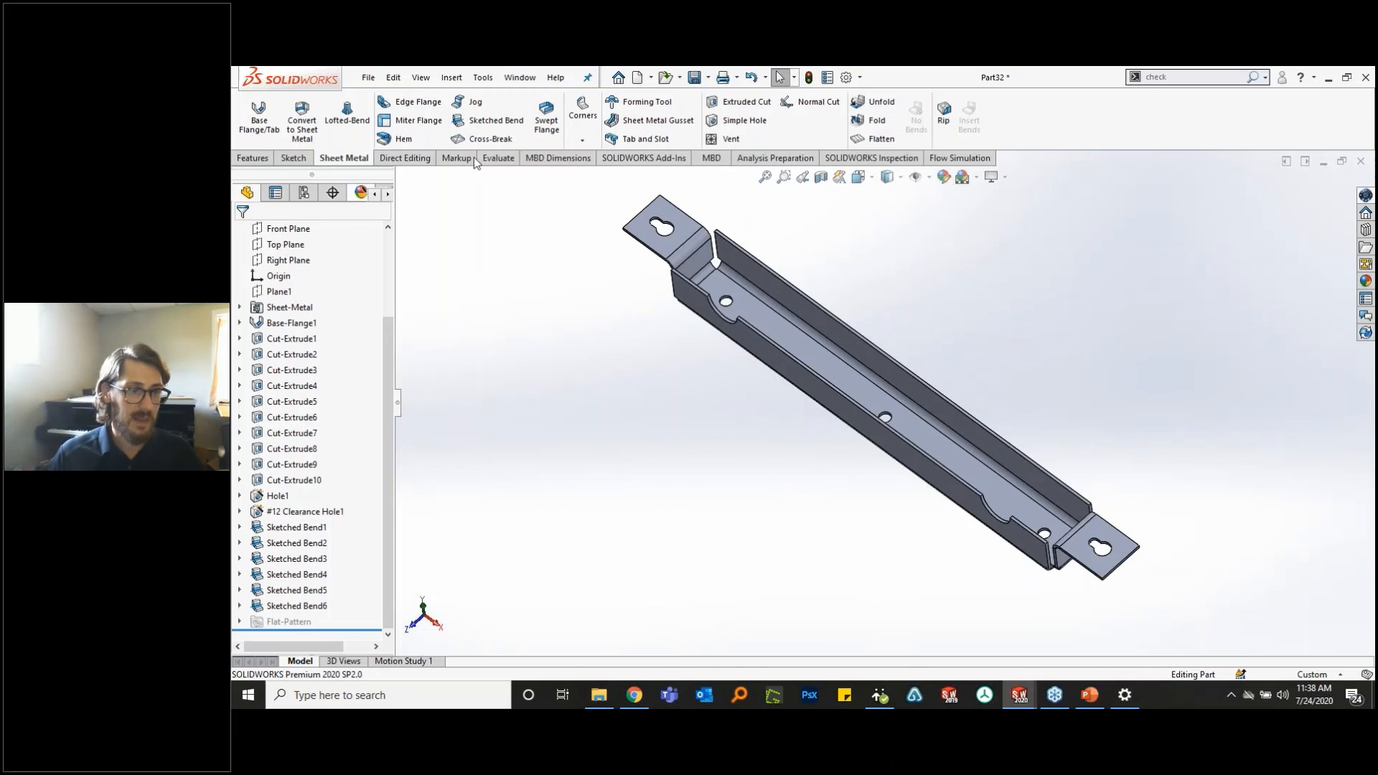
- Add a 90-degree outward edge flange about 0.89 in long along the upper edge of the bracket's rear side wall
middle_click_drag(864, 324, 883, 283)
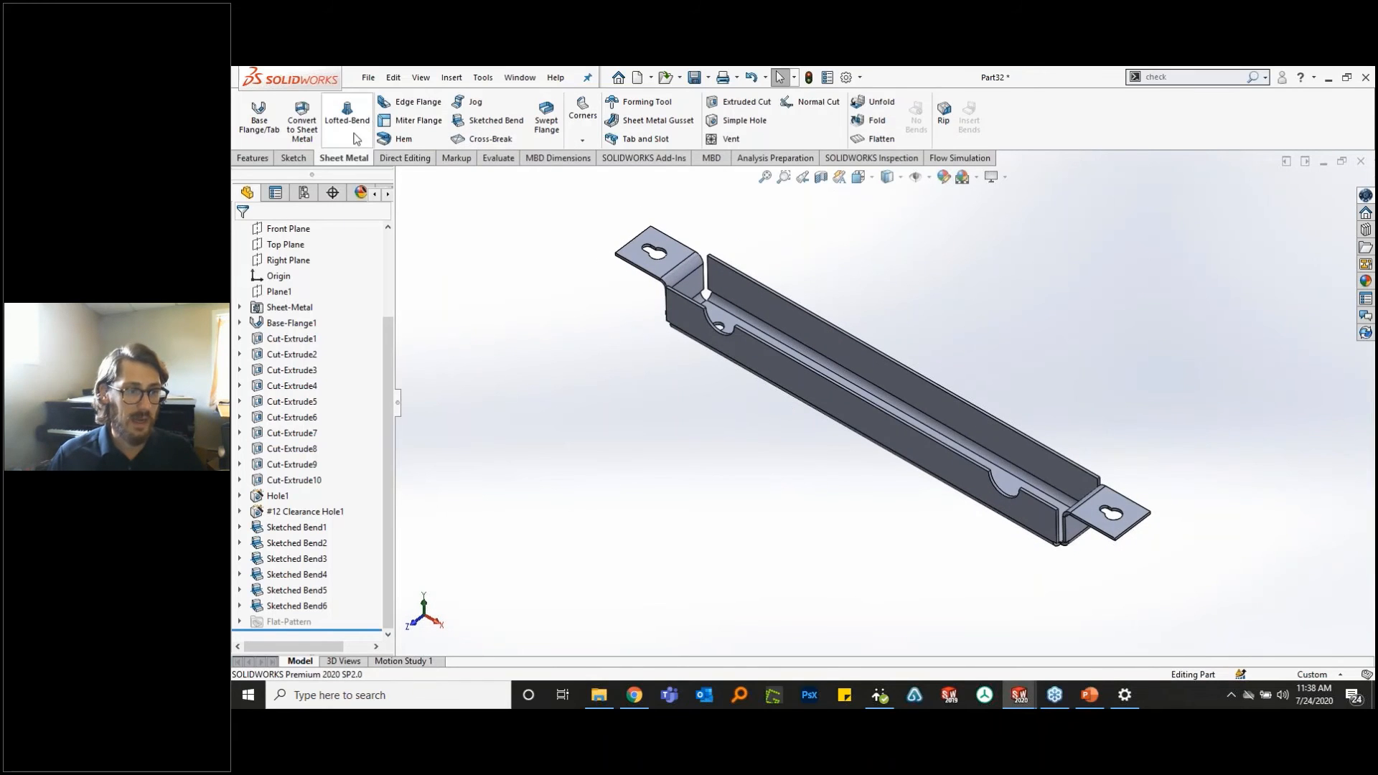
left_click(837, 327)
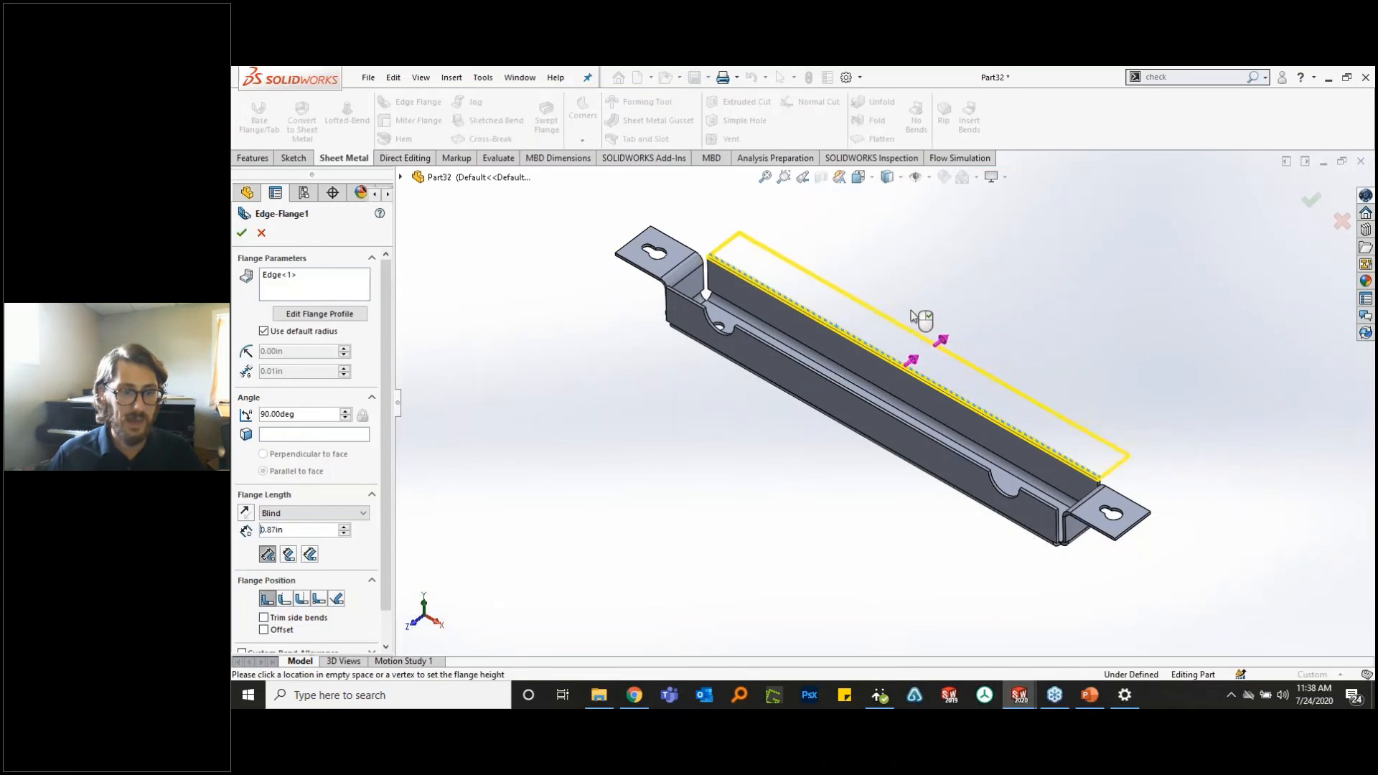
left_click(241, 233)
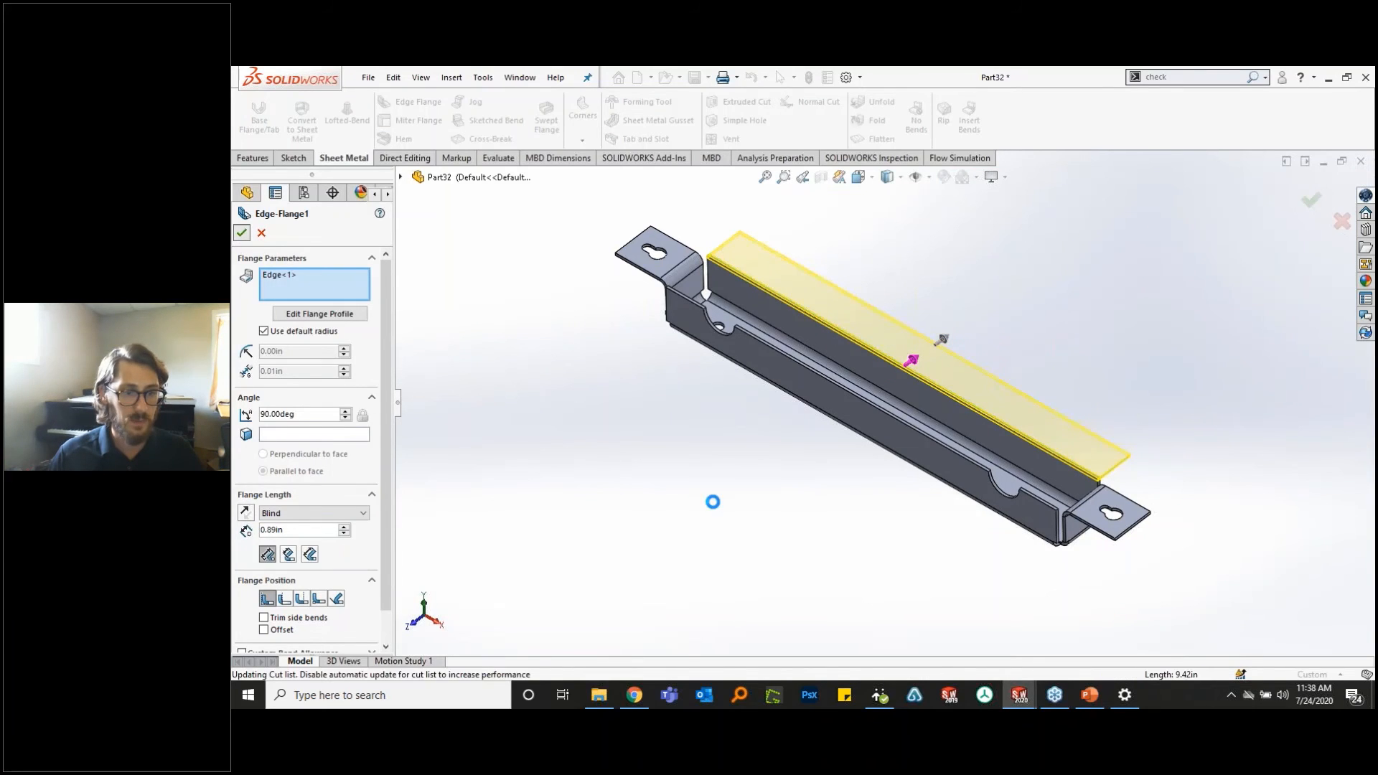
middle_click_drag(982, 460, 786, 486)
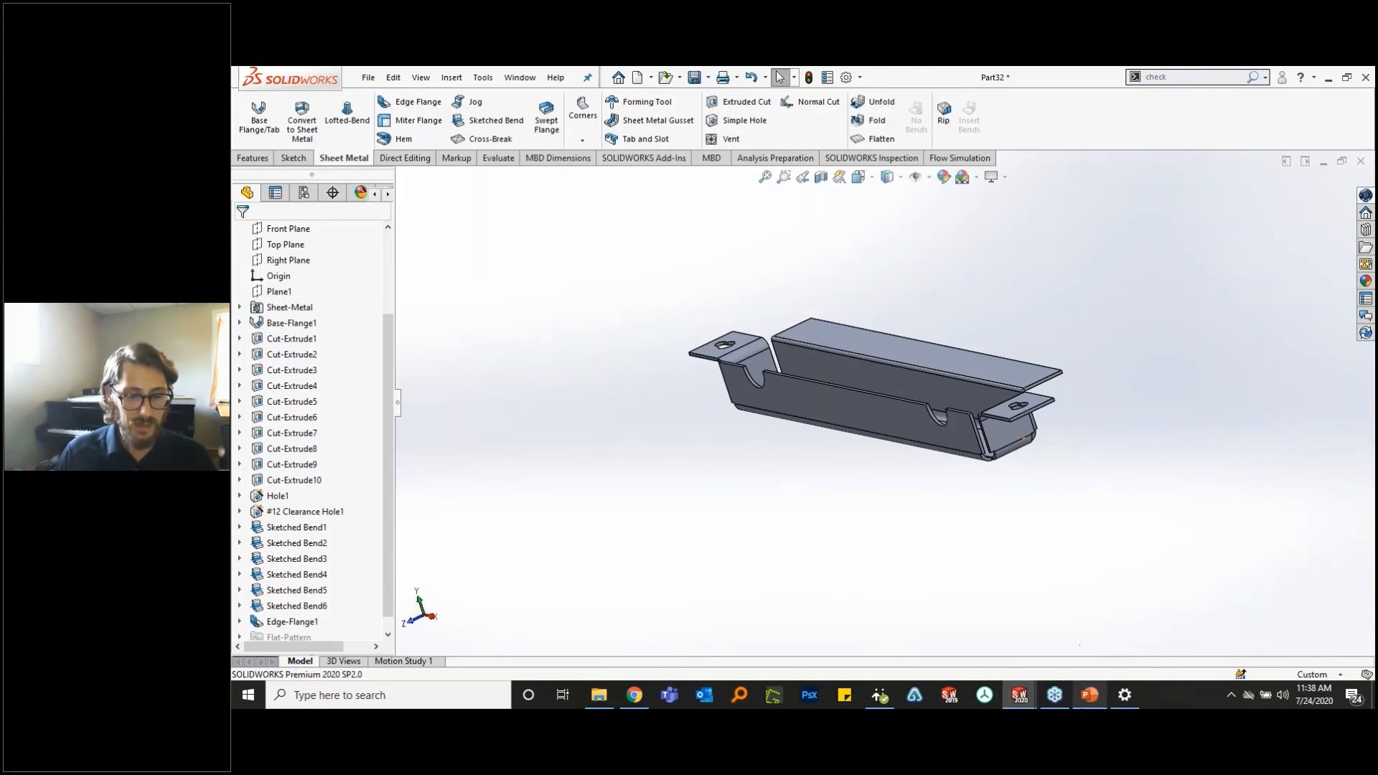
- Switch to Test.SLDPRT and bring up the Direct Editing commands, checking the list of available command sets
mouse_move(1019, 695)
left_click(987, 668)
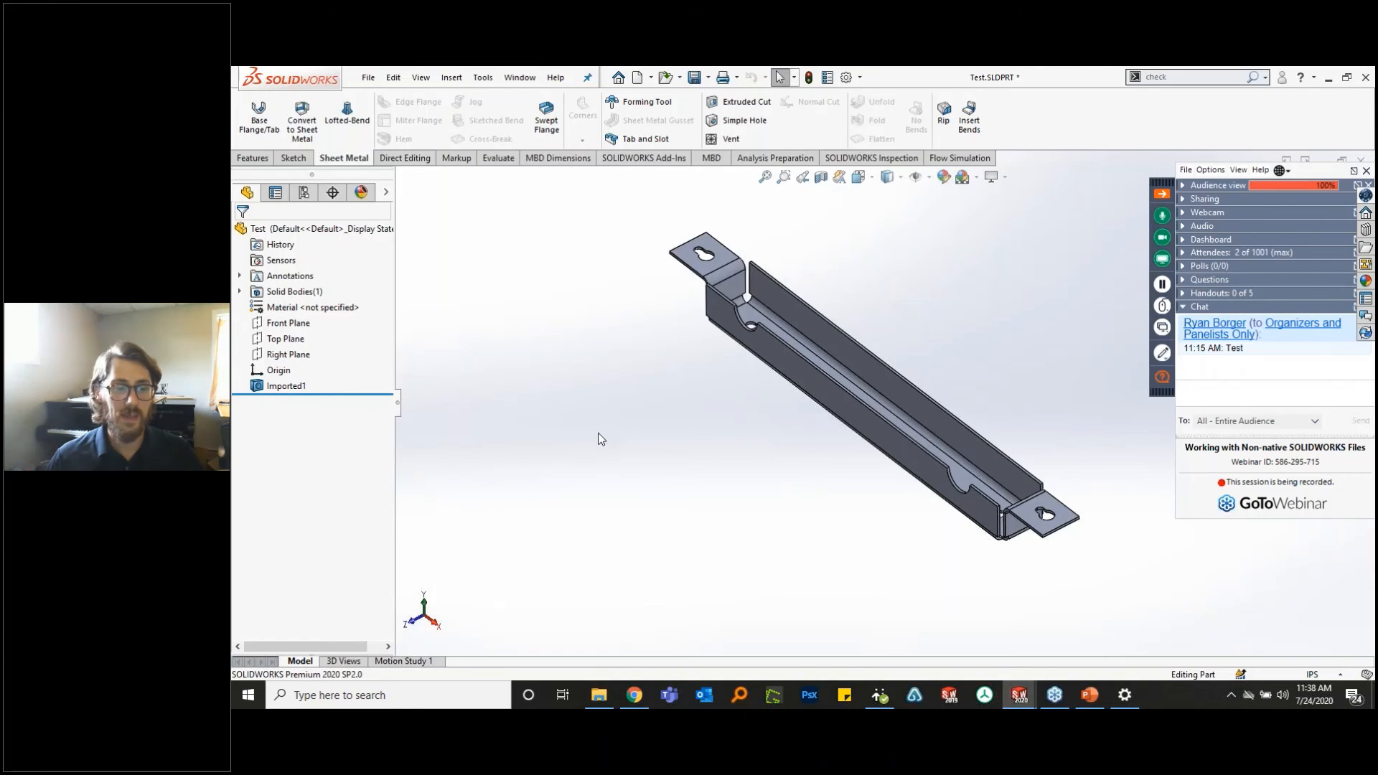
middle_click_drag(600, 437, 836, 365)
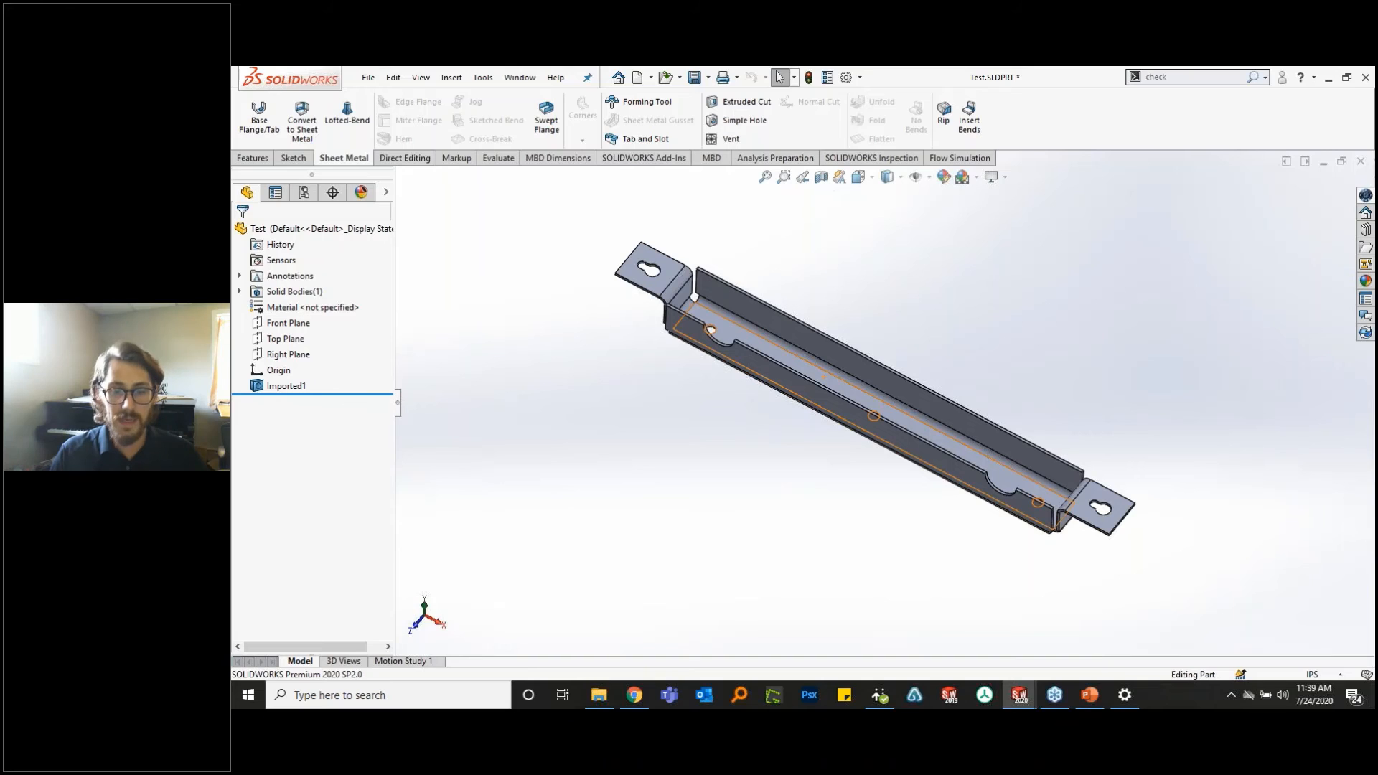
scroll(752, 358, "down", 4)
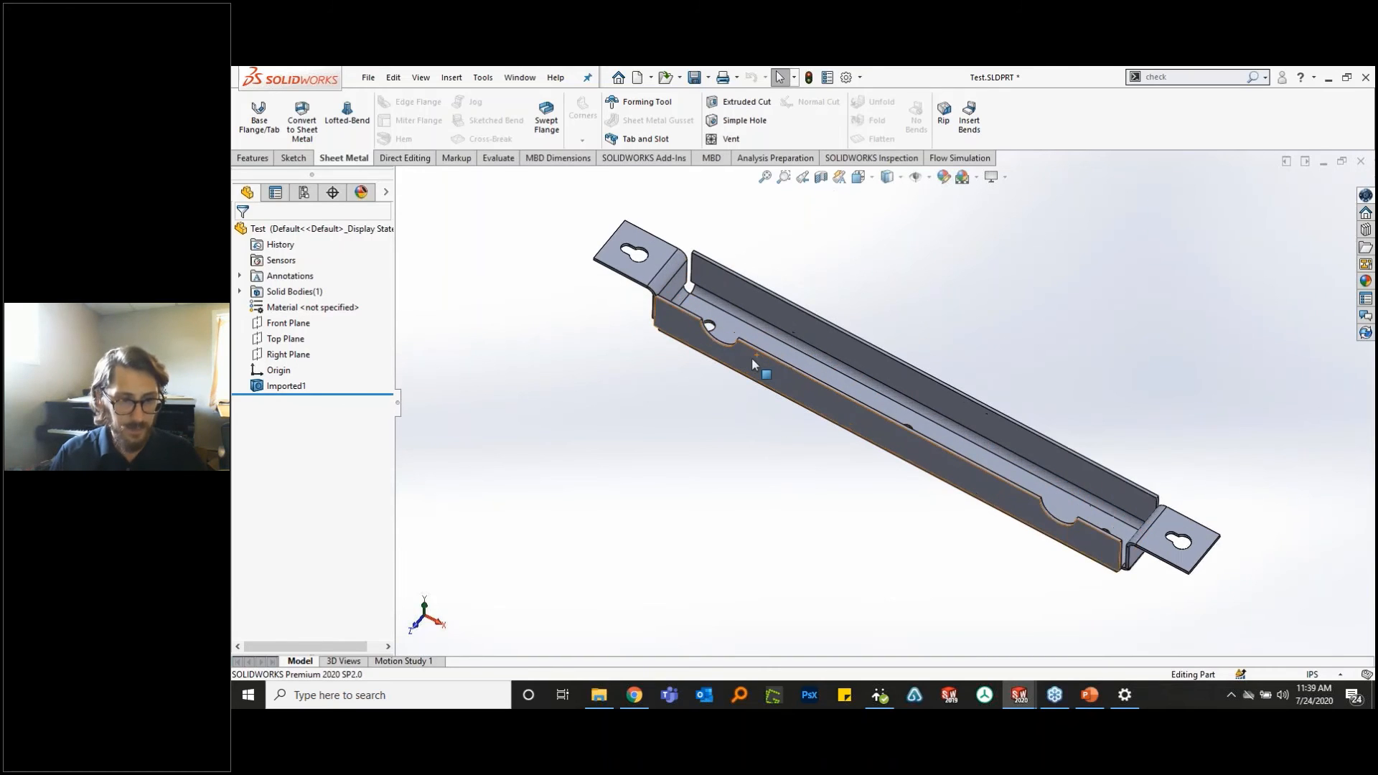
left_click(403, 160)
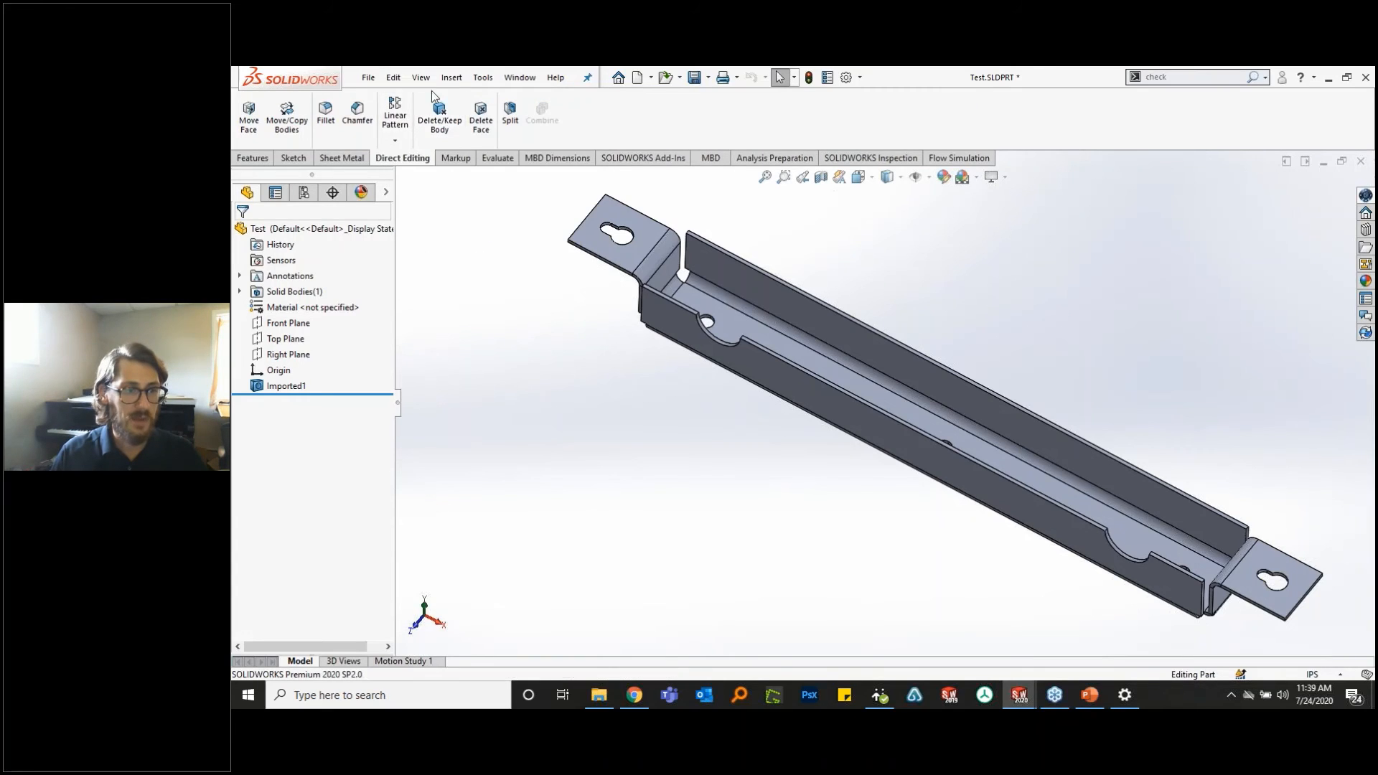
right_click(415, 160)
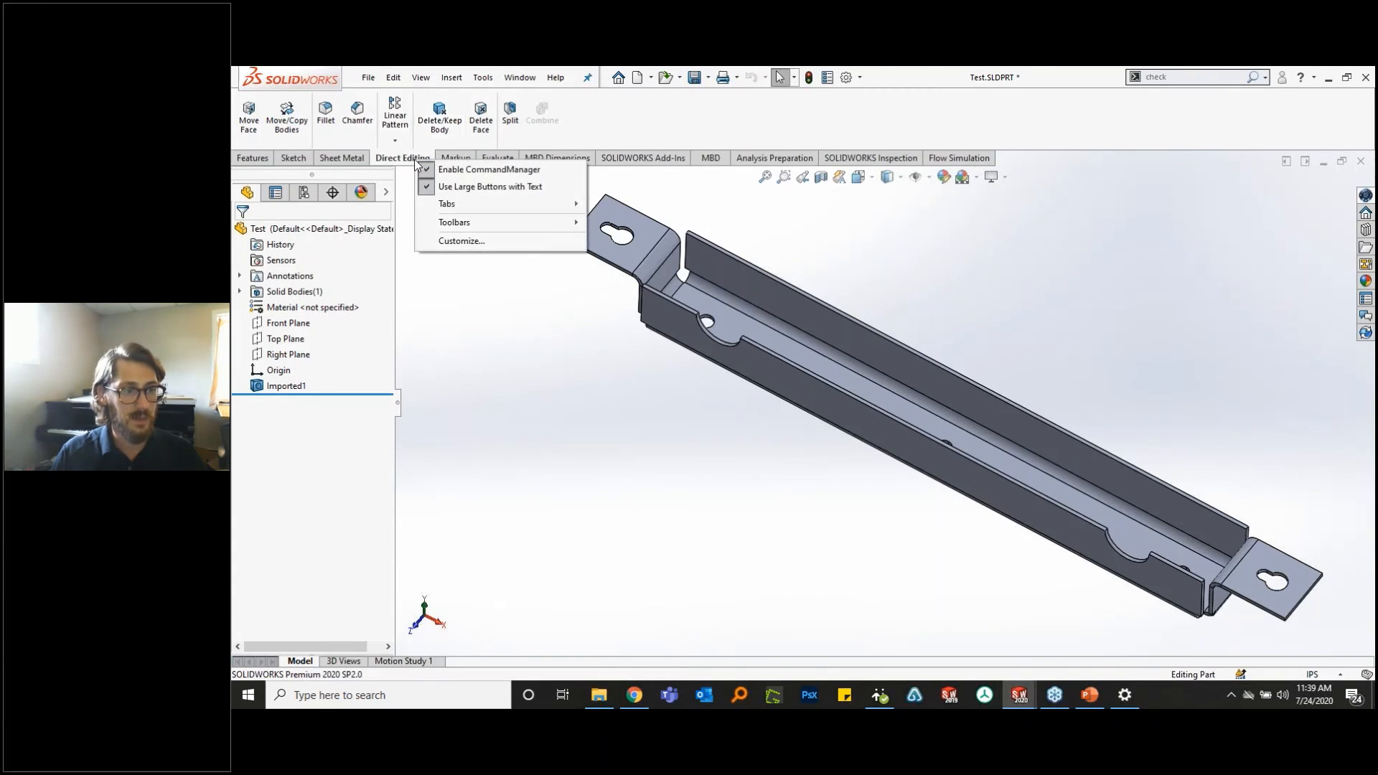
right_click(659, 122)
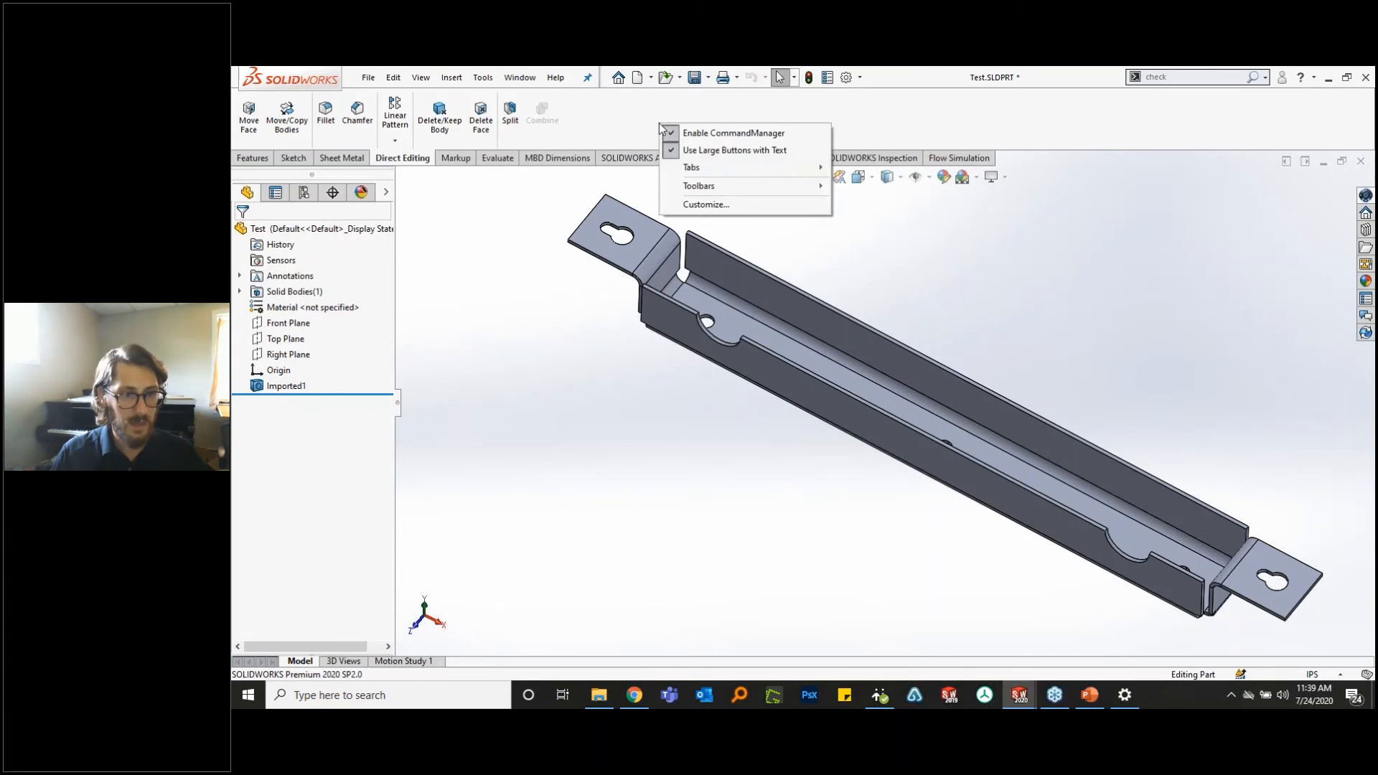
mouse_move(734, 168)
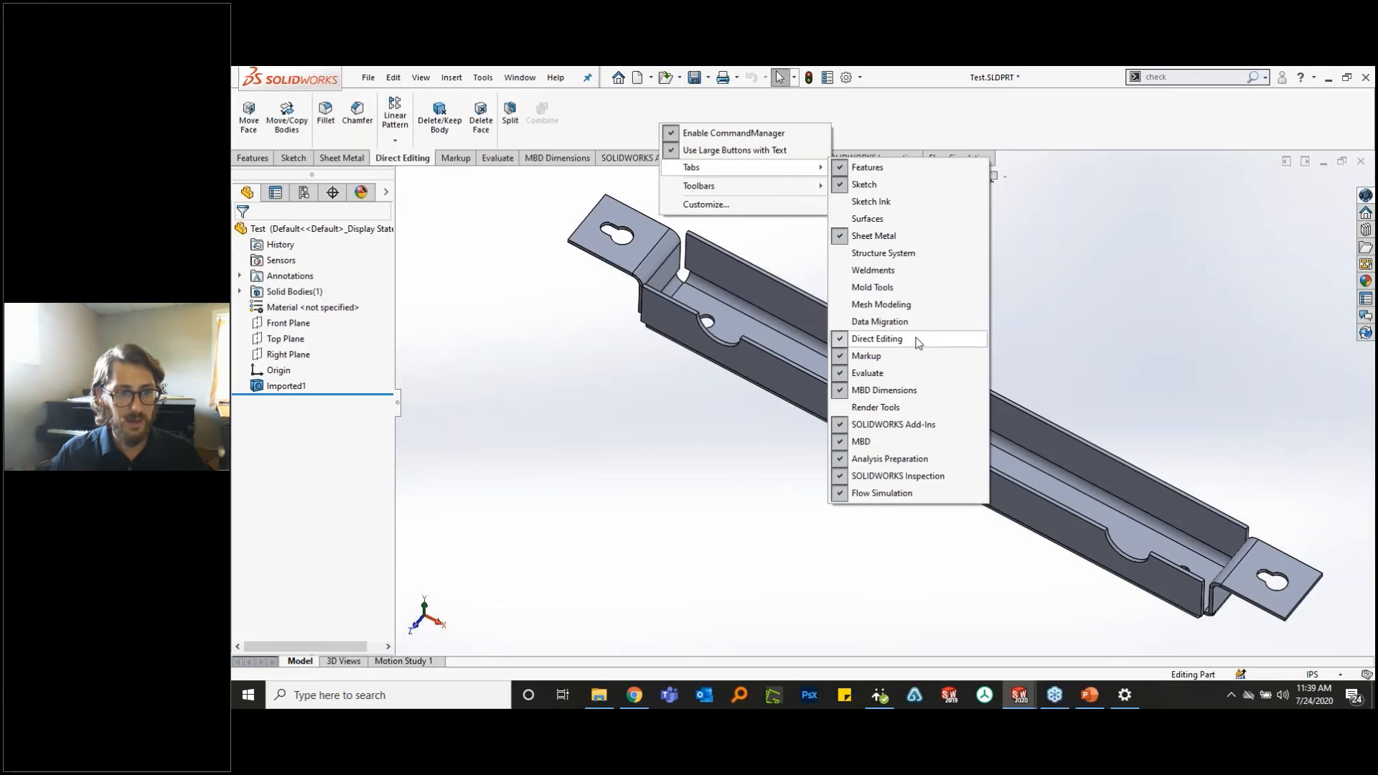
left_click(513, 225)
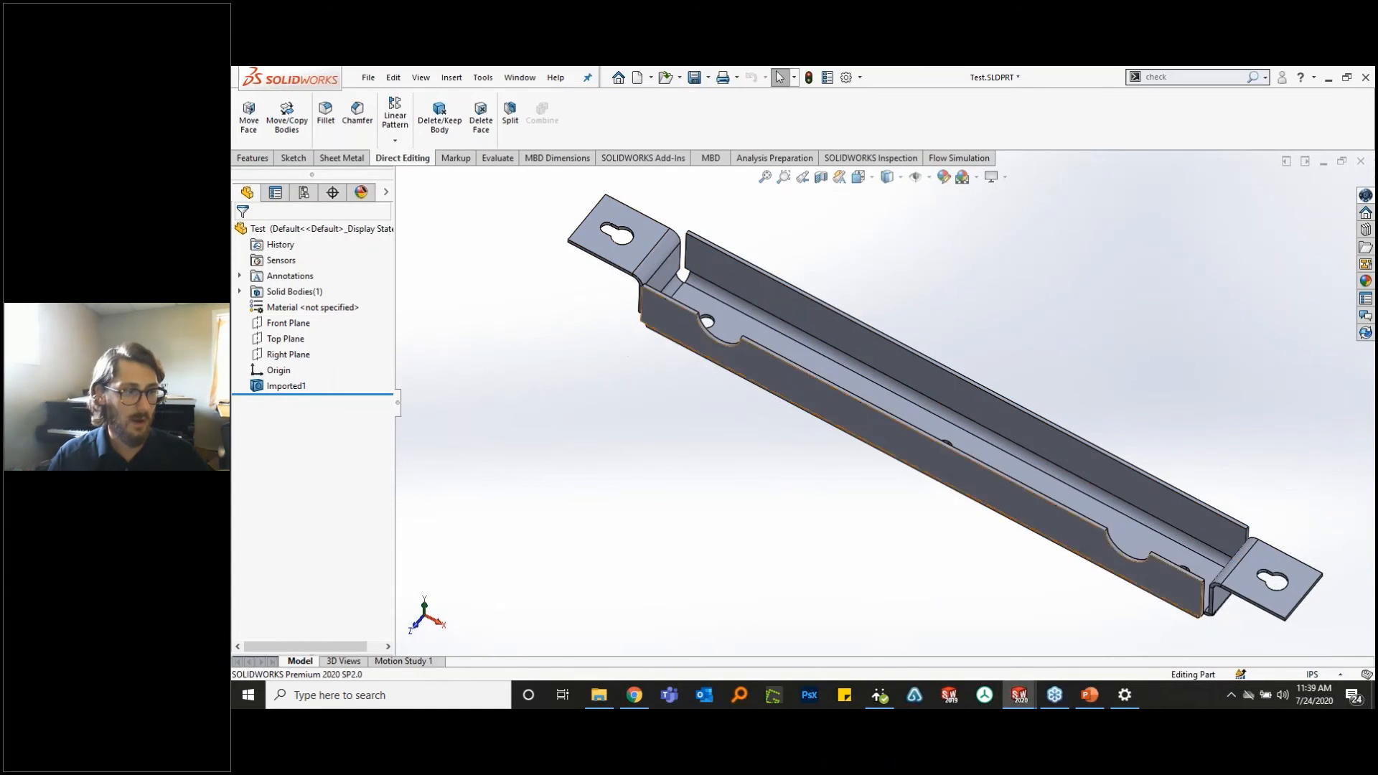
- Highlight the imported feature of Test.SLDPRT and examine the body along its side walls and keyhole end tab
scroll(802, 266, "down", 3)
scroll(565, 235, "up", 3)
scroll(567, 241, "down", 3)
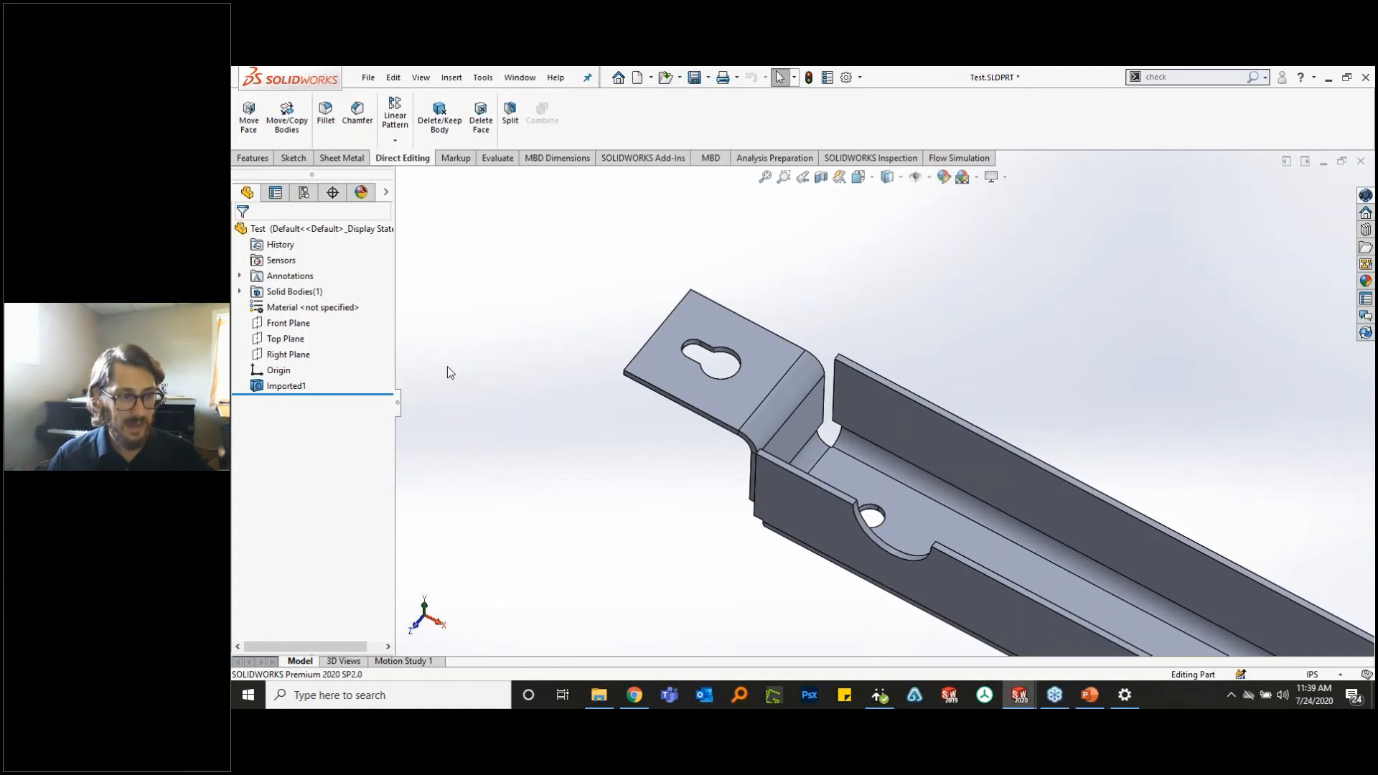
left_click(286, 386)
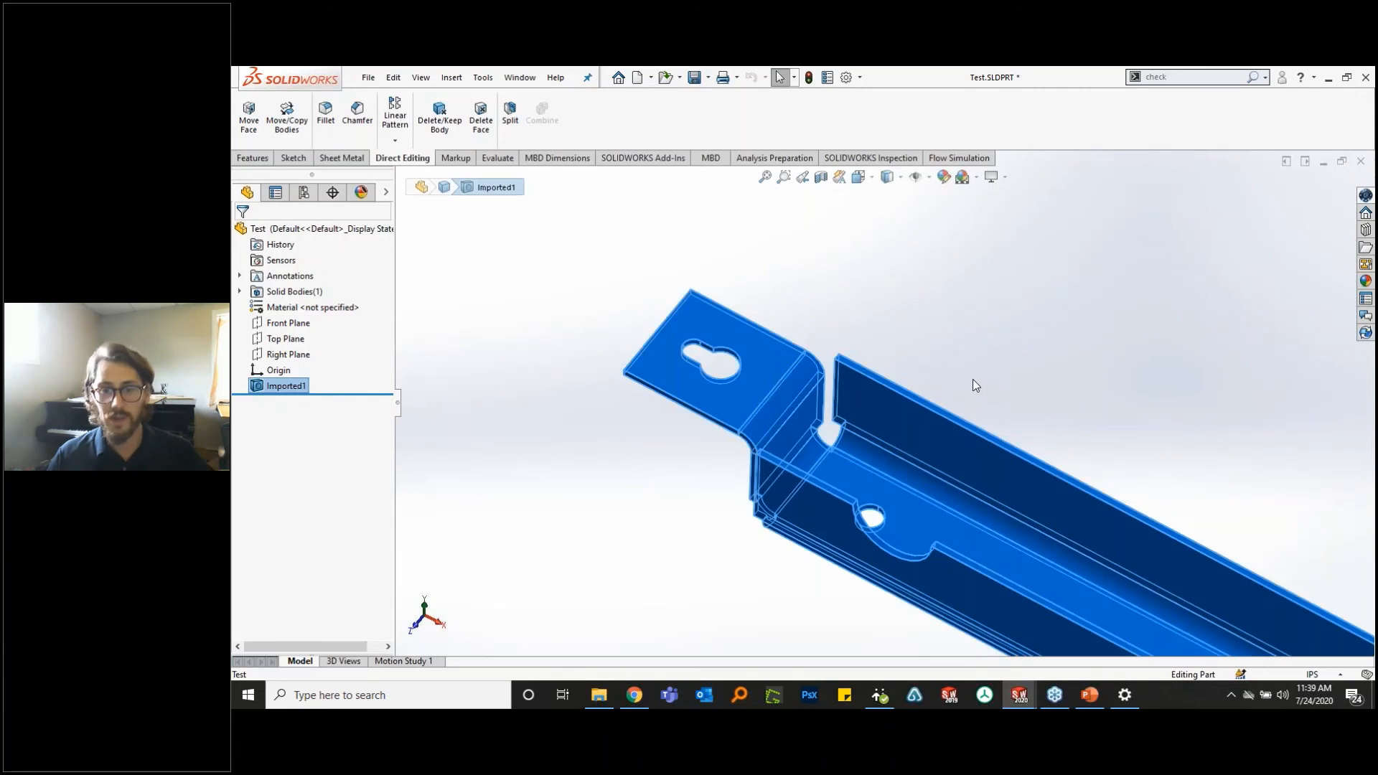
left_click(955, 334)
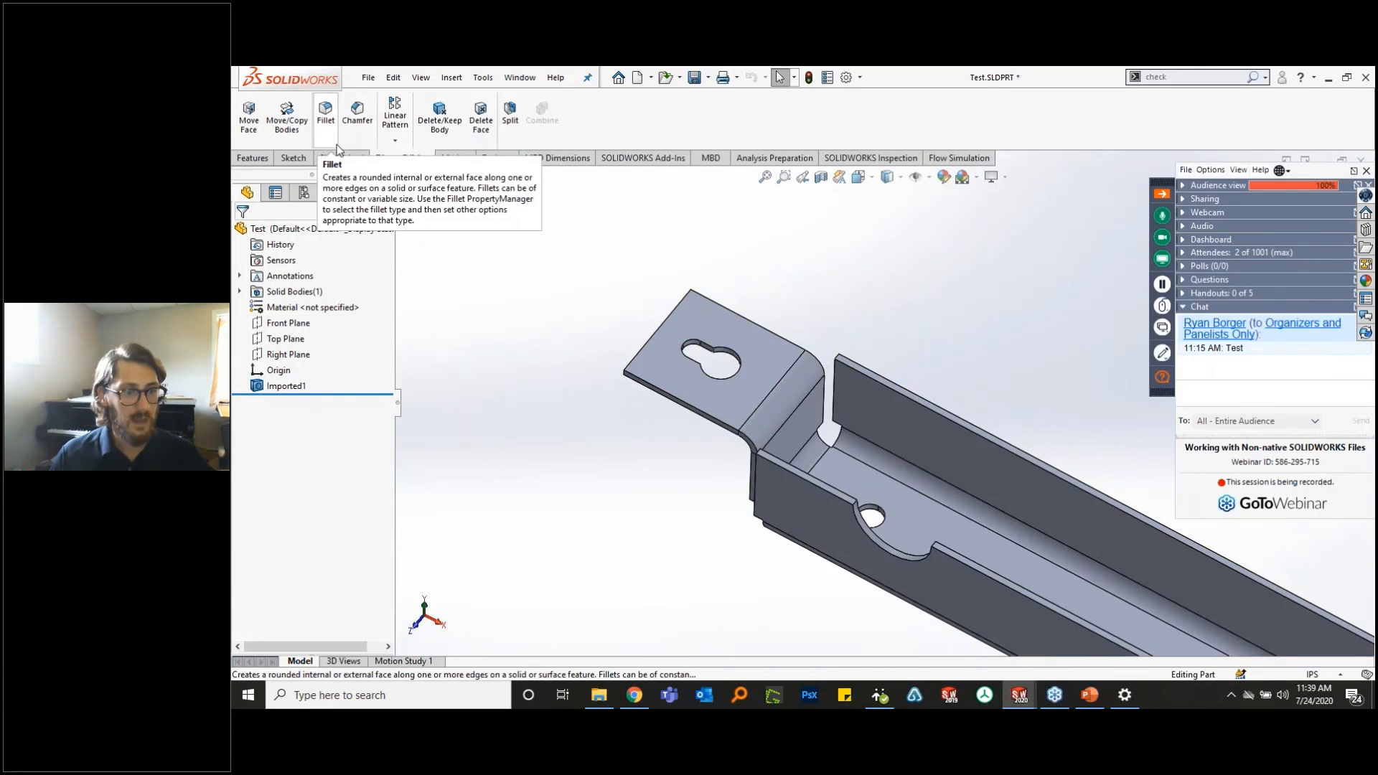
scroll(758, 379, "down", 3)
scroll(1005, 481, "up", 2)
scroll(1120, 581, "up", 5)
scroll(1137, 587, "down", 3)
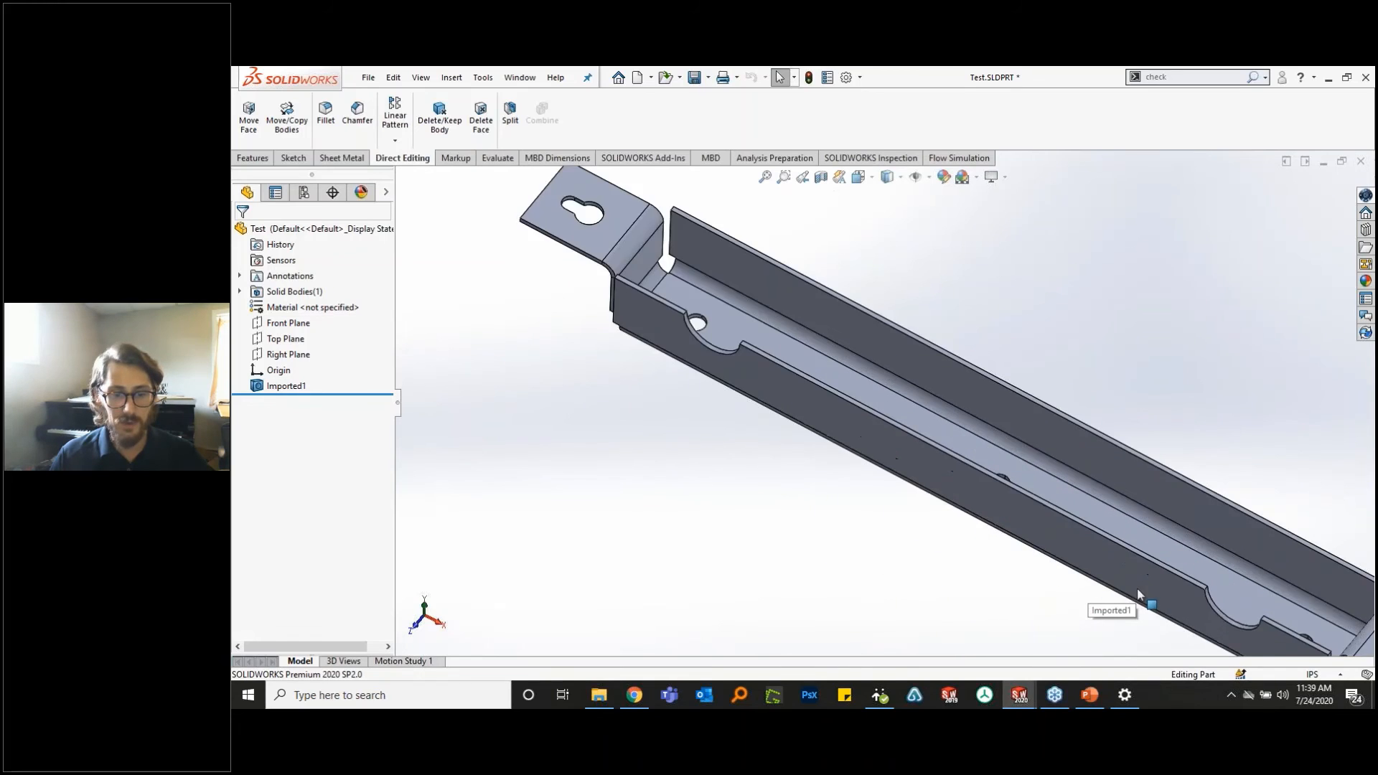
scroll(1137, 587, "up", 3)
scroll(812, 379, "down", 4)
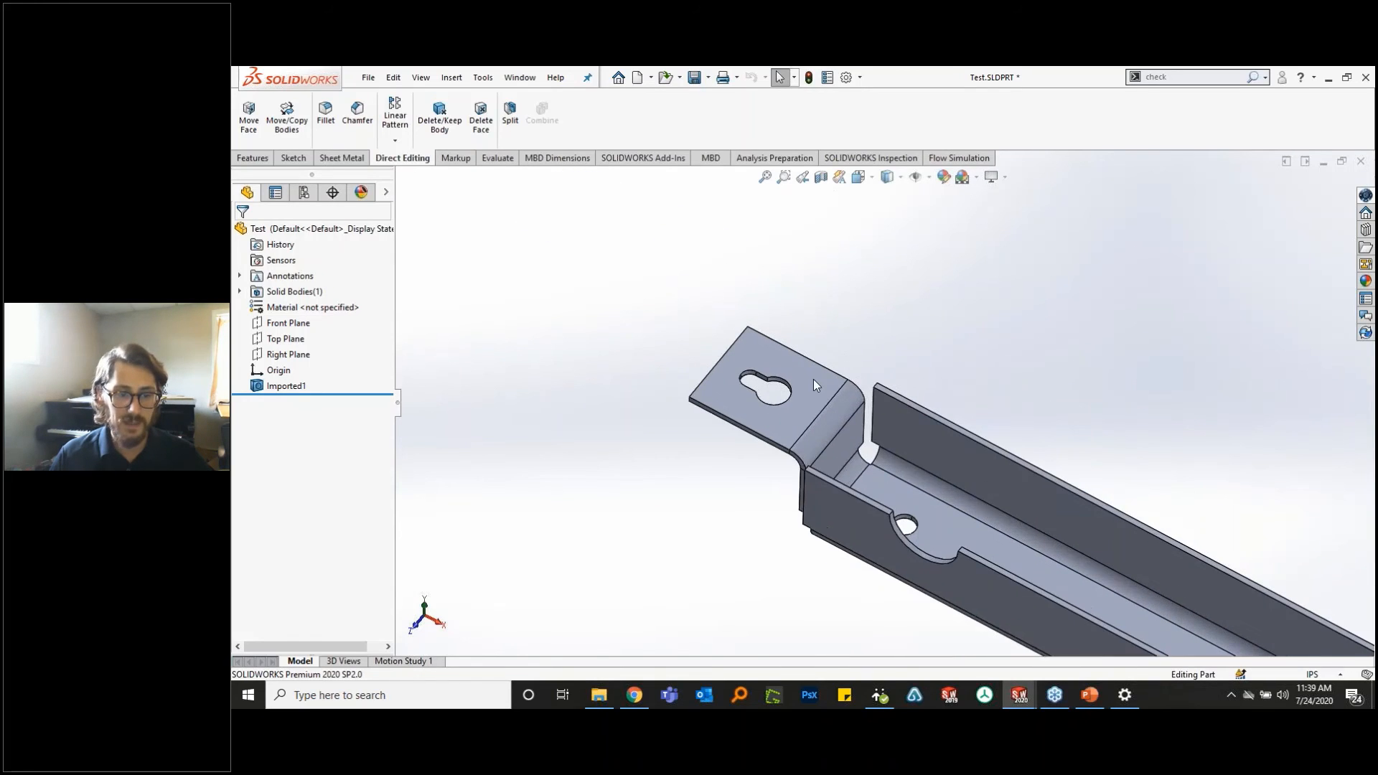
- Fillet one outer corner edge of the keyhole end tab on the imported body with a symmetric 0.10 in radius
middle_click_drag(810, 551, 847, 528)
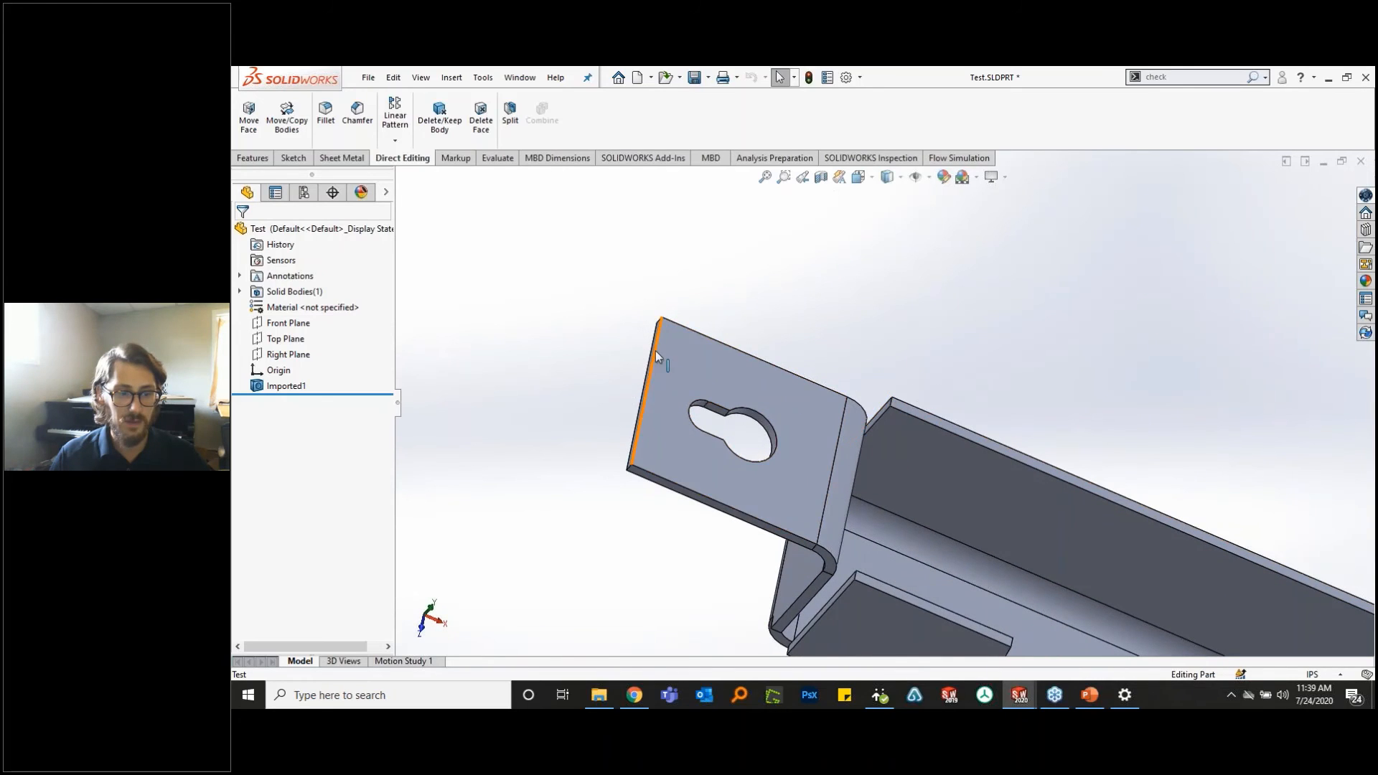
scroll(656, 351, "down", 4)
mouse_move(701, 331)
middle_mouse_down()
mouse_move(710, 359)
mouse_move(683, 372)
mouse_move(715, 379)
mouse_move(776, 353)
middle_mouse_up()
scroll(777, 353, "up", 3)
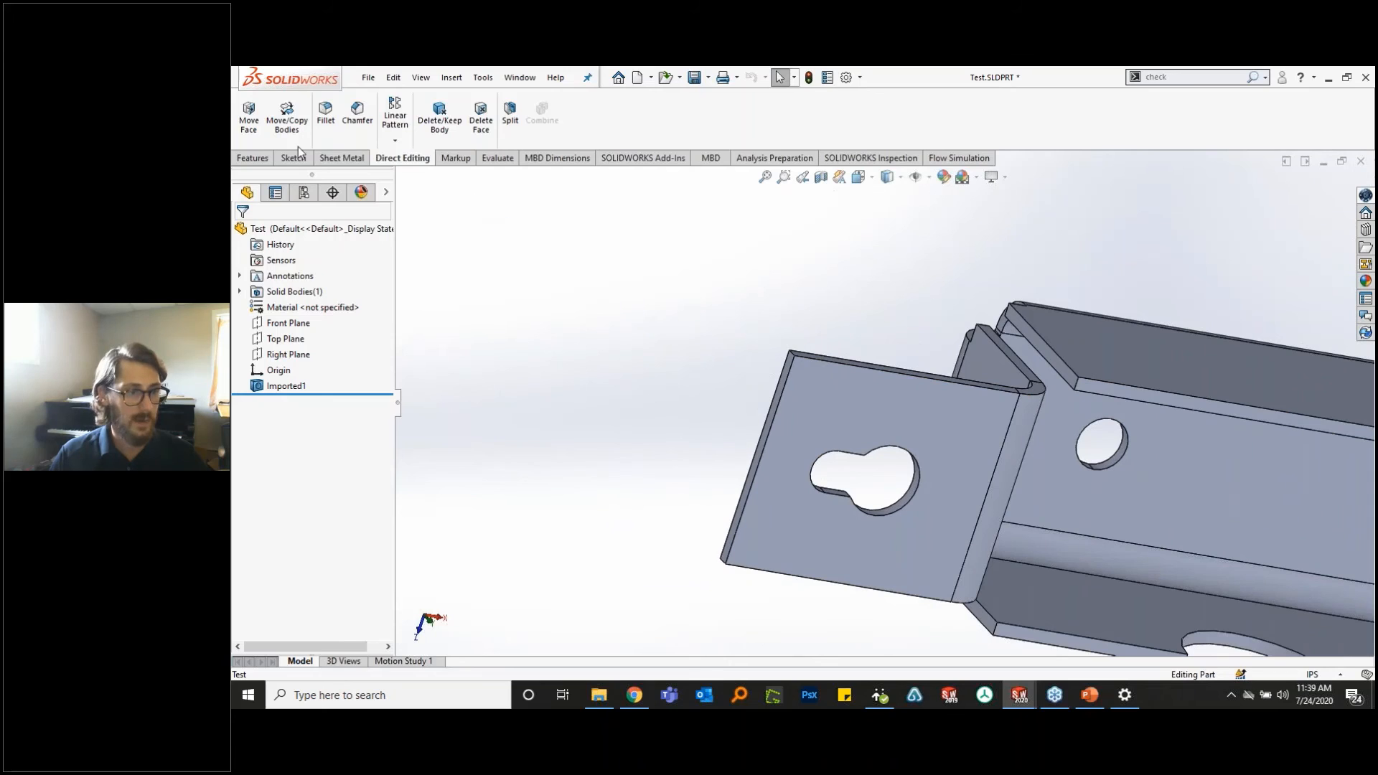
left_click(323, 119)
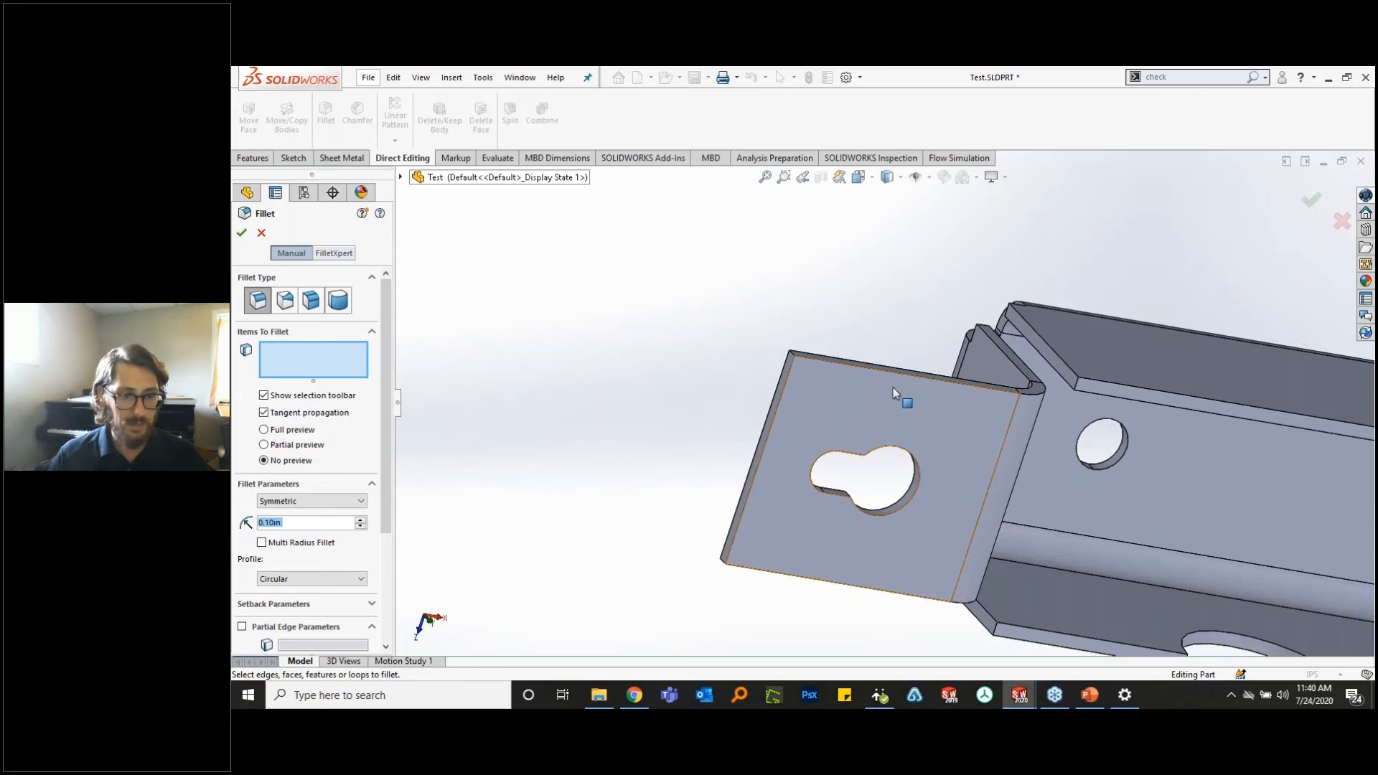
scroll(897, 392, "down", 5)
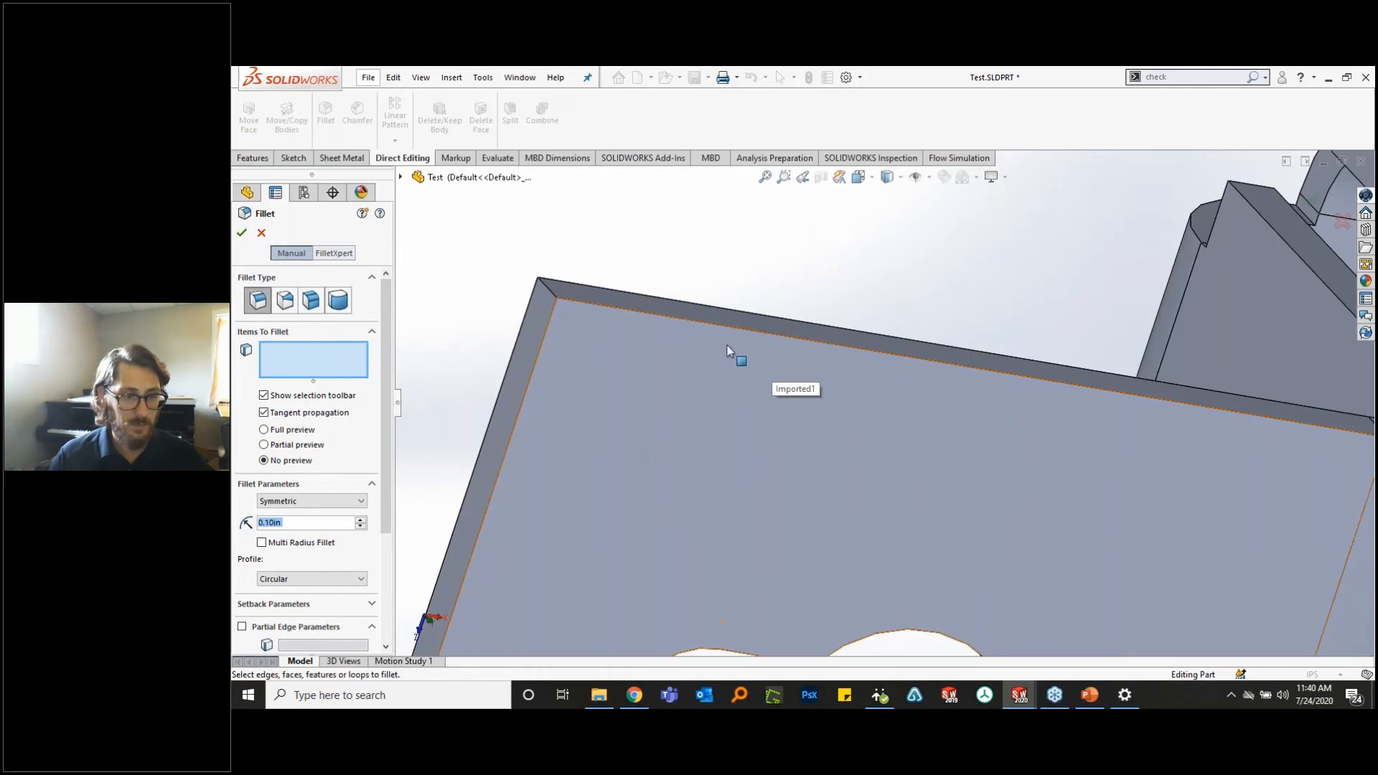
left_click(547, 291)
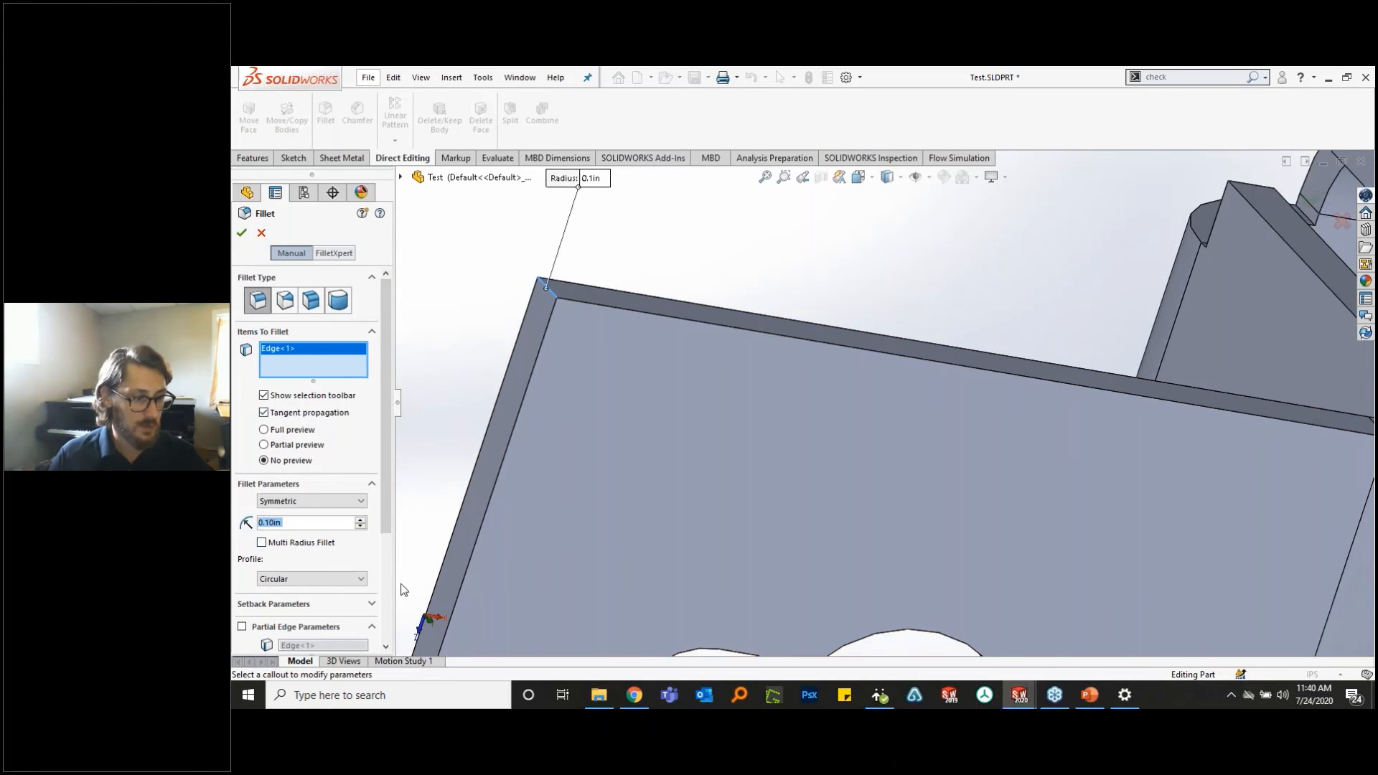
scroll(712, 549, "up", 3)
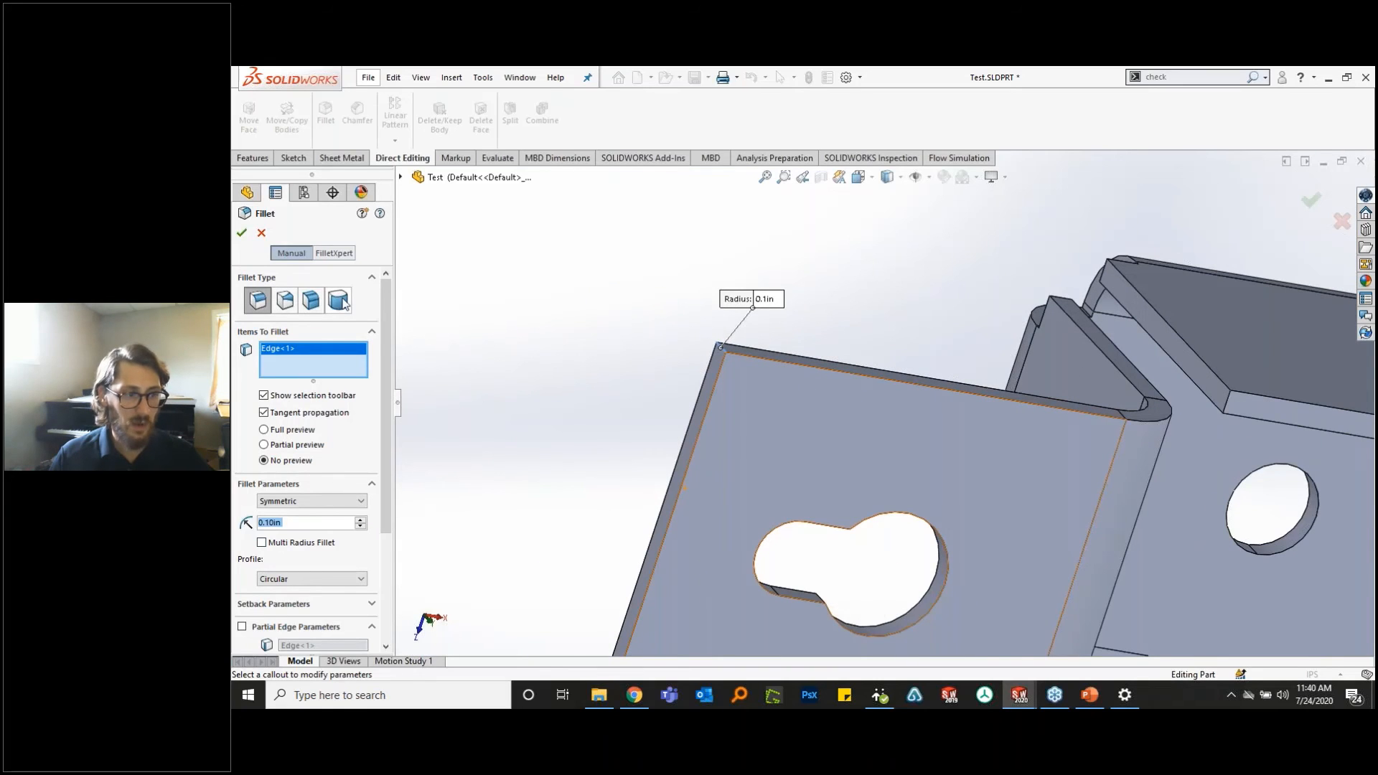
scroll(383, 337, "down", 3)
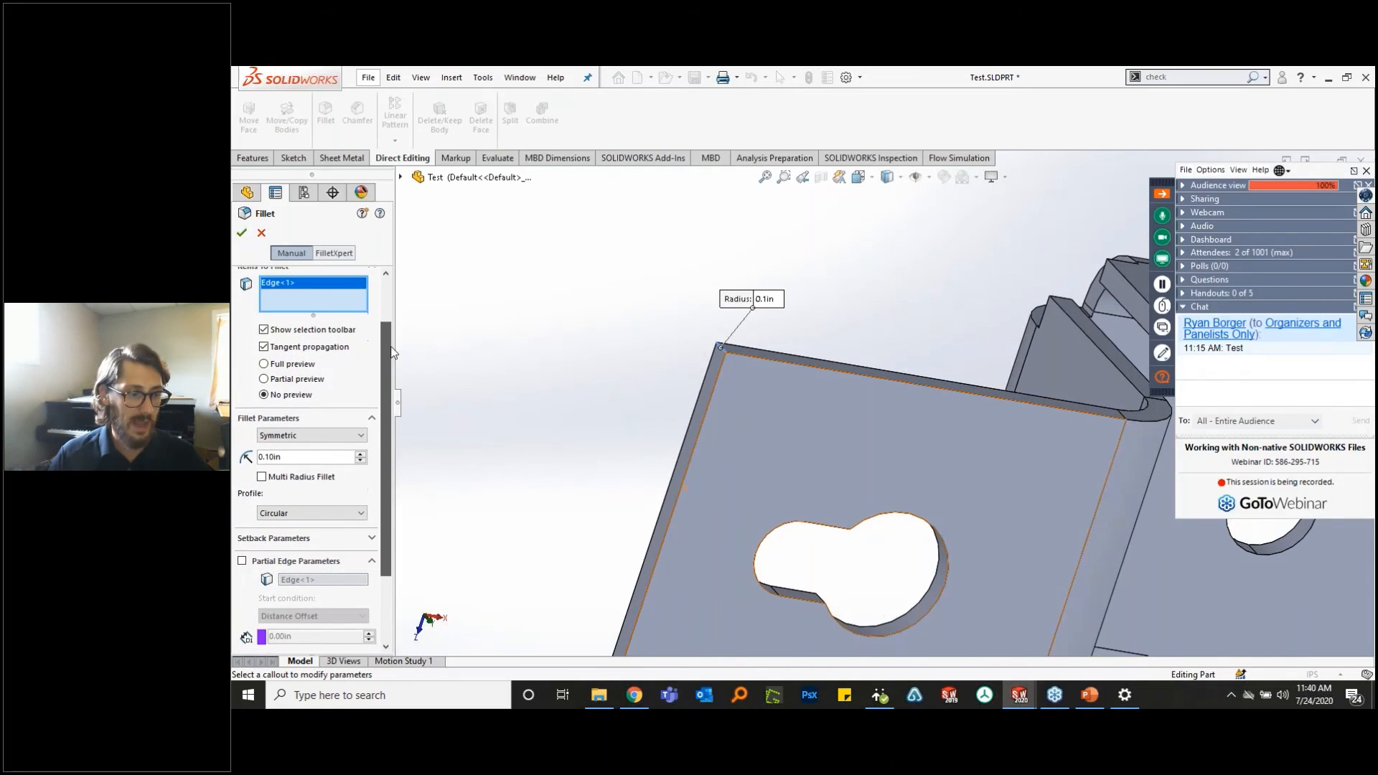
scroll(385, 380, "up", 3)
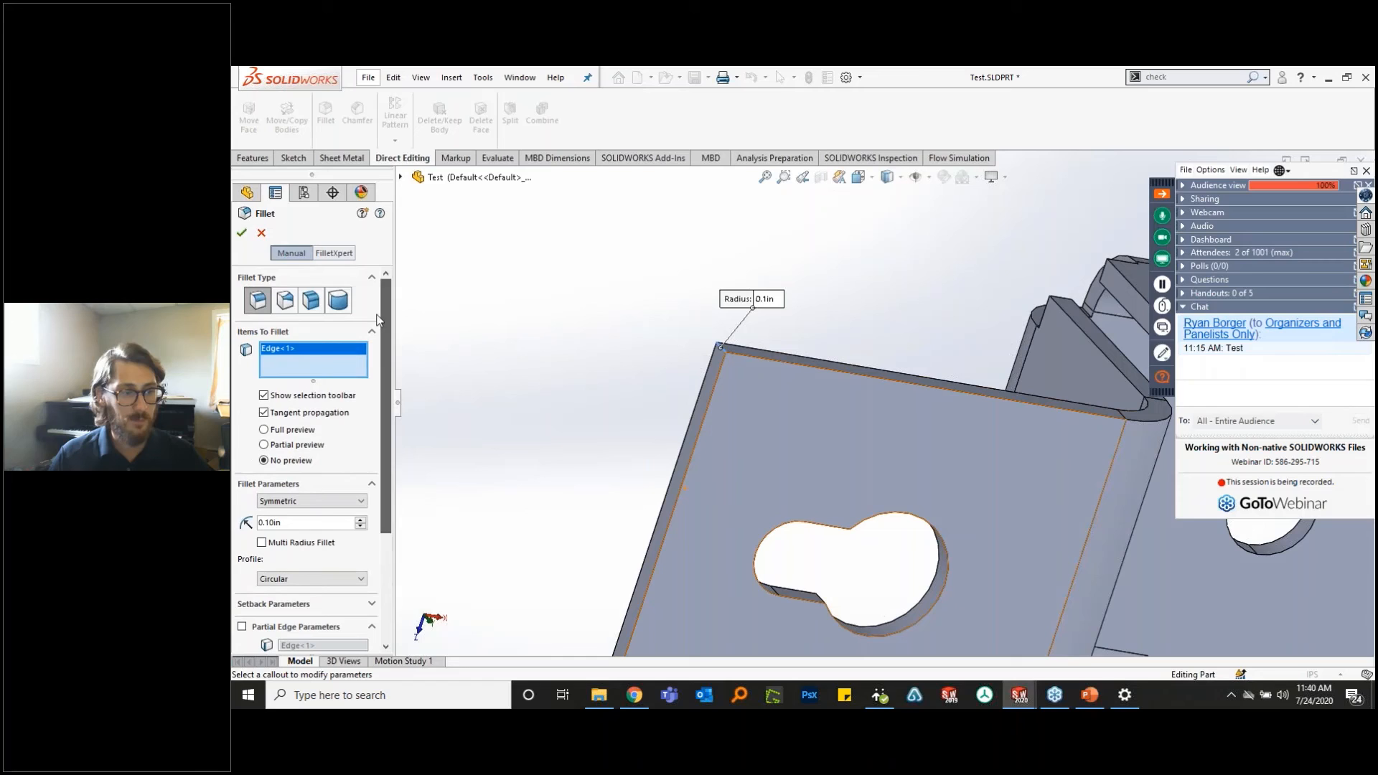
left_click(242, 234)
middle_click_drag(771, 402, 774, 323)
middle_click_drag(787, 468, 875, 394, "ctrl")
scroll(876, 393, "up", 1)
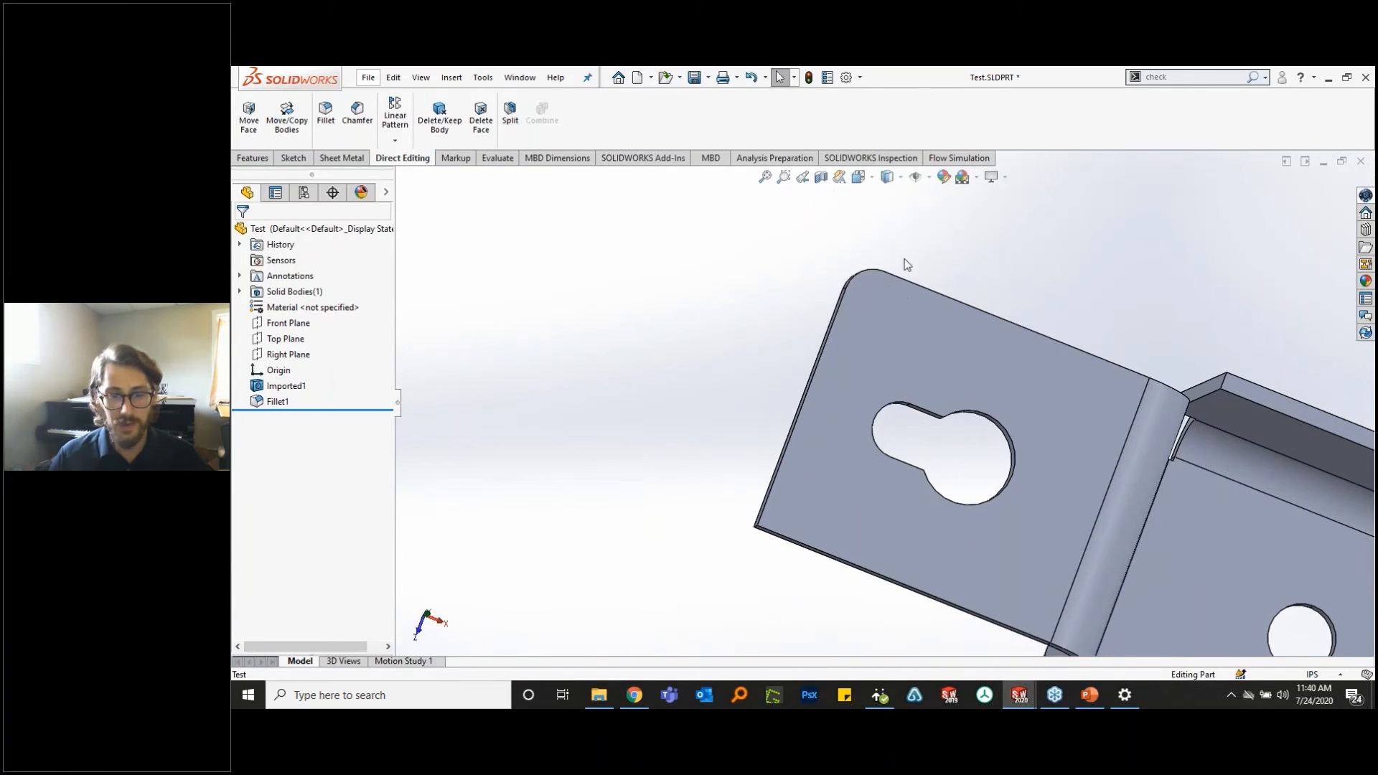
middle_click_drag(906, 265, 765, 502)
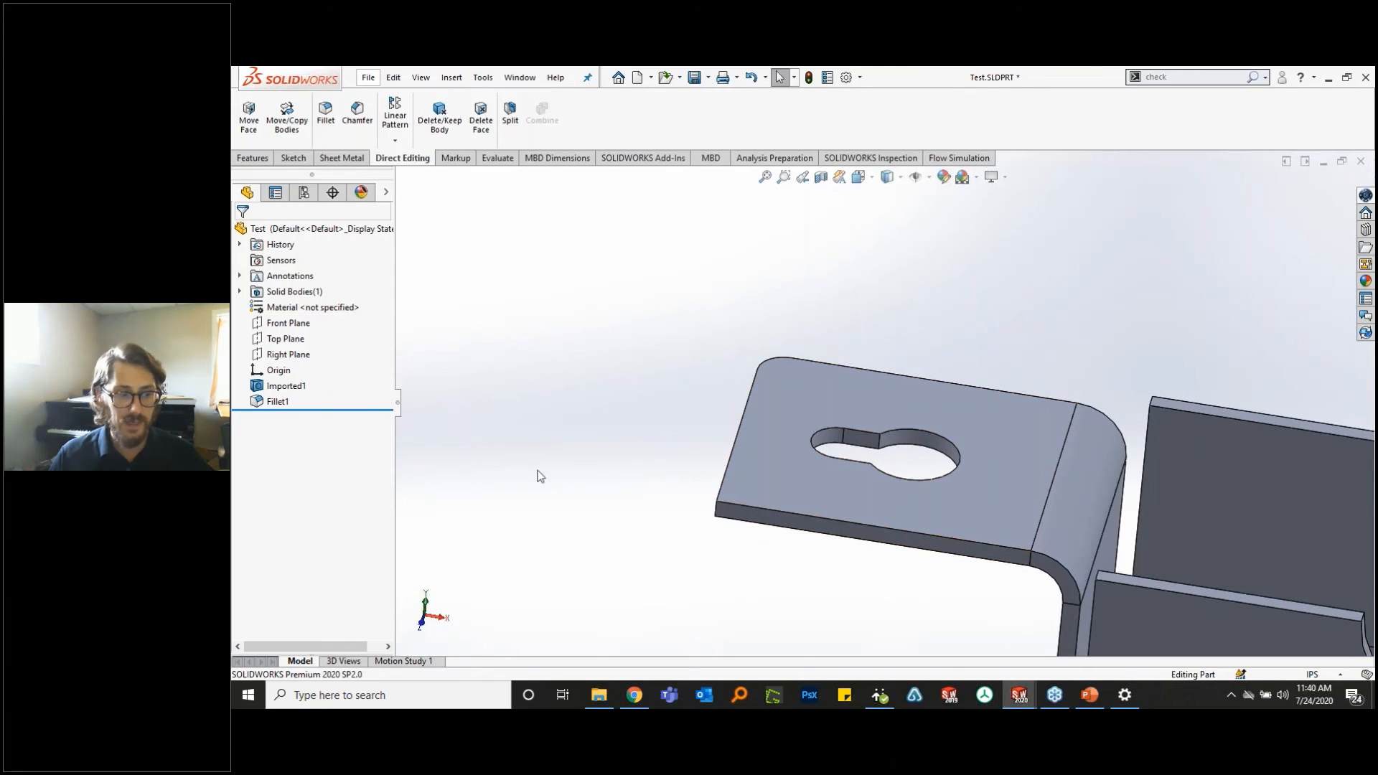
- Chamfer the remaining outer corner edge of the filleted keyhole end tab with a distance of 0.39370079 in at 45 degrees
left_click(356, 115)
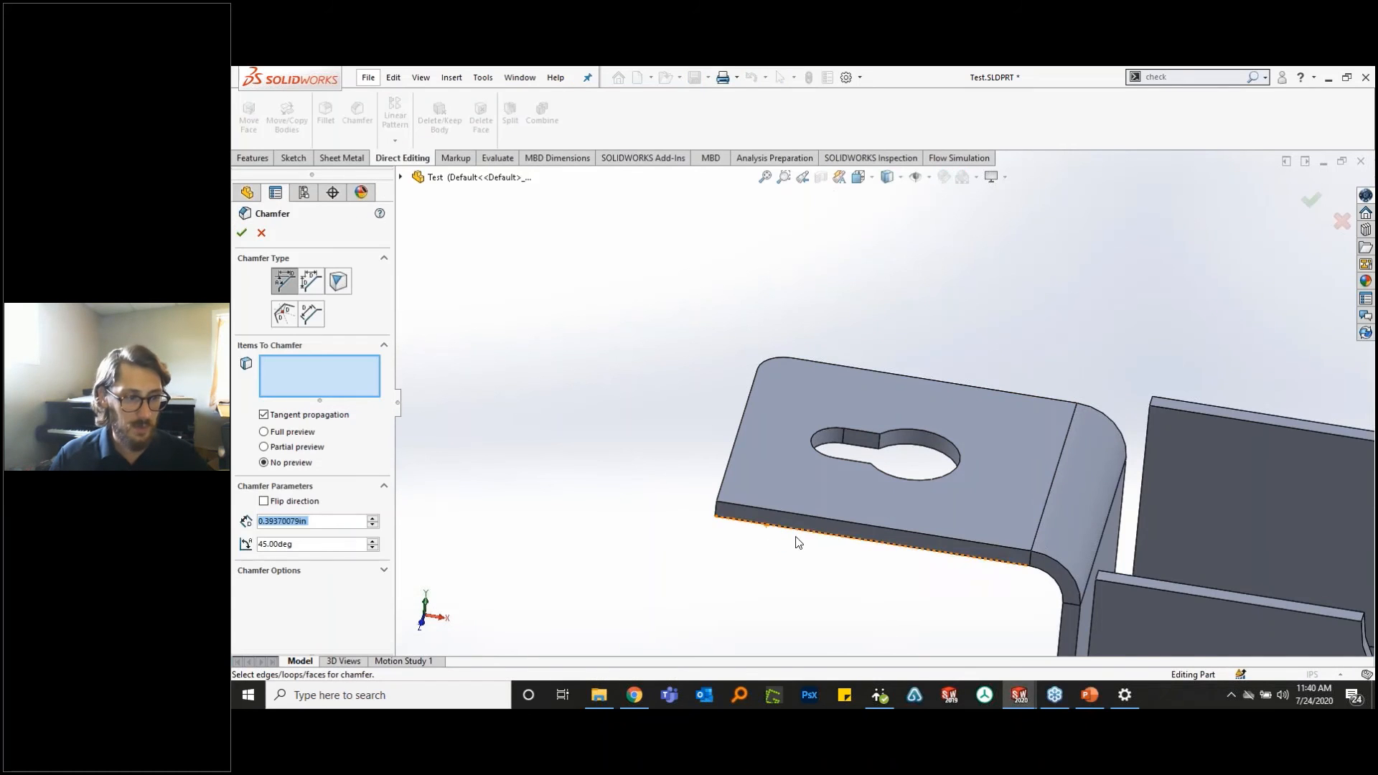
scroll(789, 546, "down", 5)
left_click(627, 410)
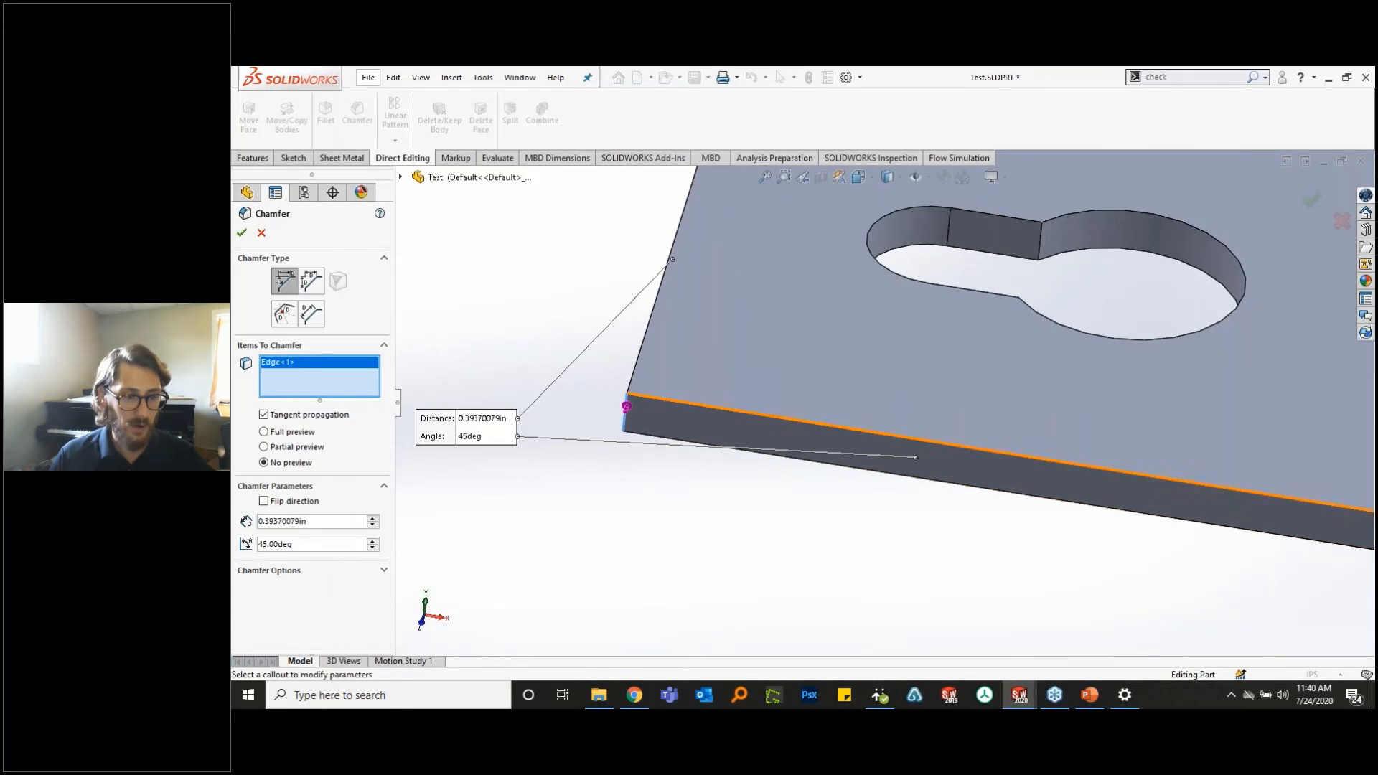
left_click(242, 233)
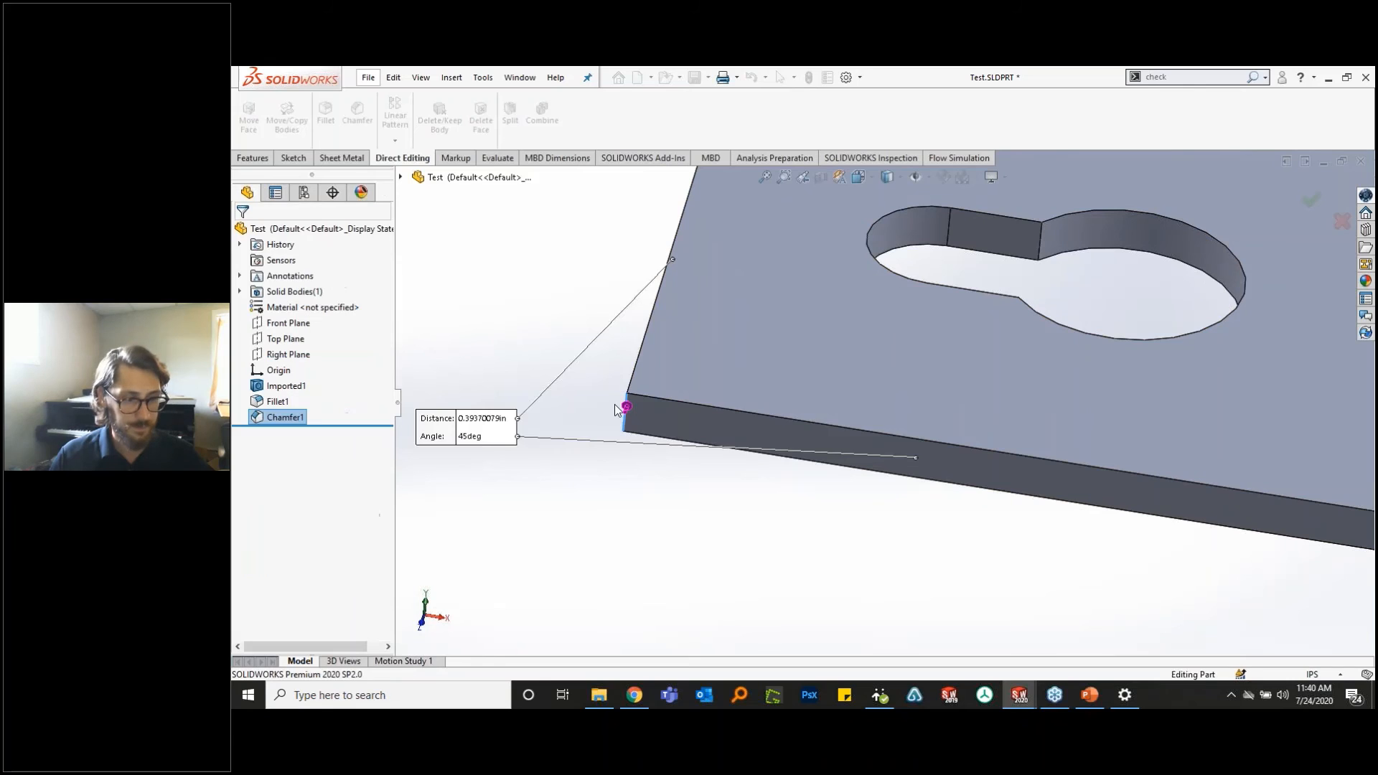
scroll(920, 517, "up", 5)
scroll(1035, 471, "up", 5)
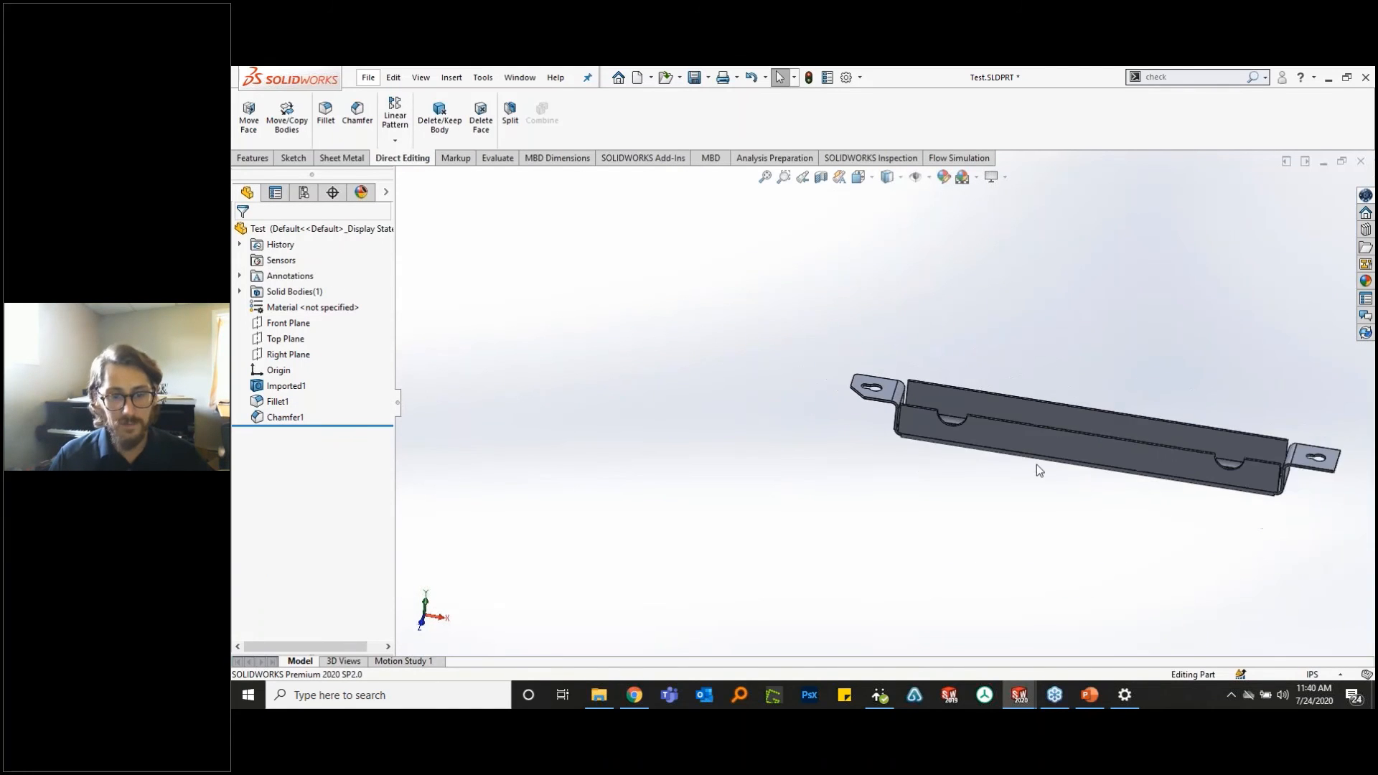
middle_click_drag(1036, 468, 924, 455)
key("f")
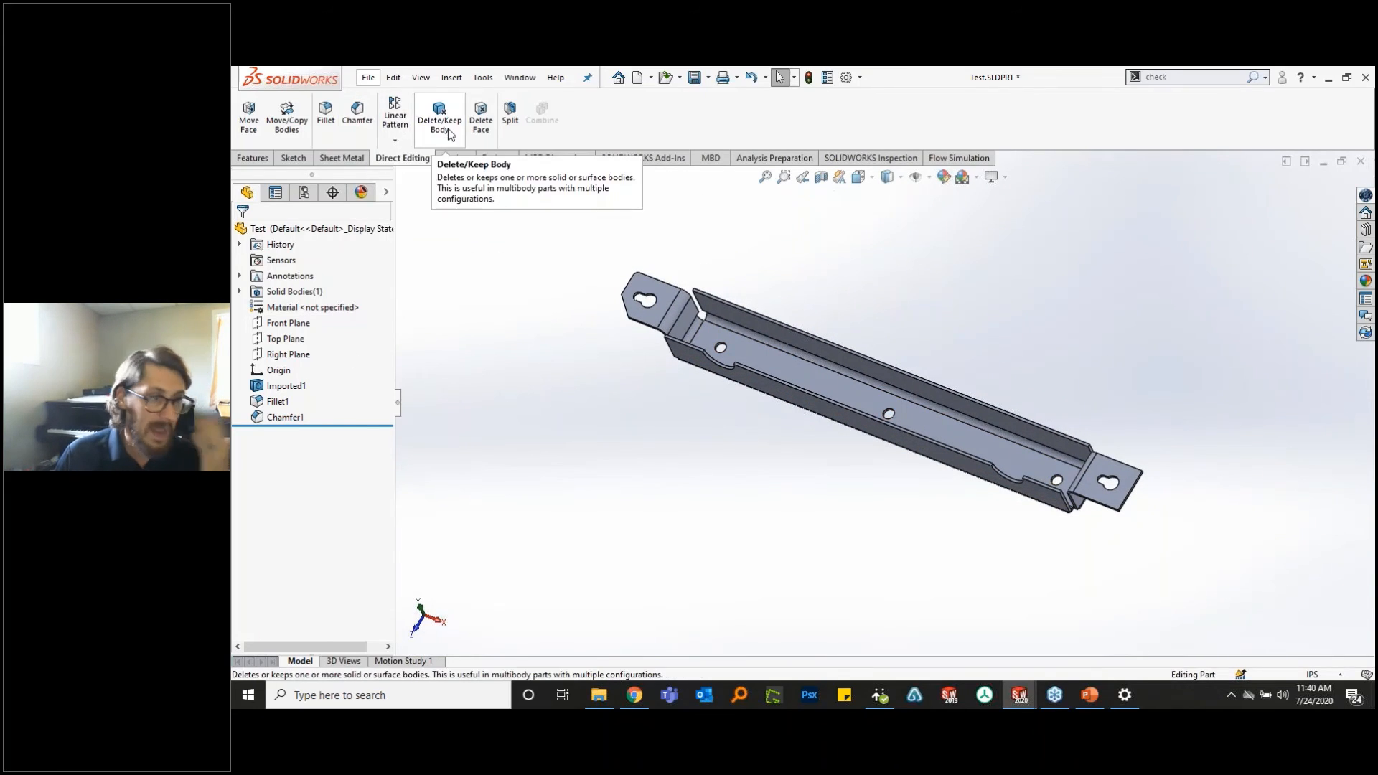
- Set up a linear pattern along the floor's long rear bend edge with 0.50 in spacing and 5 instances
scroll(851, 386, "down", 5)
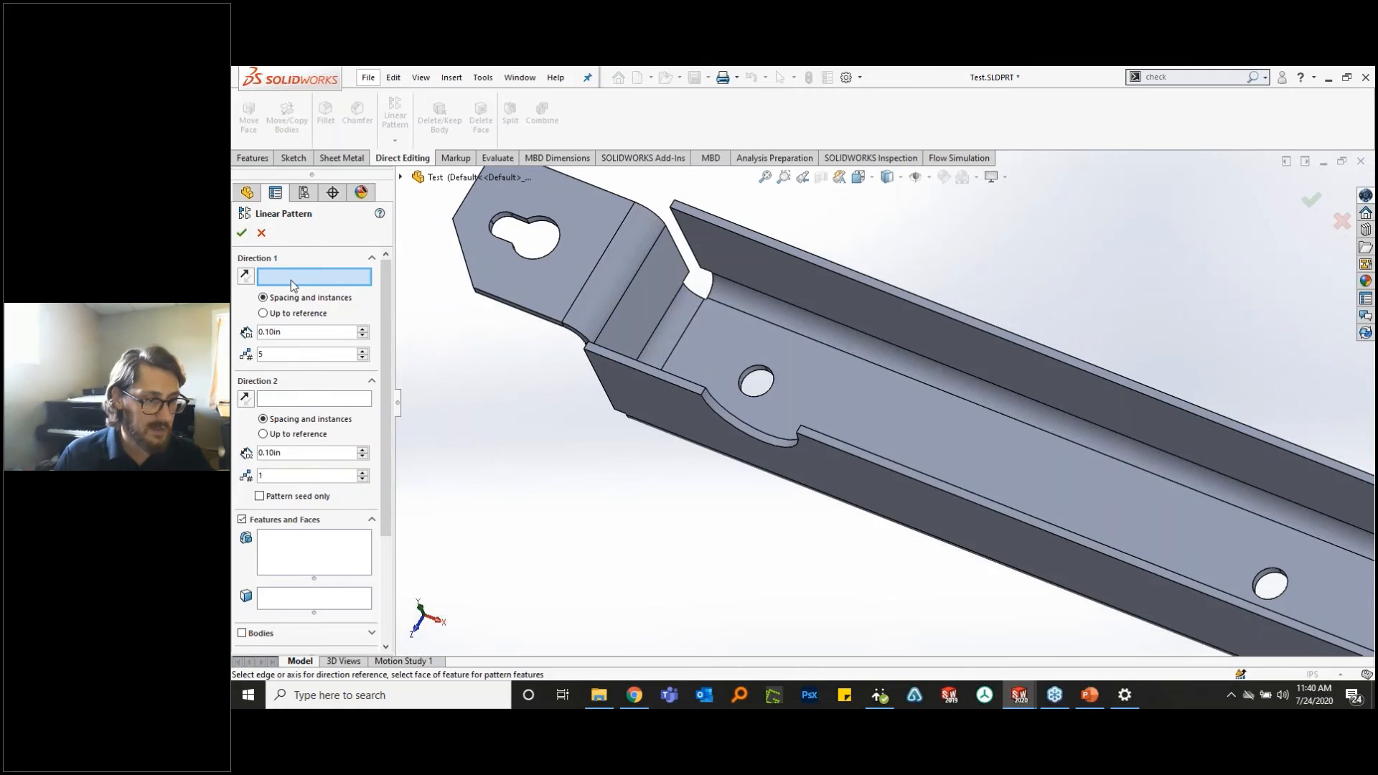
left_click(814, 337)
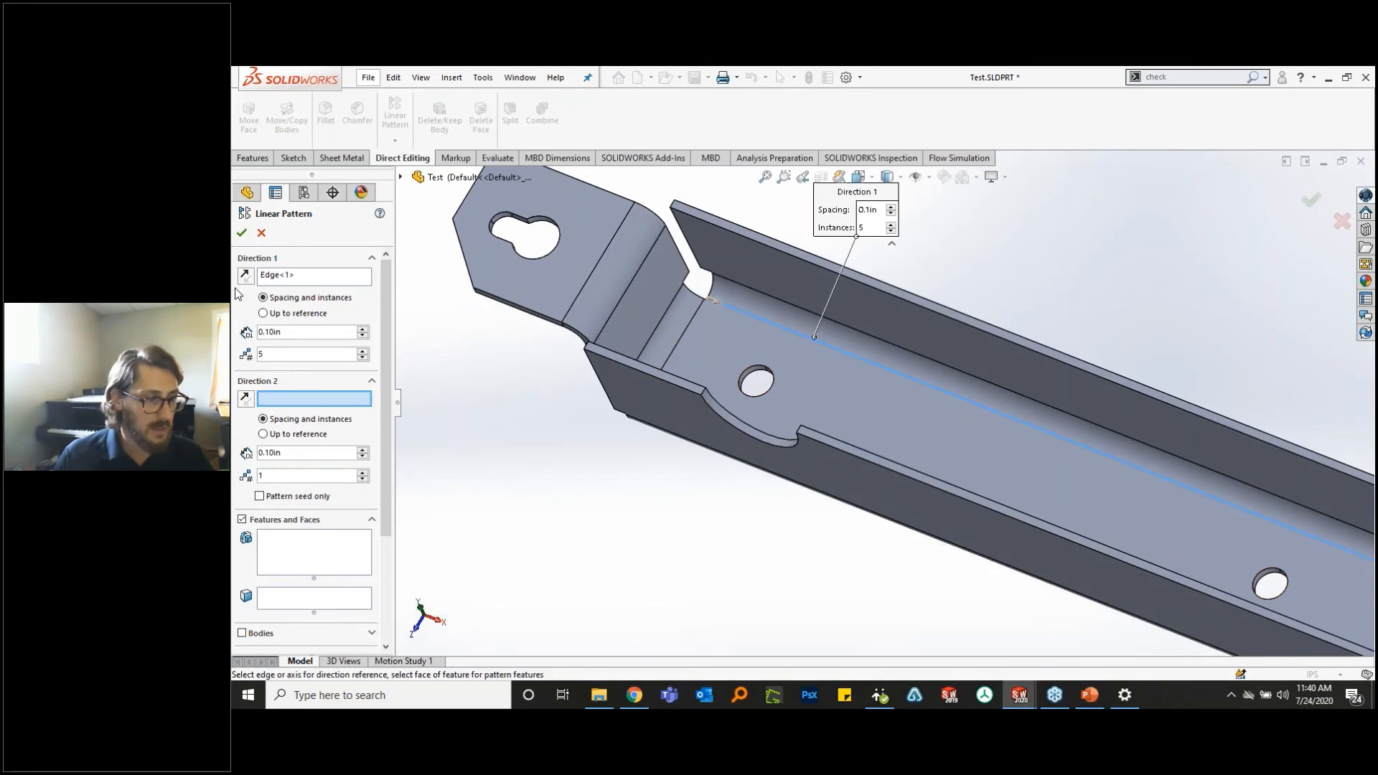
double_click(295, 333)
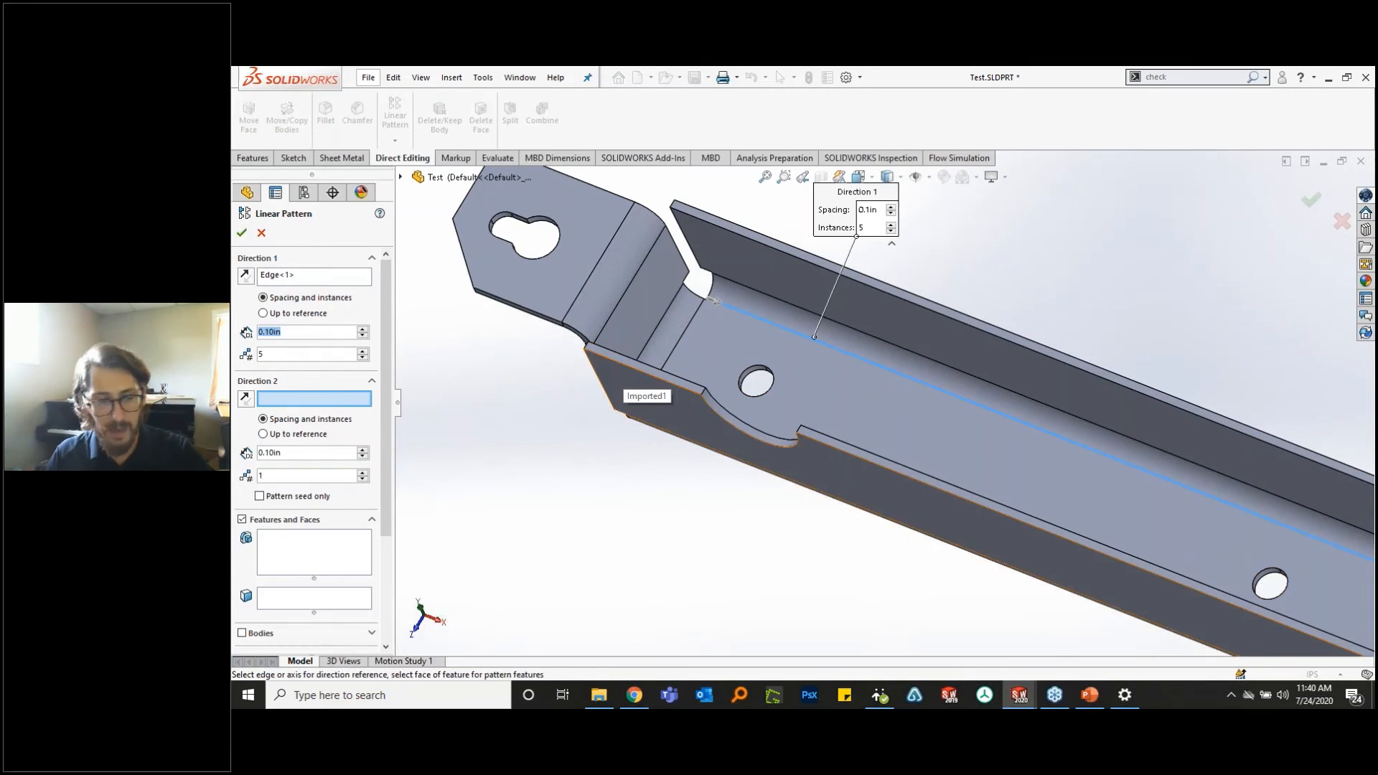
type("0.5")
key("Return")
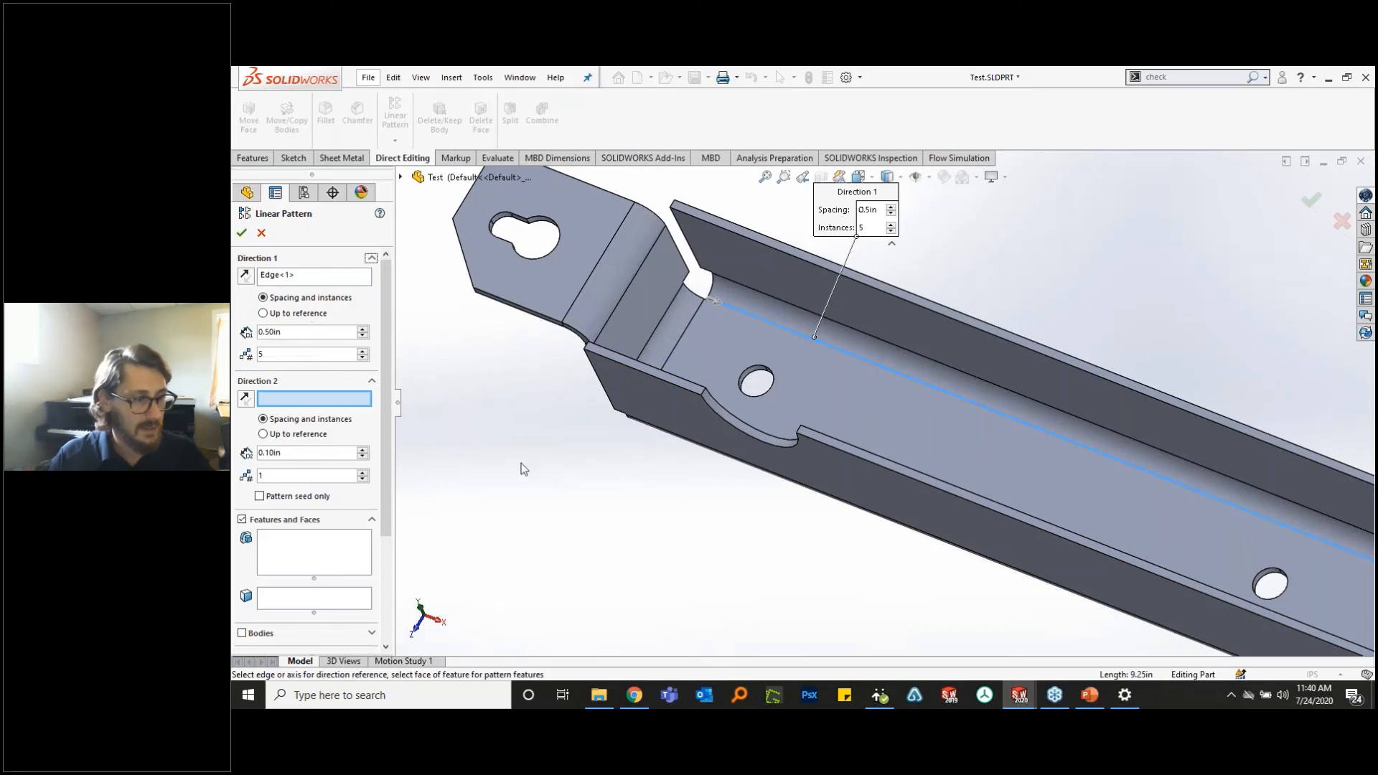
left_click(324, 355)
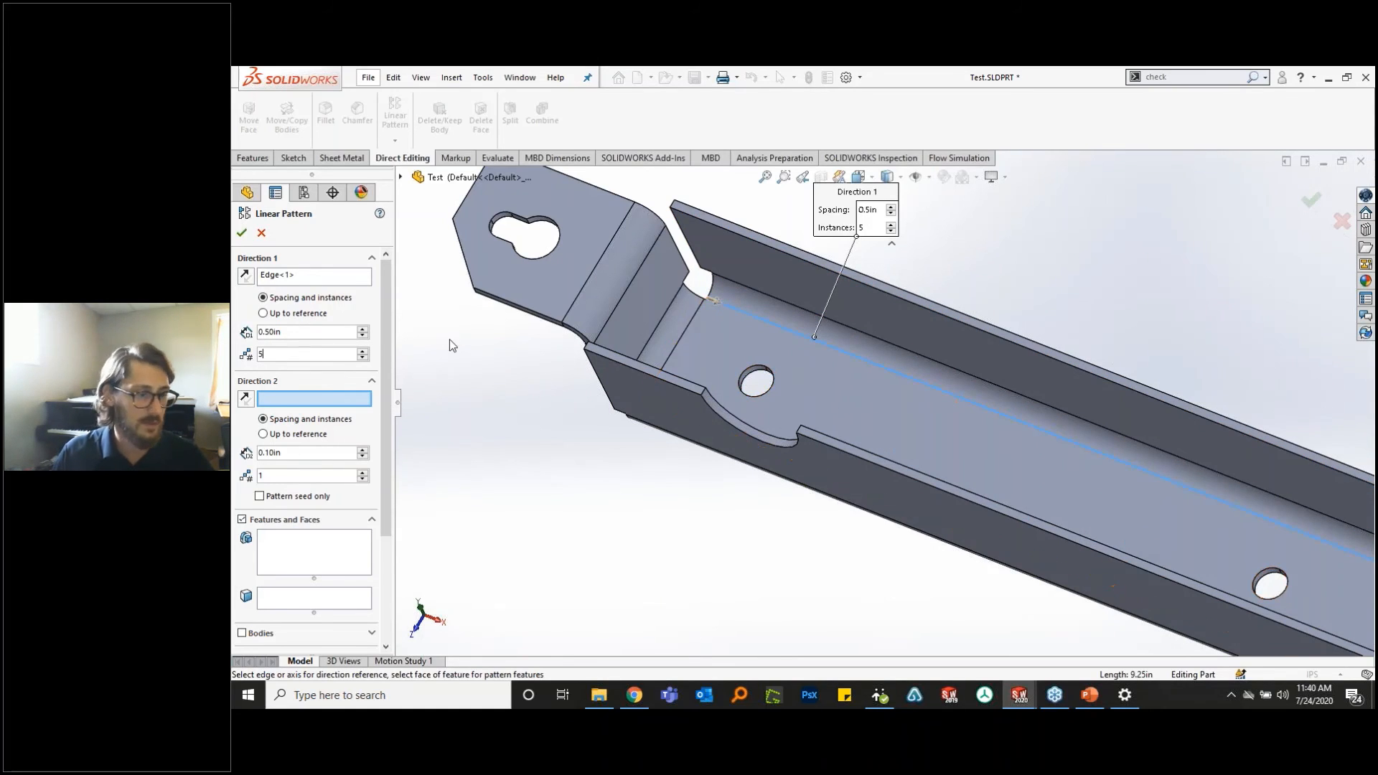
- Pattern the two cylindrical faces of the floor hole nearest the chamfered end tab and complete the linear pattern
left_click(298, 559)
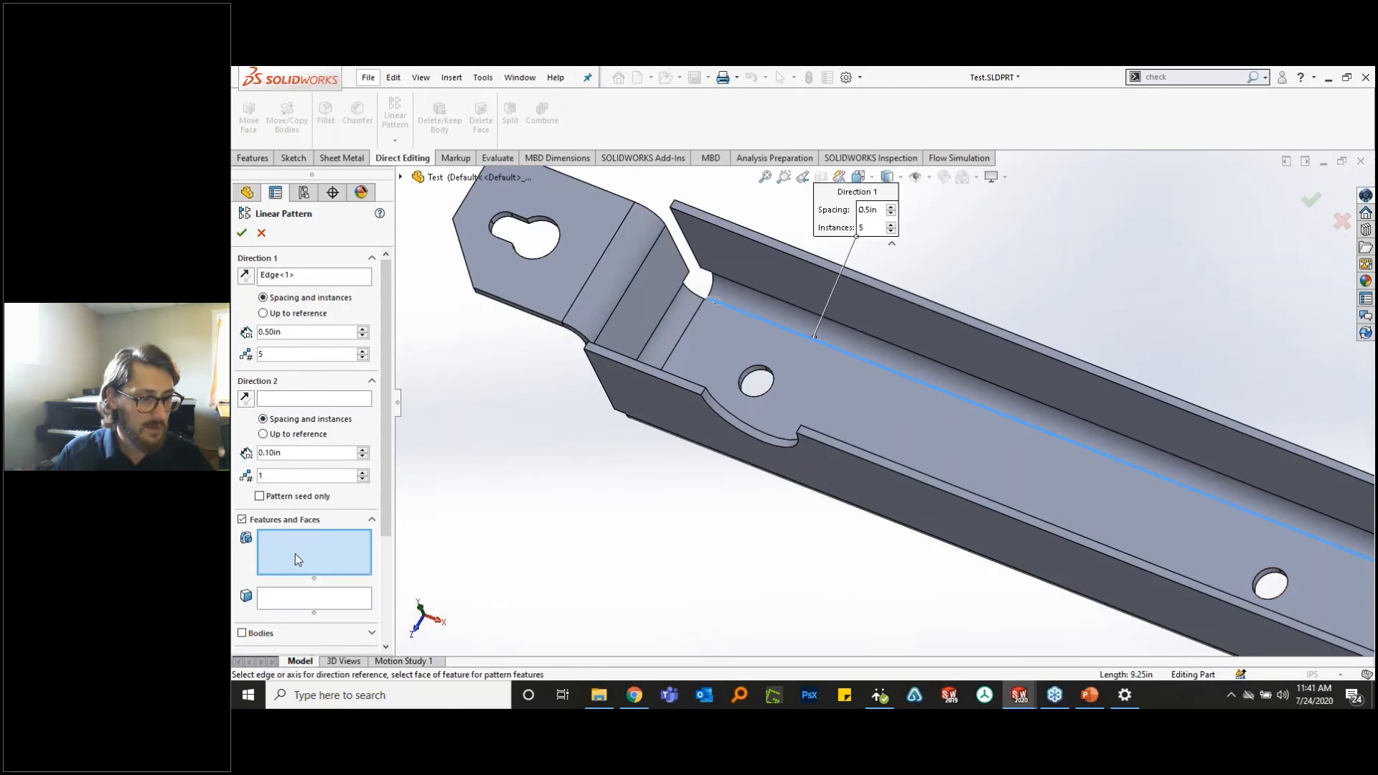
left_click(304, 602)
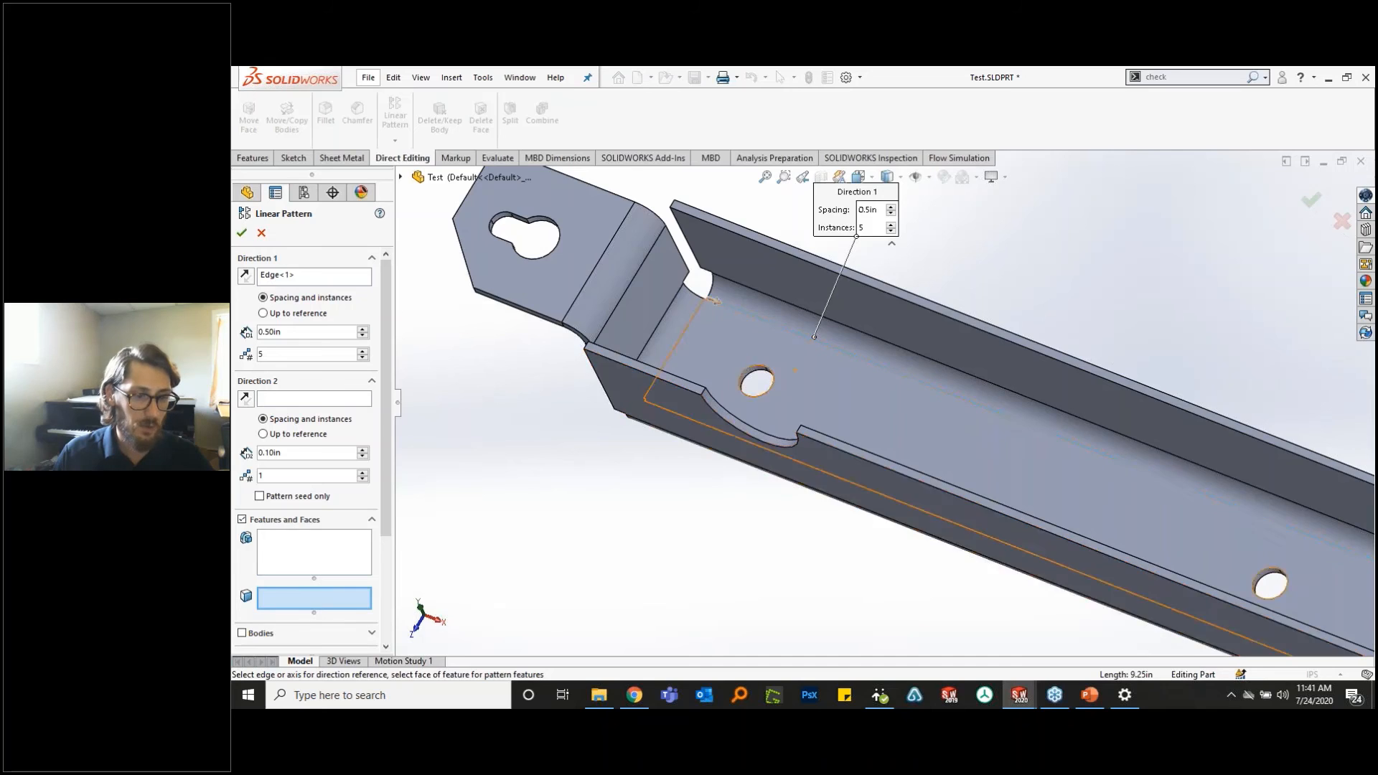
scroll(761, 381, "down", 5)
left_click(625, 419)
middle_click_drag(626, 420, 696, 448)
left_click(682, 442)
scroll(682, 446, "up", 5)
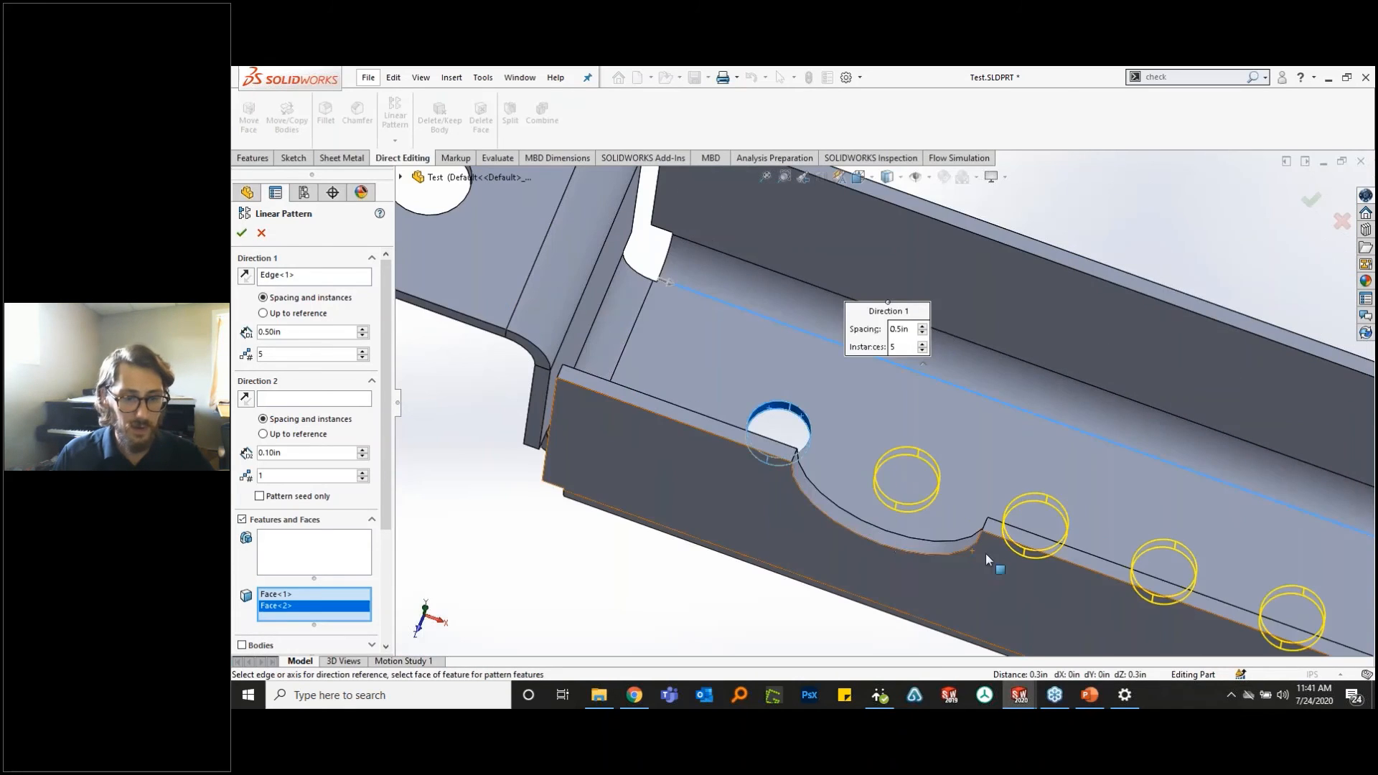
left_click(242, 233)
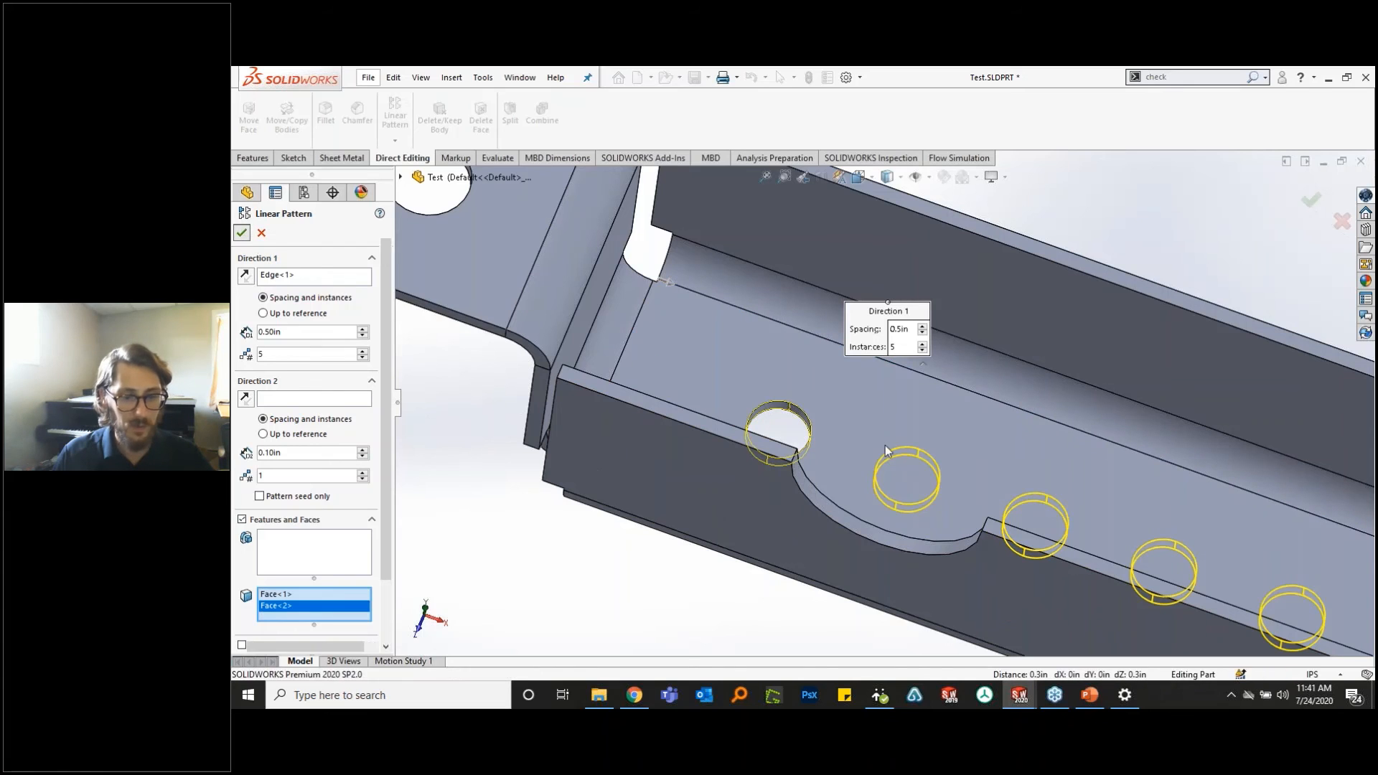
scroll(1042, 528, "up", 5)
scroll(1042, 528, "down", 3)
middle_click_drag(1042, 528, 1032, 531)
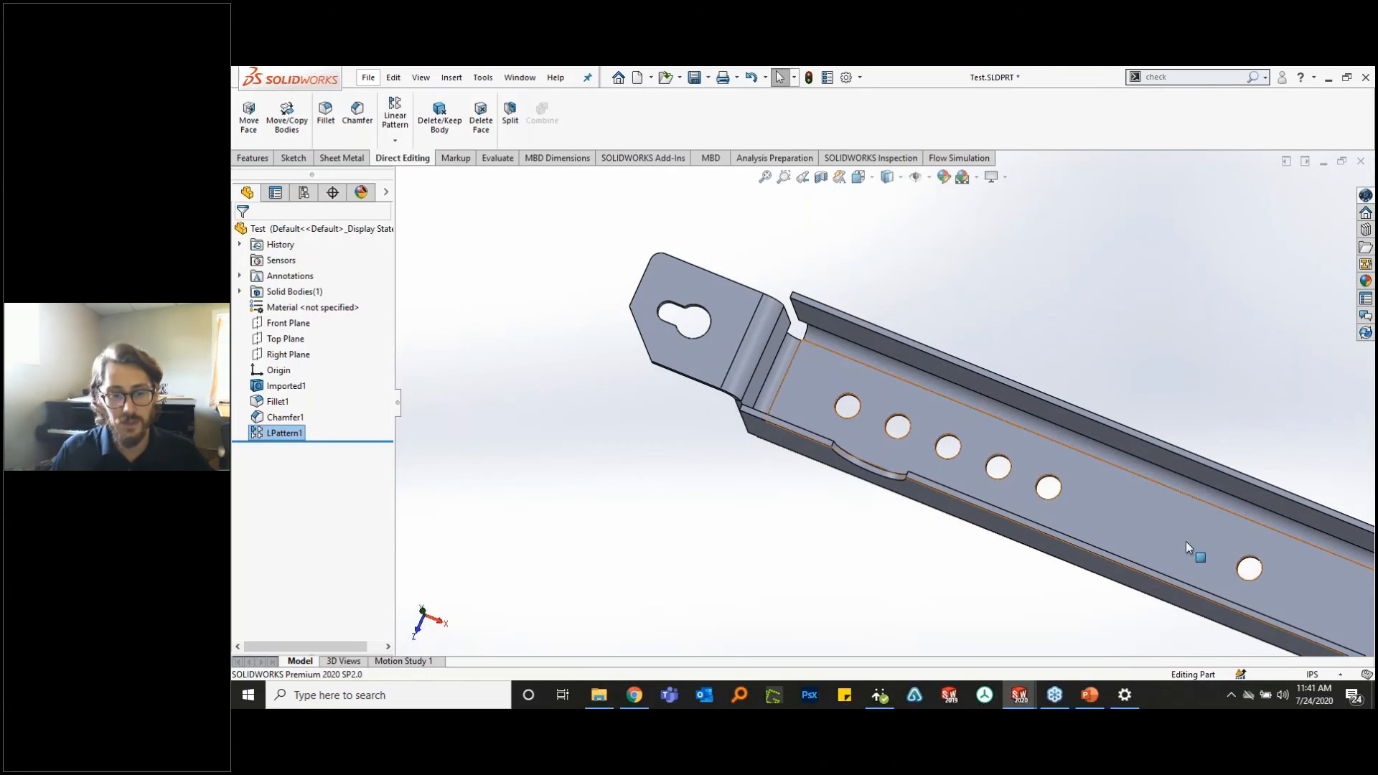
middle_click_drag(1034, 495, 1039, 474)
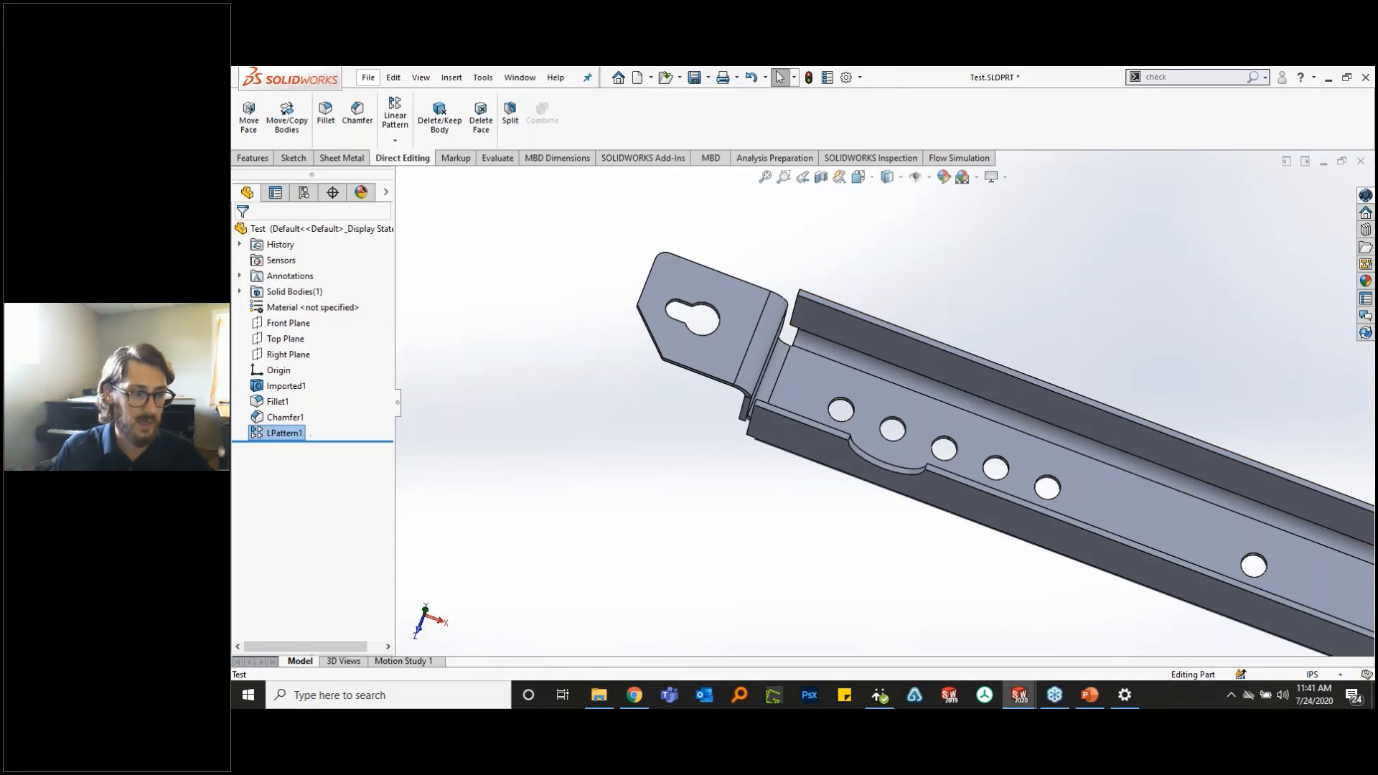
- Highlight the chamfer, fillet and linear pattern features one by one to review the direct edits
left_click(287, 417)
left_click(276, 402)
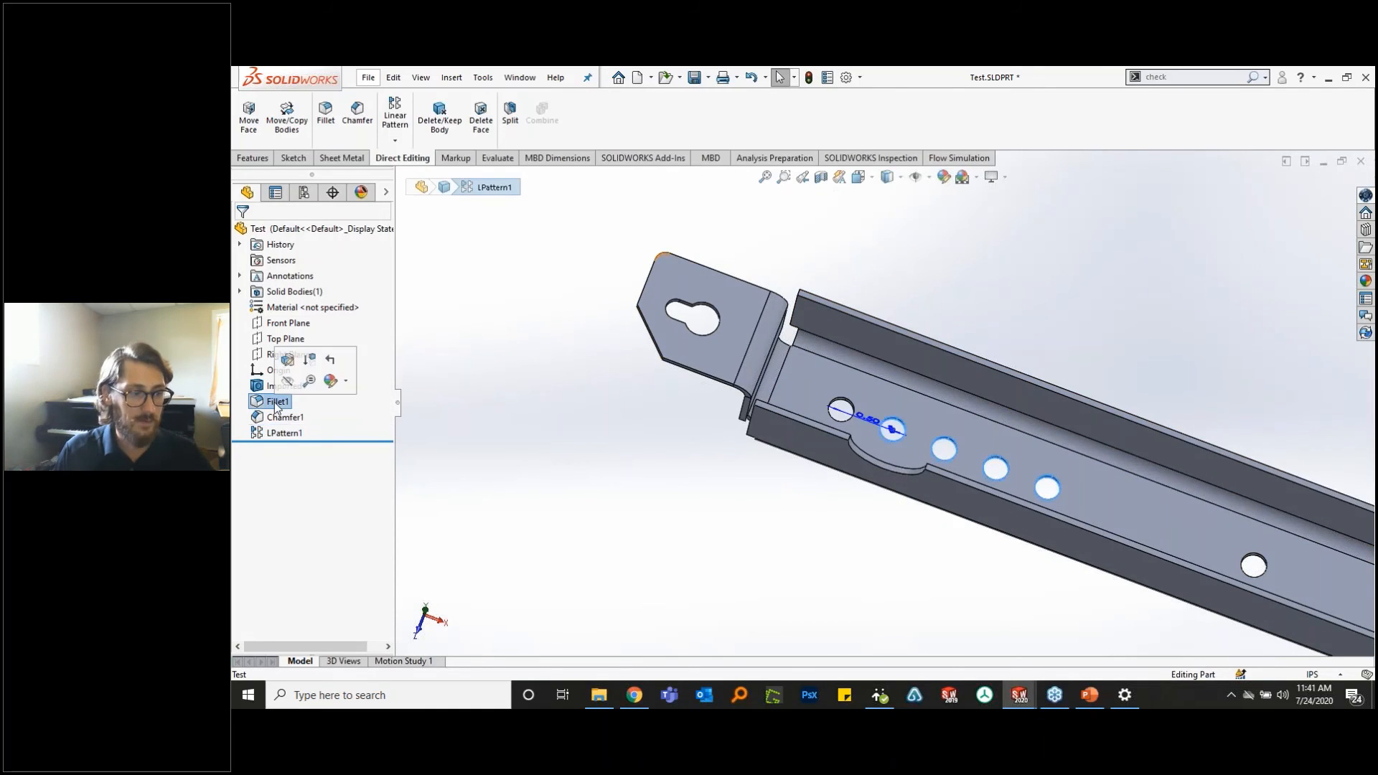
left_click(276, 417)
left_click(283, 433)
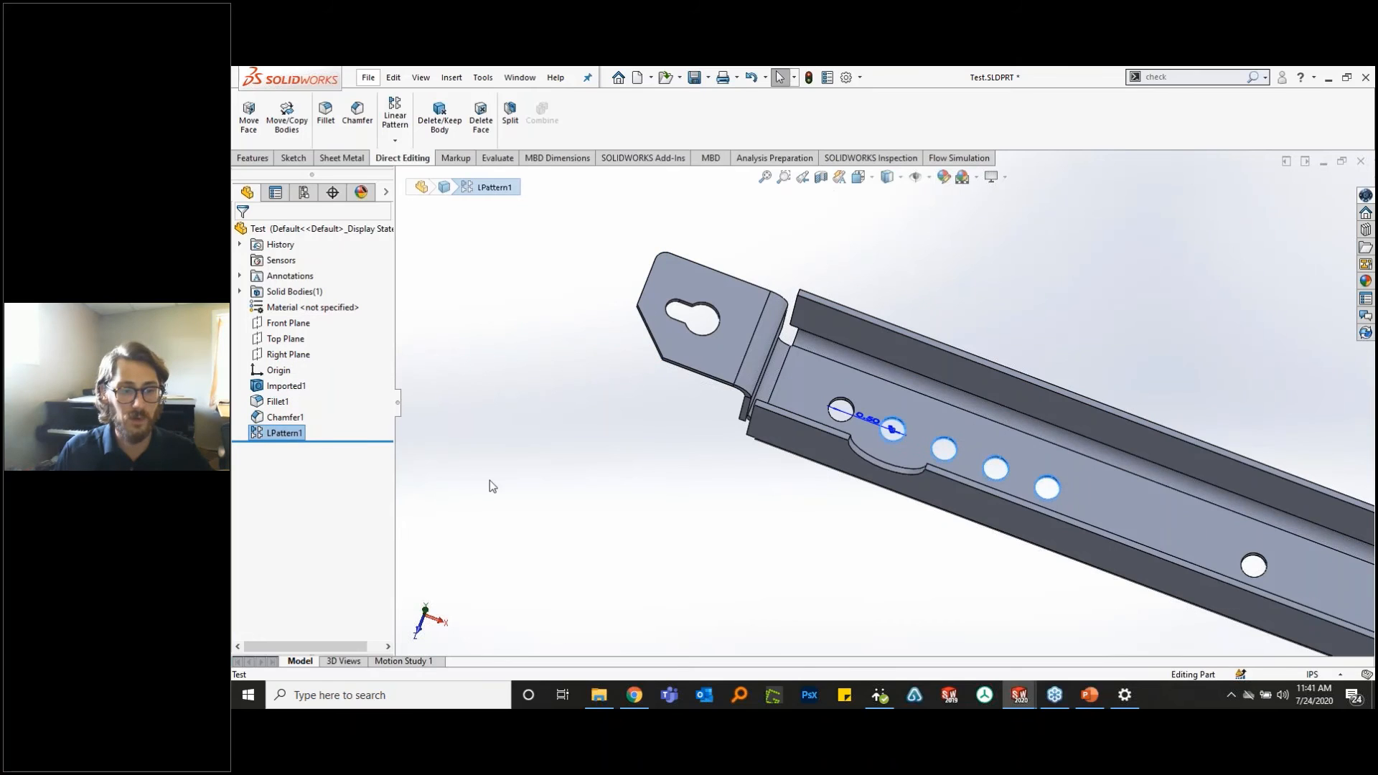
left_click(578, 519)
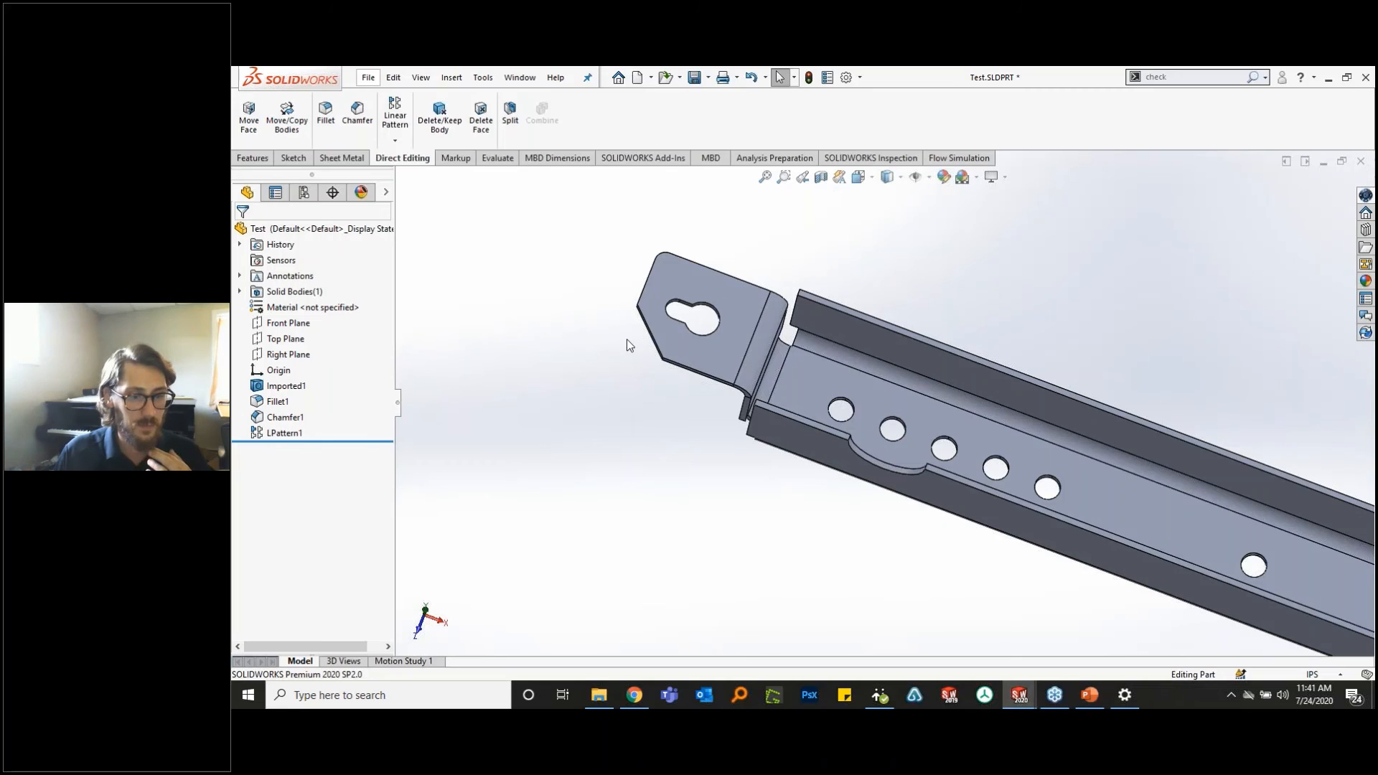
- Examine both ends of the imported body, including the front wall's short upper corner edge beside the unmodified end tab
scroll(1175, 615, "down", 4)
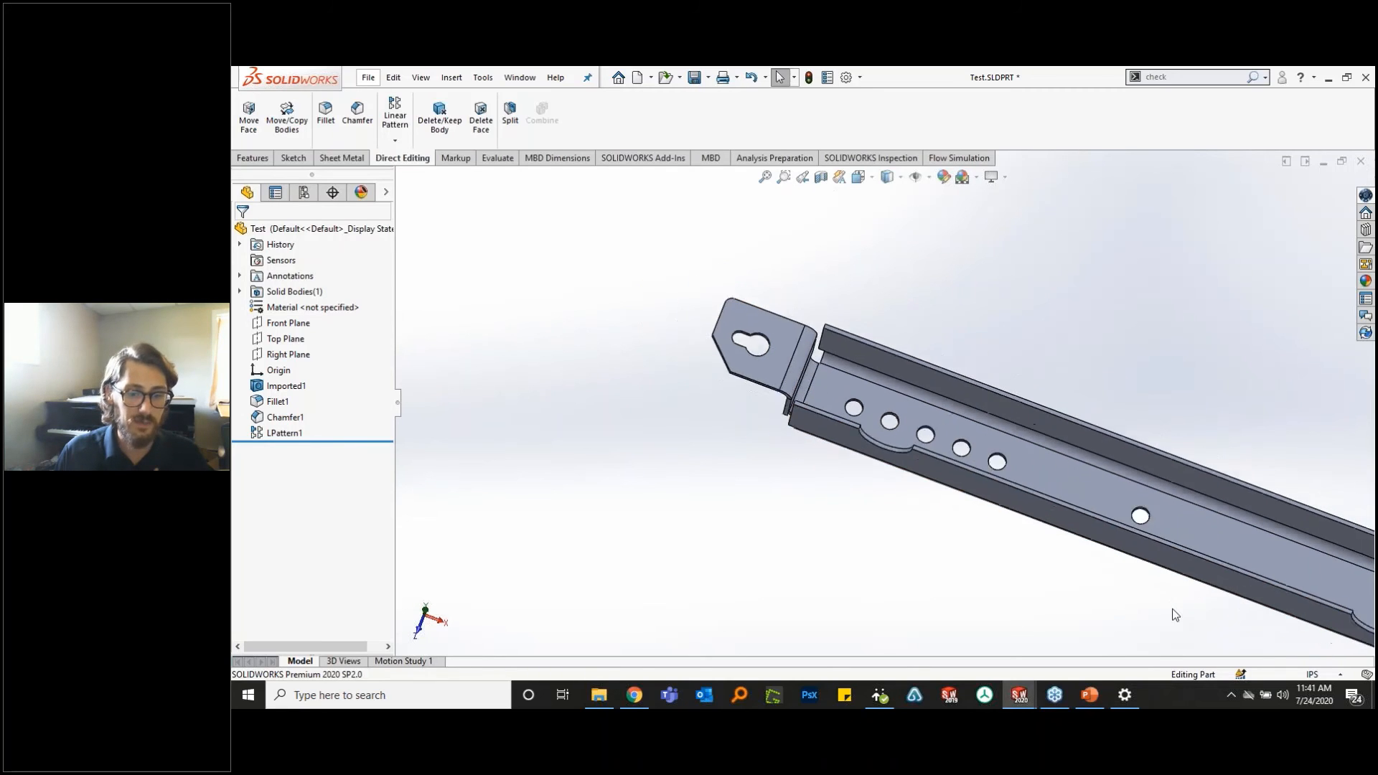
scroll(1246, 601, "down", 3)
scroll(1239, 558, "up", 4)
scroll(1087, 462, "up", 5)
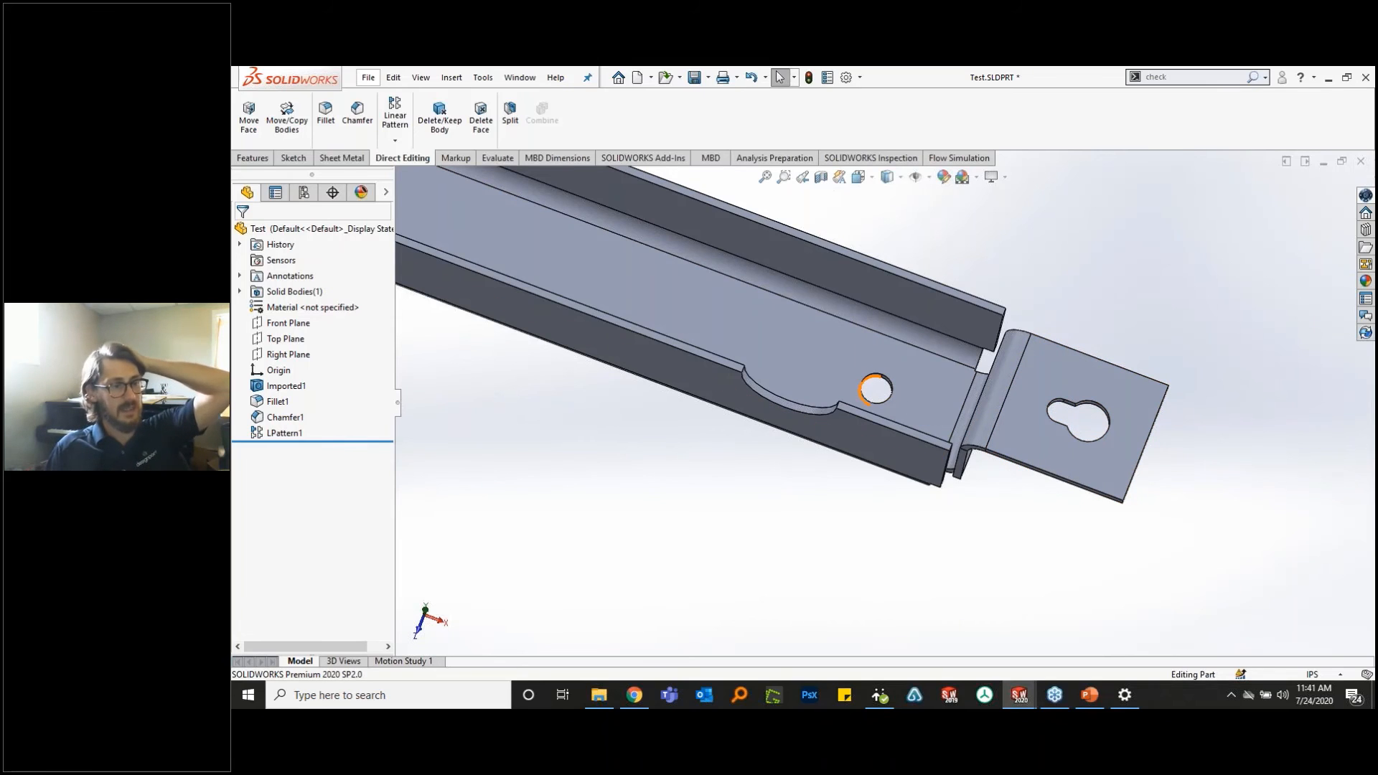
scroll(862, 392, "down", 4)
middle_click_drag(821, 390, 765, 297)
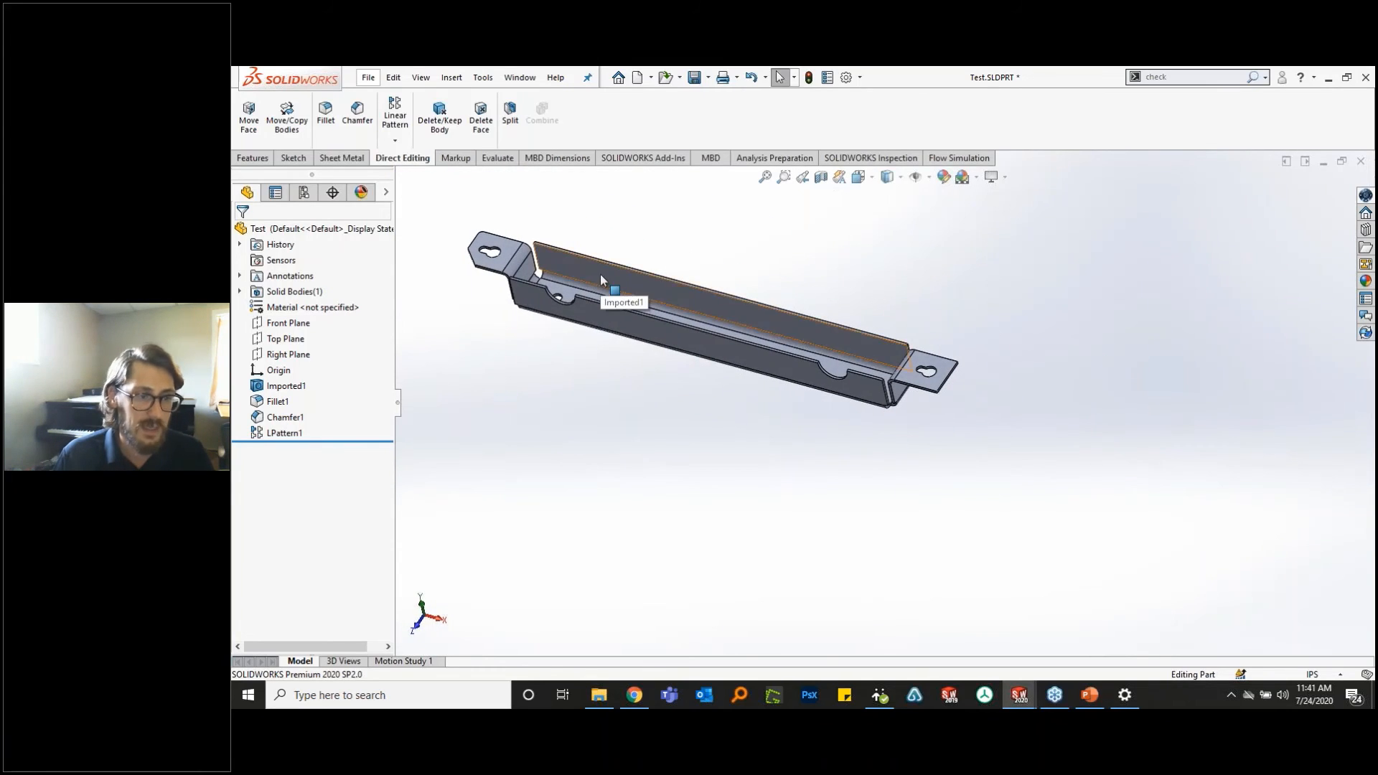
scroll(795, 323, "up", 6)
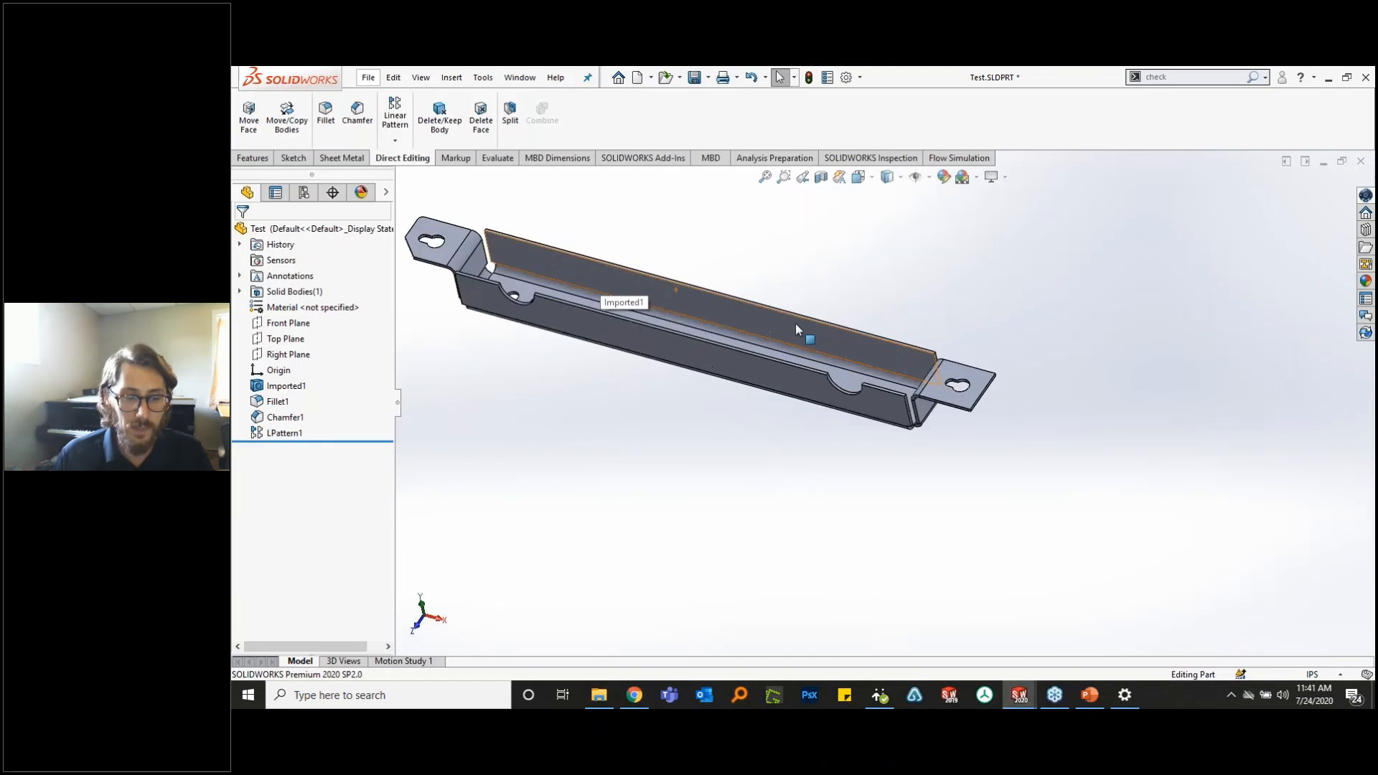
scroll(909, 410, "up", 1)
left_click(924, 371)
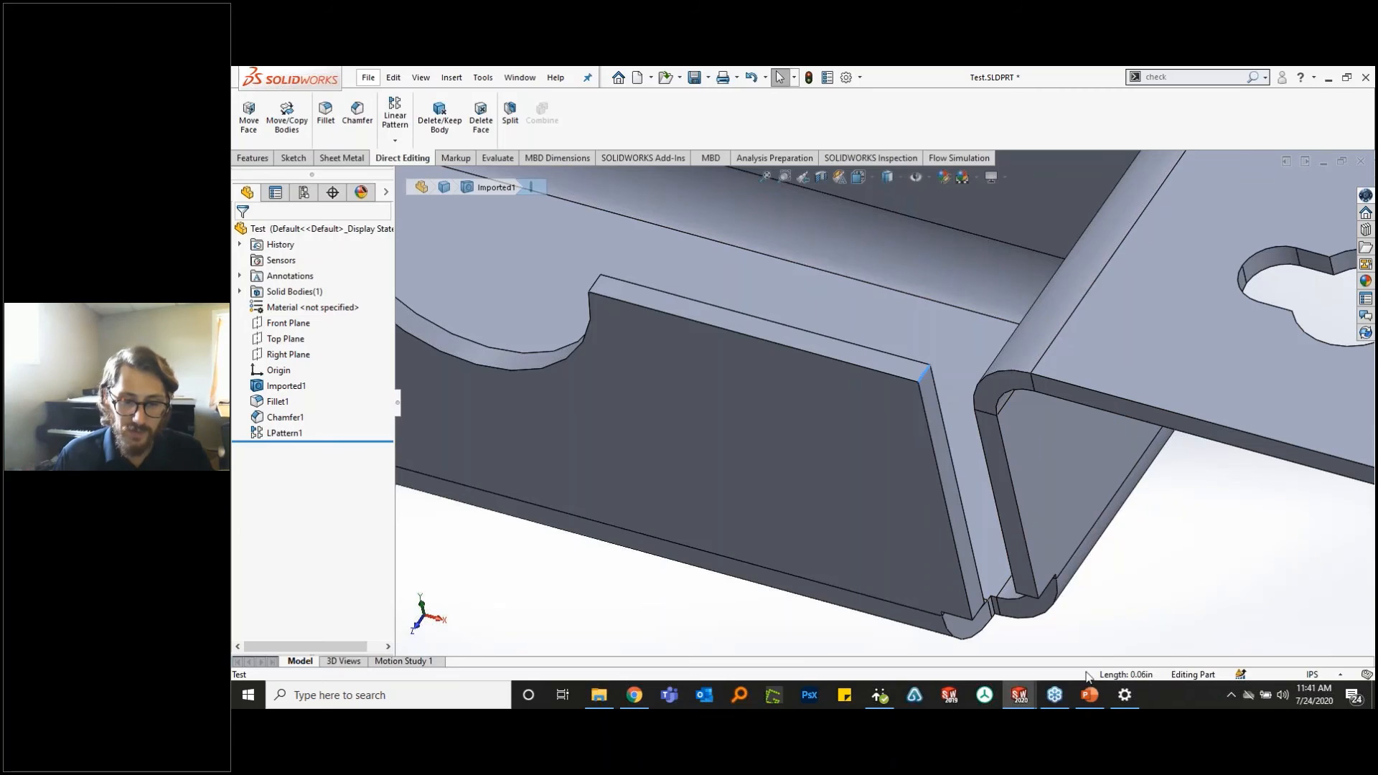
scroll(958, 479, "down", 2)
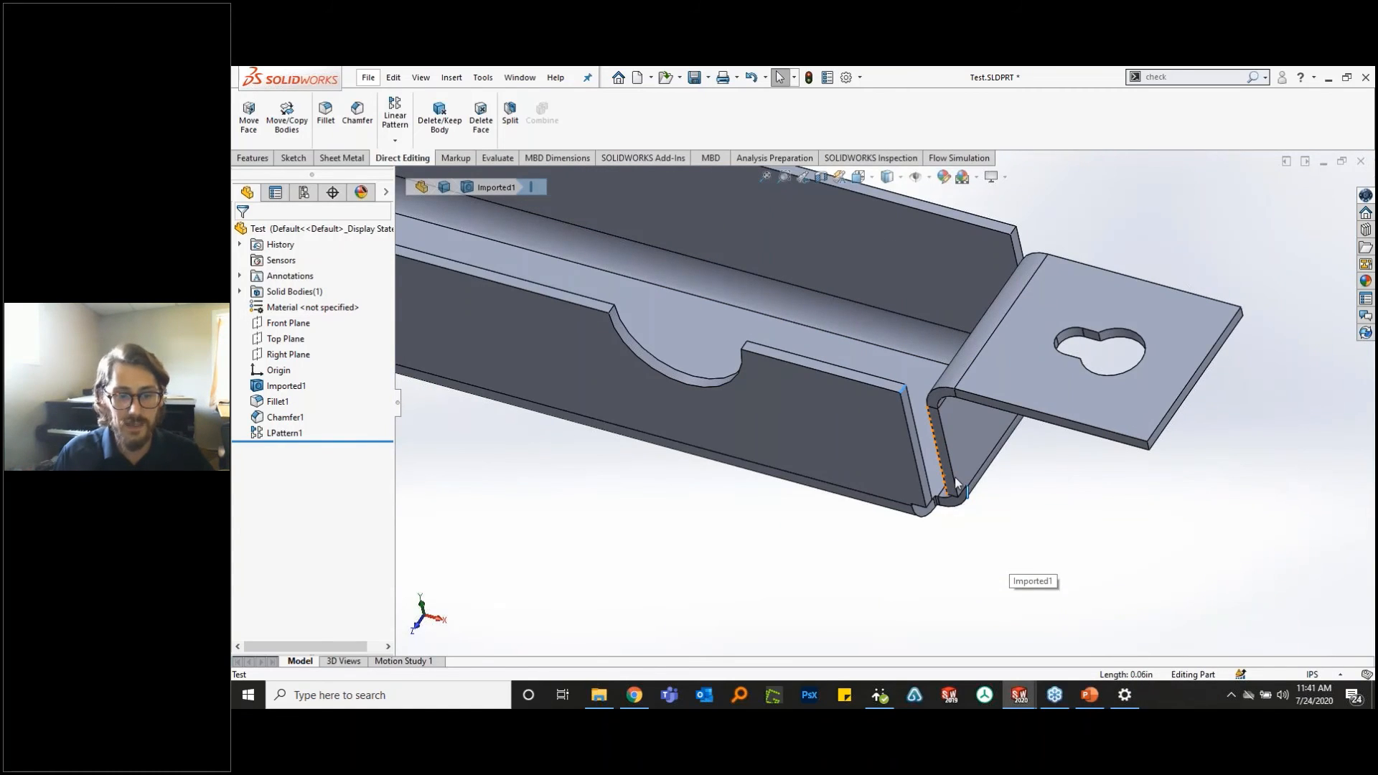
key("Escape")
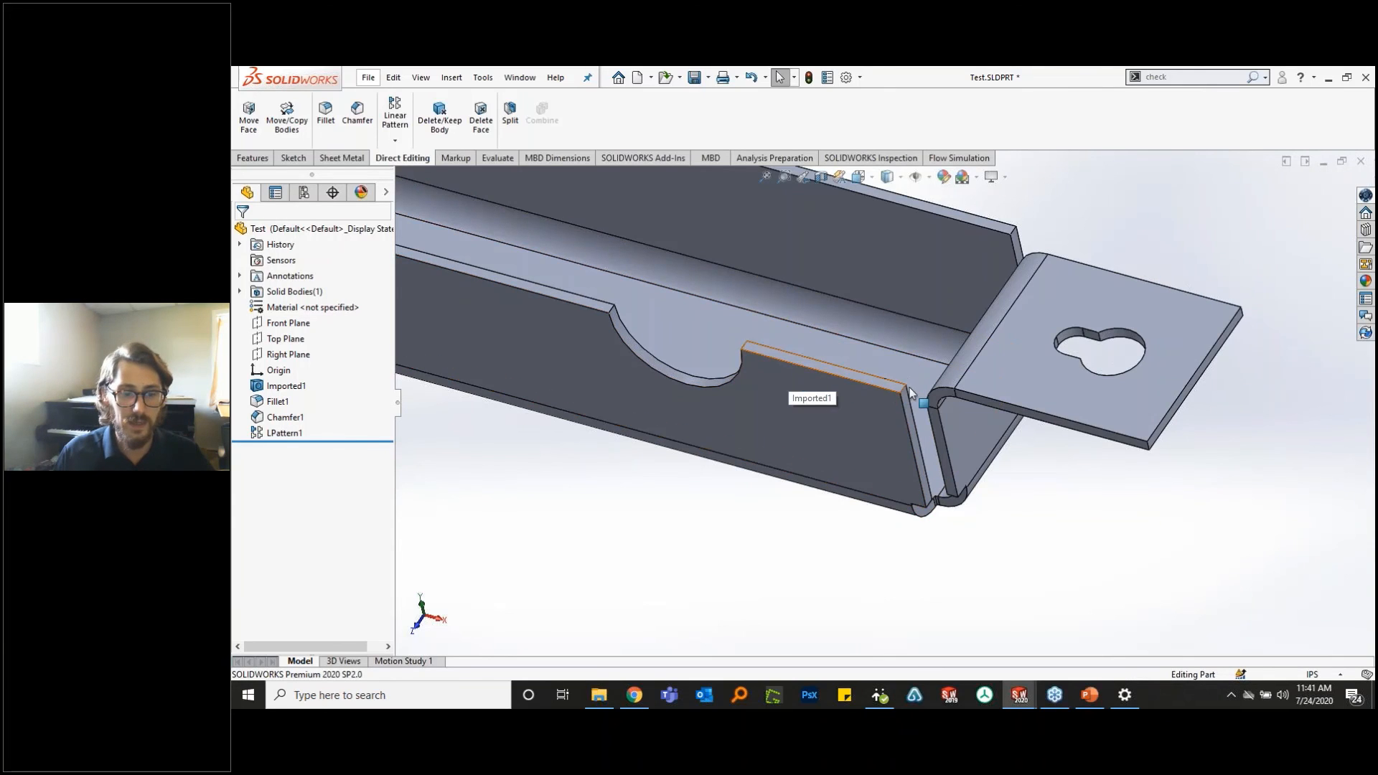
scroll(892, 400, "down", 1)
scroll(963, 437, "up", 7)
scroll(567, 330, "down", 5)
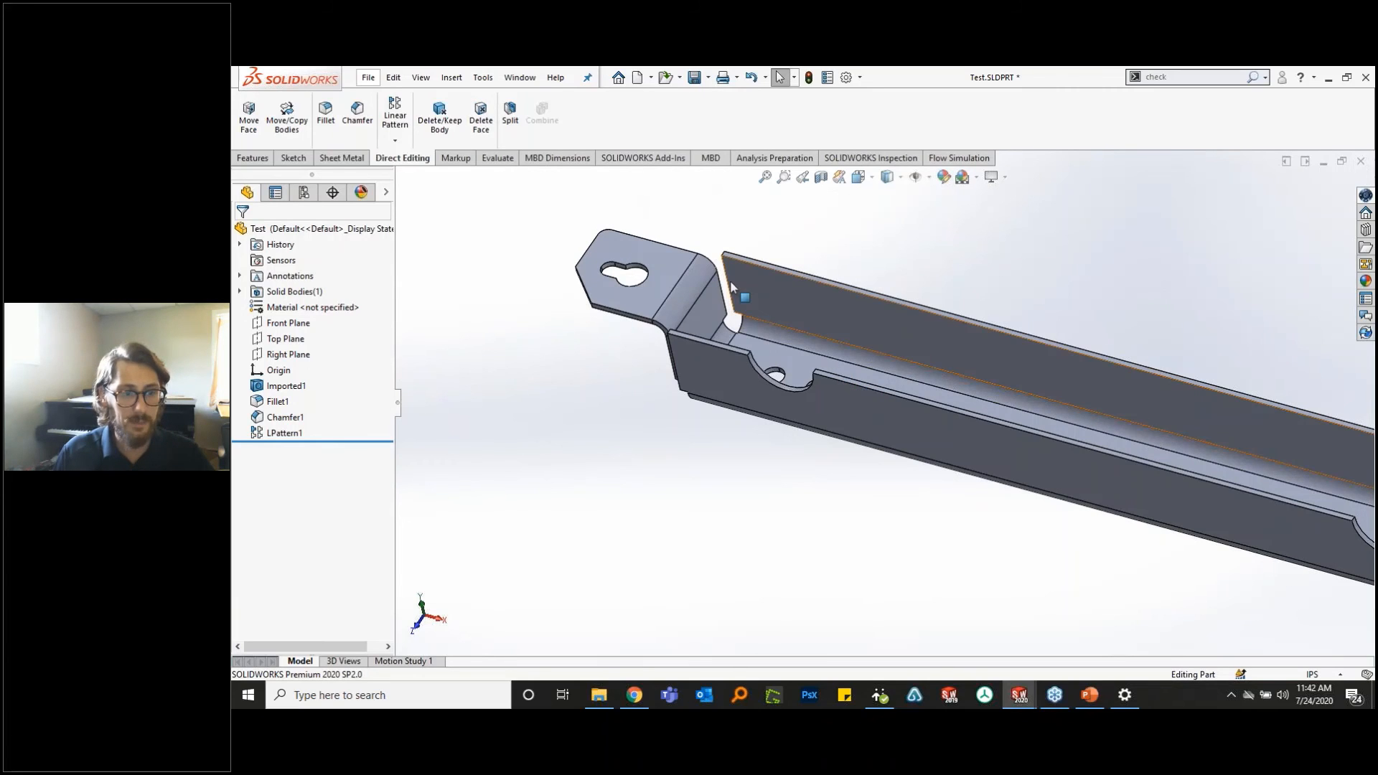
scroll(668, 287, "down", 4)
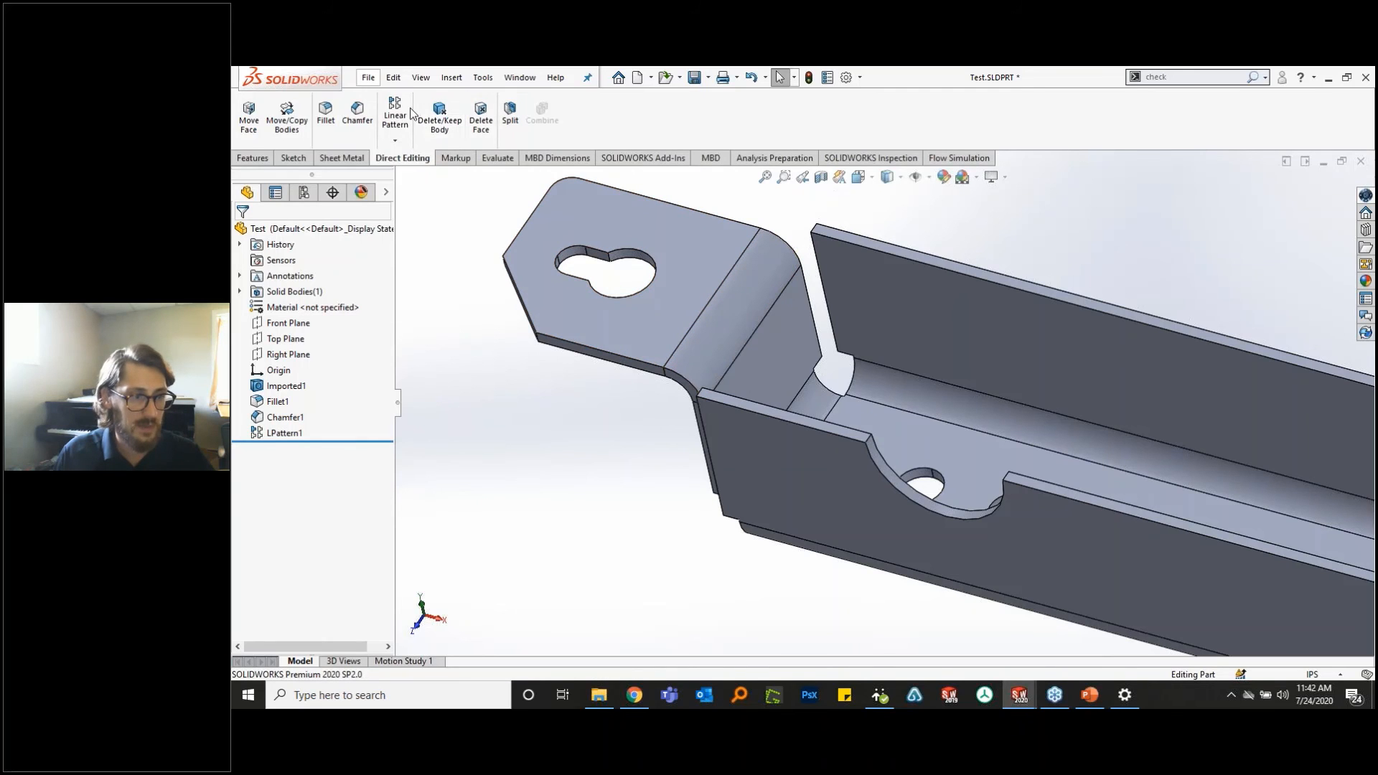
left_click(436, 123)
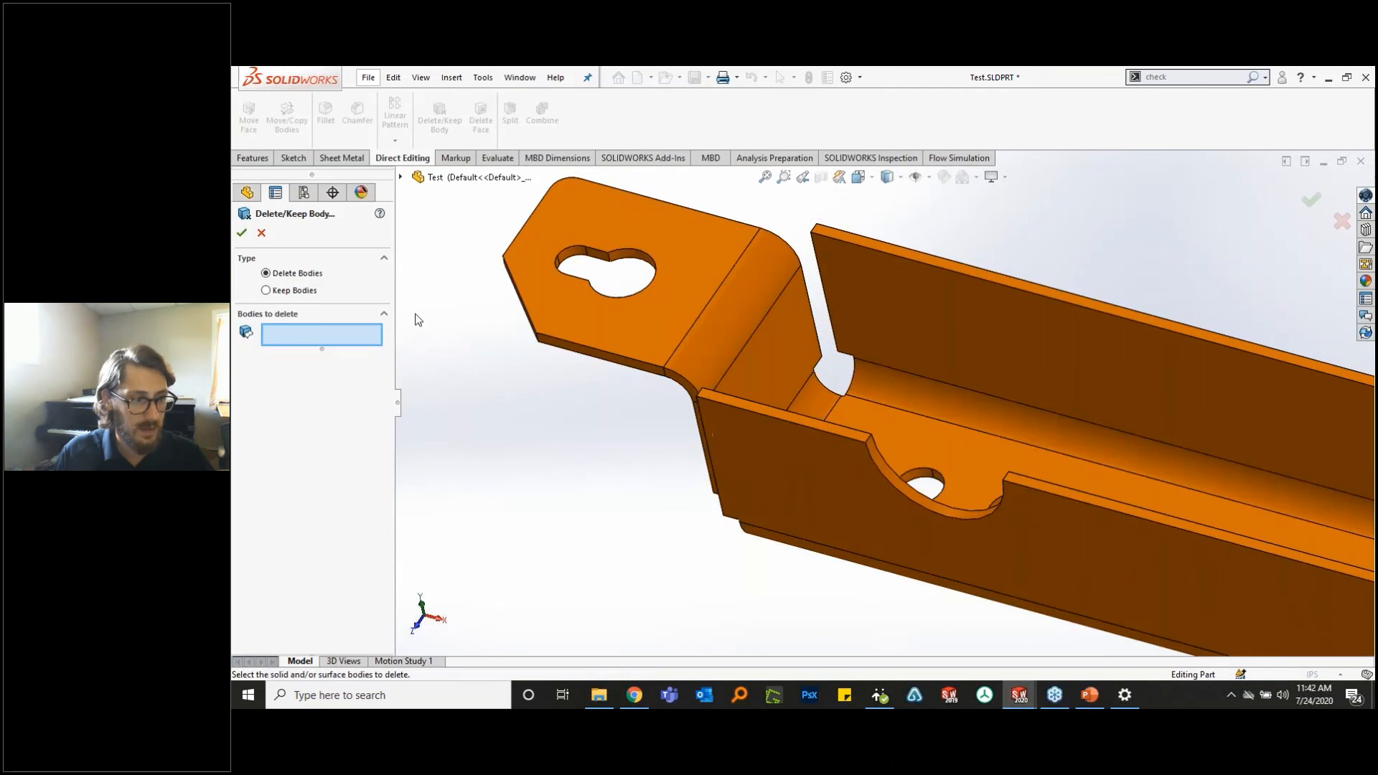
left_click(262, 232)
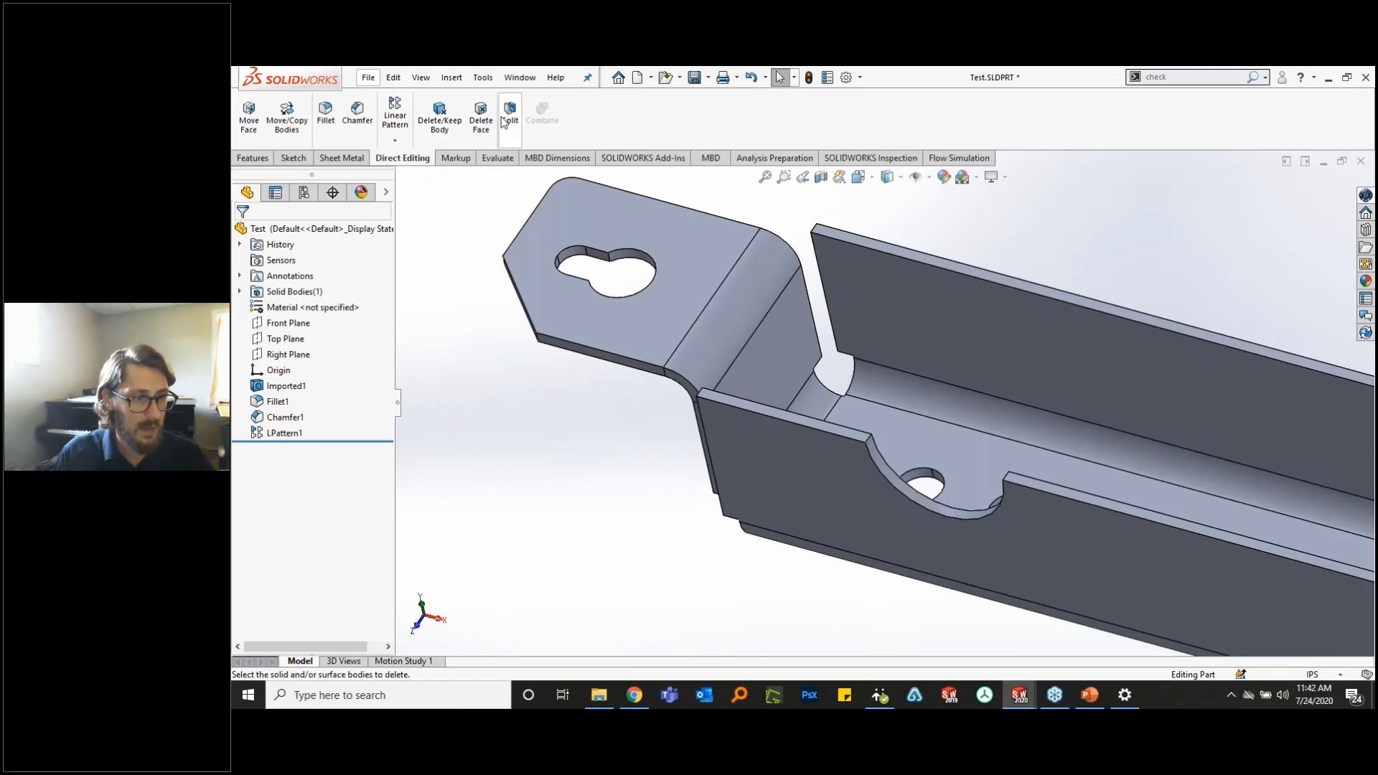
- Remove the inner and outer bend faces joining the chamfered keyhole tab to its end wall, using Delete Face with Delete and Patch
left_click(481, 119)
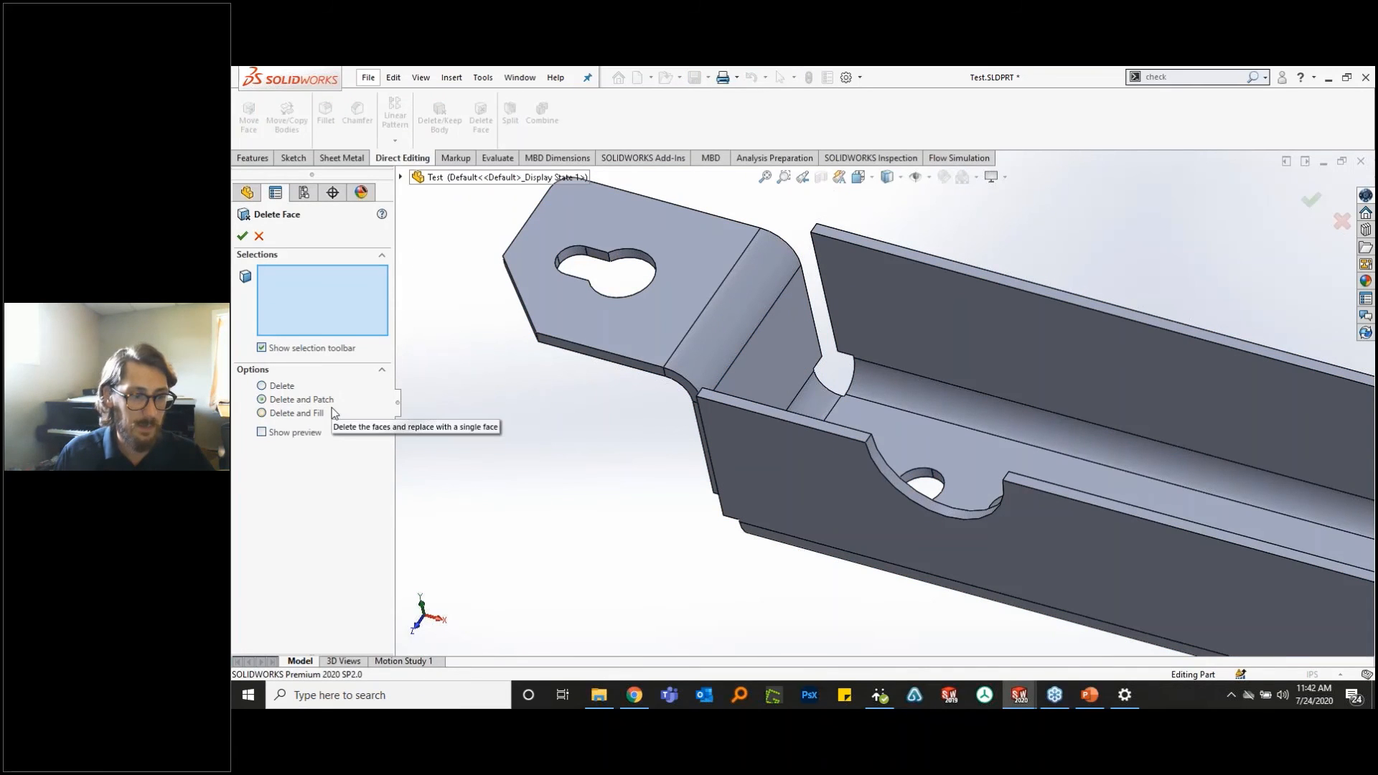
left_click(723, 316)
middle_click_drag(723, 316, 616, 435)
left_click(657, 403)
left_click(241, 238)
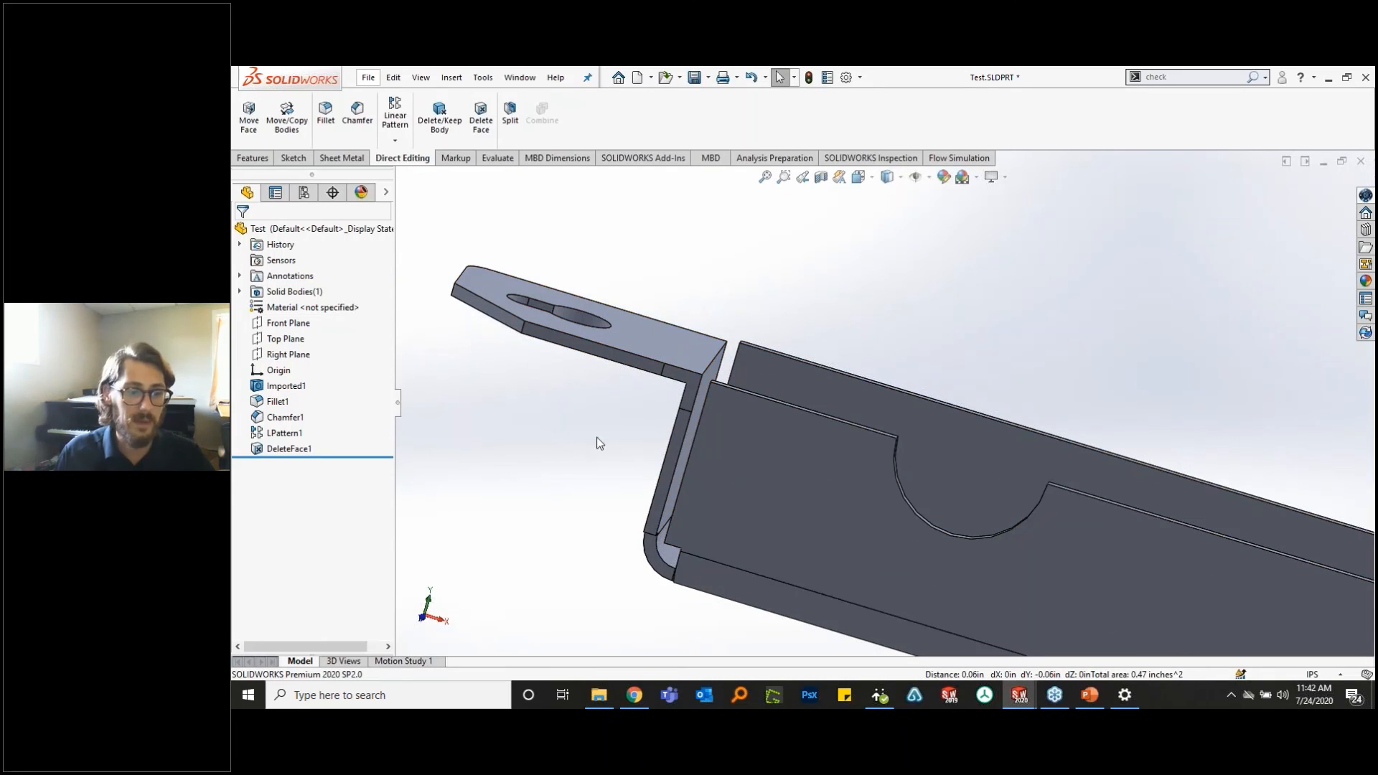
scroll(720, 428, "down", 2)
middle_click_drag(720, 429, 691, 347)
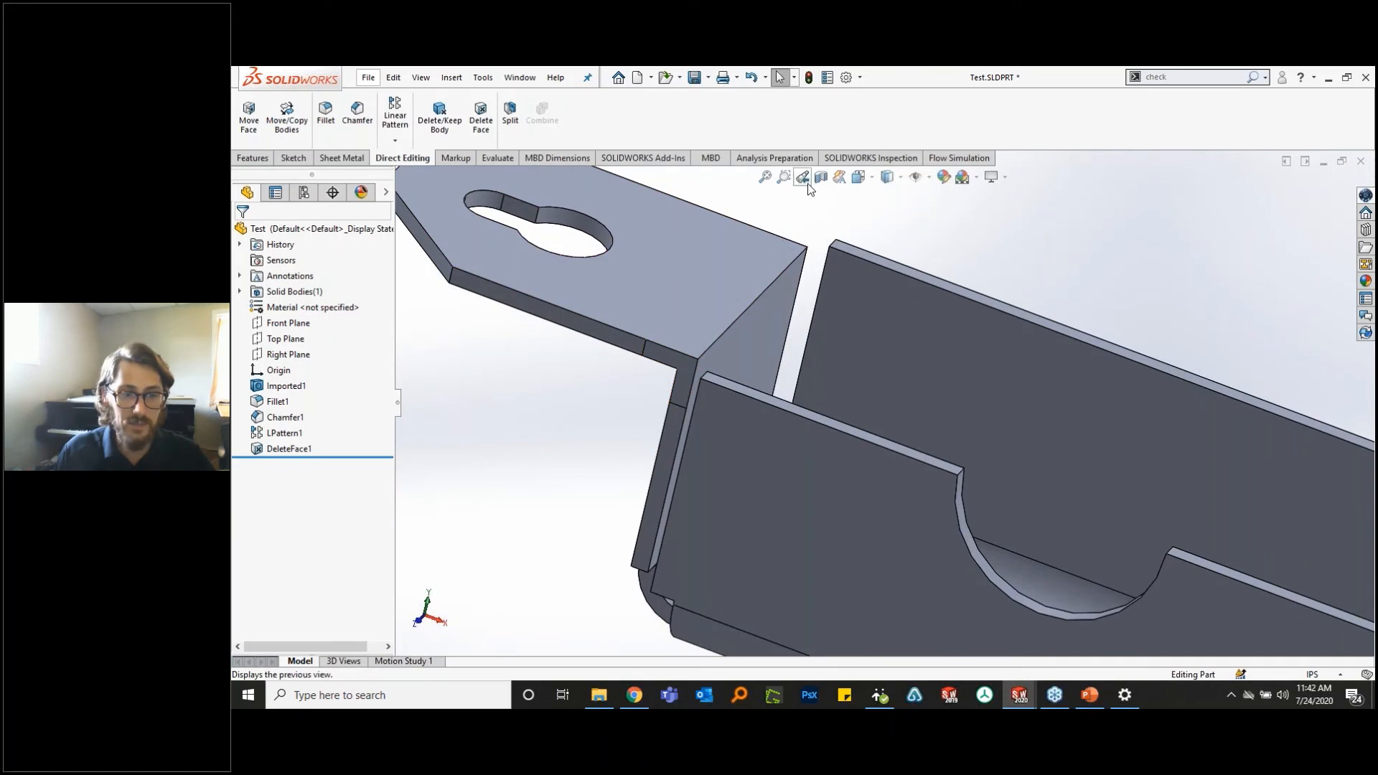
scroll(725, 327, "up", 4)
scroll(817, 382, "down", 3)
middle_click_drag(816, 381, 787, 423)
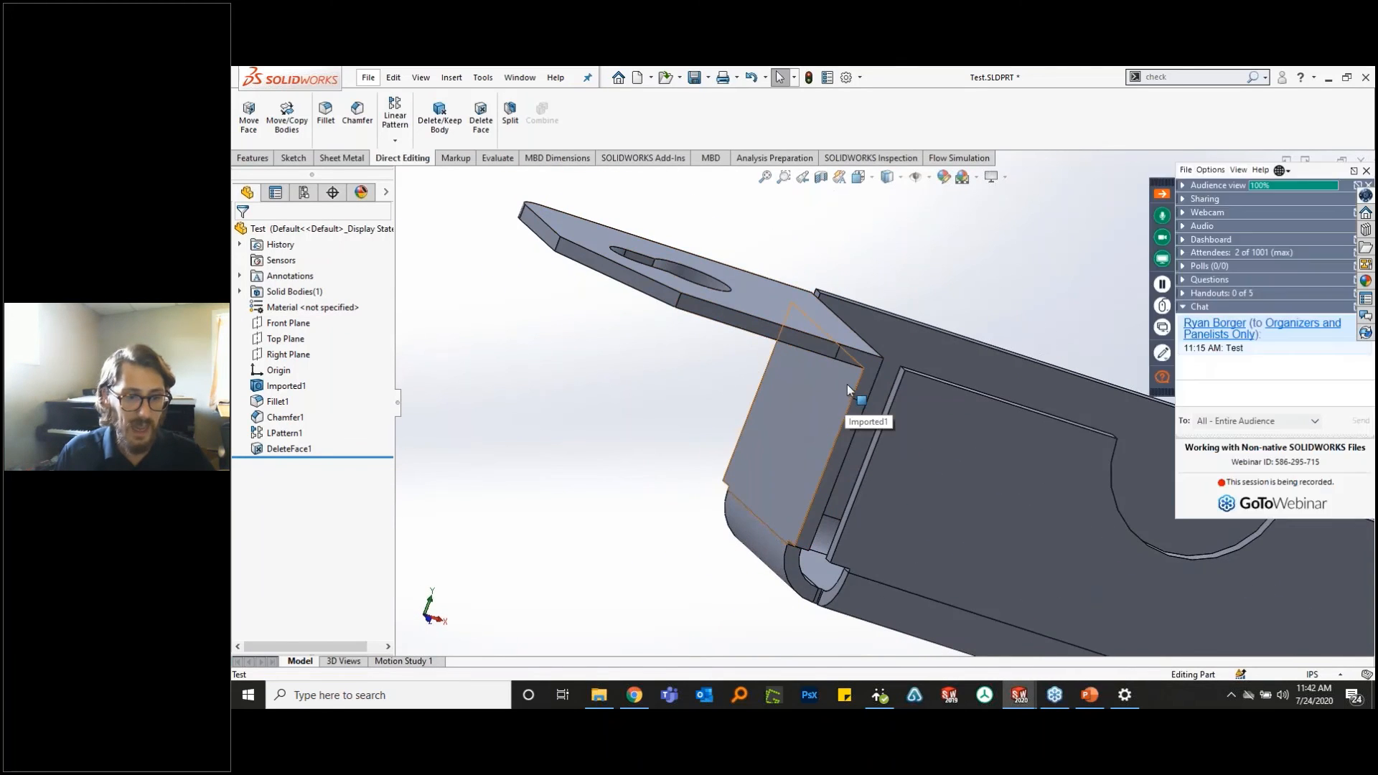
middle_click_drag(847, 385, 649, 458)
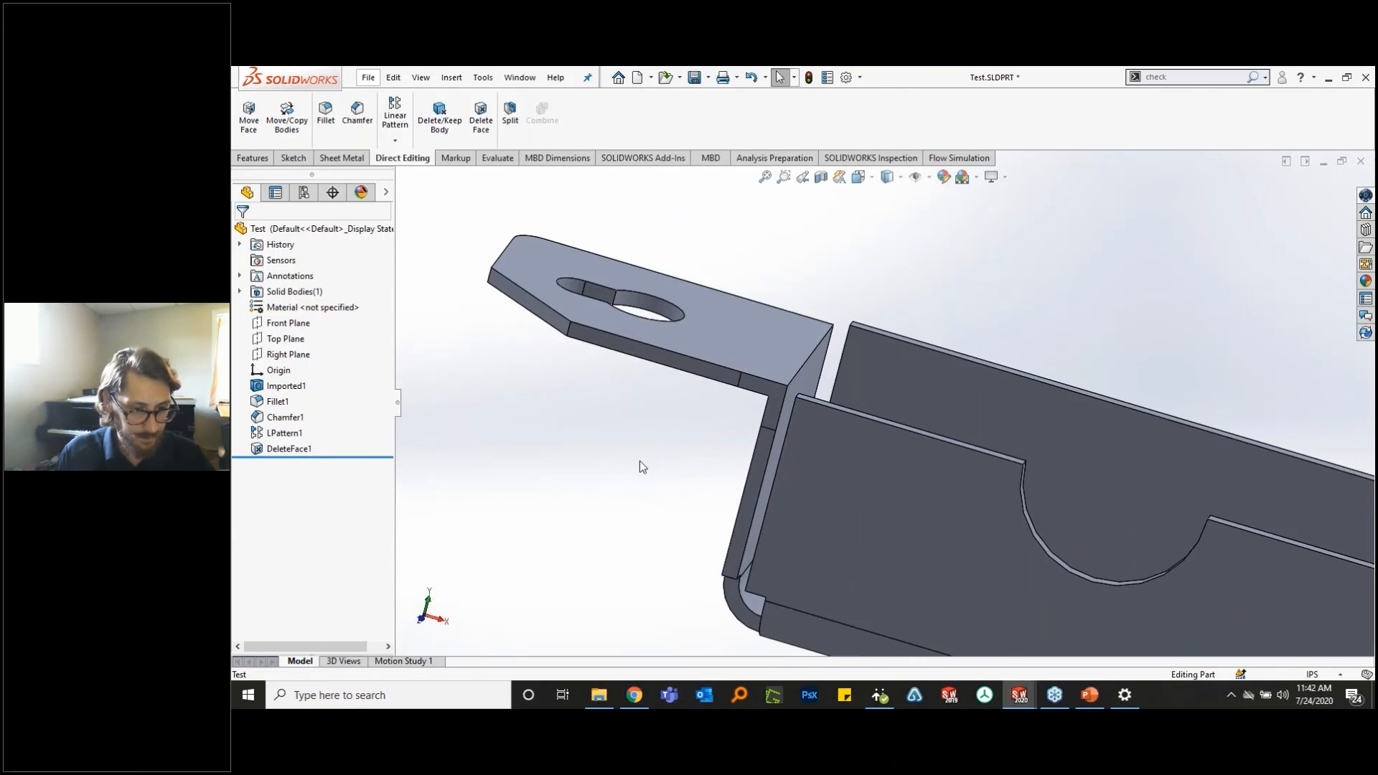
- Remove the inner and outer bend faces joining the notched front wall to the floor, using Delete Face with Delete and Patch
middle_click_drag(707, 286, 743, 355)
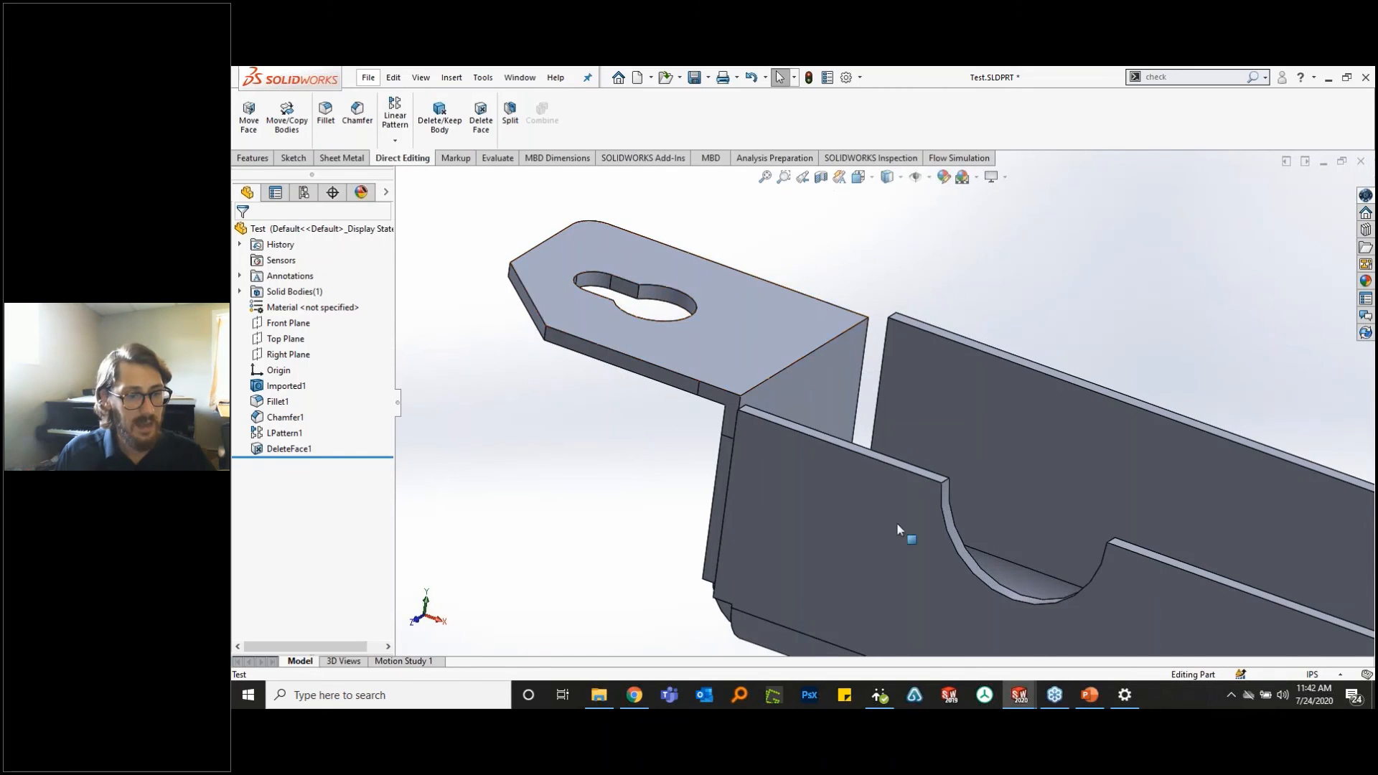
scroll(1104, 602, "up", 4)
scroll(1105, 600, "up", 3)
scroll(1087, 520, "down", 5)
scroll(465, 275, "down", 3)
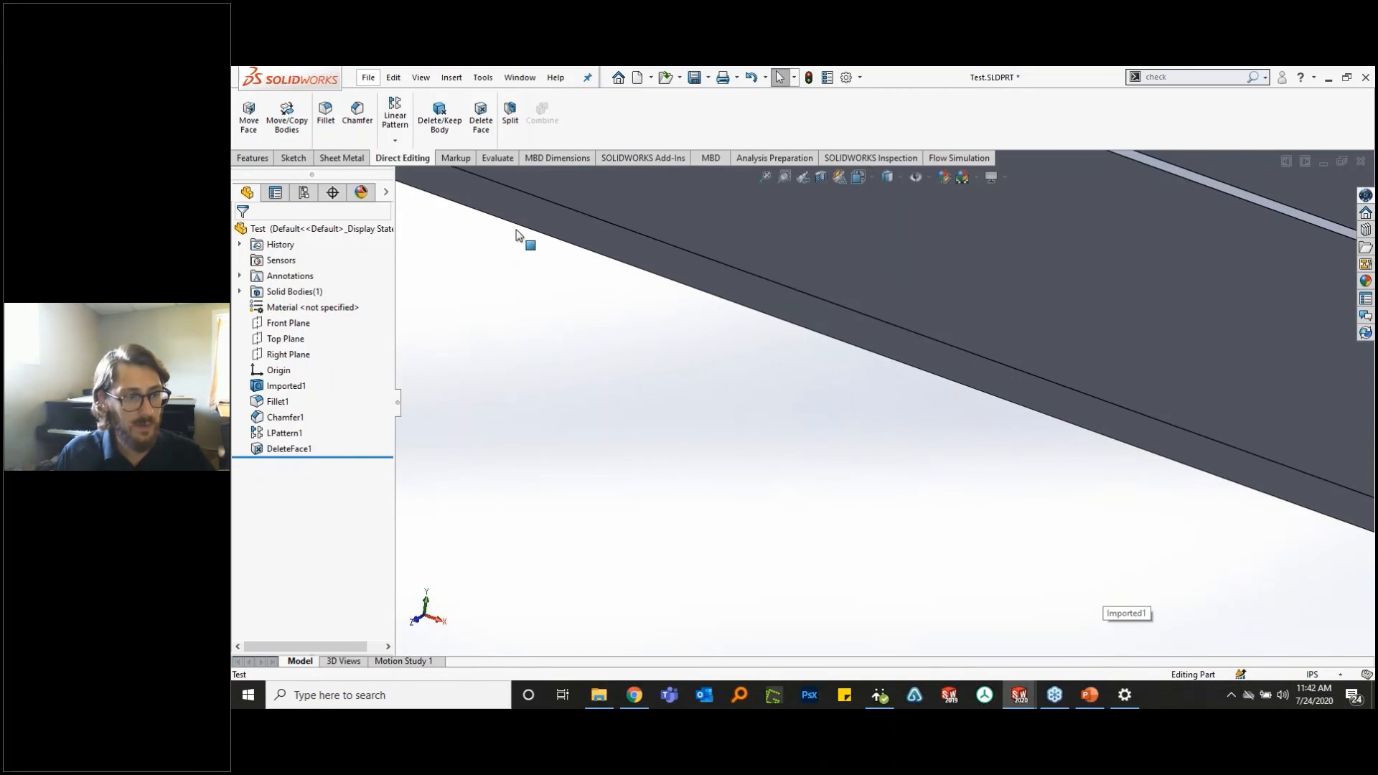
scroll(515, 231, "up", 4)
left_click(481, 118)
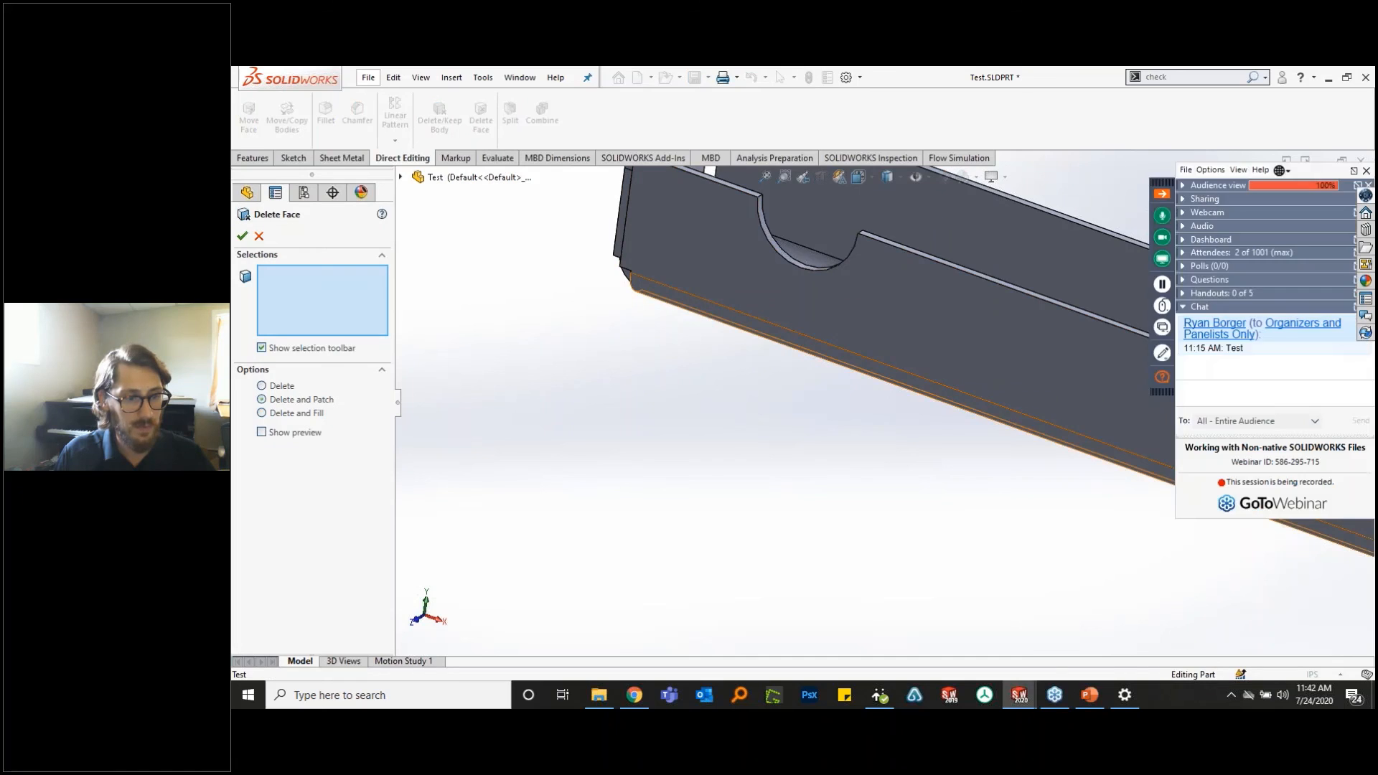
left_click(704, 331)
middle_click_drag(703, 333, 607, 337)
left_click(729, 280)
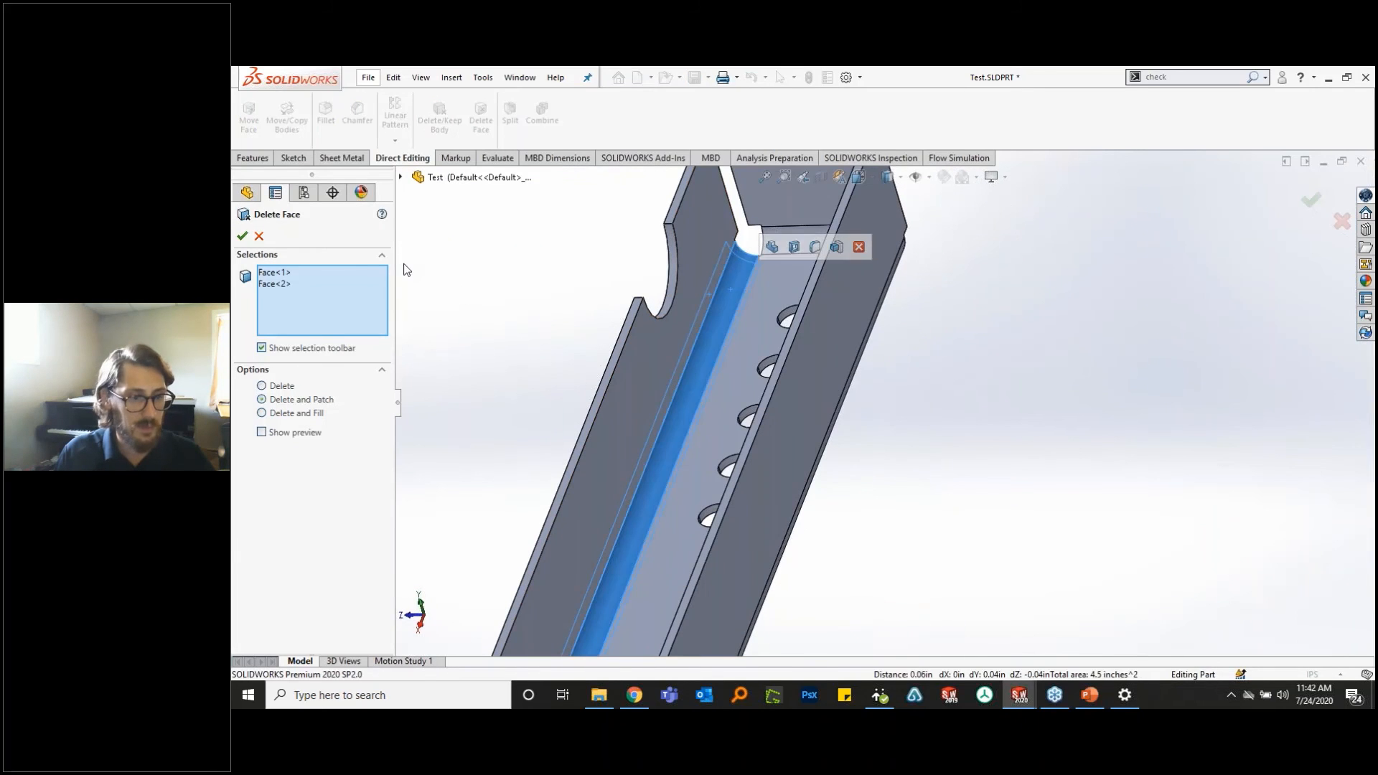
left_click(242, 236)
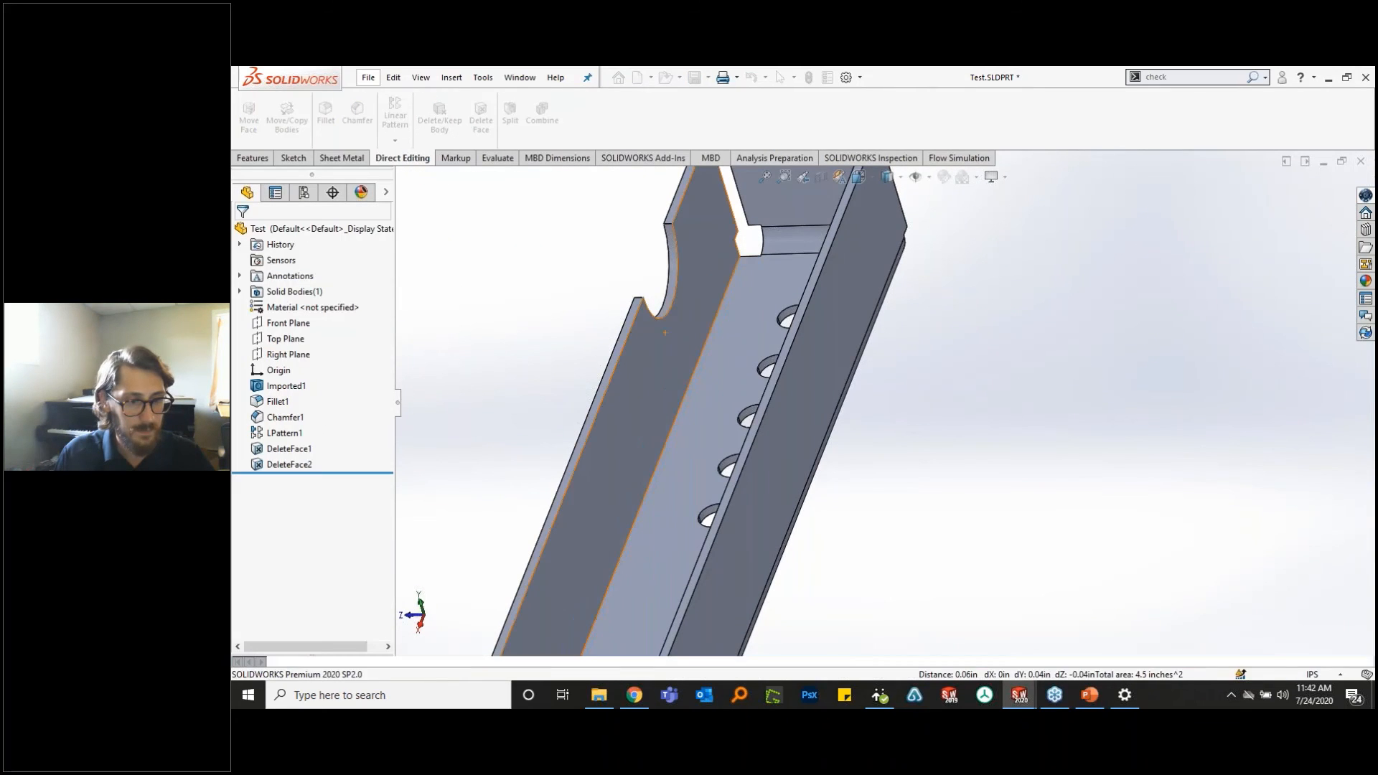
mouse_move(717, 344)
middle_mouse_down()
mouse_move(793, 319)
mouse_move(714, 295)
mouse_move(907, 308)
mouse_move(696, 329)
middle_mouse_up()
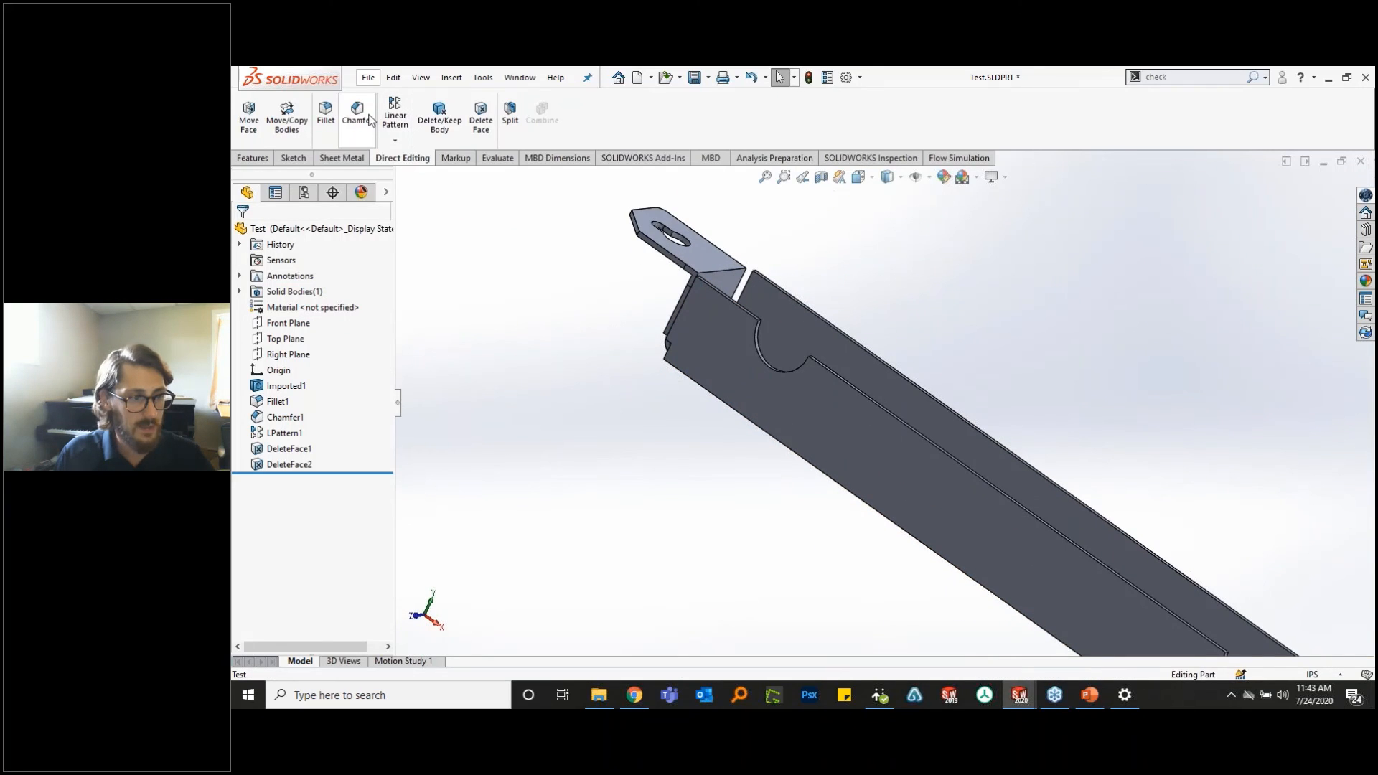
- Translate the chamfered keyhole tab's upper face outward by 0.065 in (.125-.06) with Move Face, using the end wall's short vertical edge as direction
left_click(248, 115)
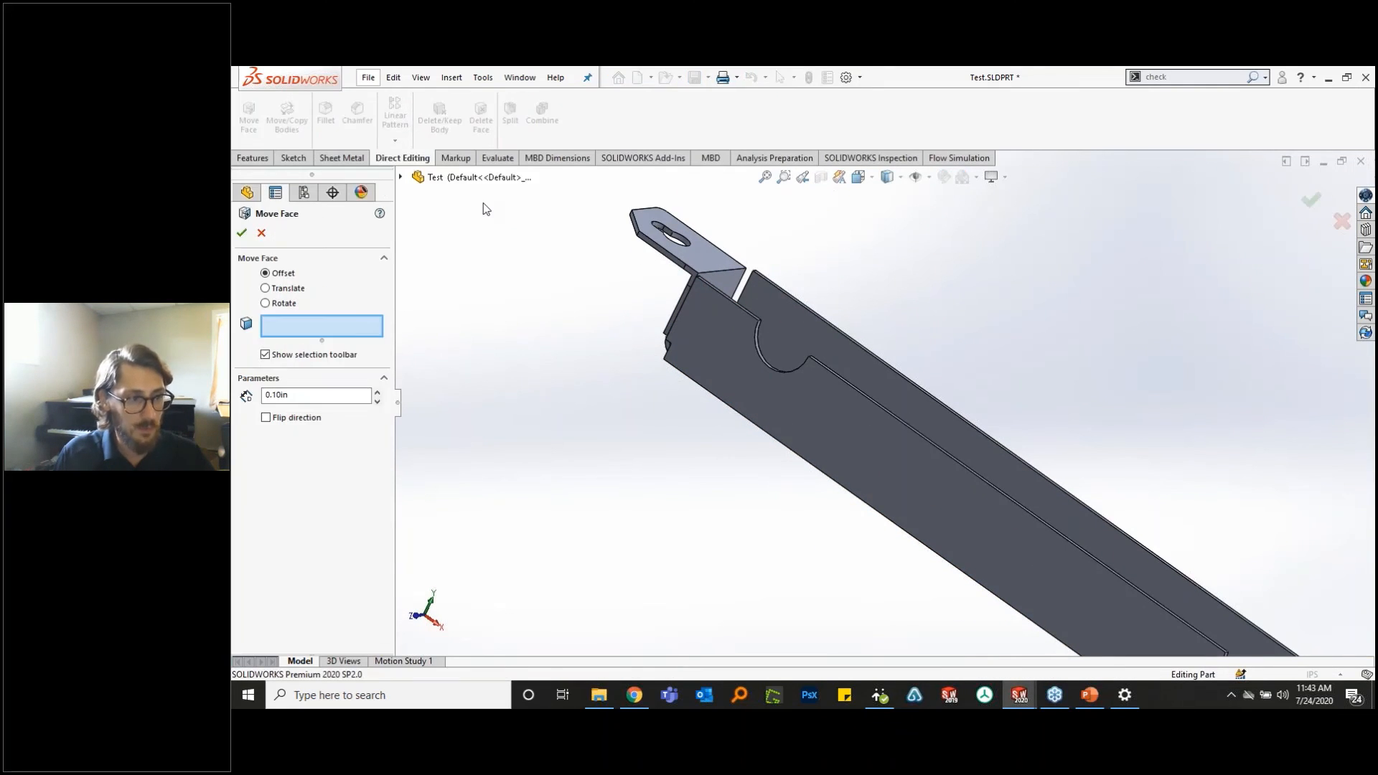
left_click(286, 289)
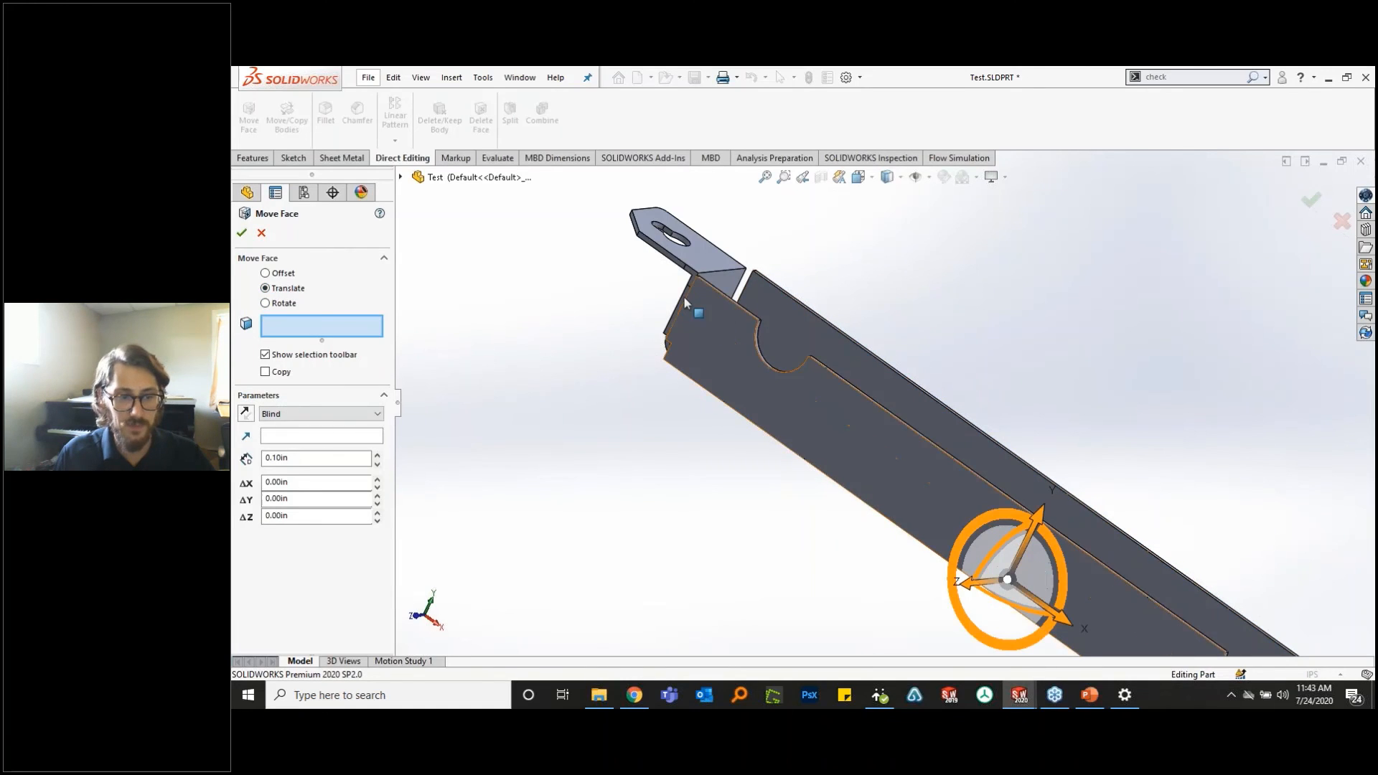
left_click(703, 248)
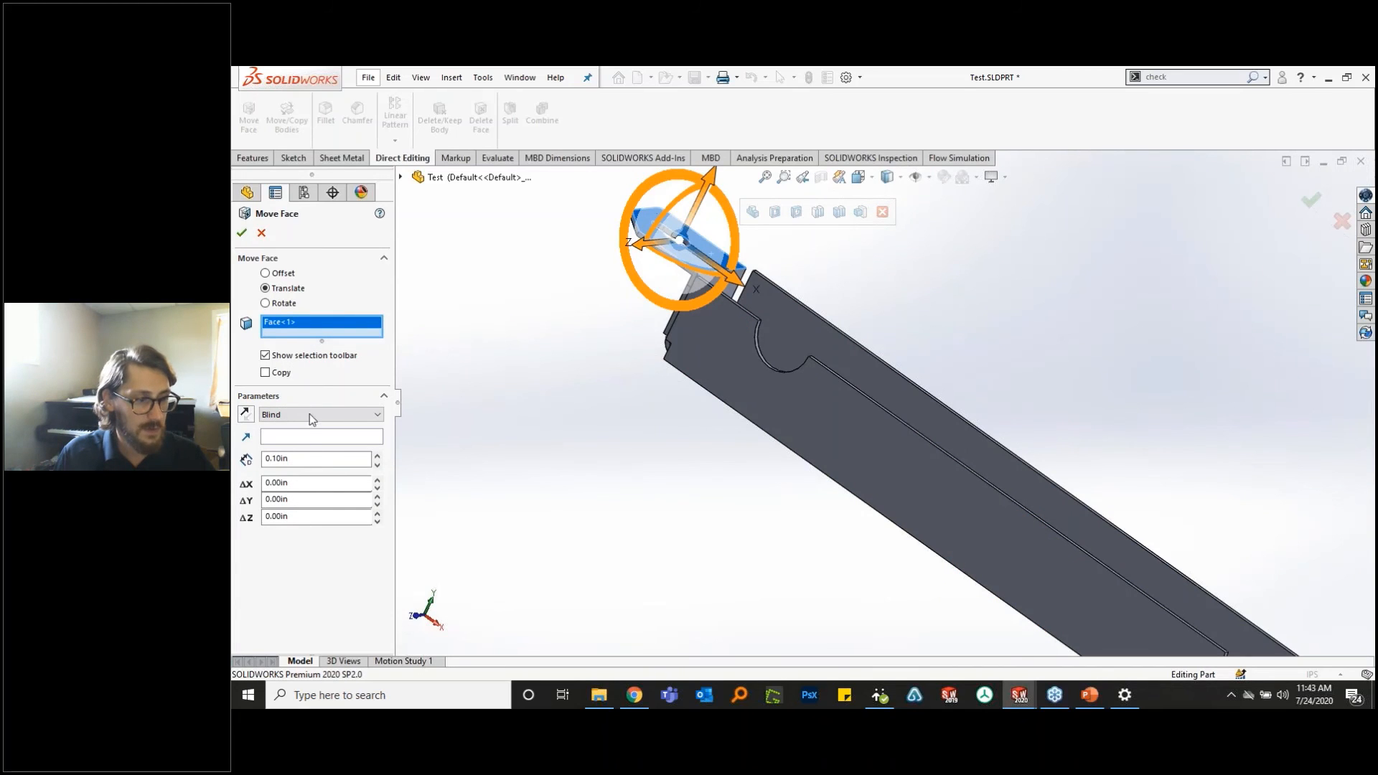
scroll(754, 252, "down", 4)
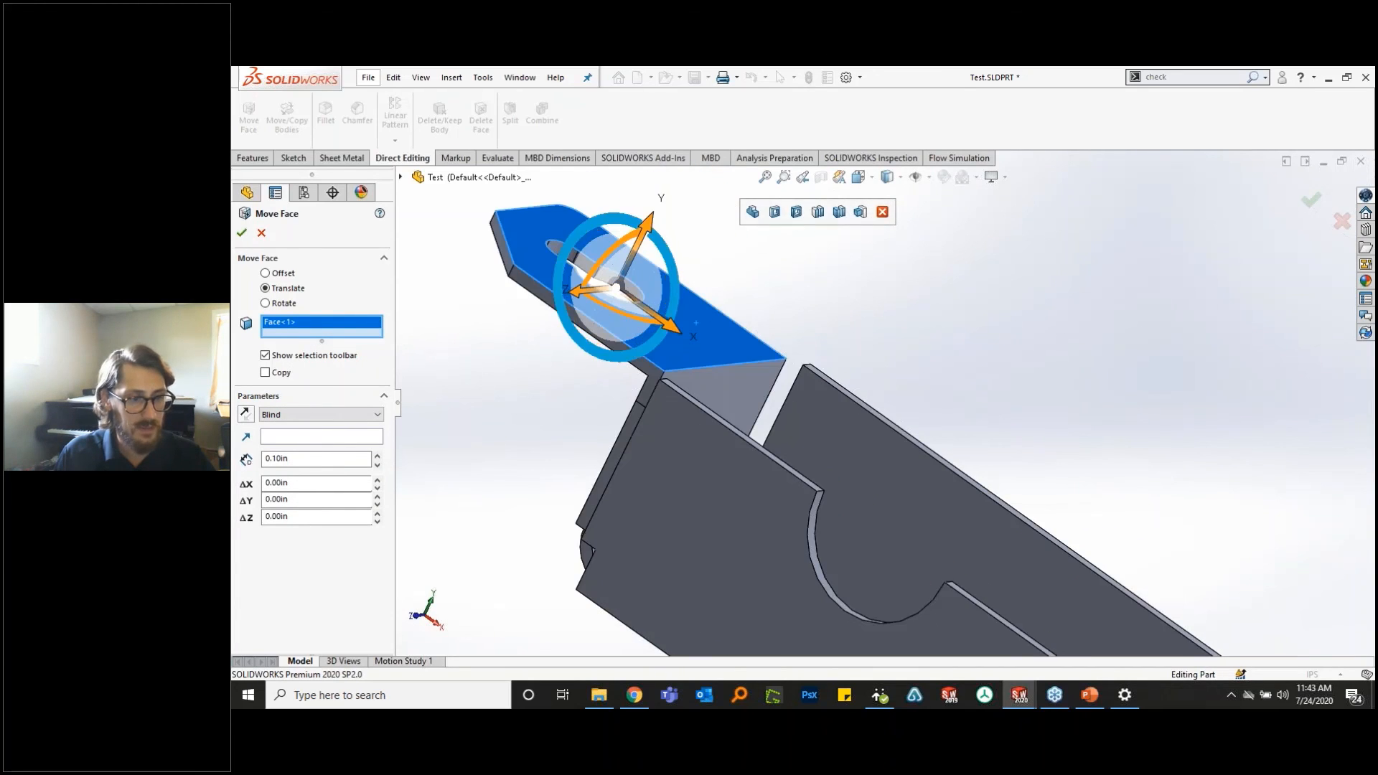
middle_click_drag(754, 252, 729, 254)
left_click(330, 437)
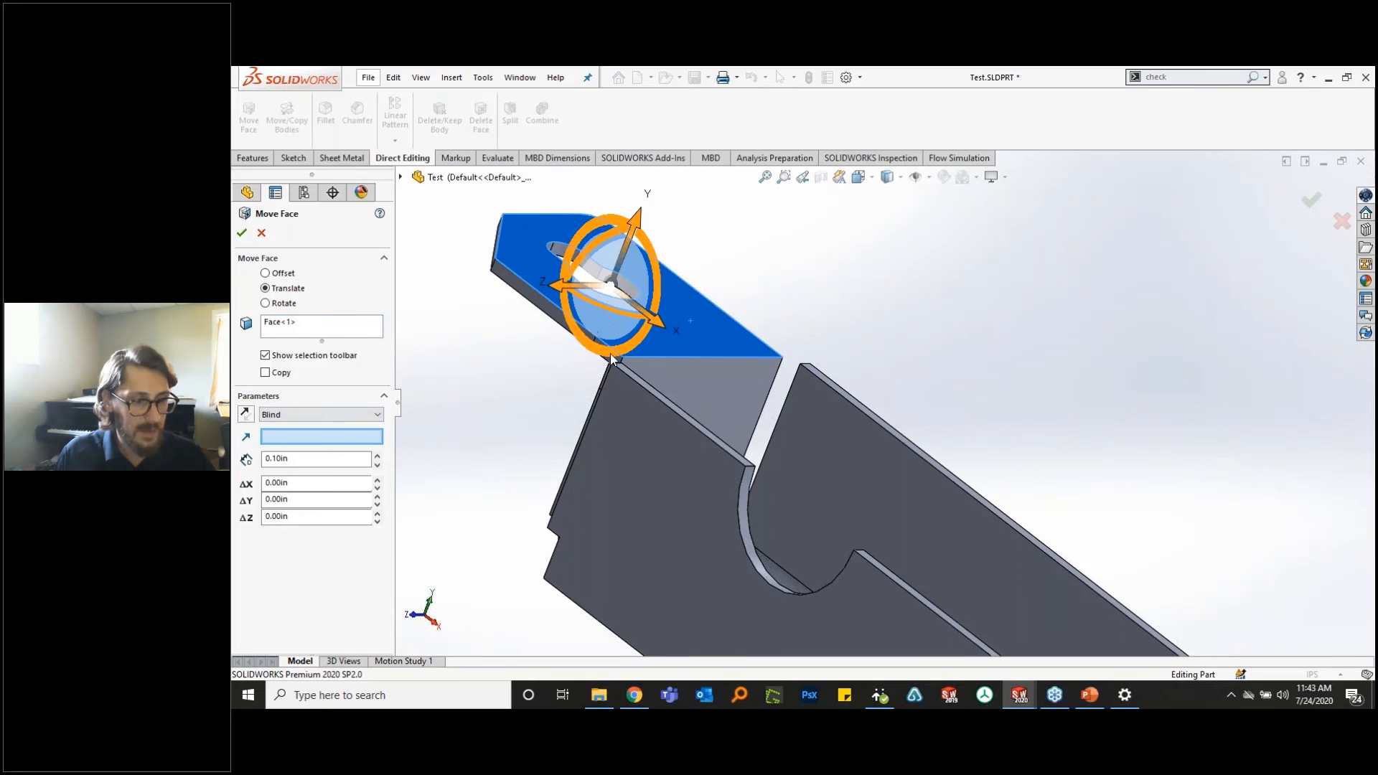
scroll(611, 359, "down", 3)
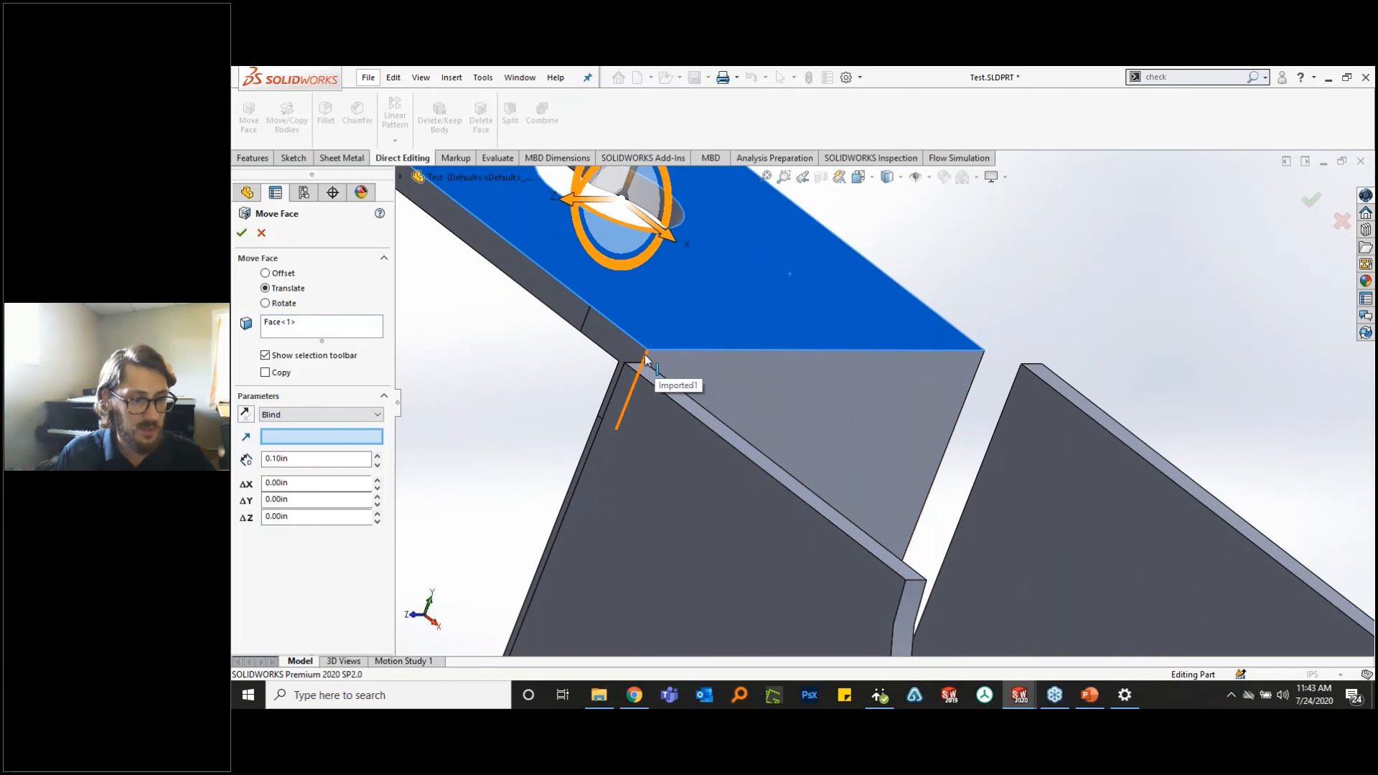
left_click(645, 359)
scroll(678, 326, "up", 3)
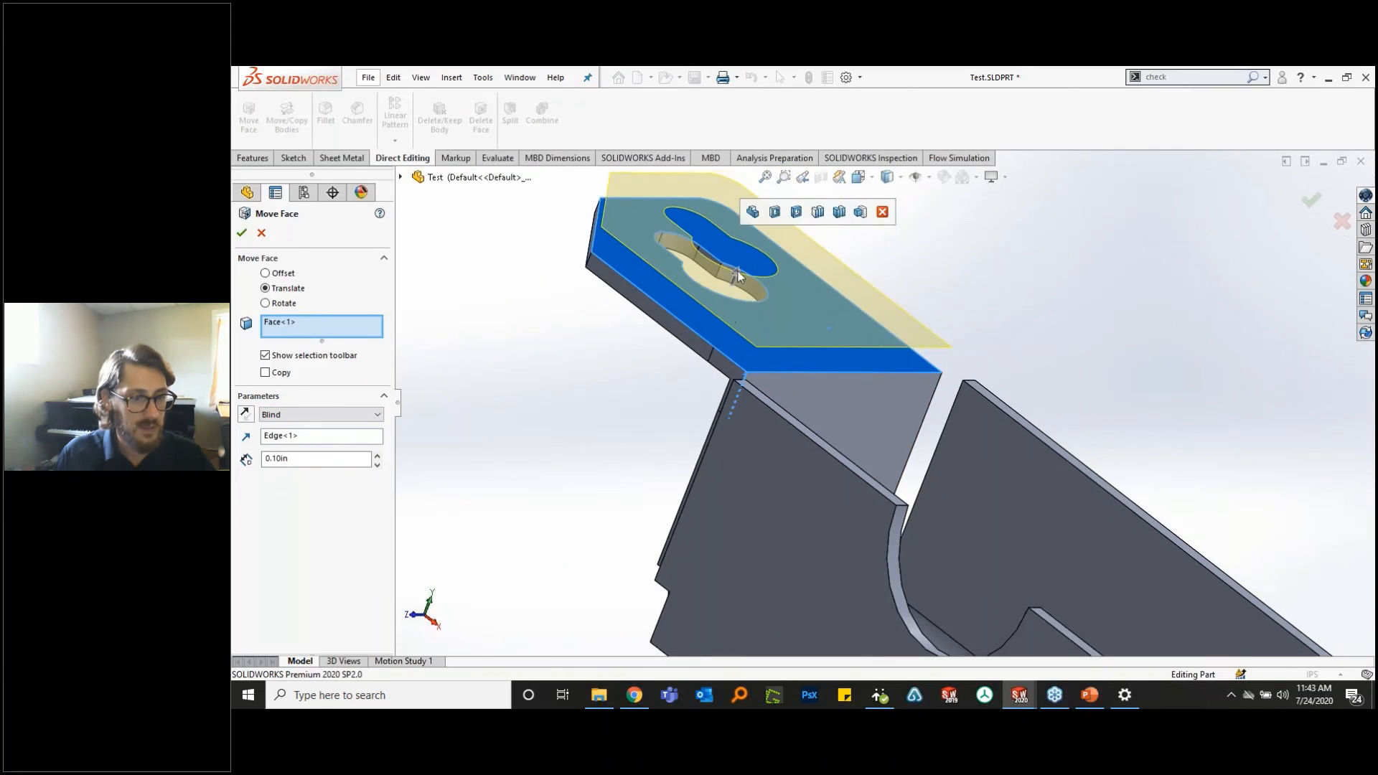
left_click(294, 458)
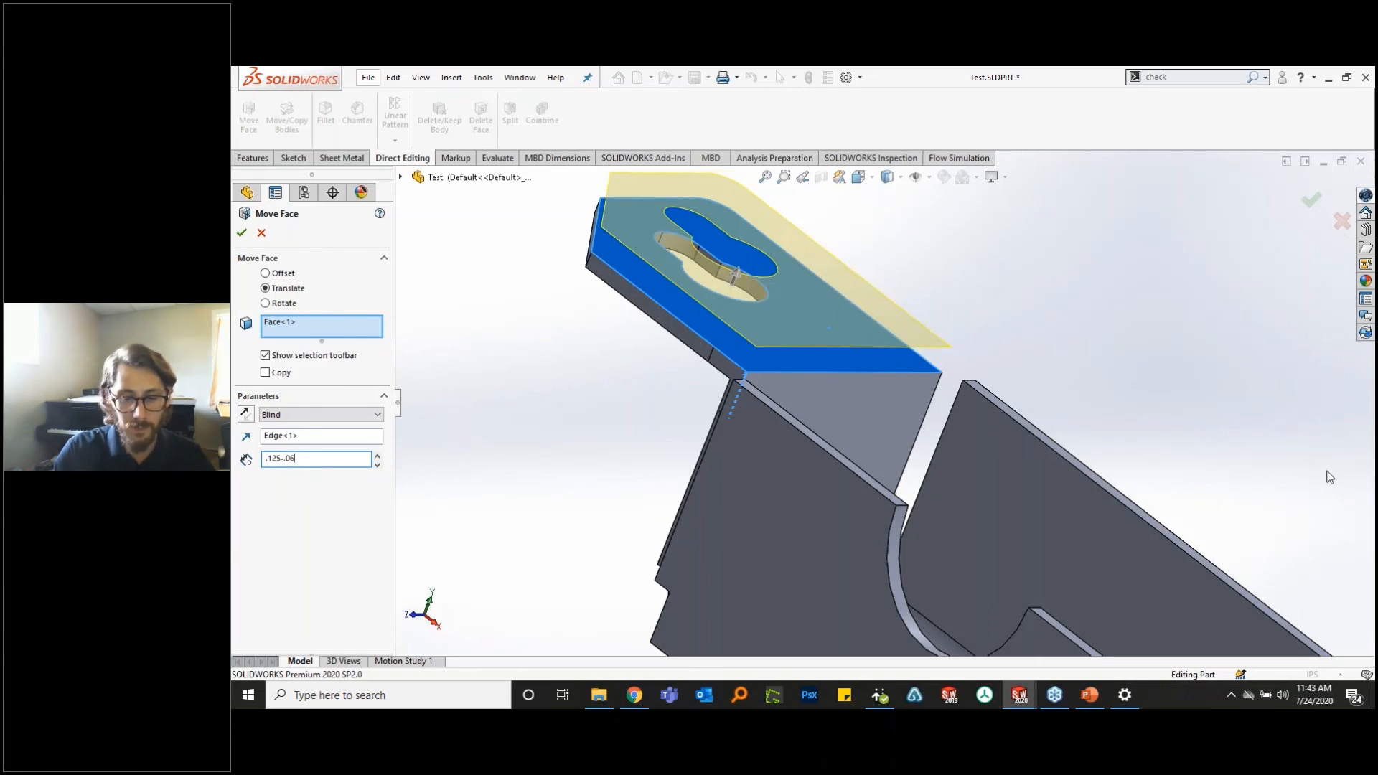
key("Return")
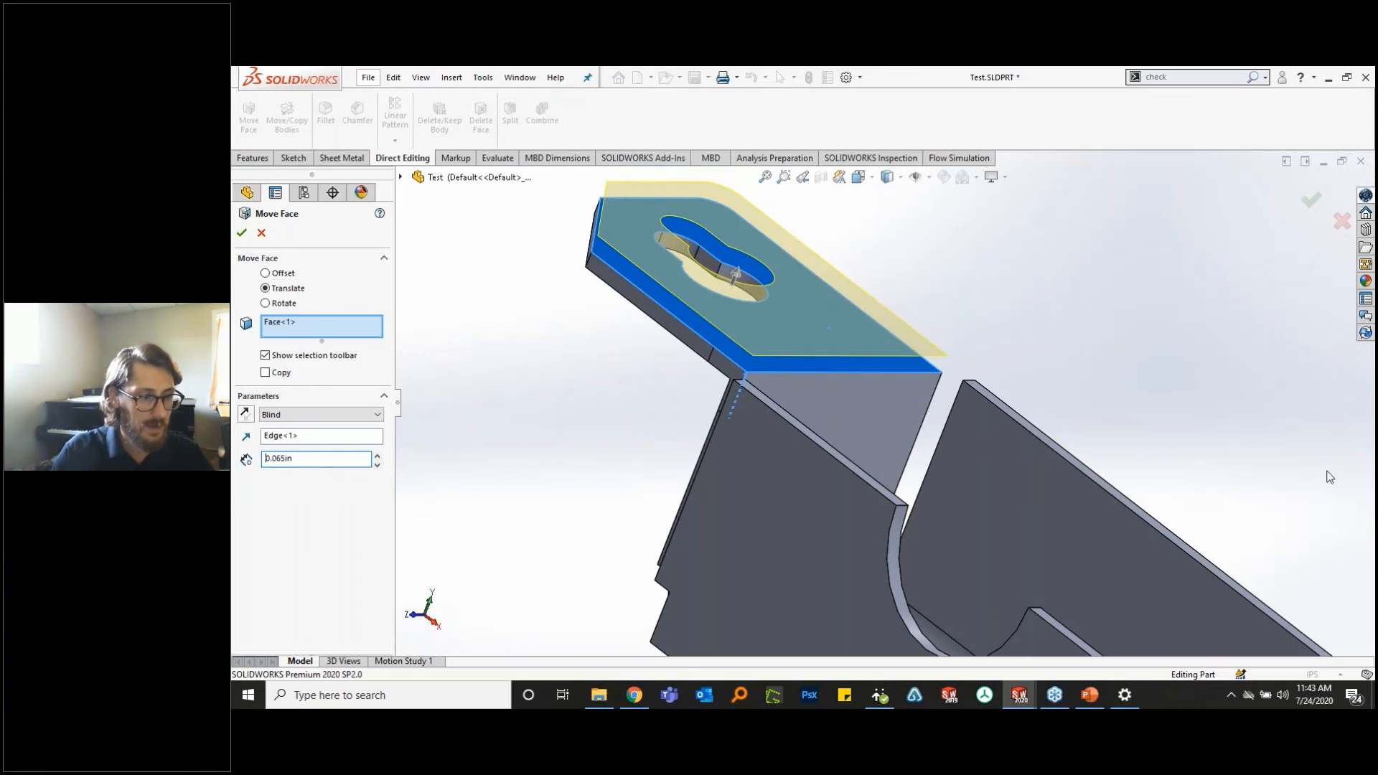
left_click(241, 234)
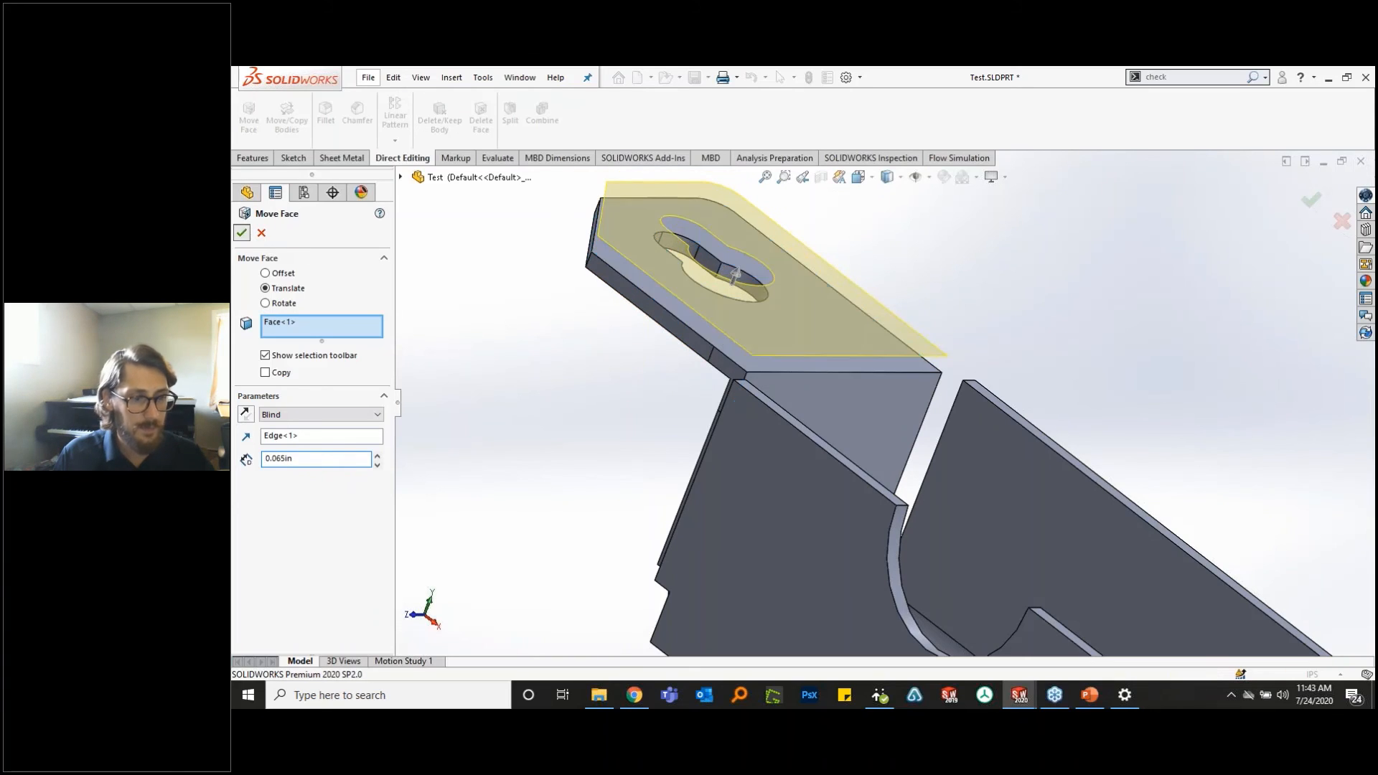
- Examine the thickened chamfered tab, its squared corner and the bend relief, and compare them with the unmodified tab at the other end
middle_click_drag(788, 349, 816, 332)
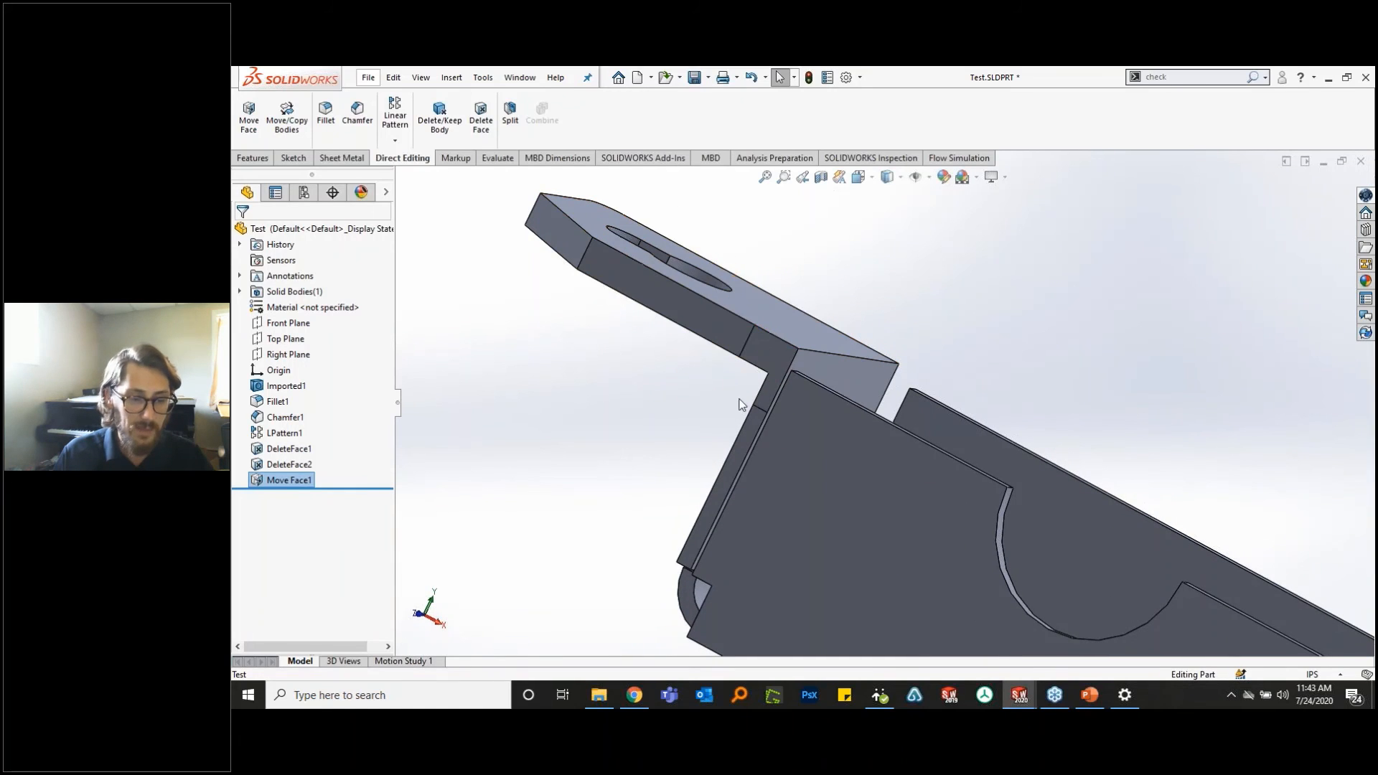
middle_click_drag(754, 394, 901, 456)
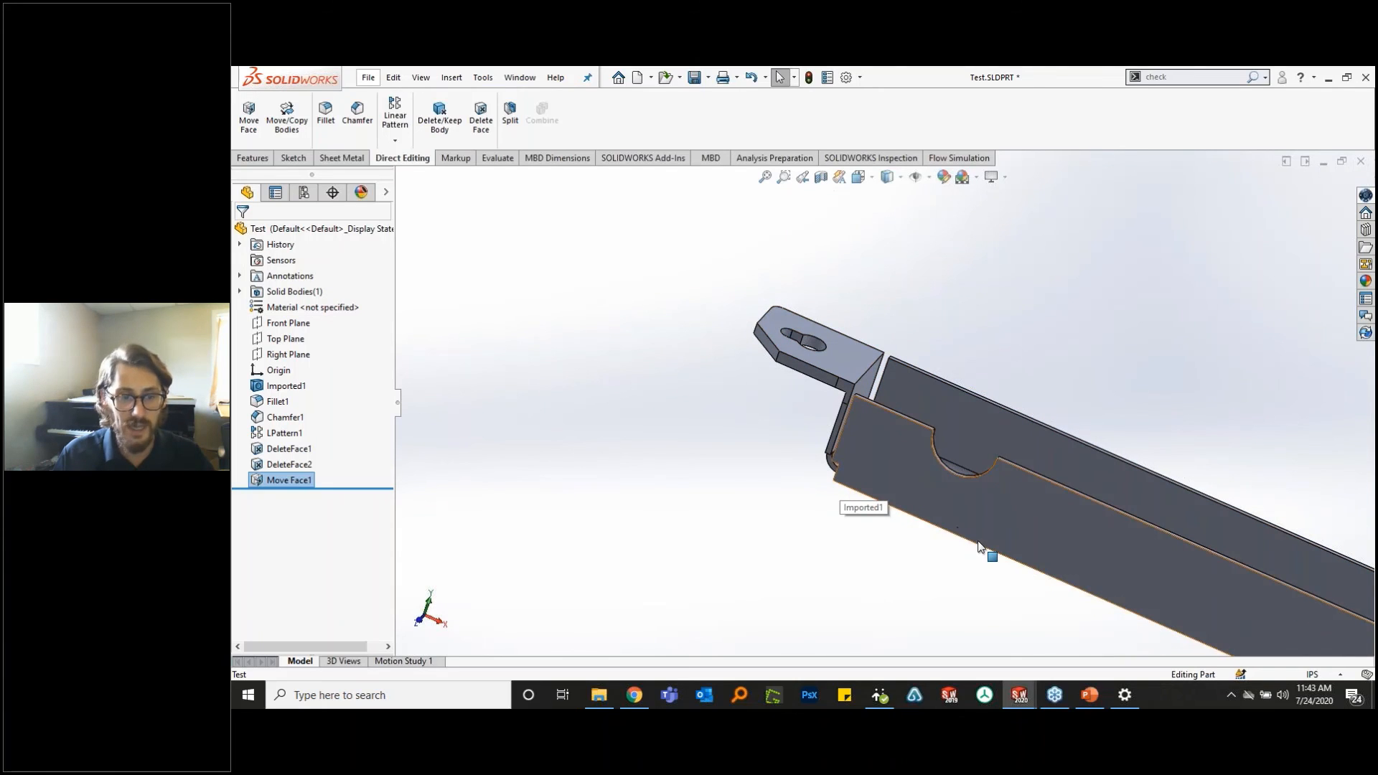
scroll(965, 546, "down", 5)
middle_click_drag(763, 373, 871, 329)
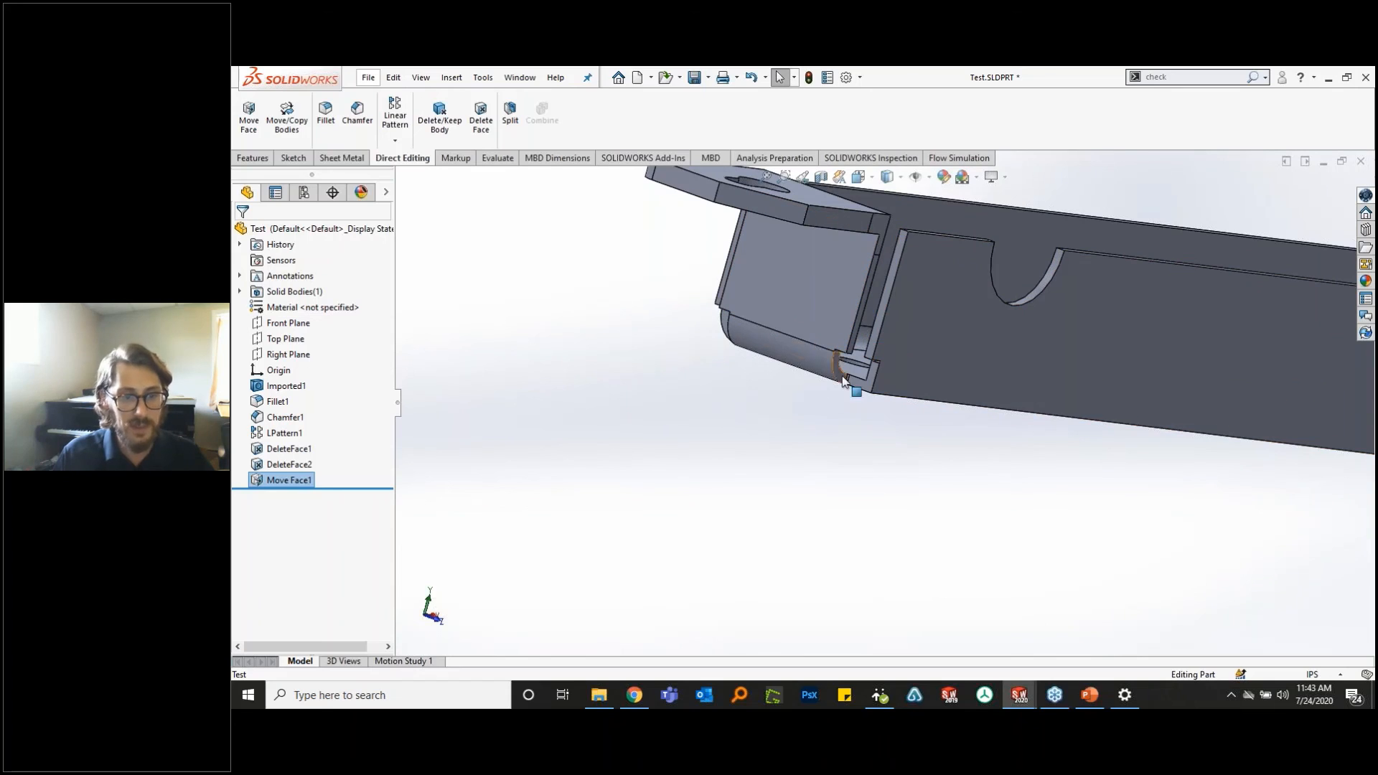
scroll(1046, 389, "up", 3)
scroll(1047, 393, "down", 2)
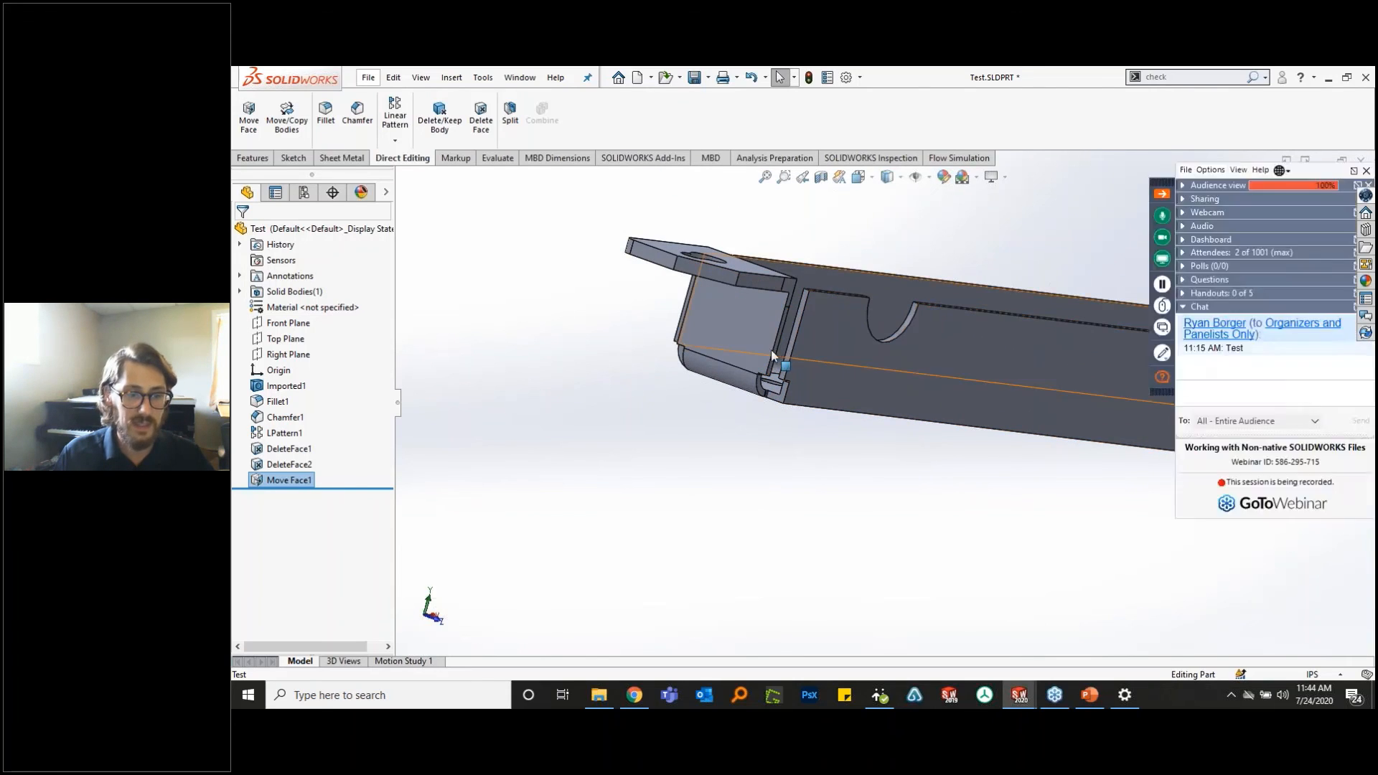
middle_click_drag(786, 356, 998, 395)
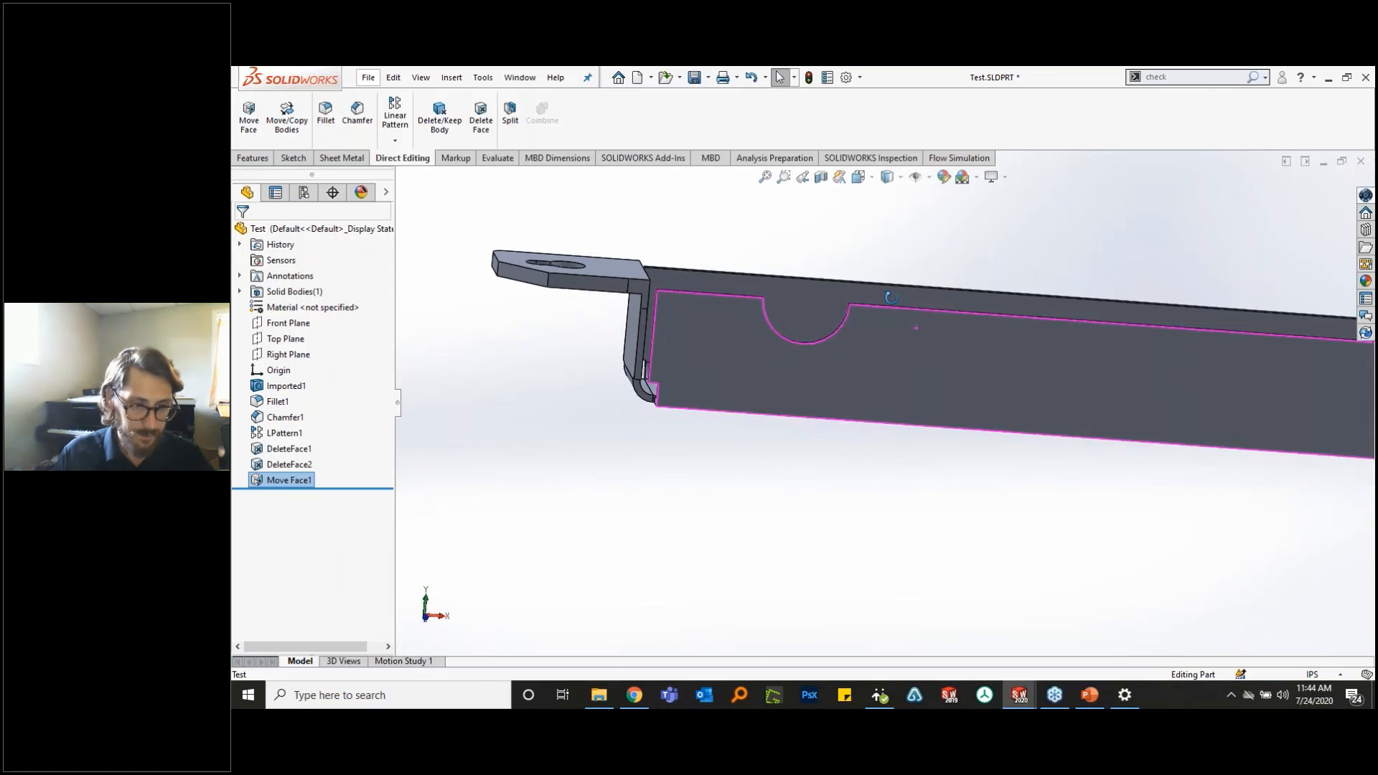
scroll(1009, 404, "up", 5)
scroll(1009, 398, "down", 8)
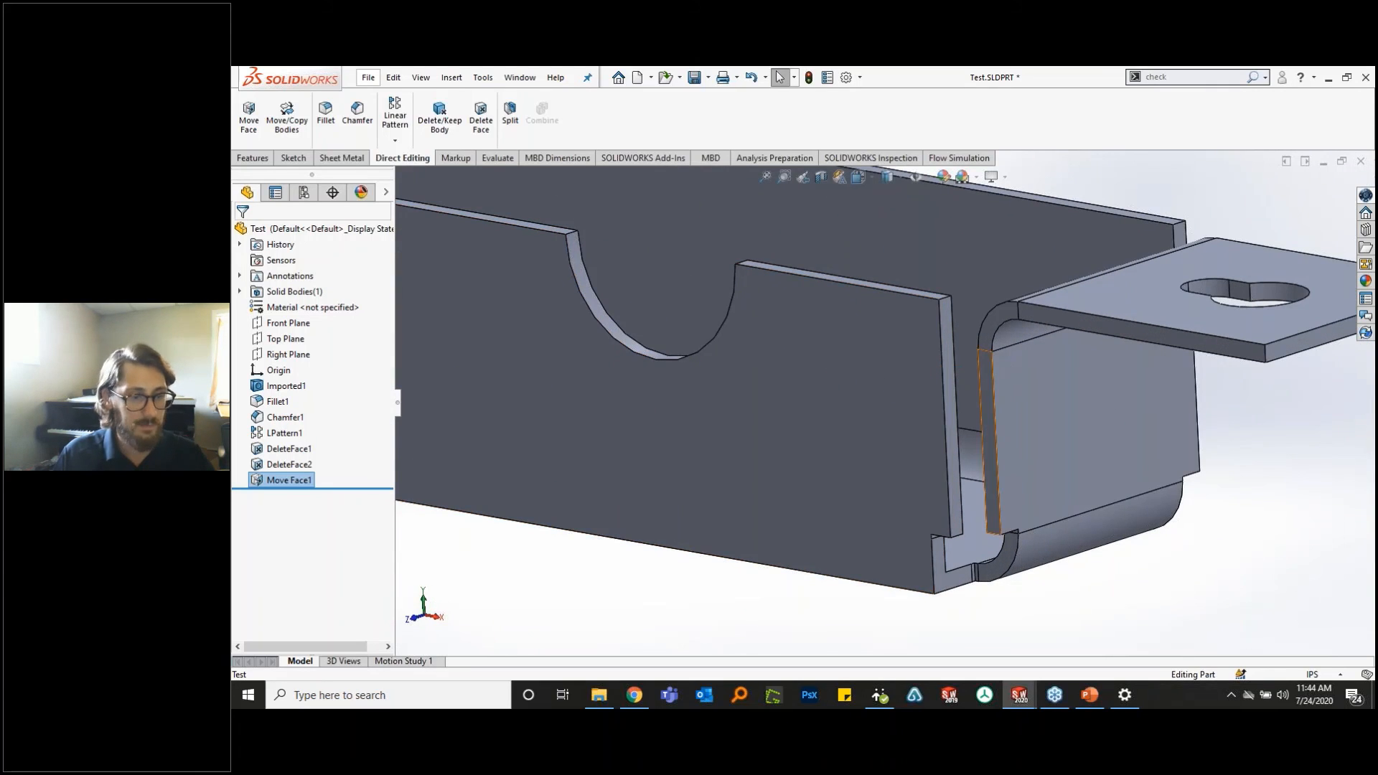
- Fillet the sharp outer edge between the chamfered tab's upper face and the end wall with a 0.125 in radius
middle_click_drag(957, 378, 796, 373)
scroll(795, 373, "down", 3)
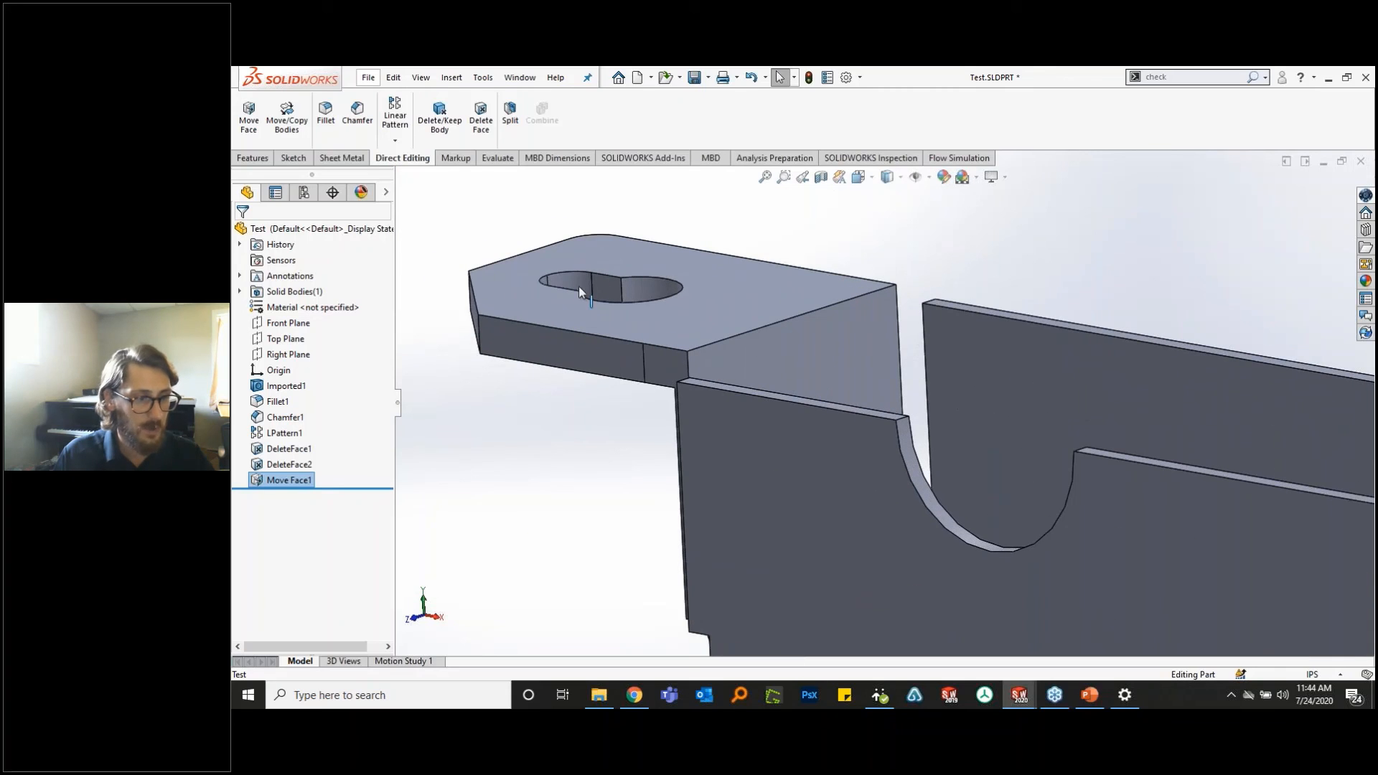
left_click(325, 113)
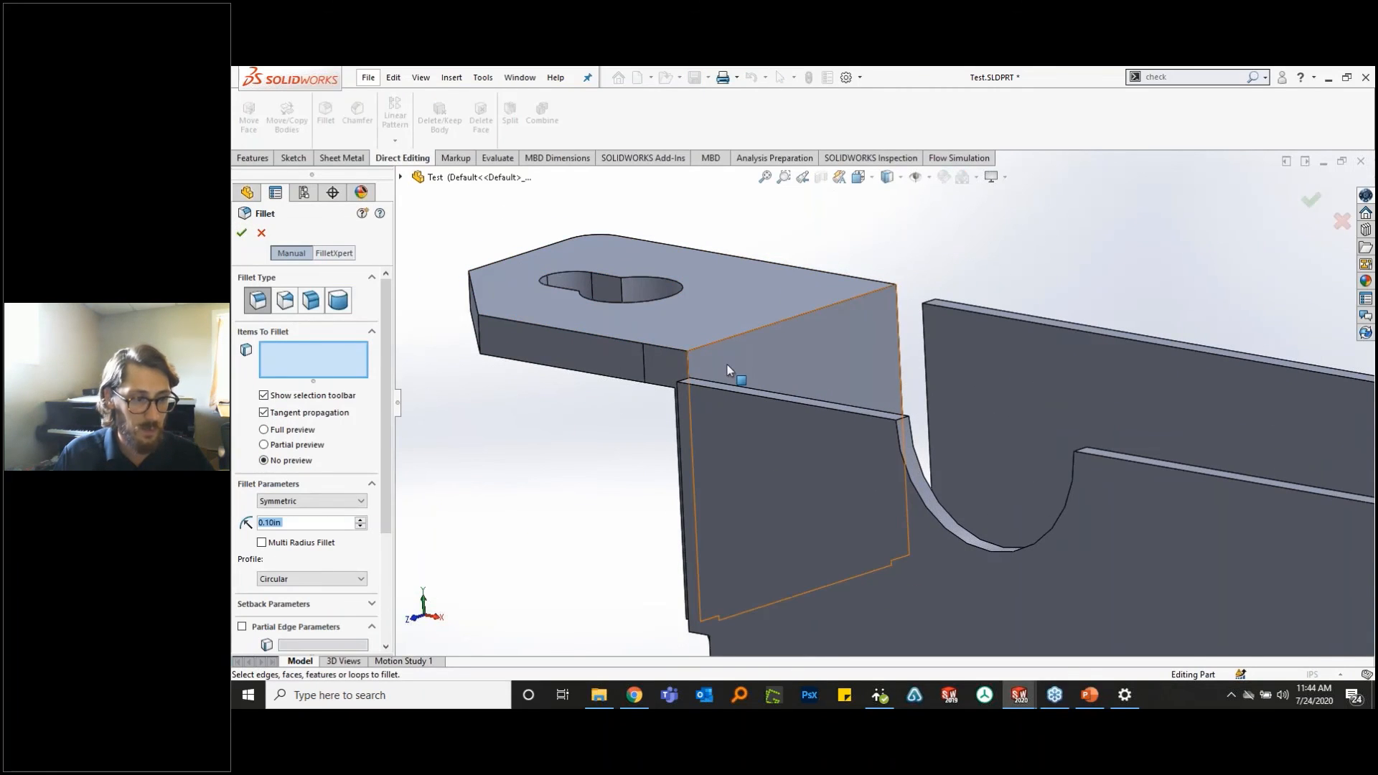
type("0.125")
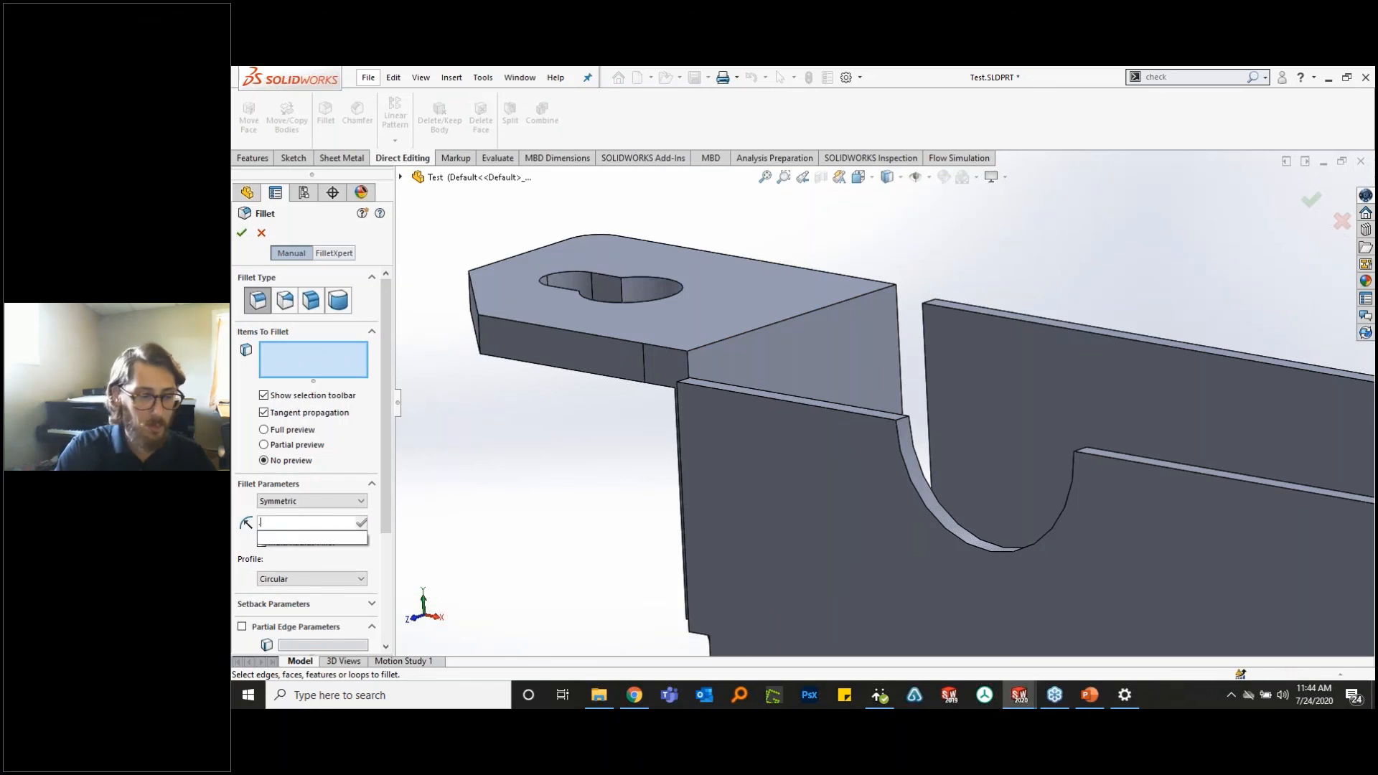
key("Return")
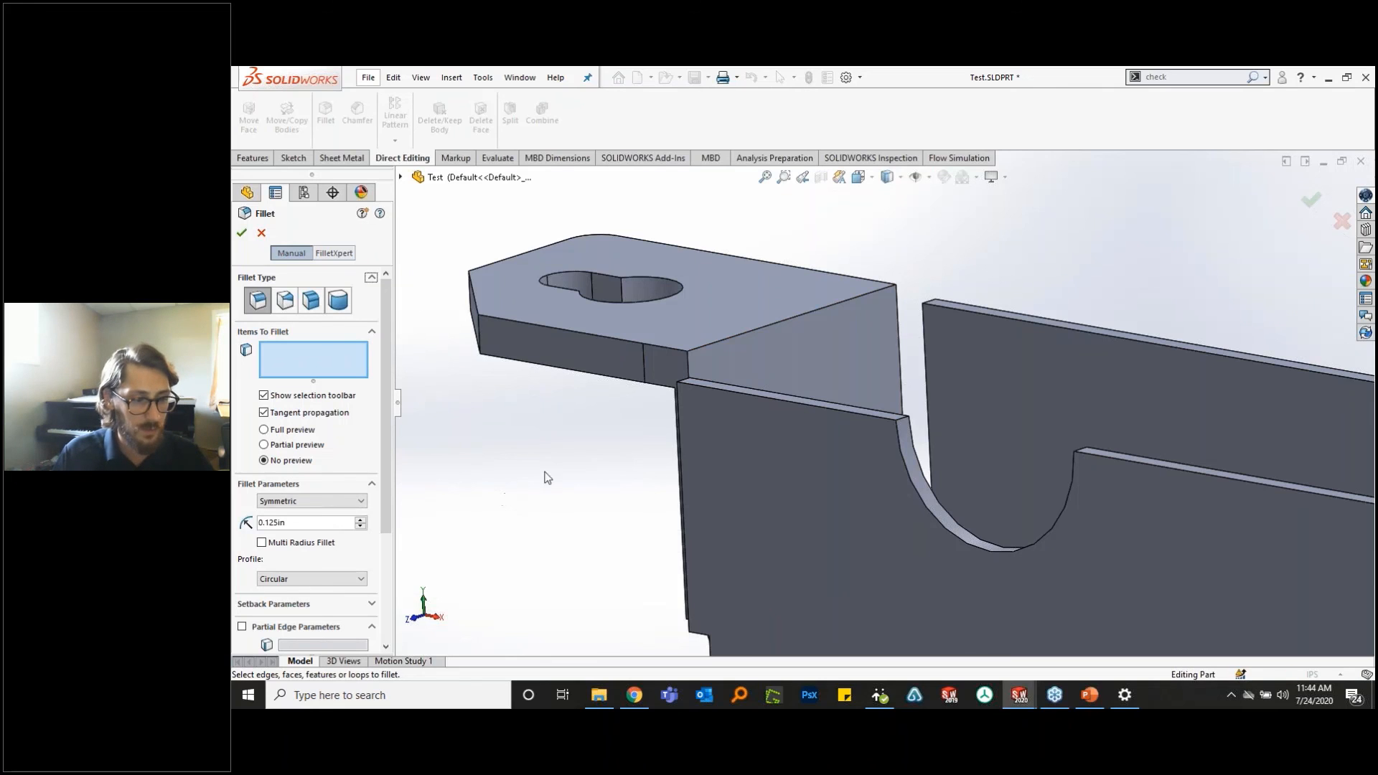
left_click(768, 324)
left_click(241, 232)
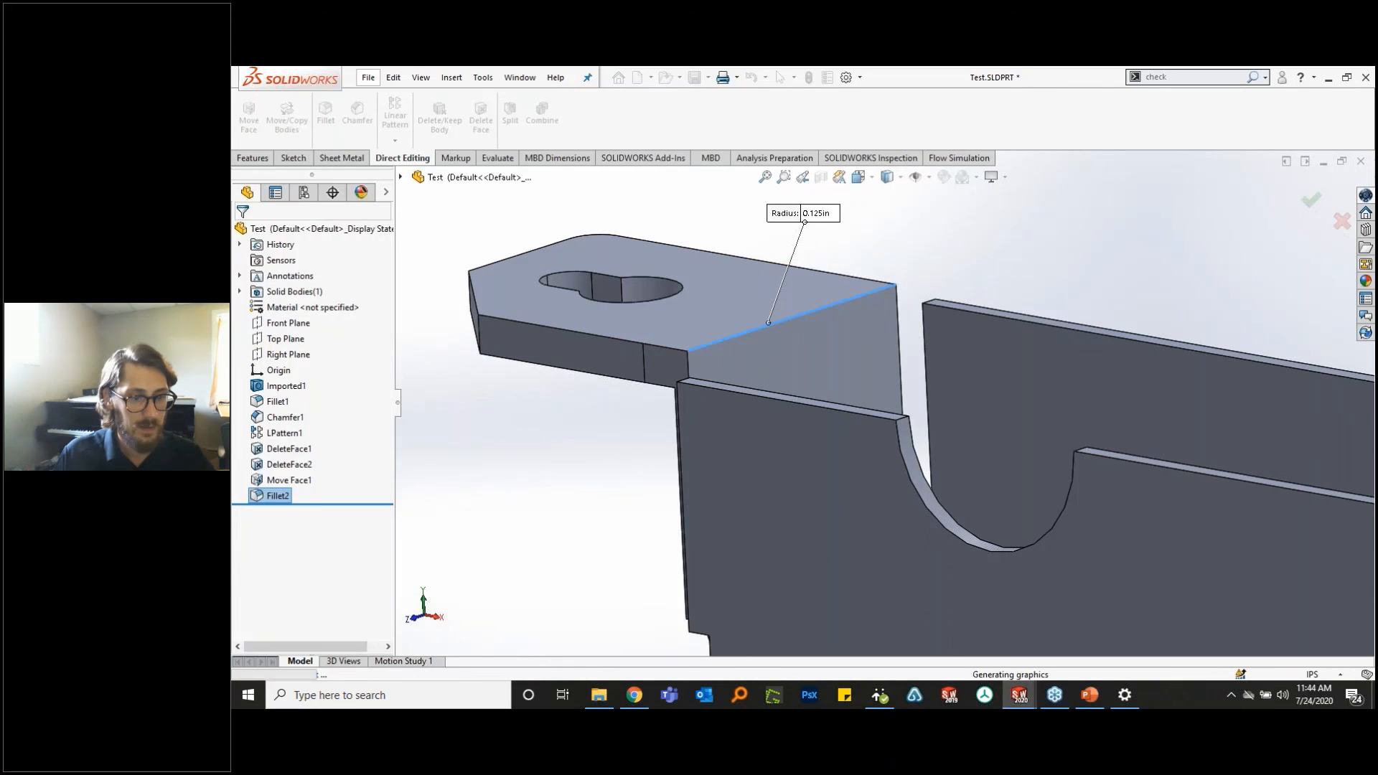
middle_click_drag(761, 413, 702, 307)
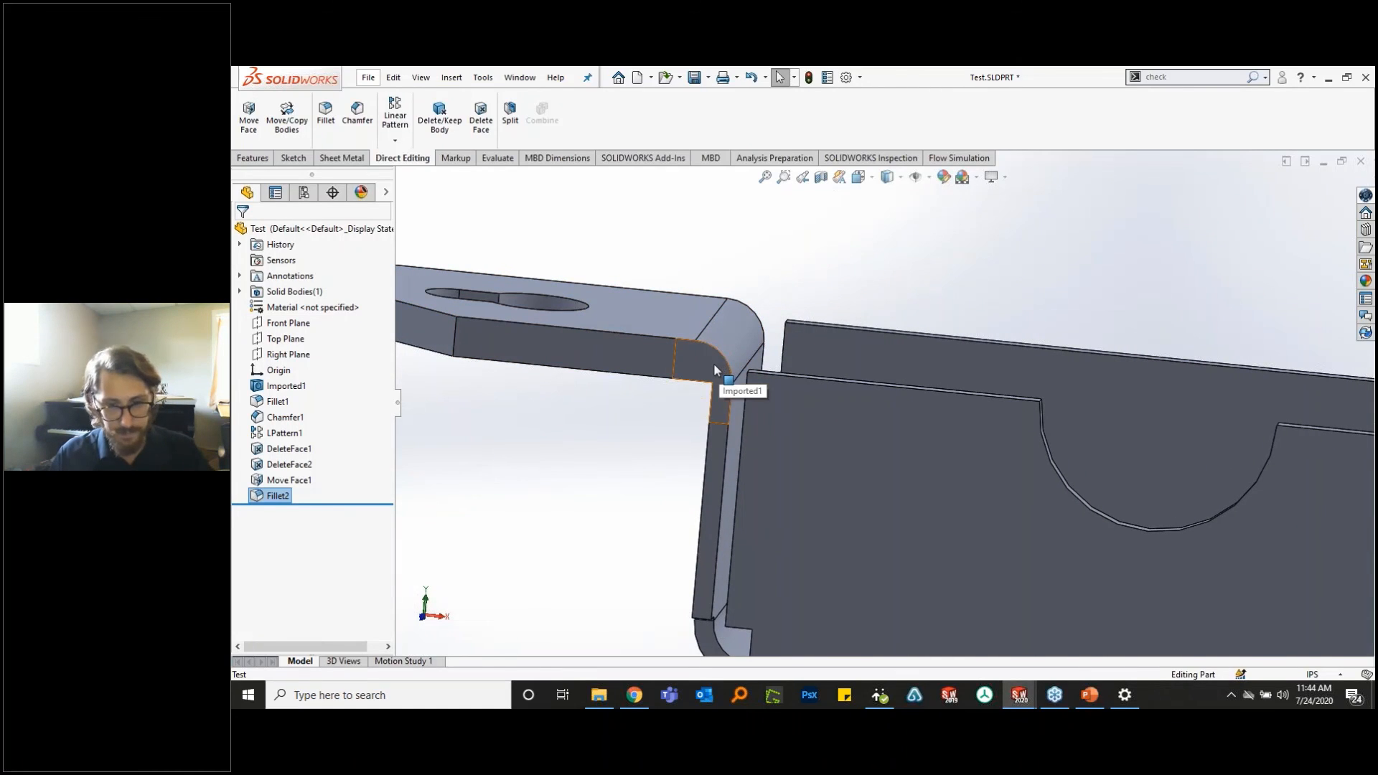
- Remove the inner and outer bend faces joining the unchamfered keyhole tab to its end wall, using Delete Face with Delete and Patch
scroll(936, 479, "up", 11)
scroll(1101, 486, "down", 4)
scroll(960, 324, "down", 6)
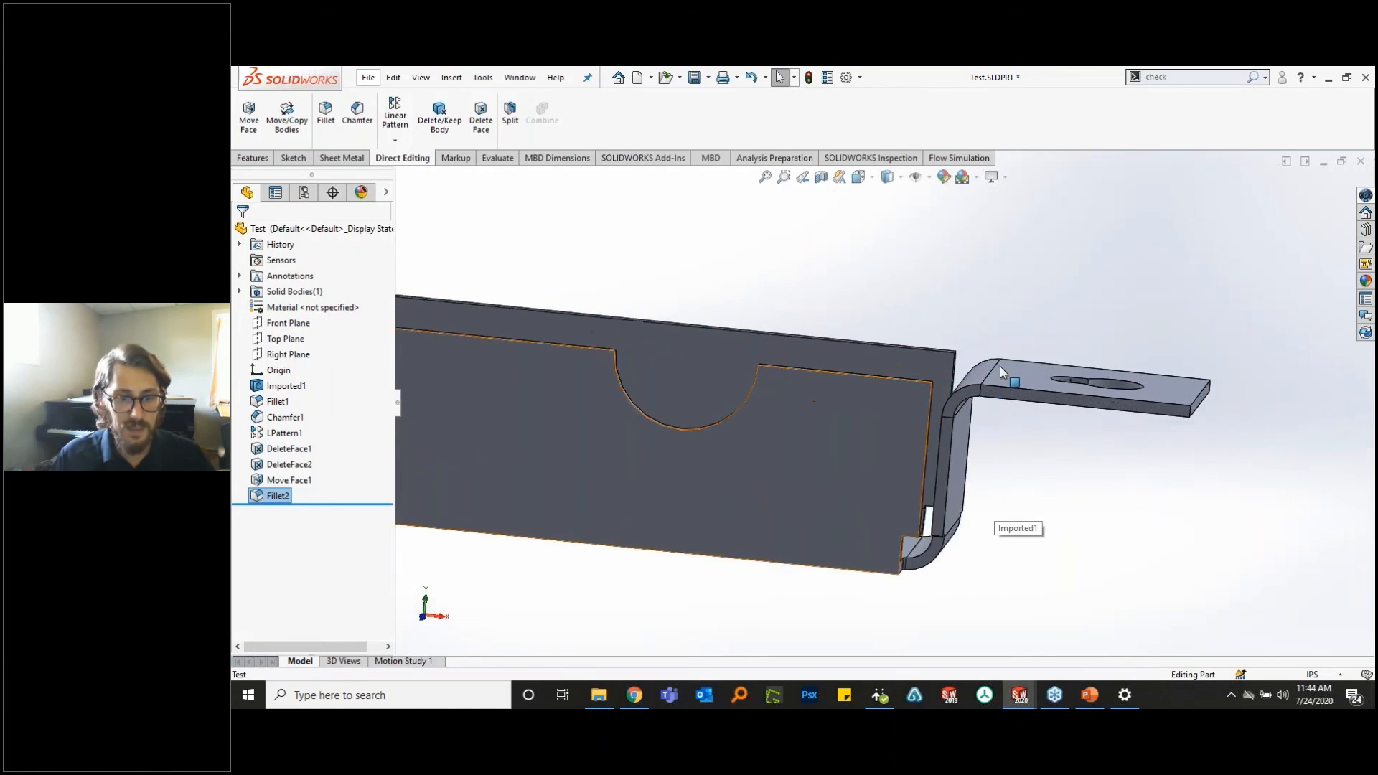
middle_click_drag(1000, 366, 942, 478)
scroll(942, 474, "up", 4)
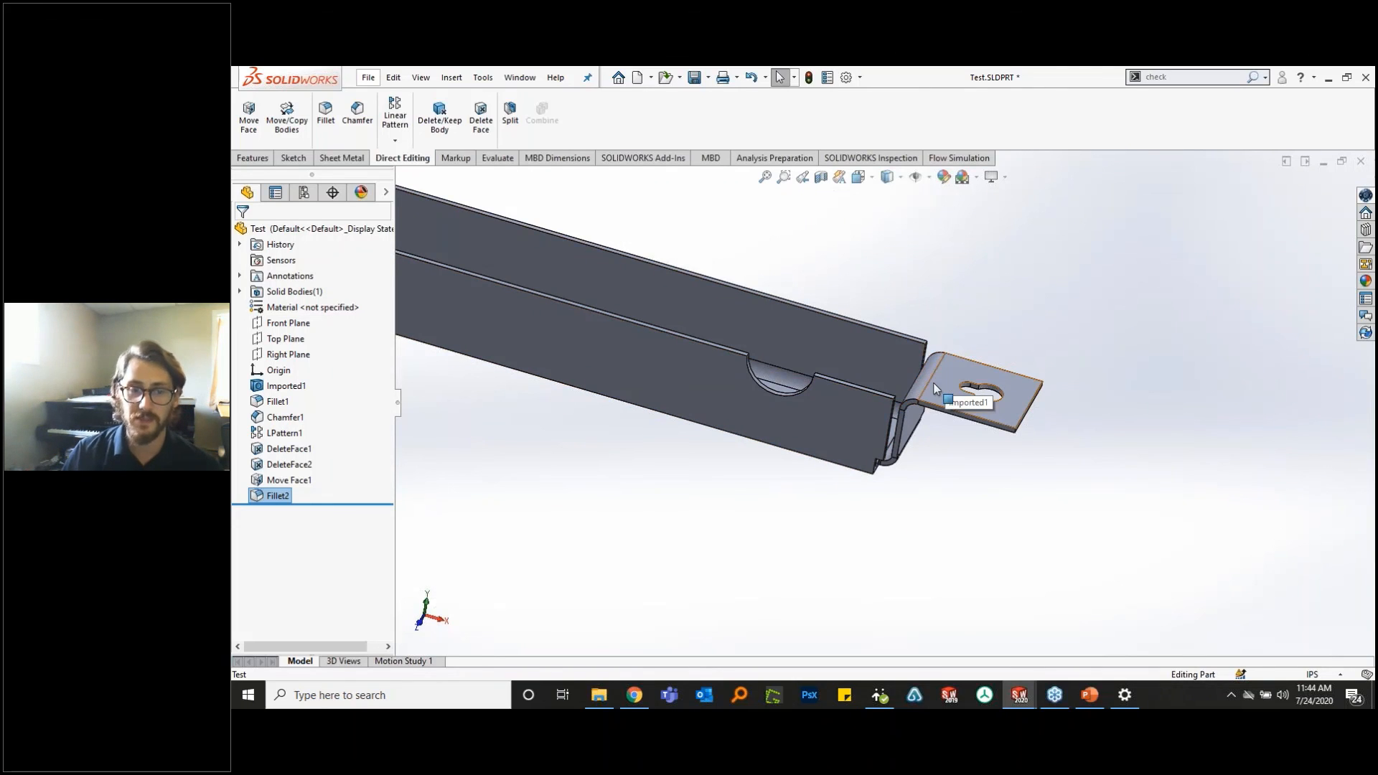
scroll(933, 420, "down", 5)
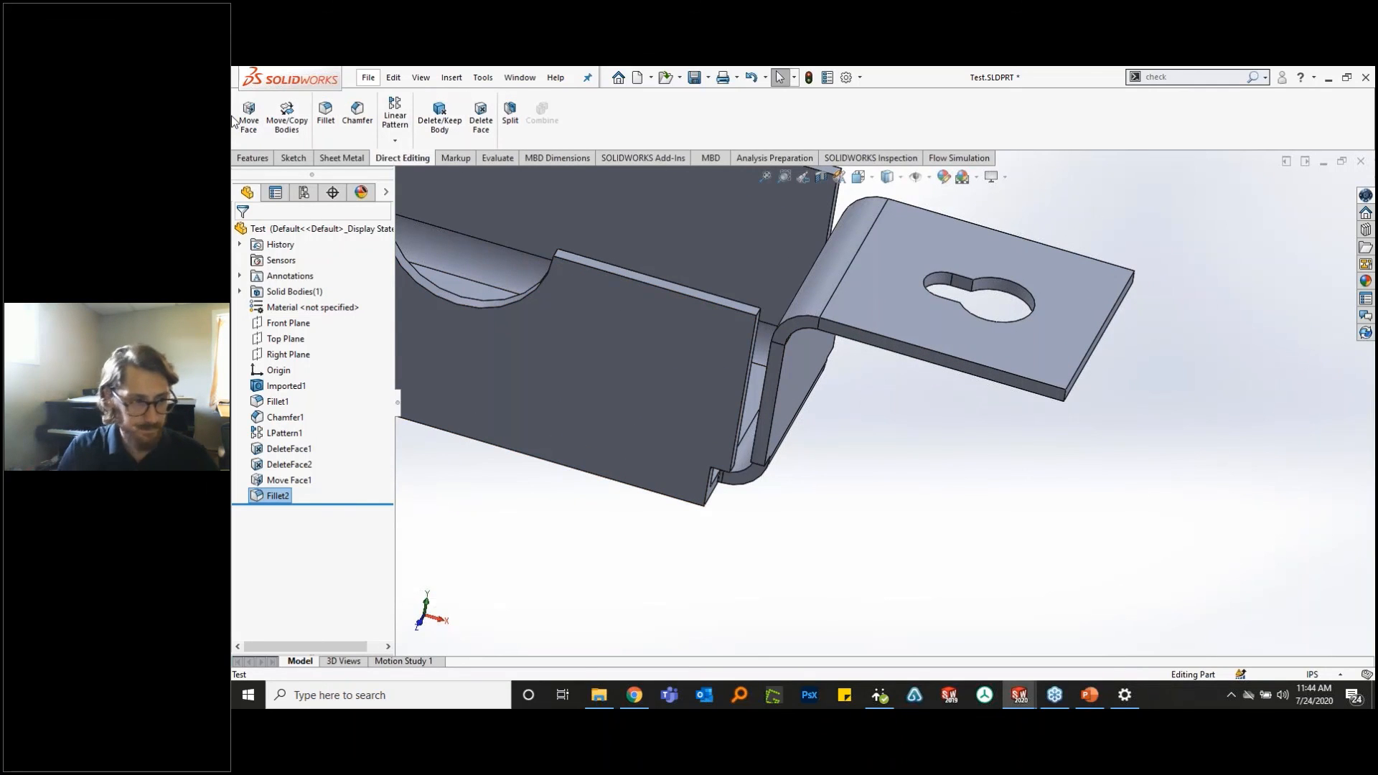
left_click(481, 116)
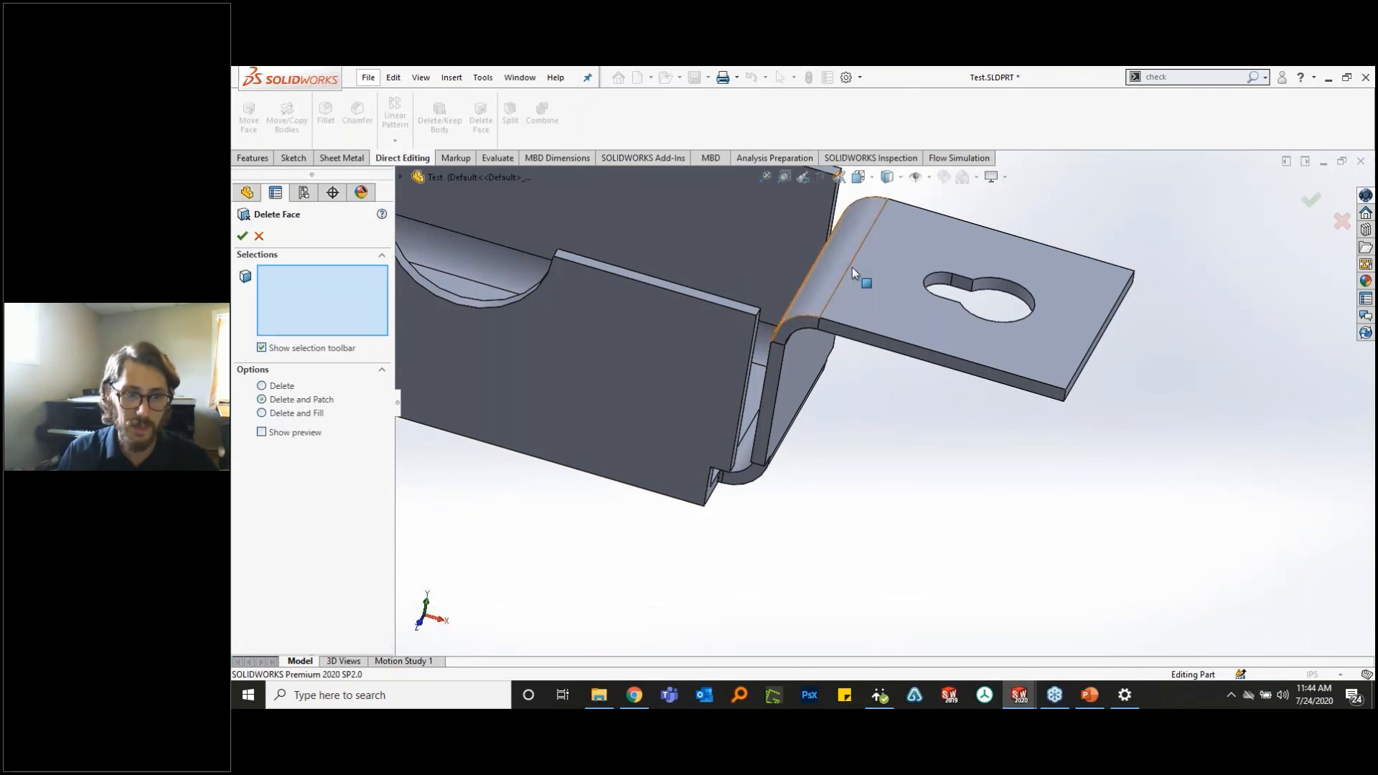
left_click(823, 283)
middle_click_drag(822, 282, 787, 255)
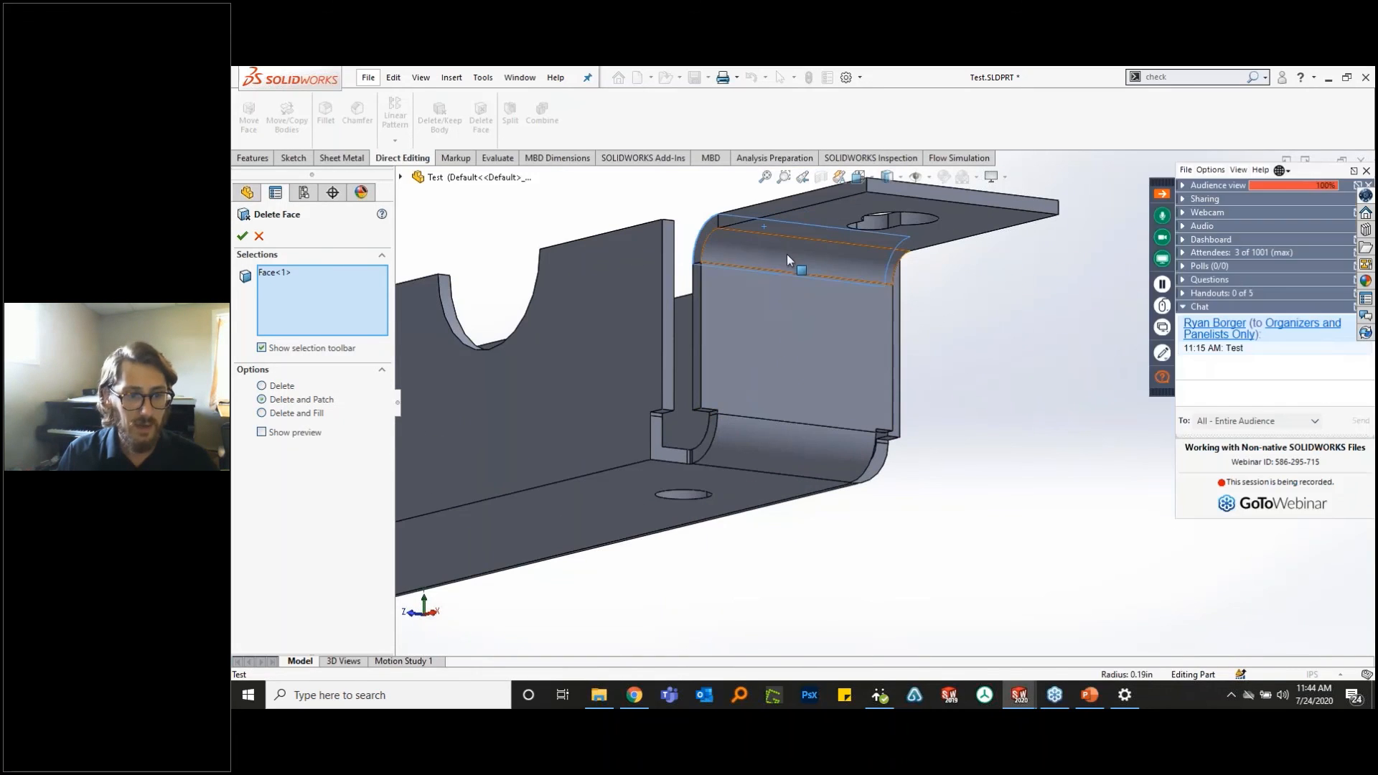
left_click(787, 256)
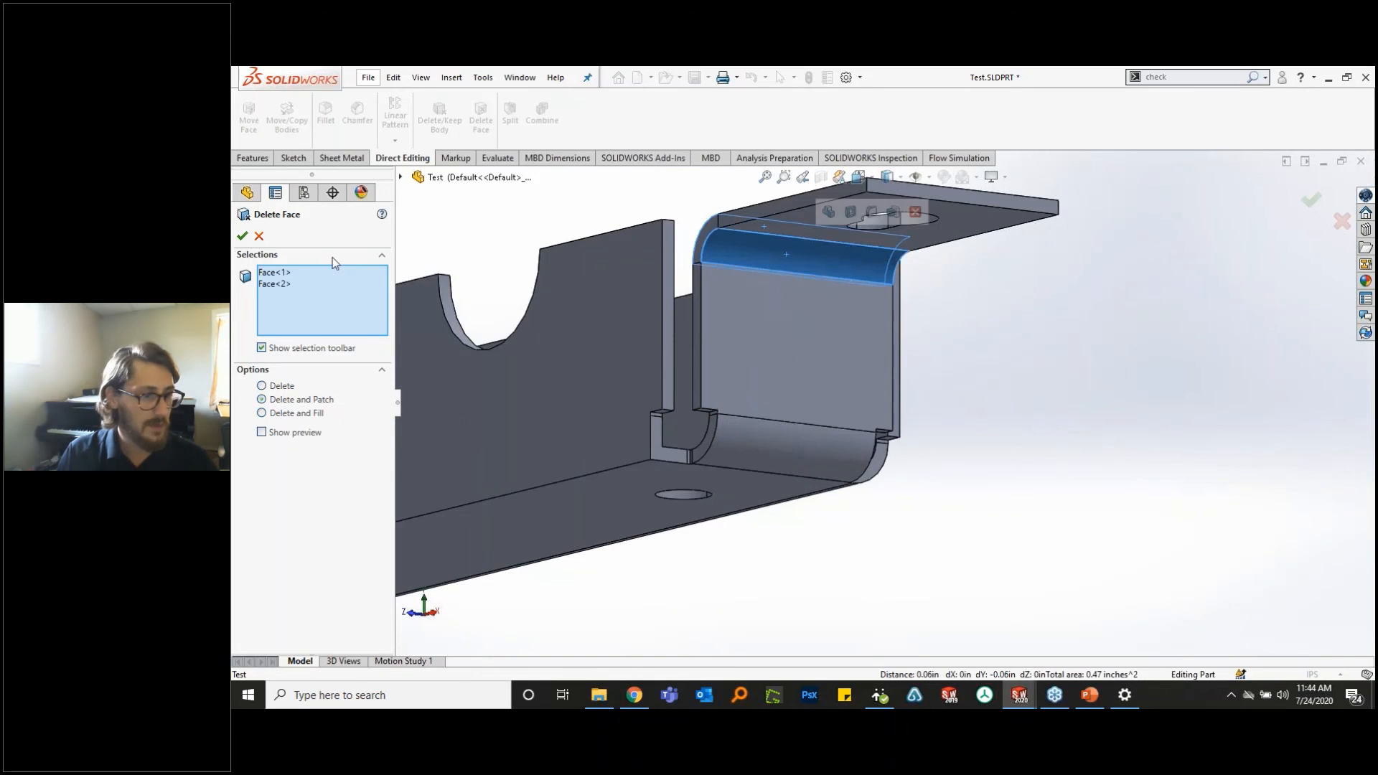
left_click(243, 237)
- Merge the unchamfered tab's edge face, corner face and end wall side face into a single face using Delete Face with Delete and Fill
middle_click_drag(815, 270, 744, 267)
left_click(481, 116)
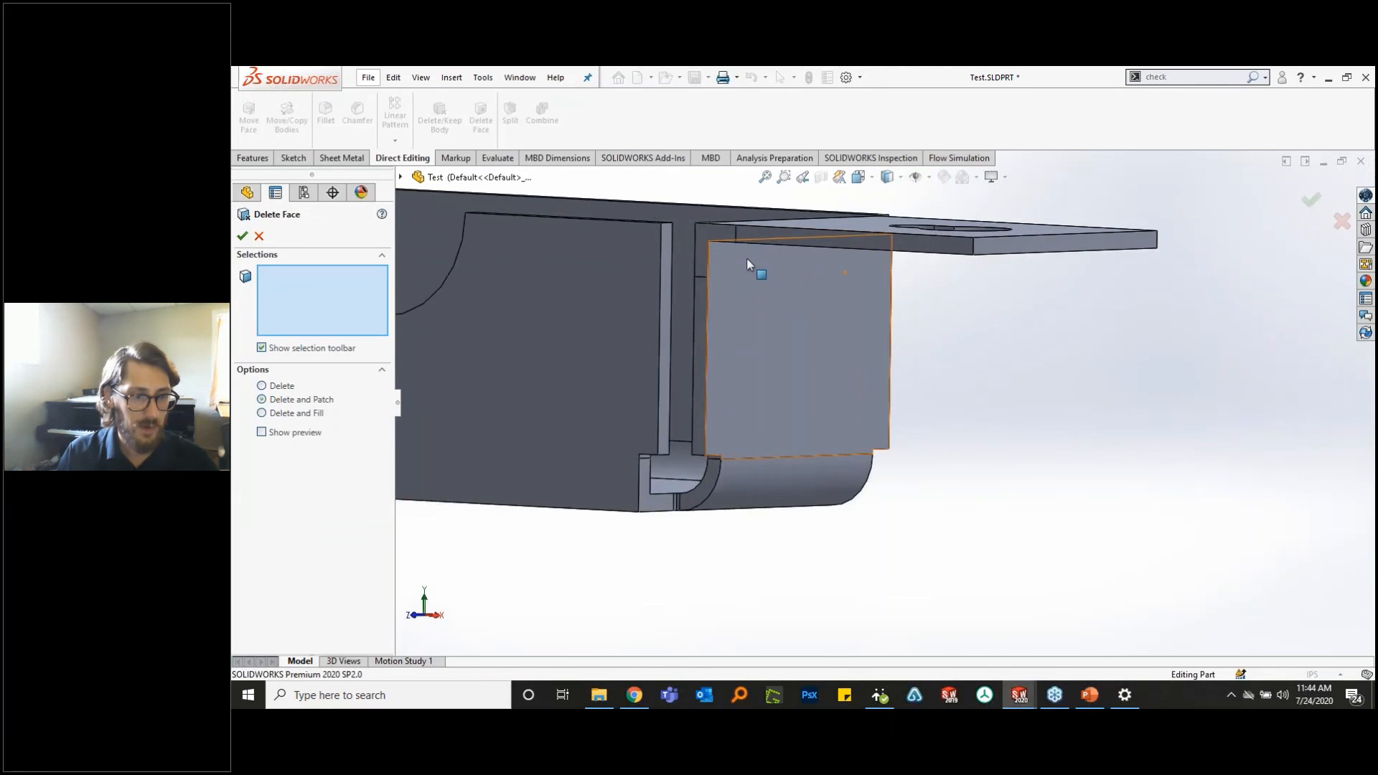
scroll(747, 265, "down", 3)
left_click(722, 244)
left_click(688, 368)
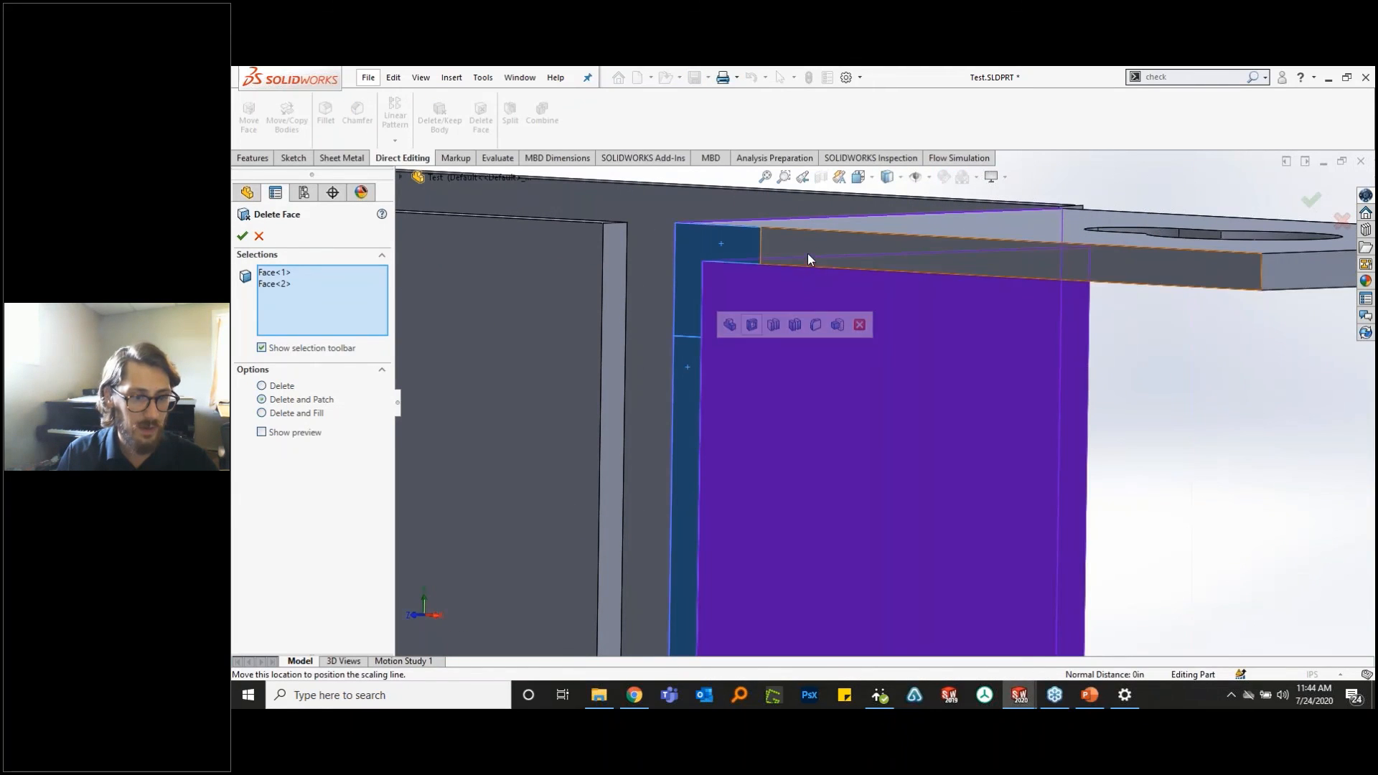
left_click(803, 262)
scroll(825, 302, "up", 5)
middle_click_drag(852, 336, 933, 359)
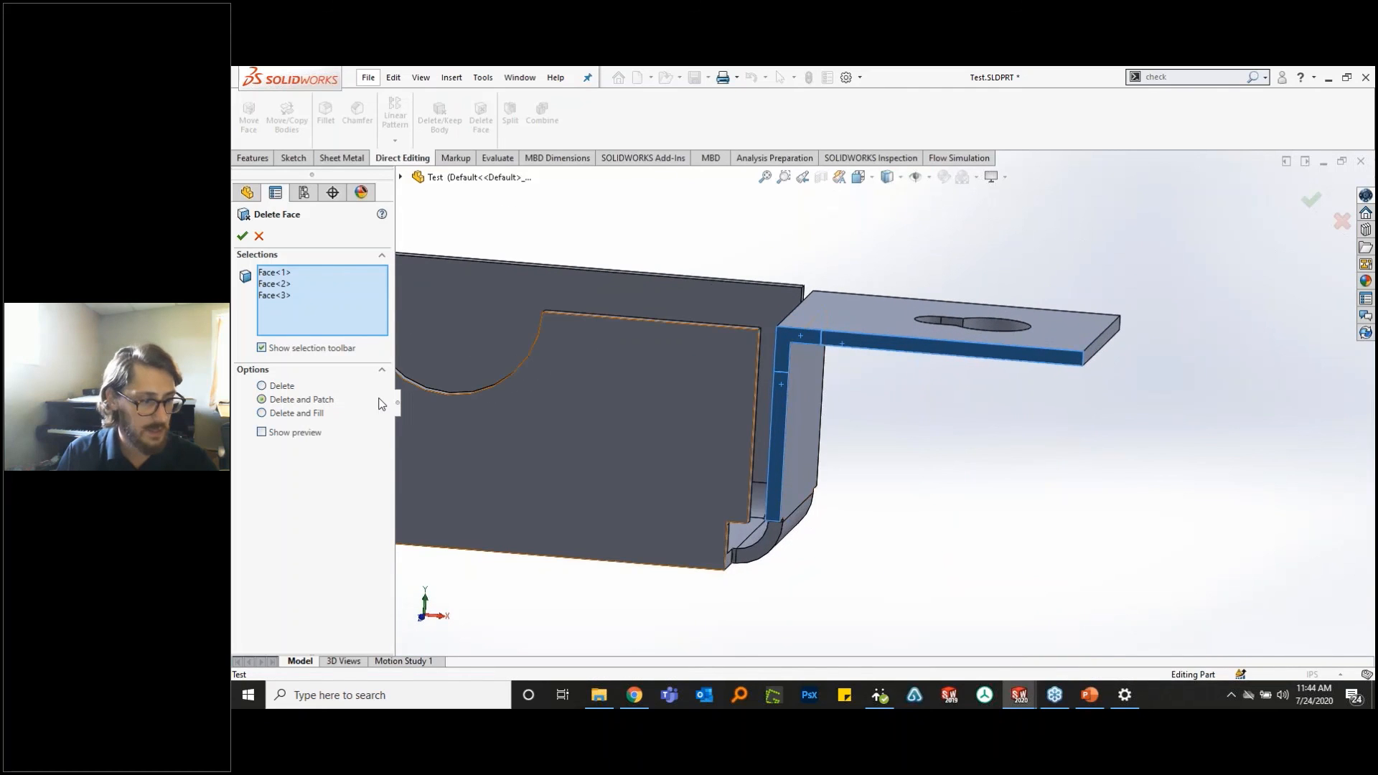
left_click(294, 413)
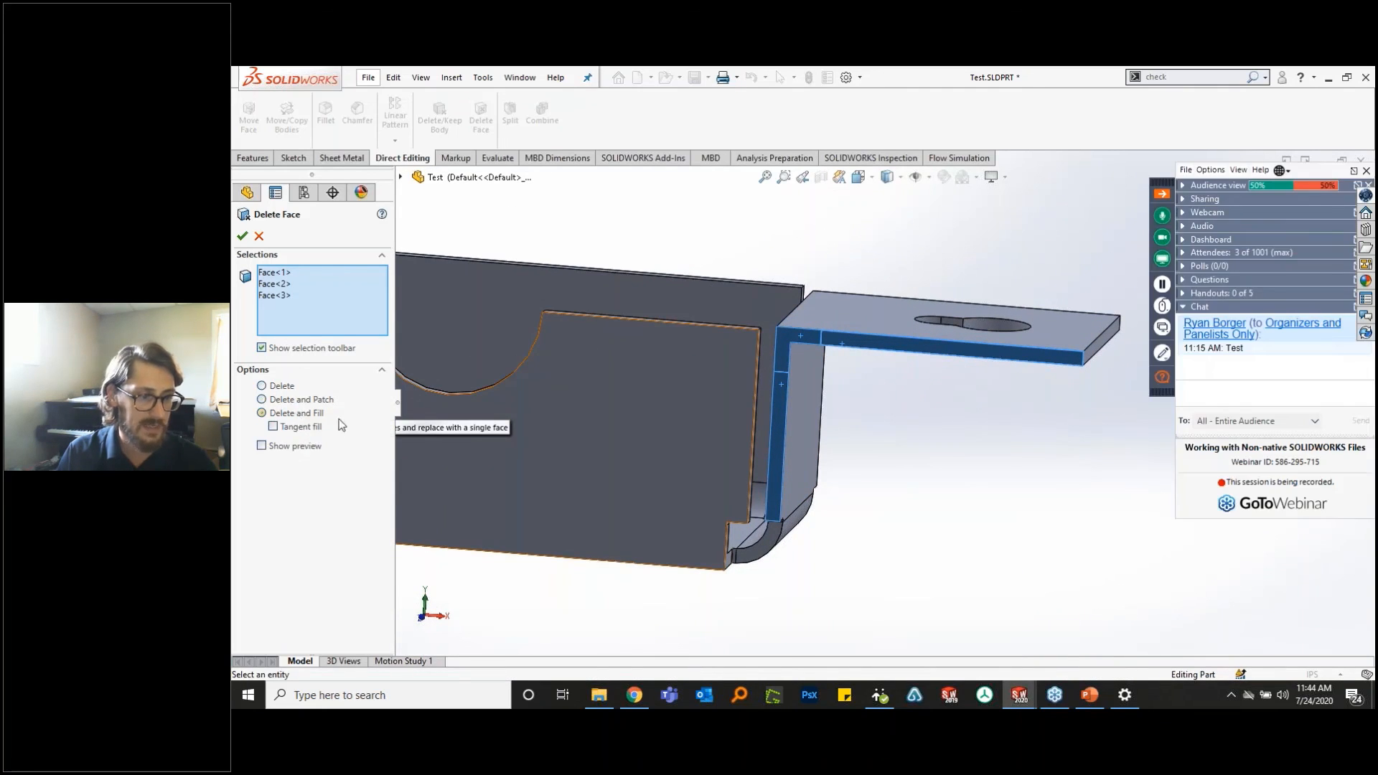
left_click(242, 237)
scroll(926, 380, "down", 3)
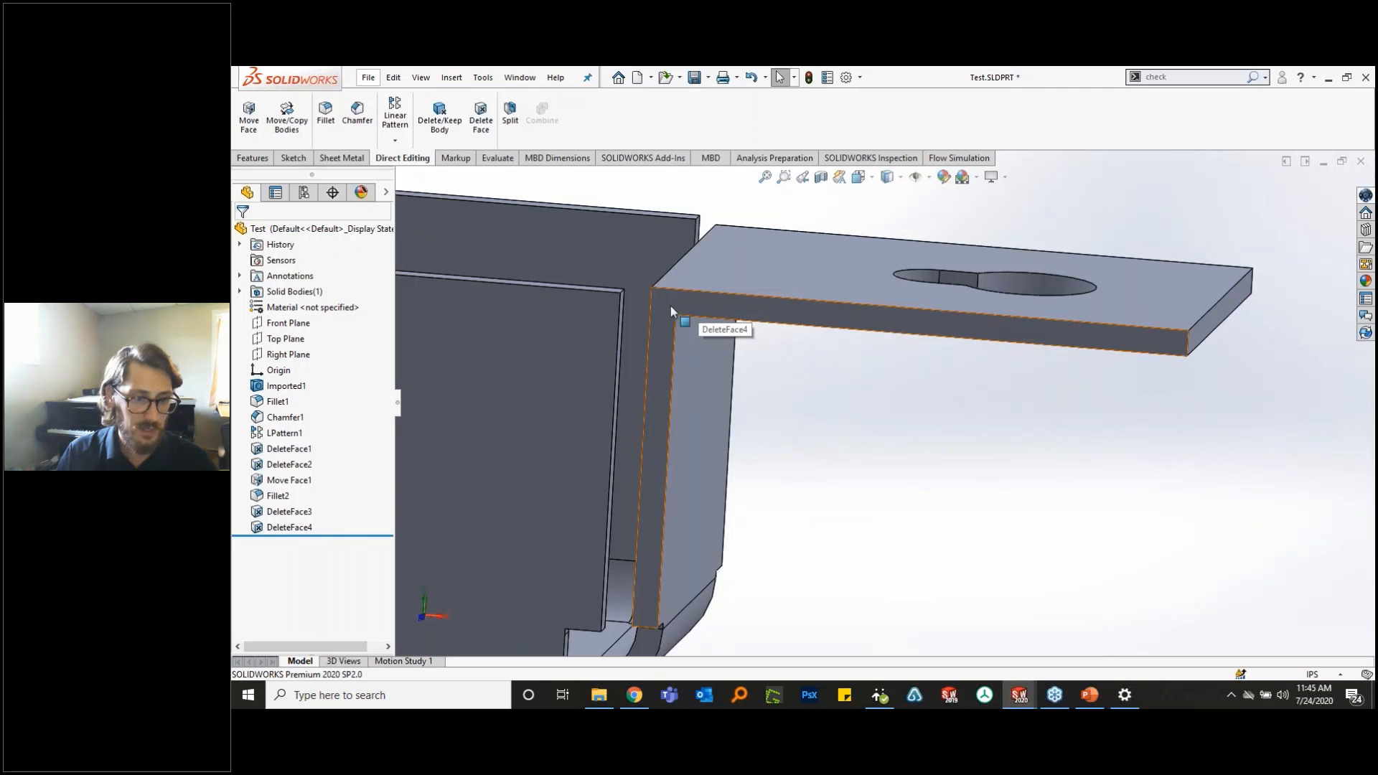
scroll(752, 360, "up", 2)
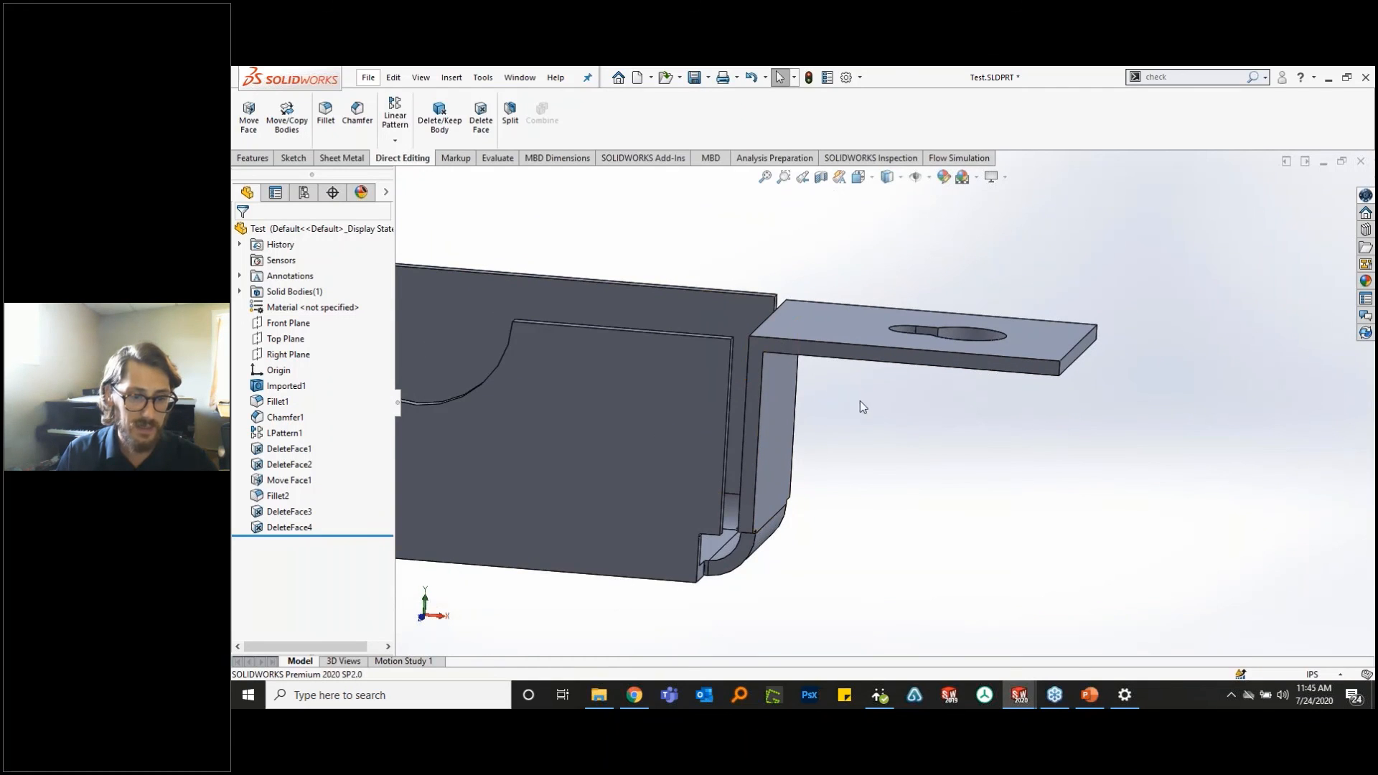
- Translate the notched side wall's narrow end face Up To Surface with Move Face, using the adjacent end wall's outer face as the limit
middle_click_drag(833, 371, 444, 222)
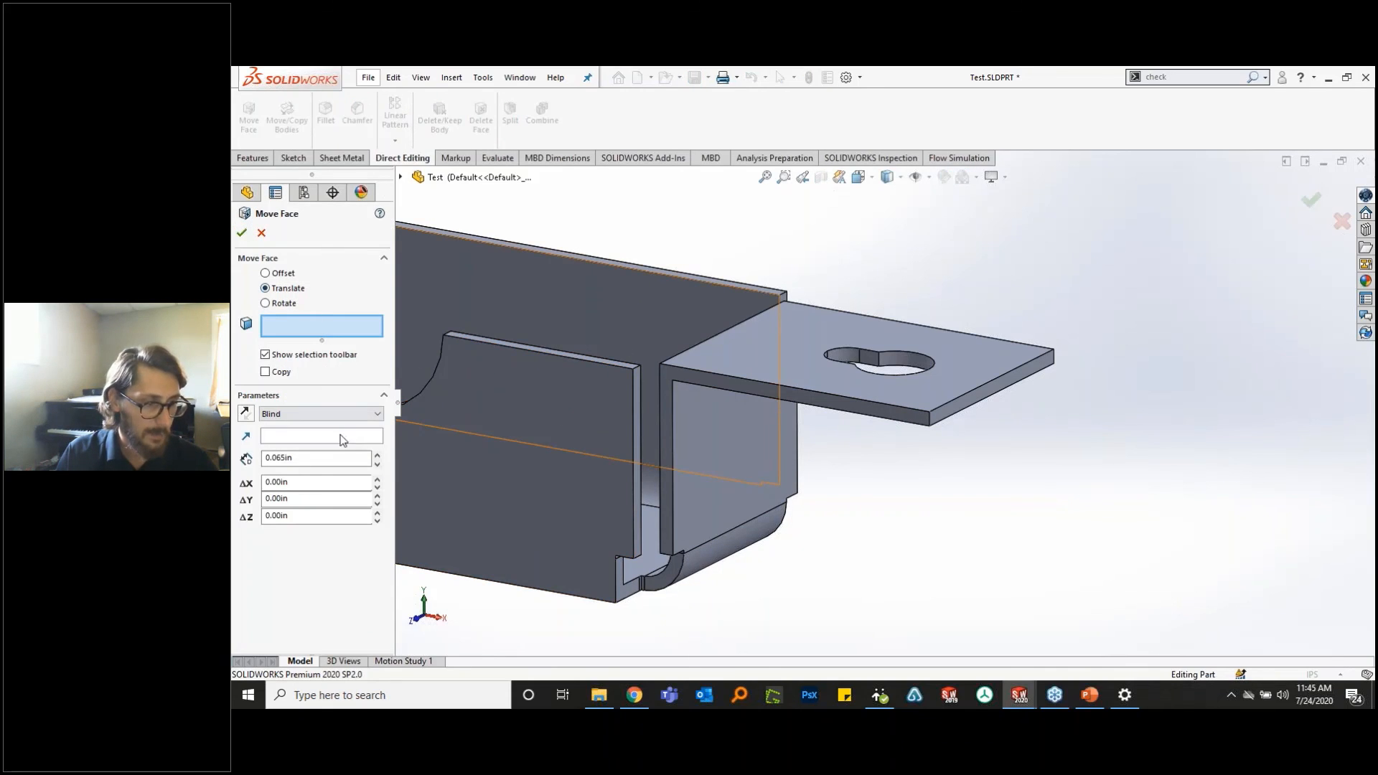
scroll(600, 455, "down", 3)
left_click(713, 368)
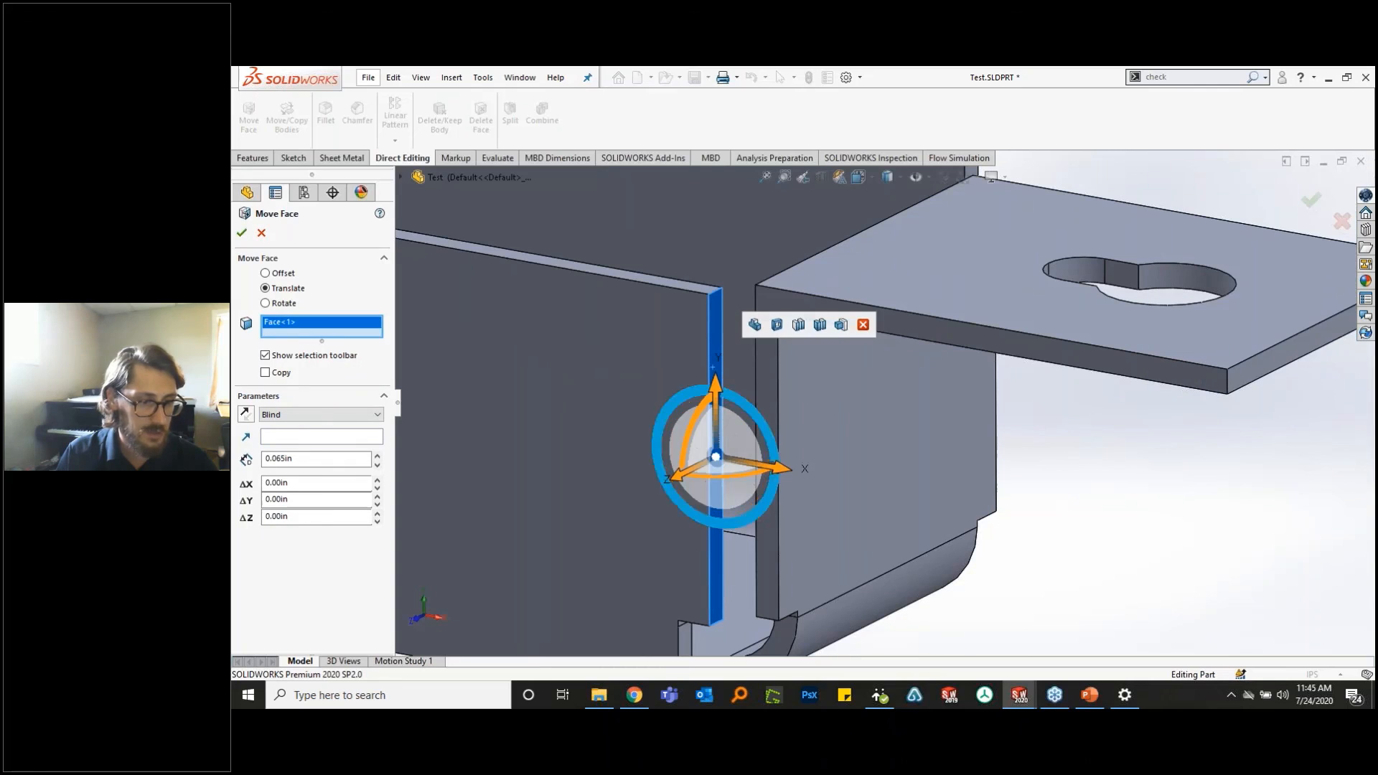
left_click(366, 416)
left_click(352, 453)
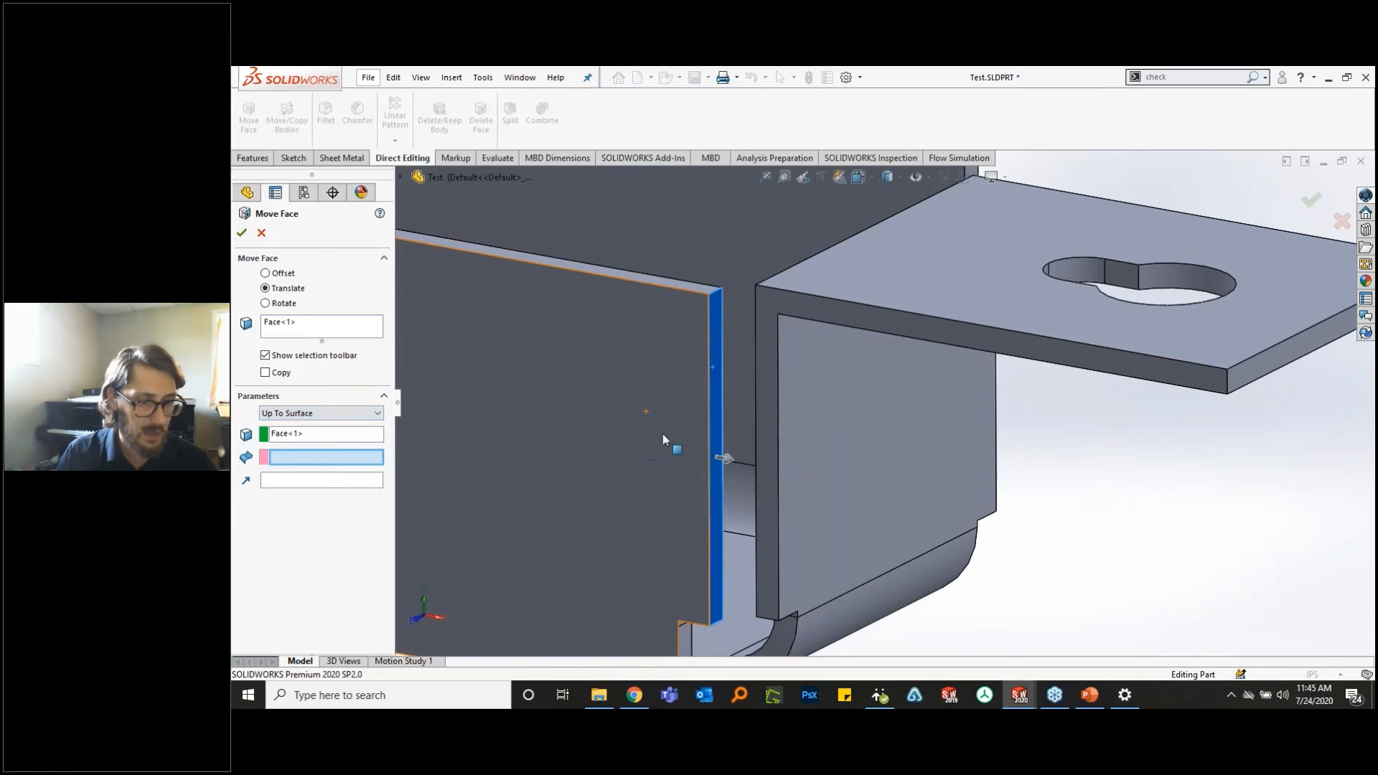
left_click(816, 417)
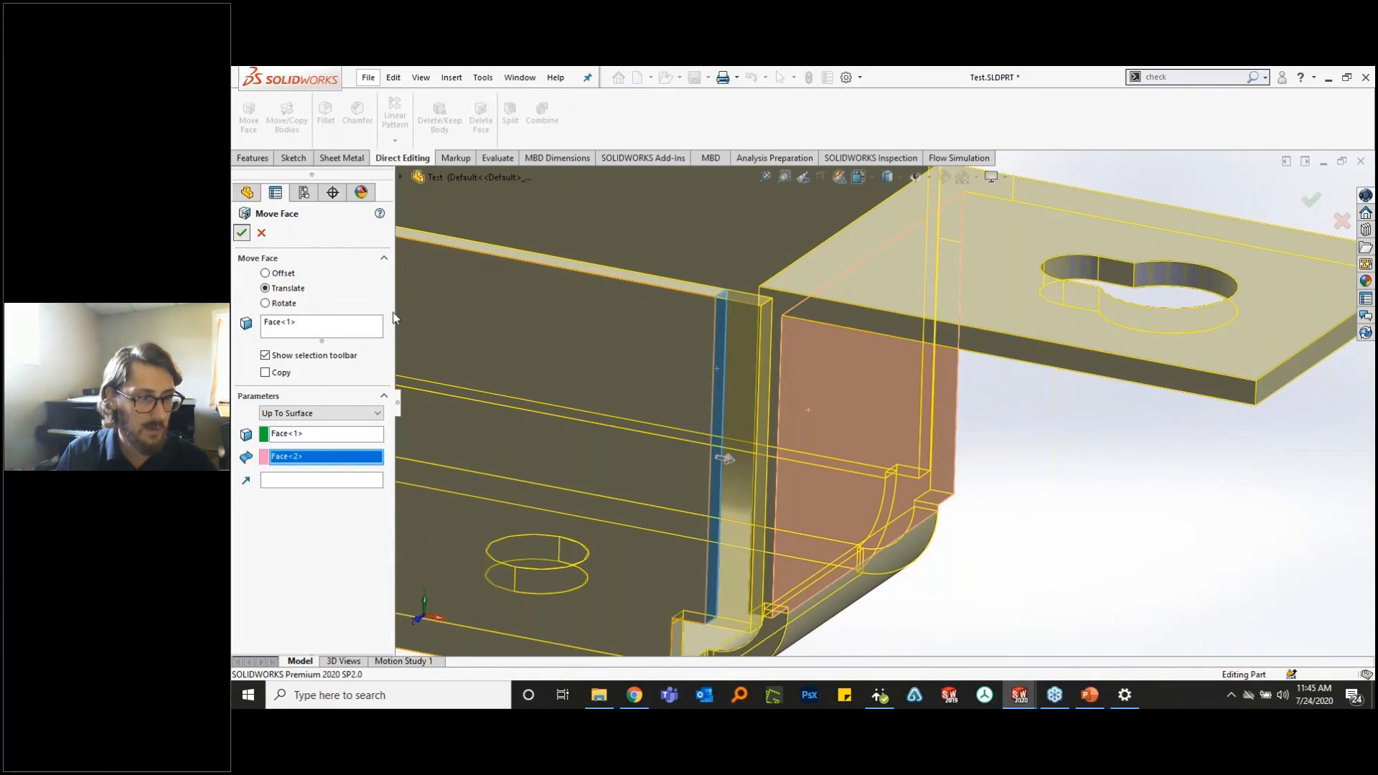
- Translate the L-shaped side face of the end wall and unchamfered tab Up To Surface, ending on the notched side wall's inner face
middle_click_drag(831, 346, 800, 368)
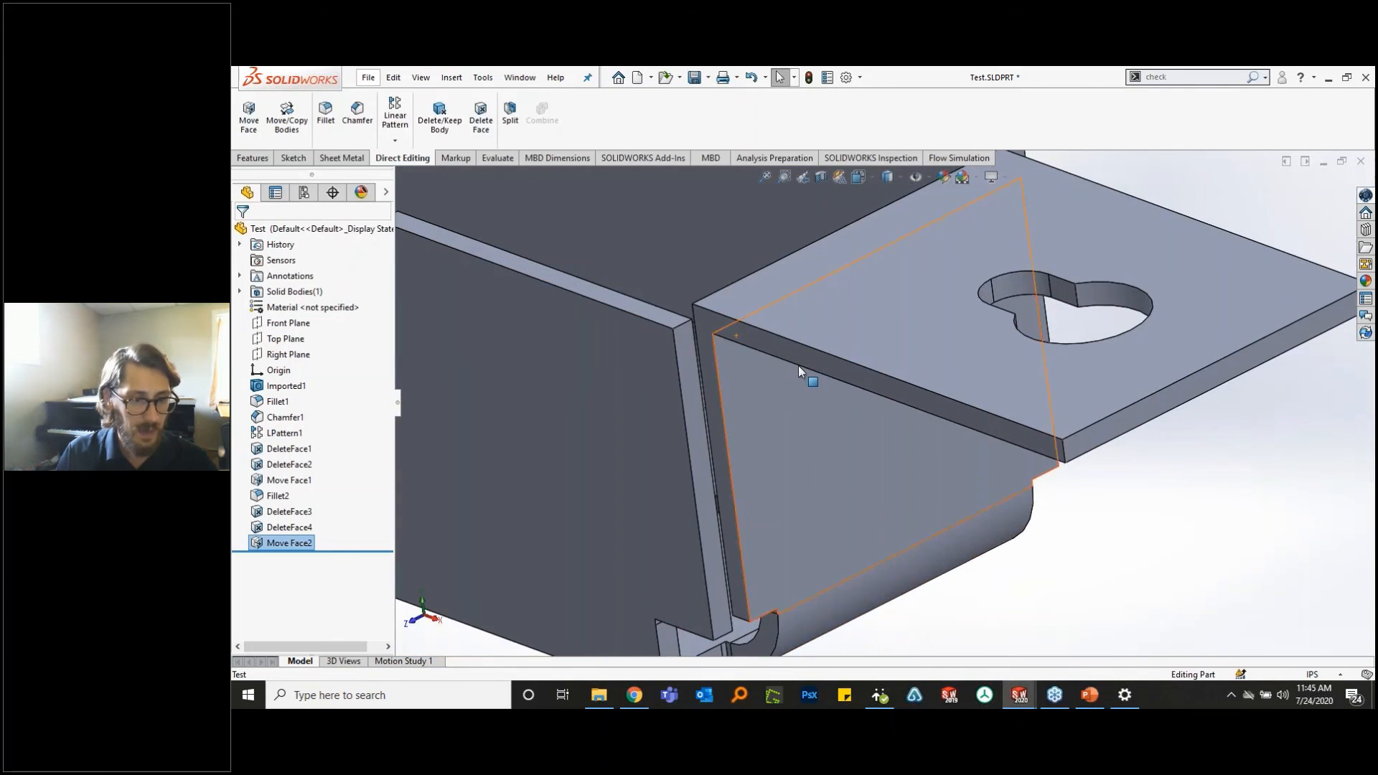
left_click(800, 369)
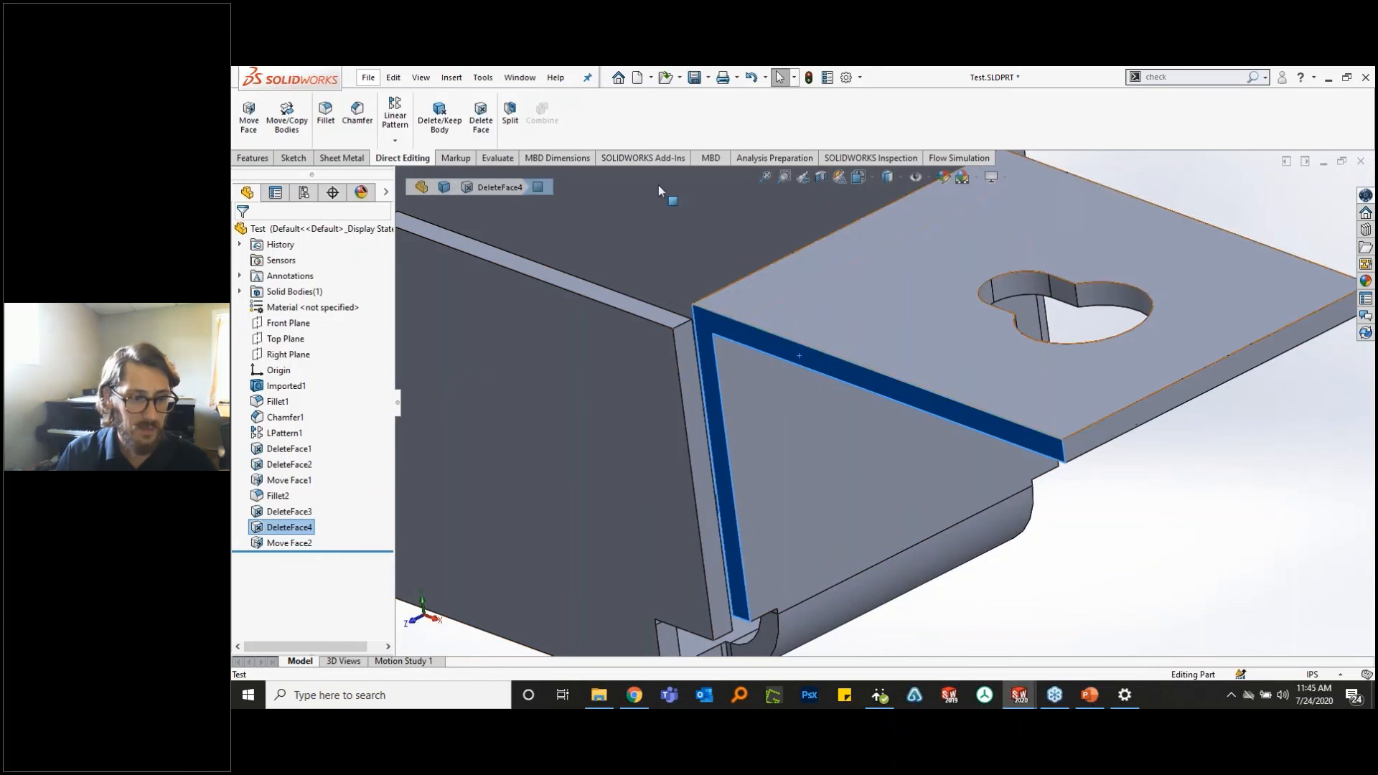
left_click(248, 117)
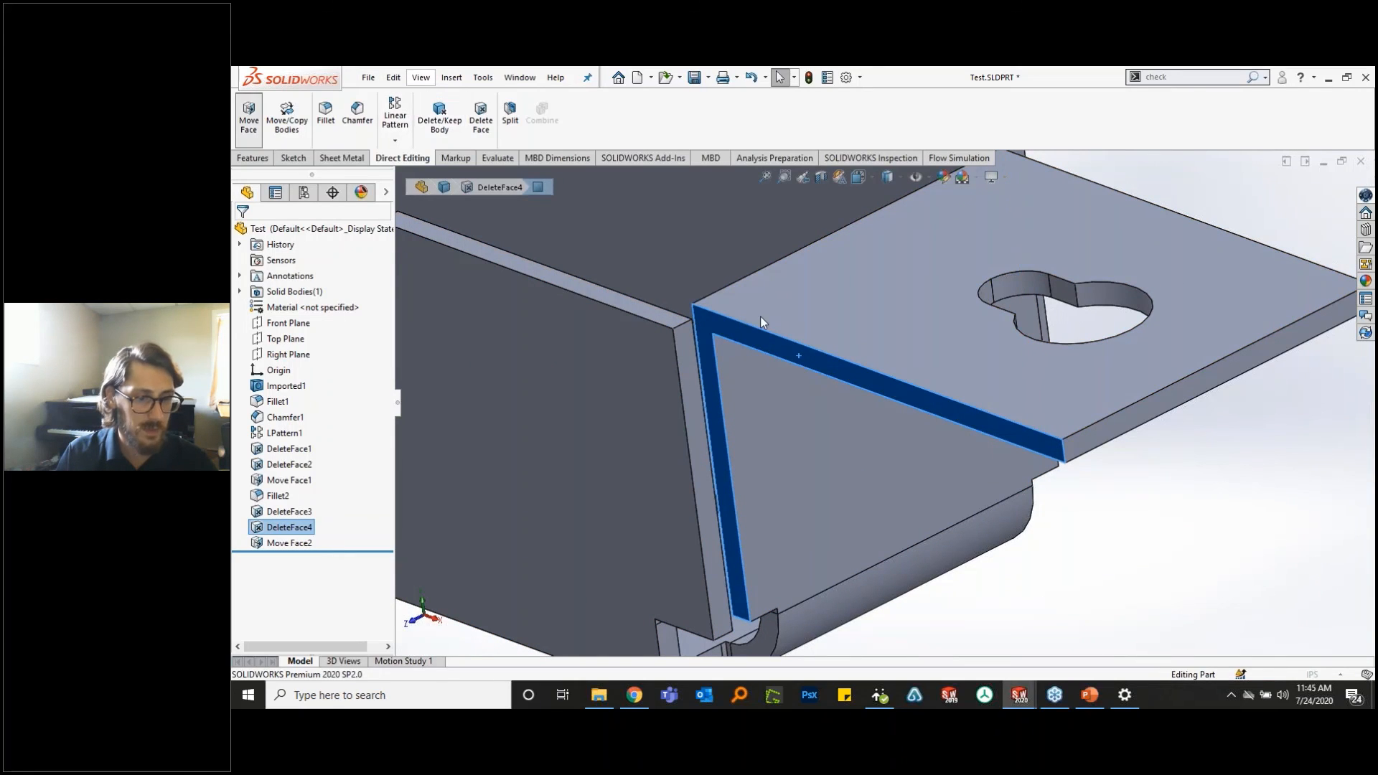
left_click(366, 414)
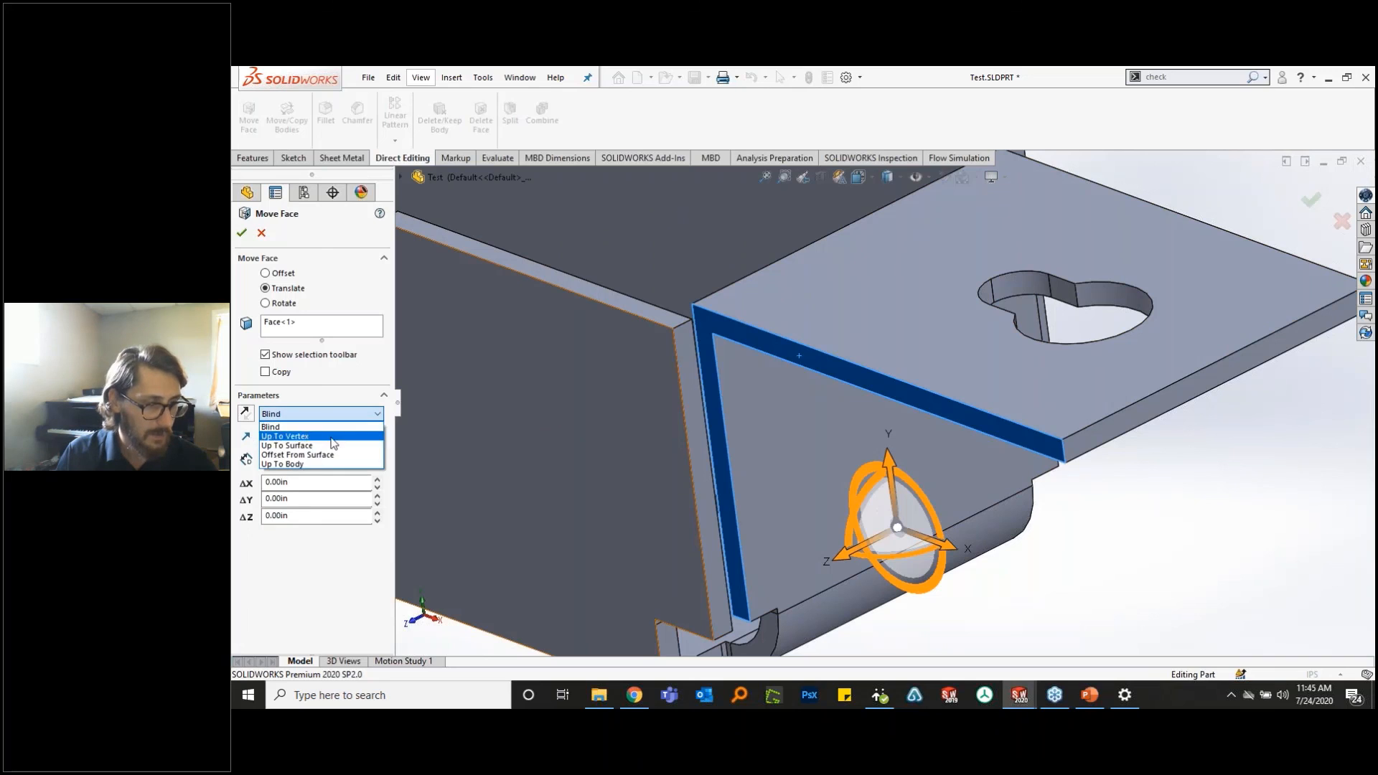
left_click(302, 449)
middle_click_drag(890, 532, 718, 273)
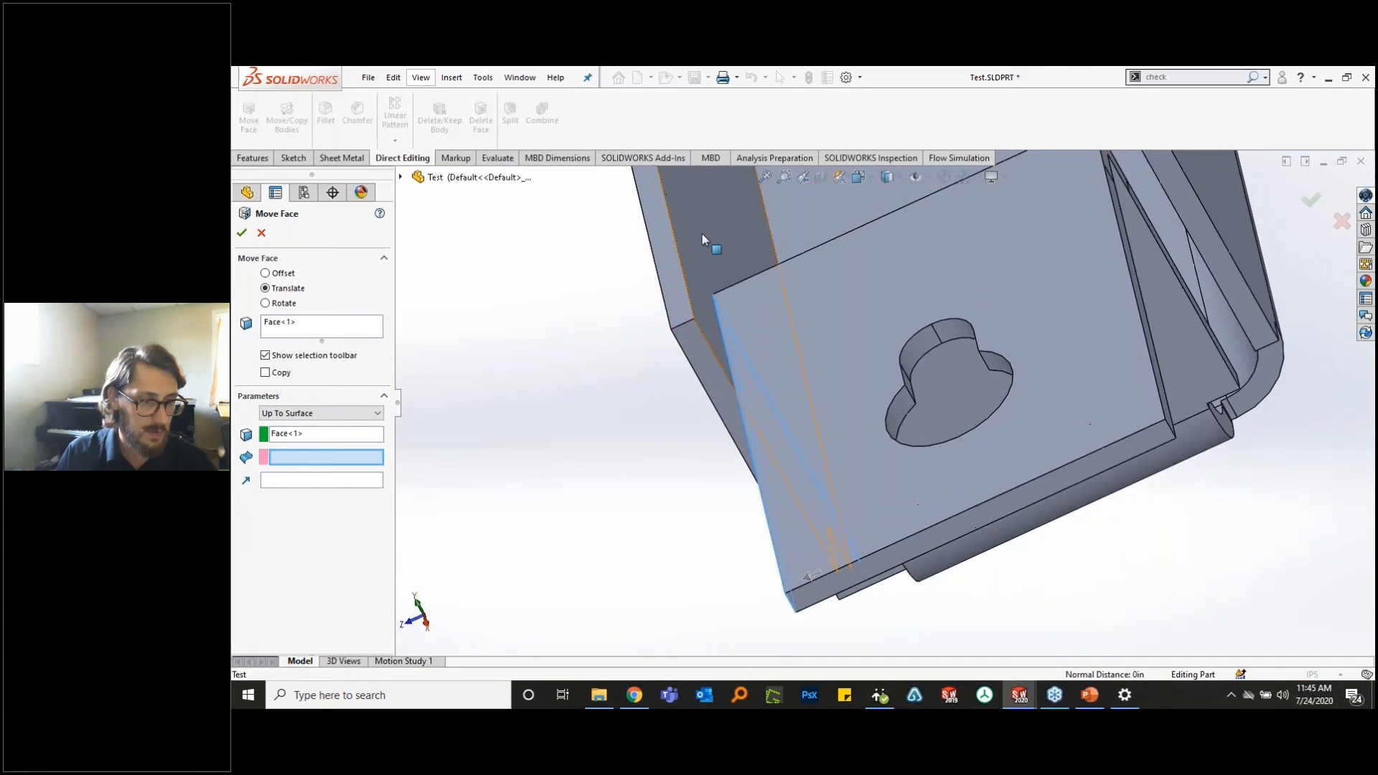
left_click(701, 233)
middle_click_drag(691, 394, 722, 380)
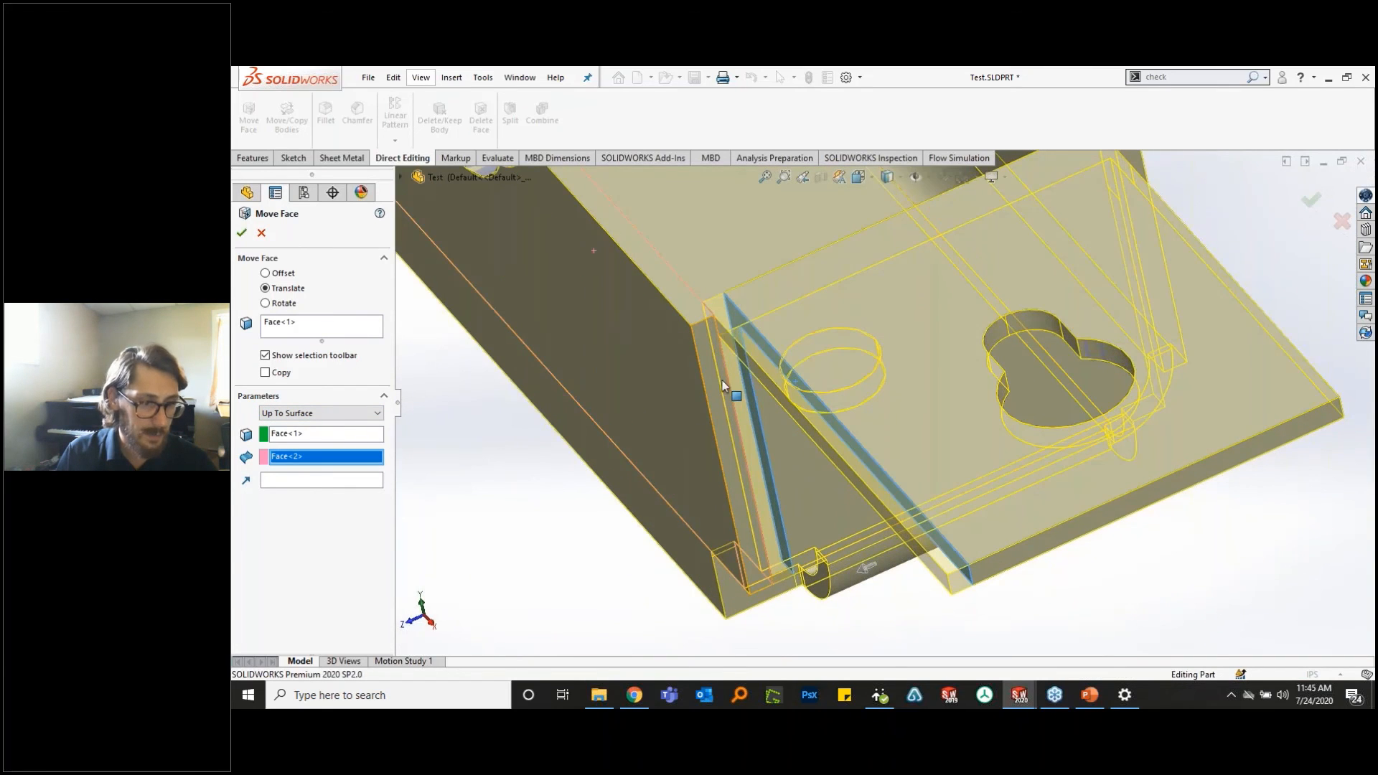
left_click(243, 234)
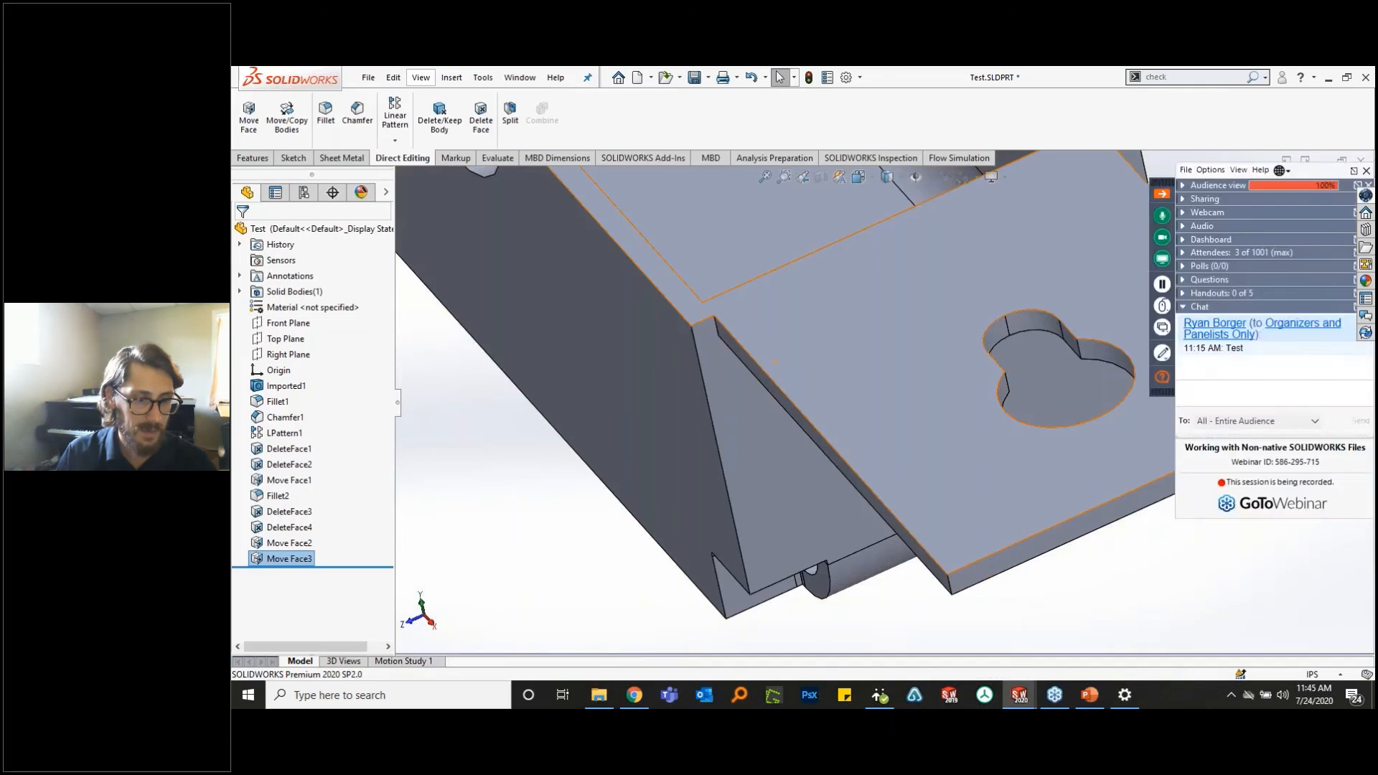
- Examine the closed corner between the notched side wall, the end wall and the unchamfered tab from several angles
scroll(760, 429, "up", 5)
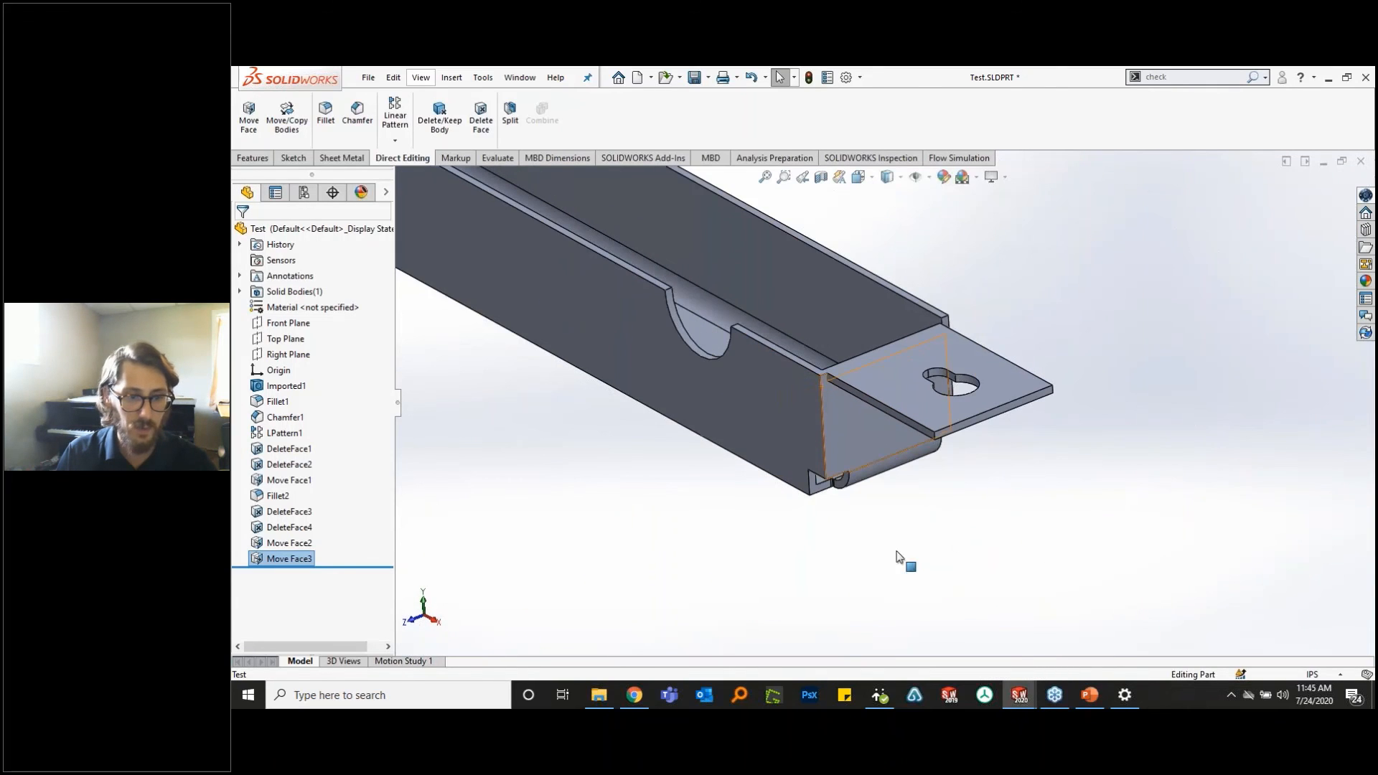
left_click(925, 557)
mouse_move(850, 421)
middle_mouse_down()
mouse_move(789, 392)
mouse_move(847, 391)
mouse_move(837, 414)
middle_mouse_up()
scroll(837, 414, "down", 4)
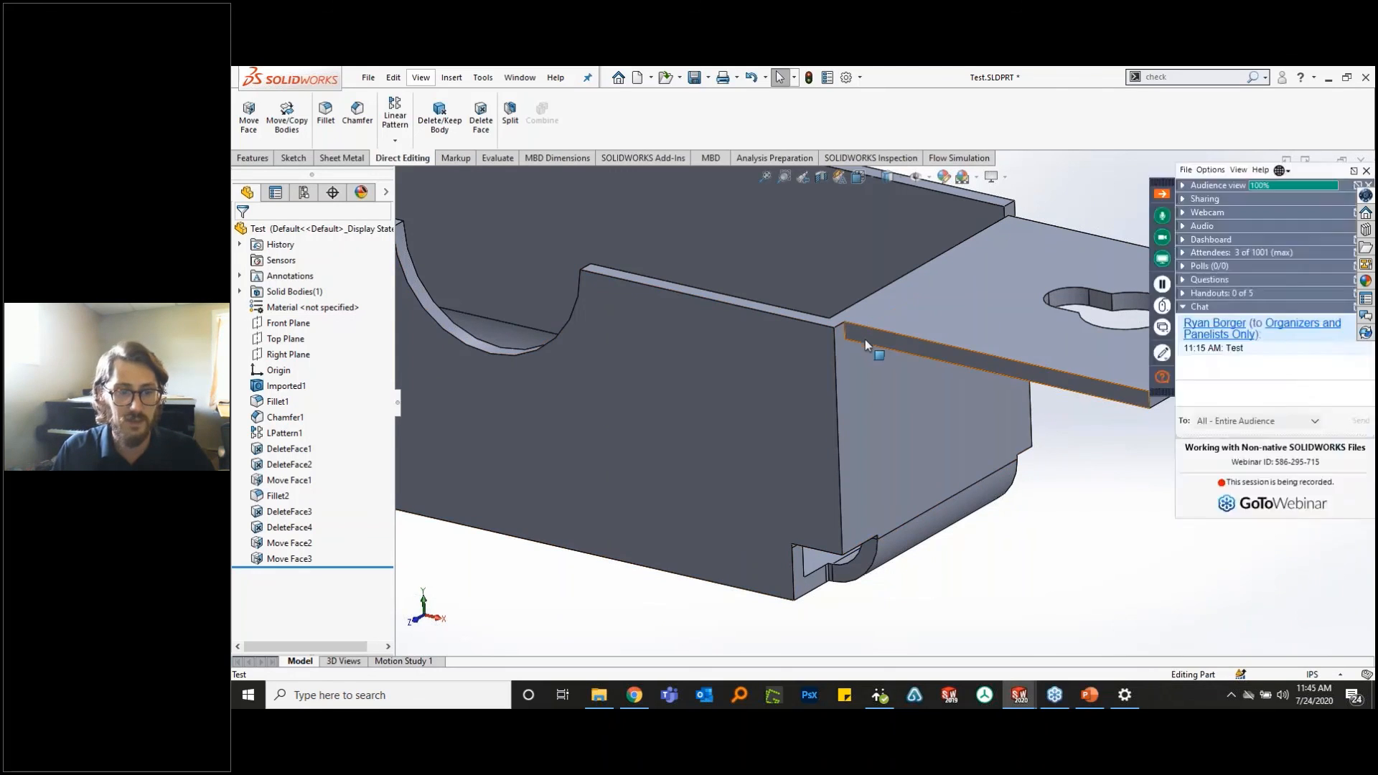
middle_click_drag(864, 339, 908, 271)
scroll(839, 383, "up", 5)
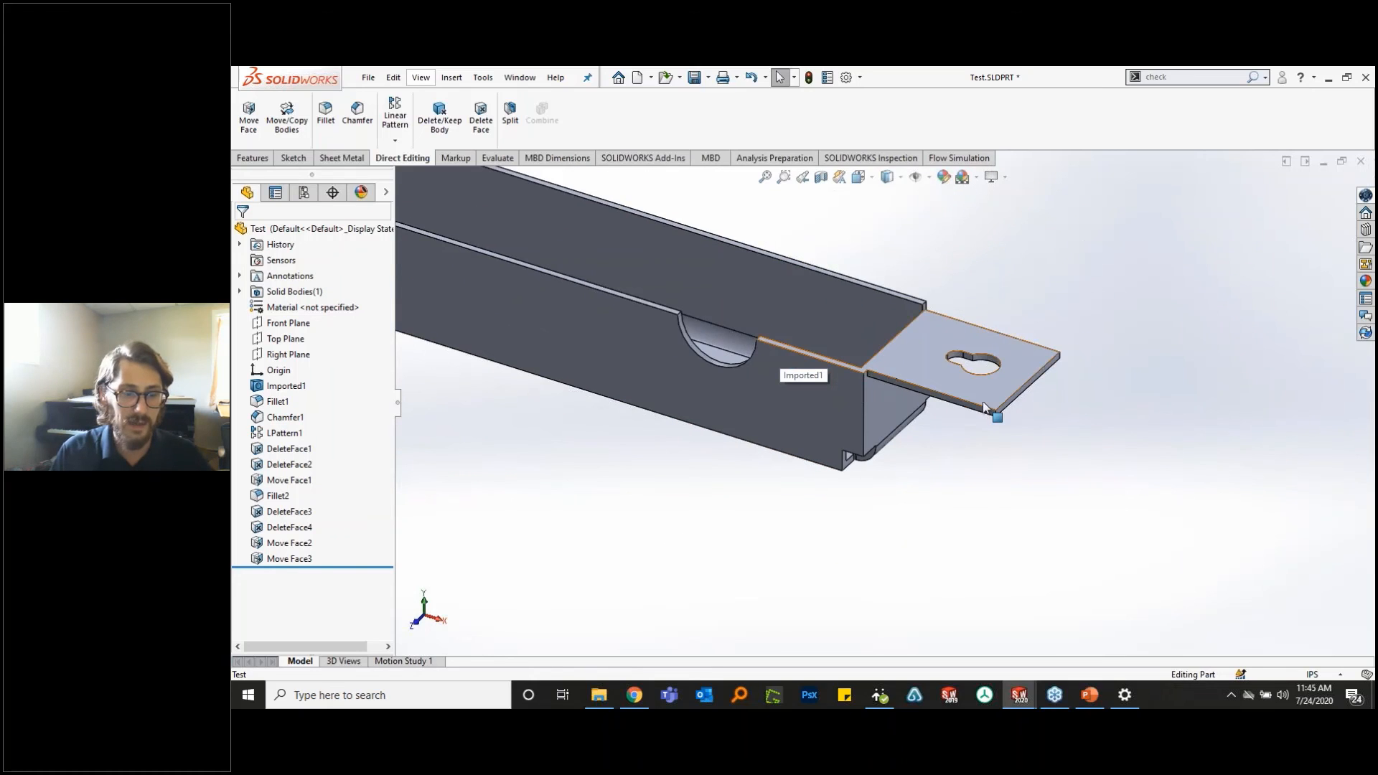
scroll(850, 346, "down", 4)
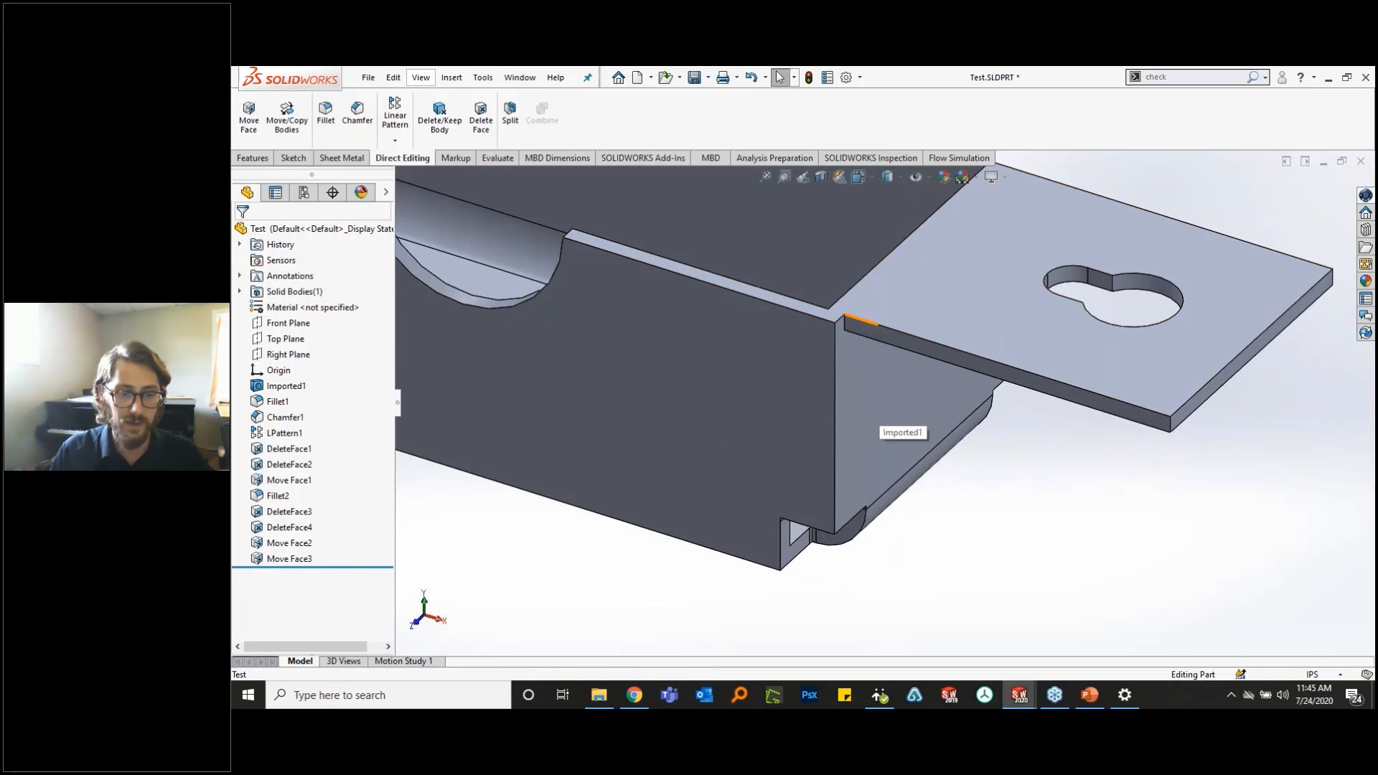
middle_click_drag(835, 315, 862, 425)
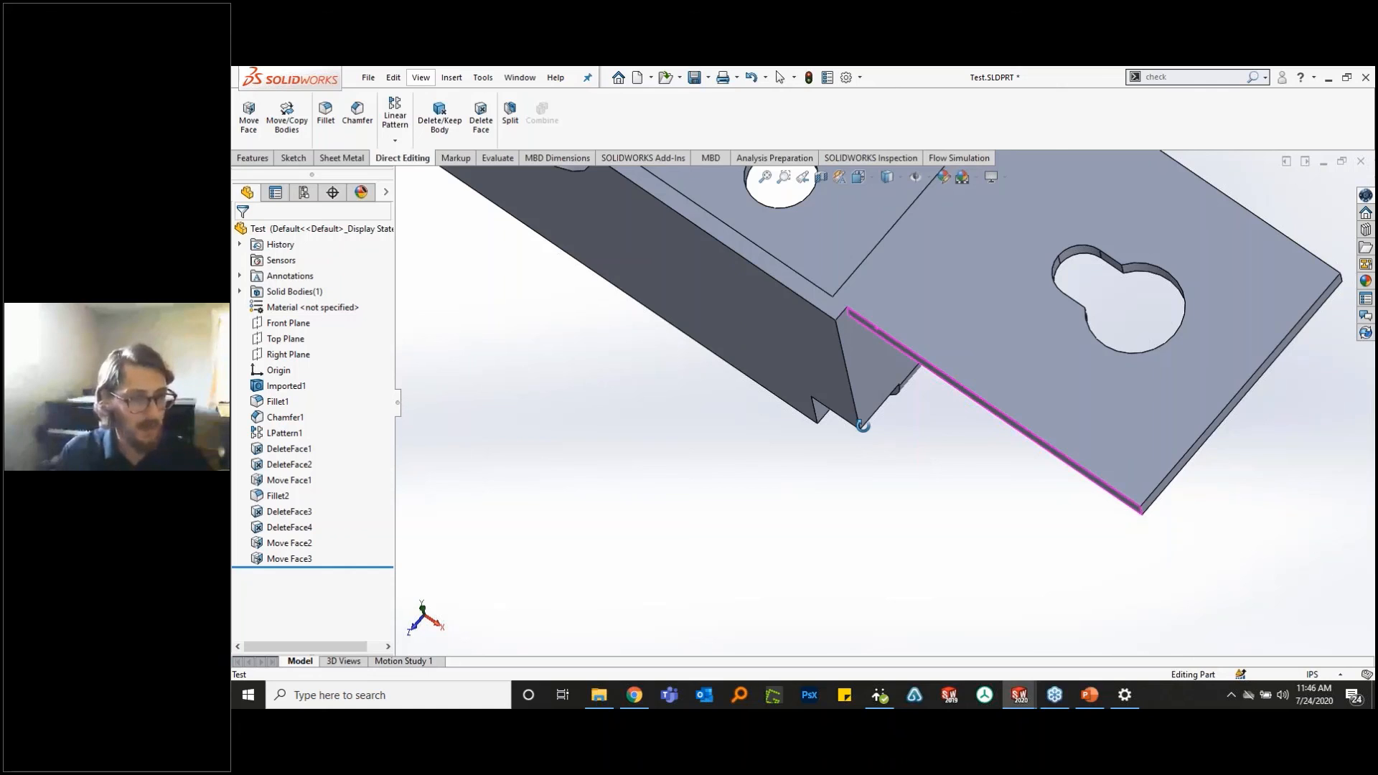
middle_click_drag(863, 425, 711, 324)
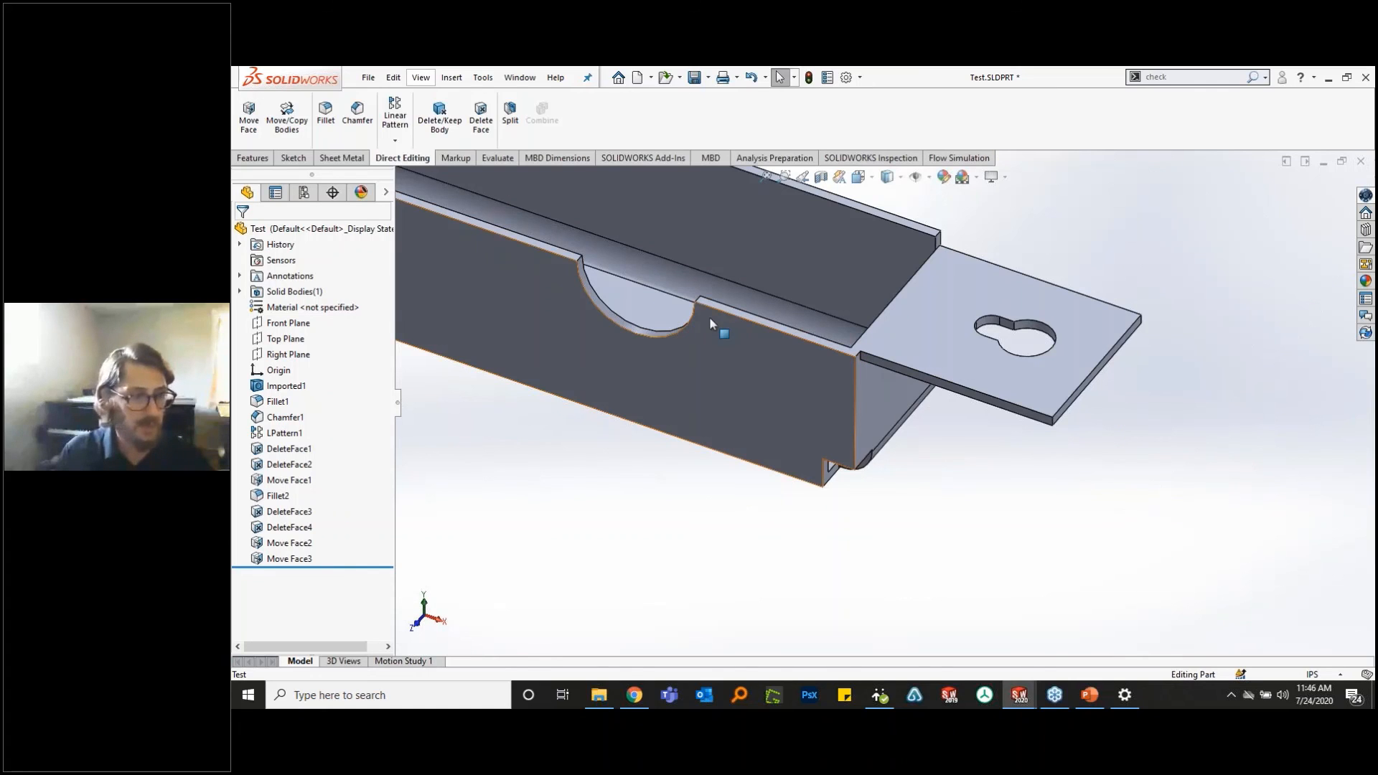
- Enlarge the semicircular notch near the unchamfered tab by offsetting its curved face 0.125 in with Move Face and the direction flipped
key("Return")
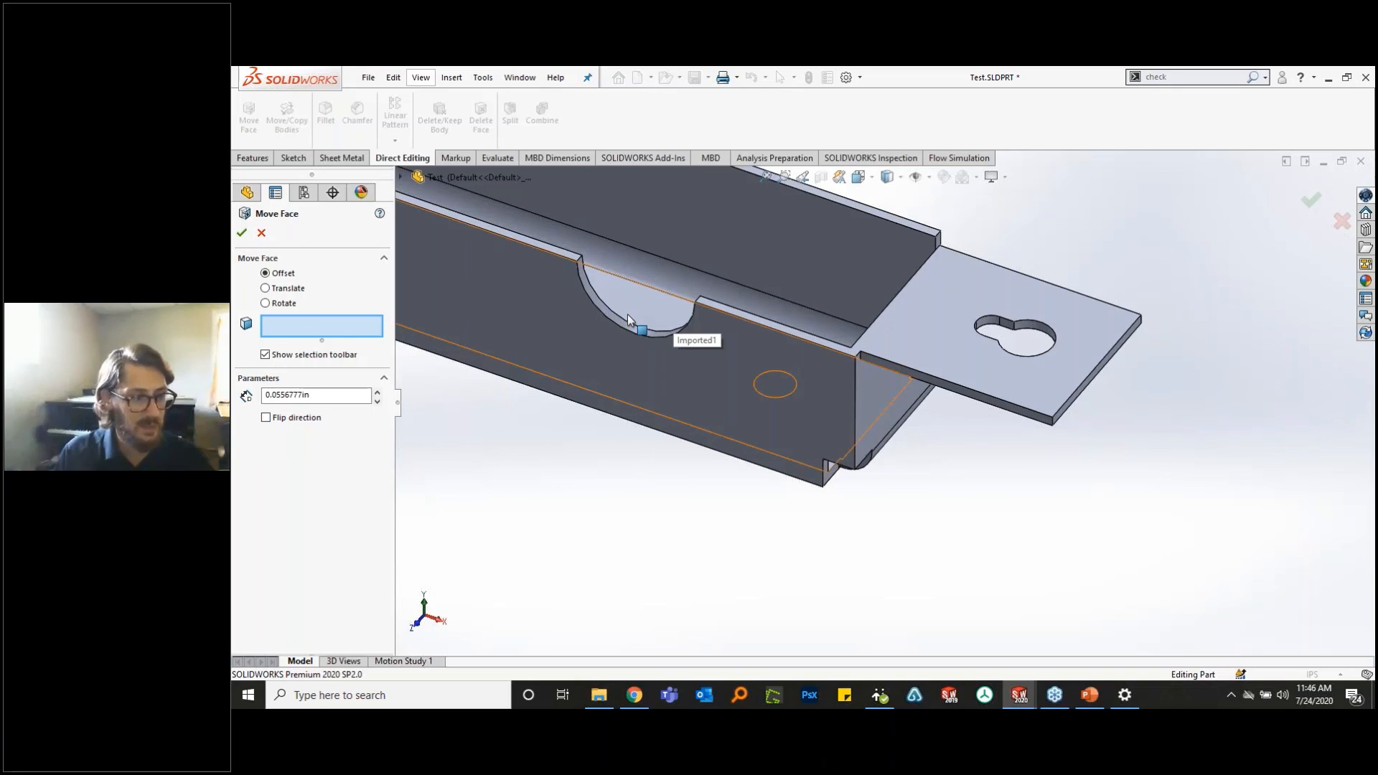
left_click(628, 320)
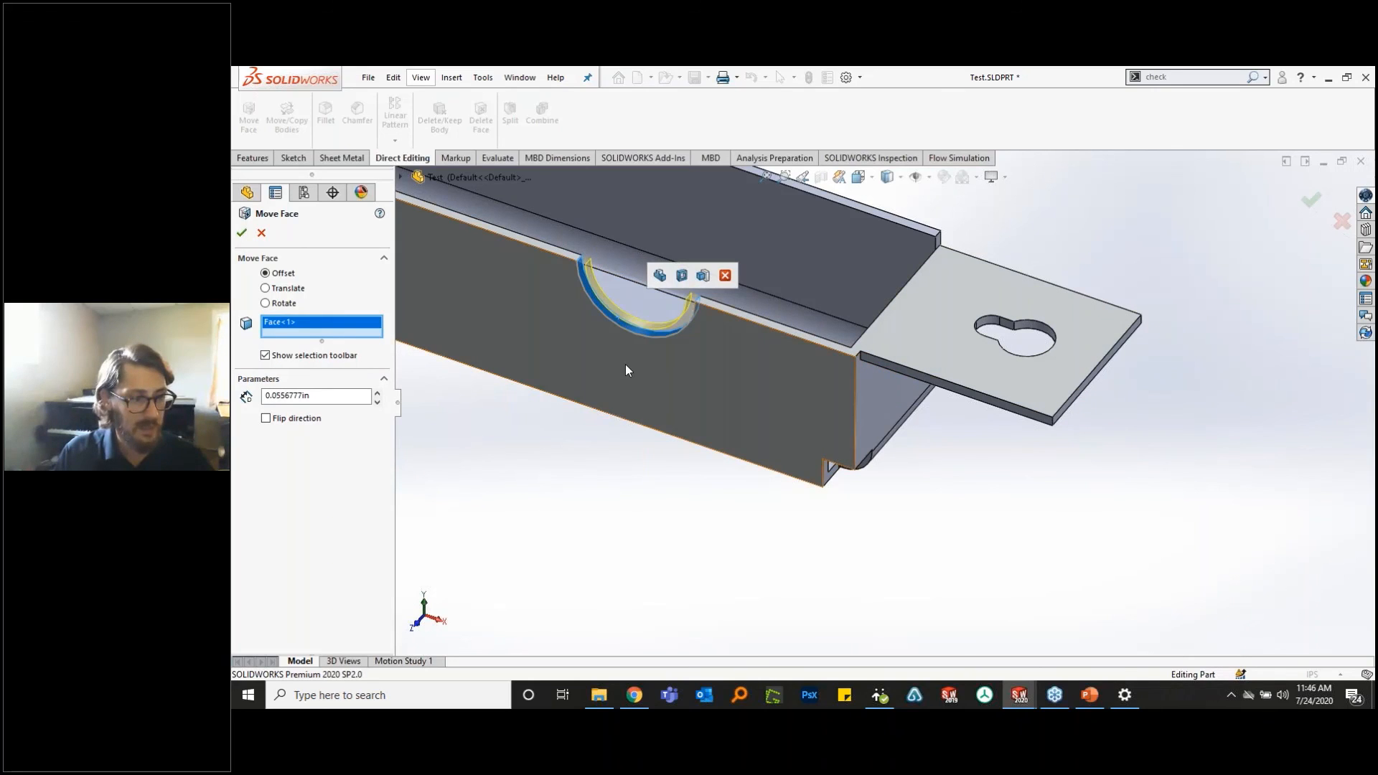
middle_click_drag(625, 364, 675, 327)
scroll(626, 344, "down", 5)
left_click_drag(334, 396, 251, 395)
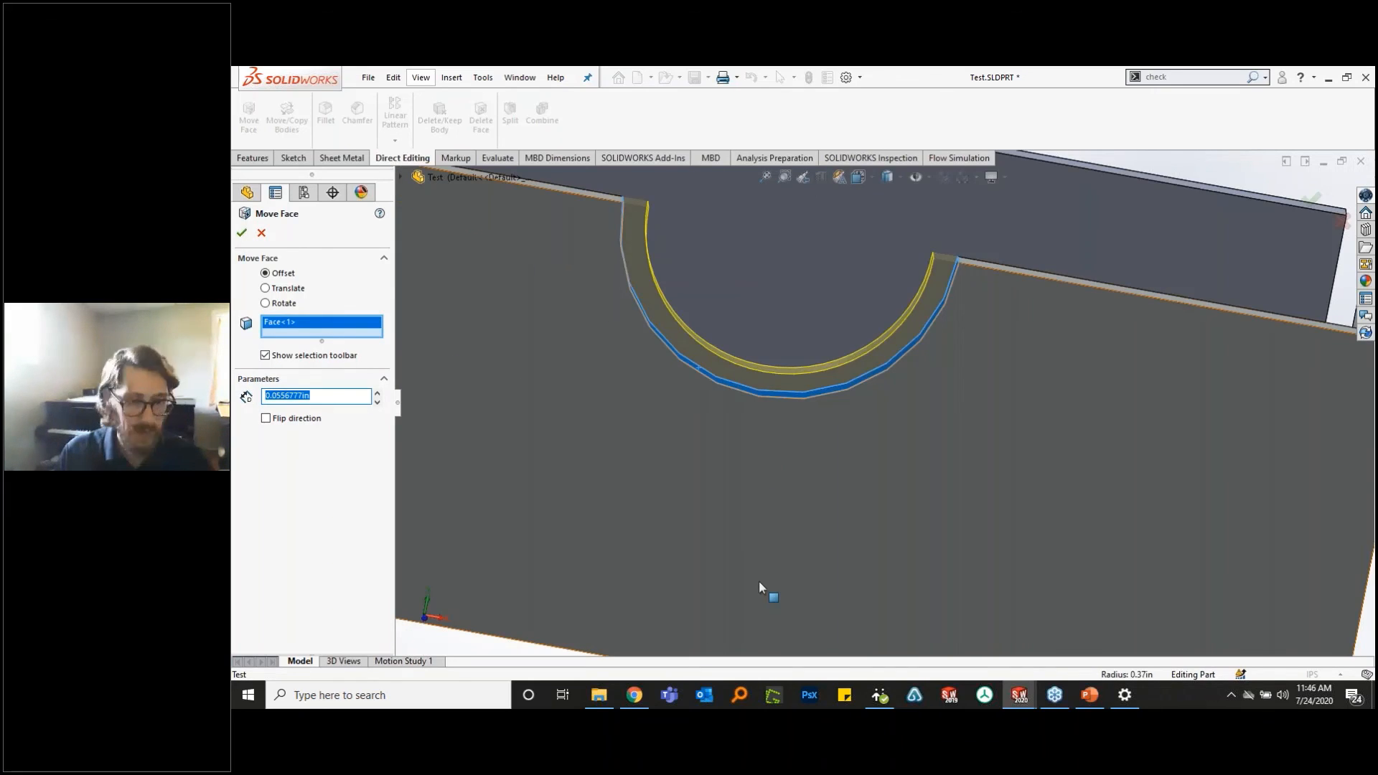
type(".125")
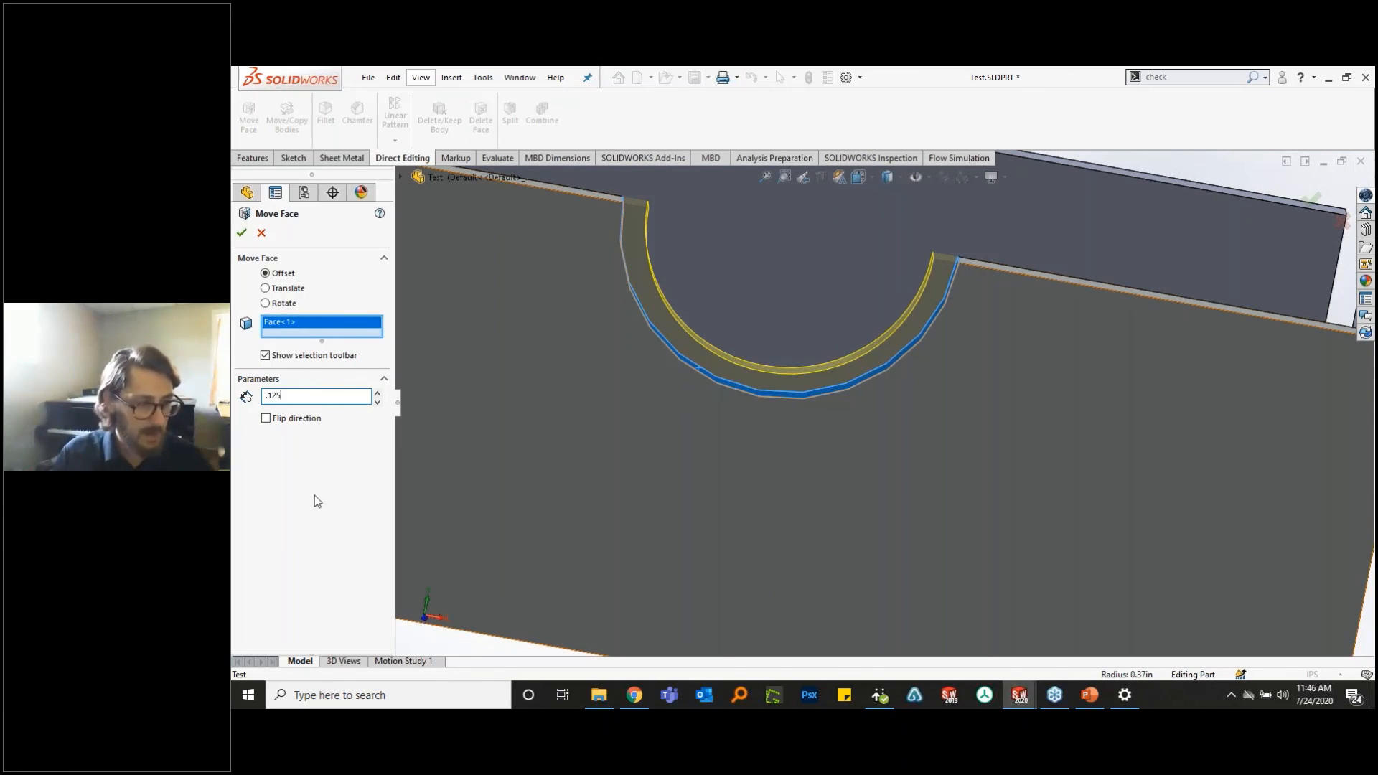
left_click(266, 419)
left_click(266, 419)
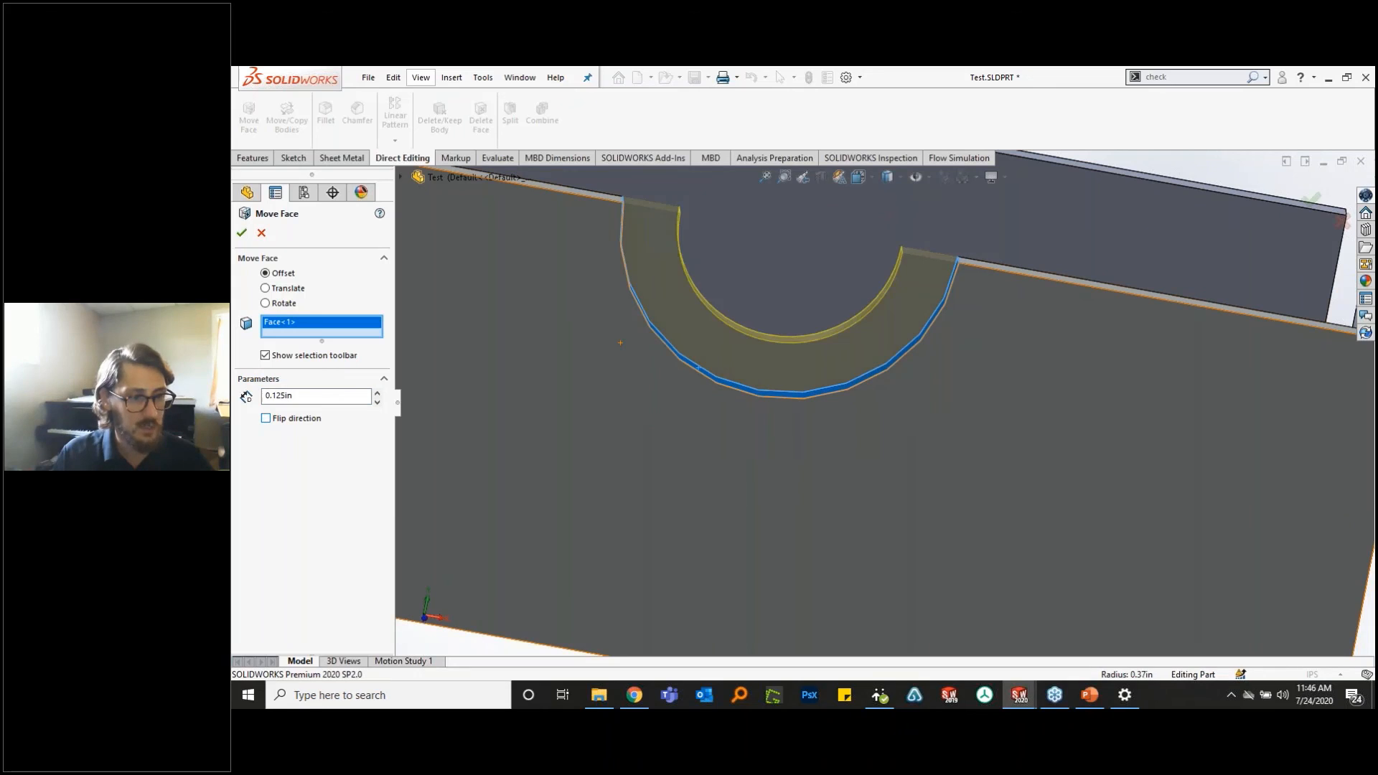
left_click(266, 419)
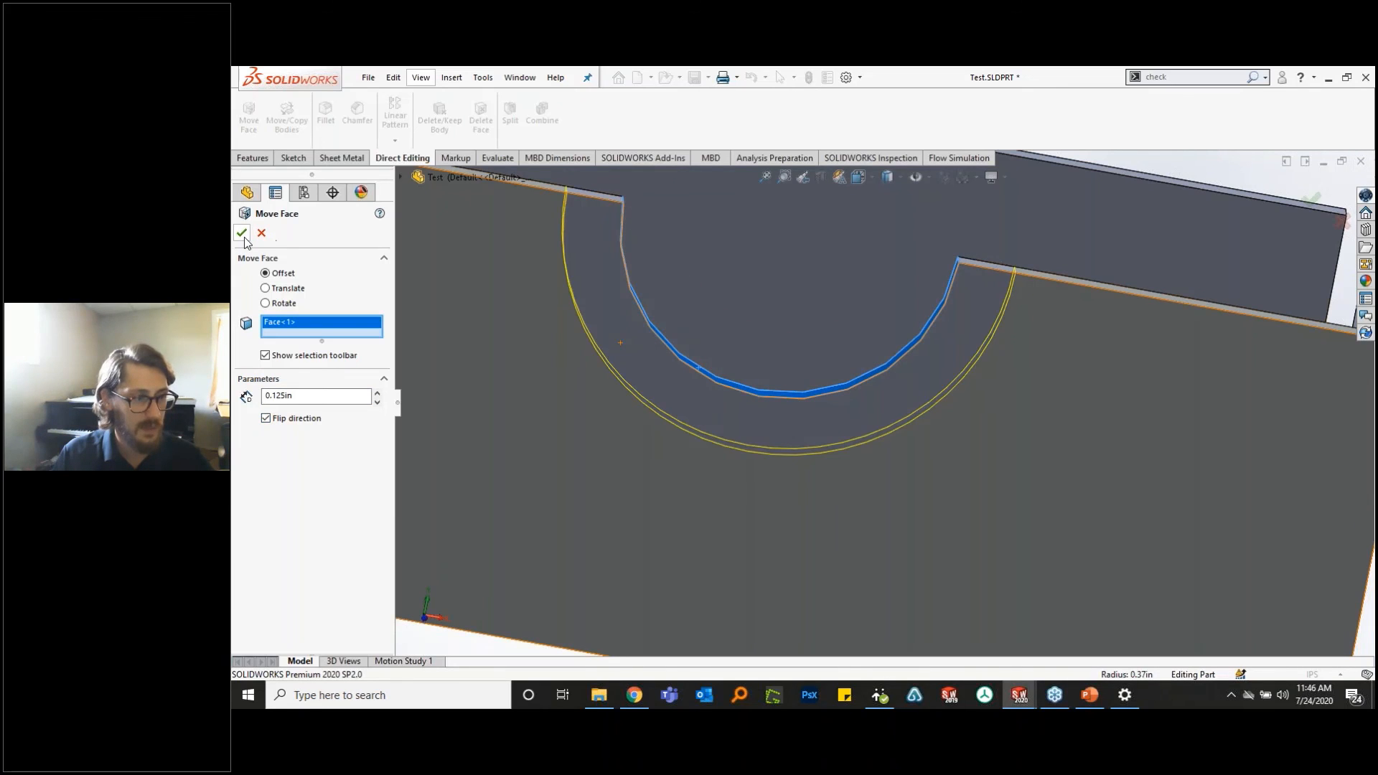
left_click(243, 233)
scroll(851, 417, "up", 4)
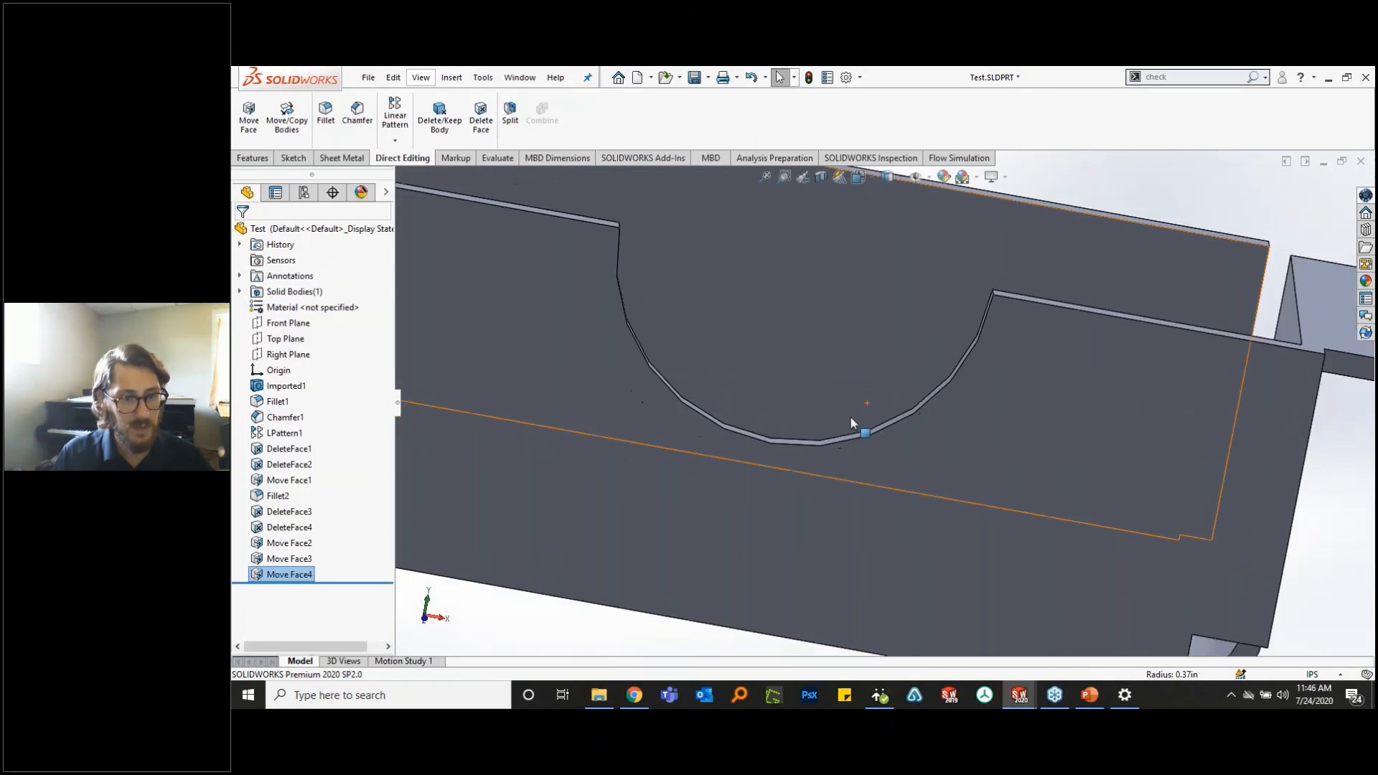
- Remove the semicircular notch near the chamfered tab by deleting its curved face with the Delete and Patch option
middle_click_drag(851, 416, 865, 386)
scroll(682, 345, "up", 3)
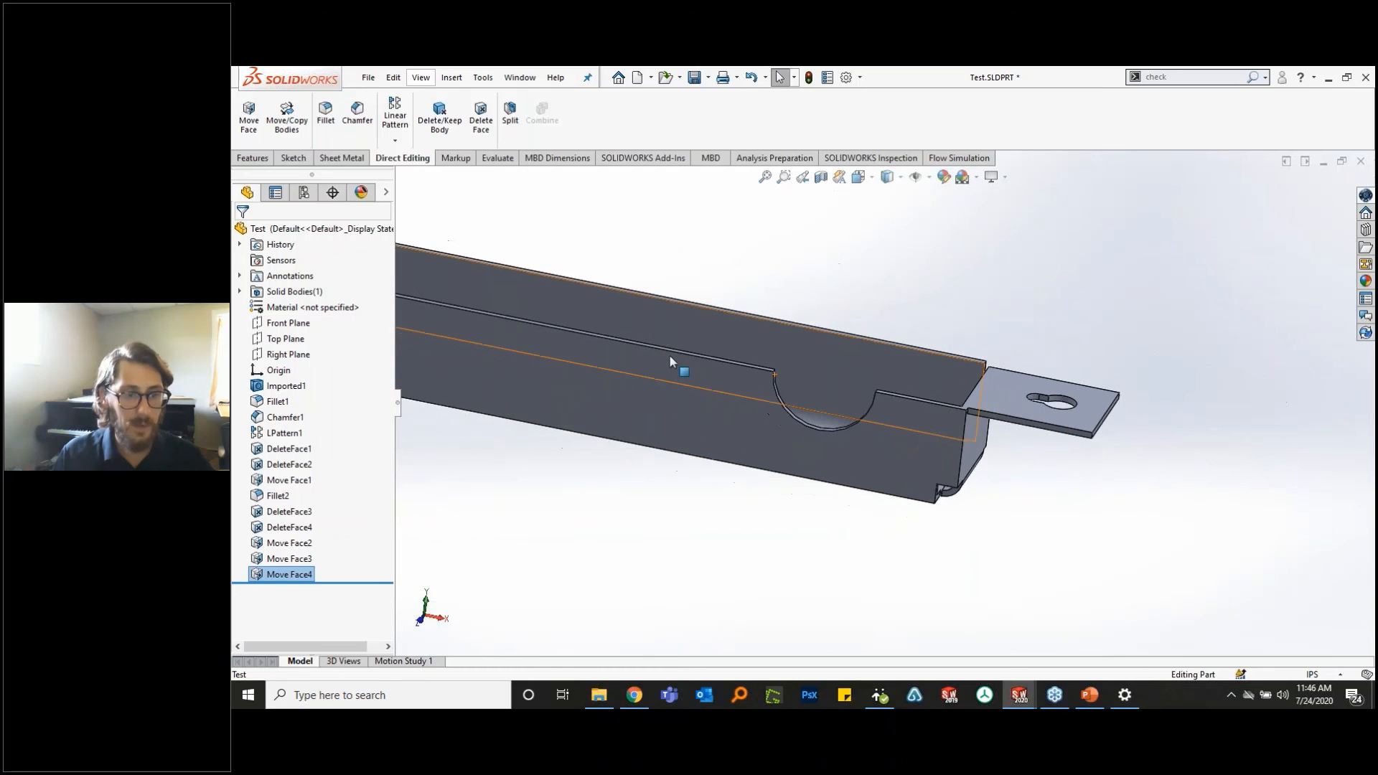
scroll(820, 418, "down", 4)
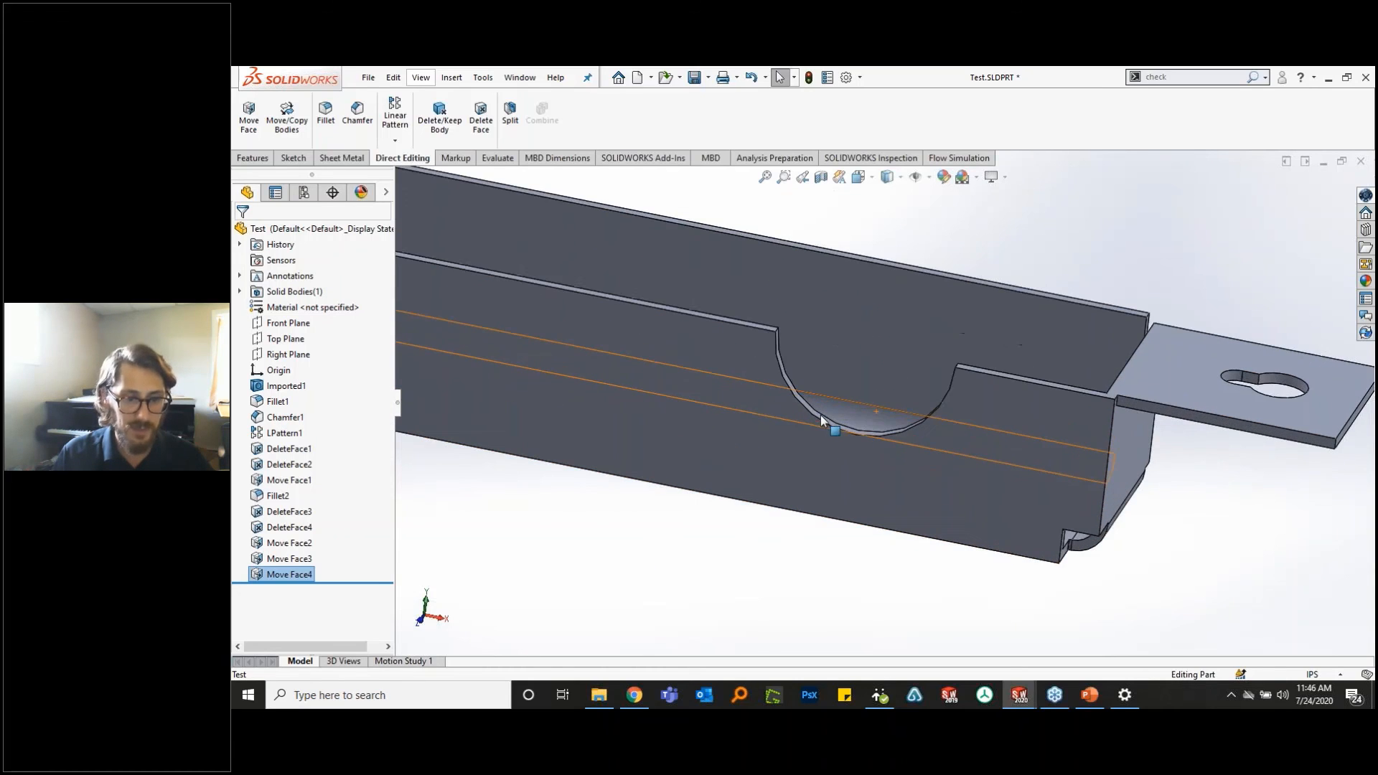
scroll(722, 435, "up", 4)
scroll(575, 353, "up", 3)
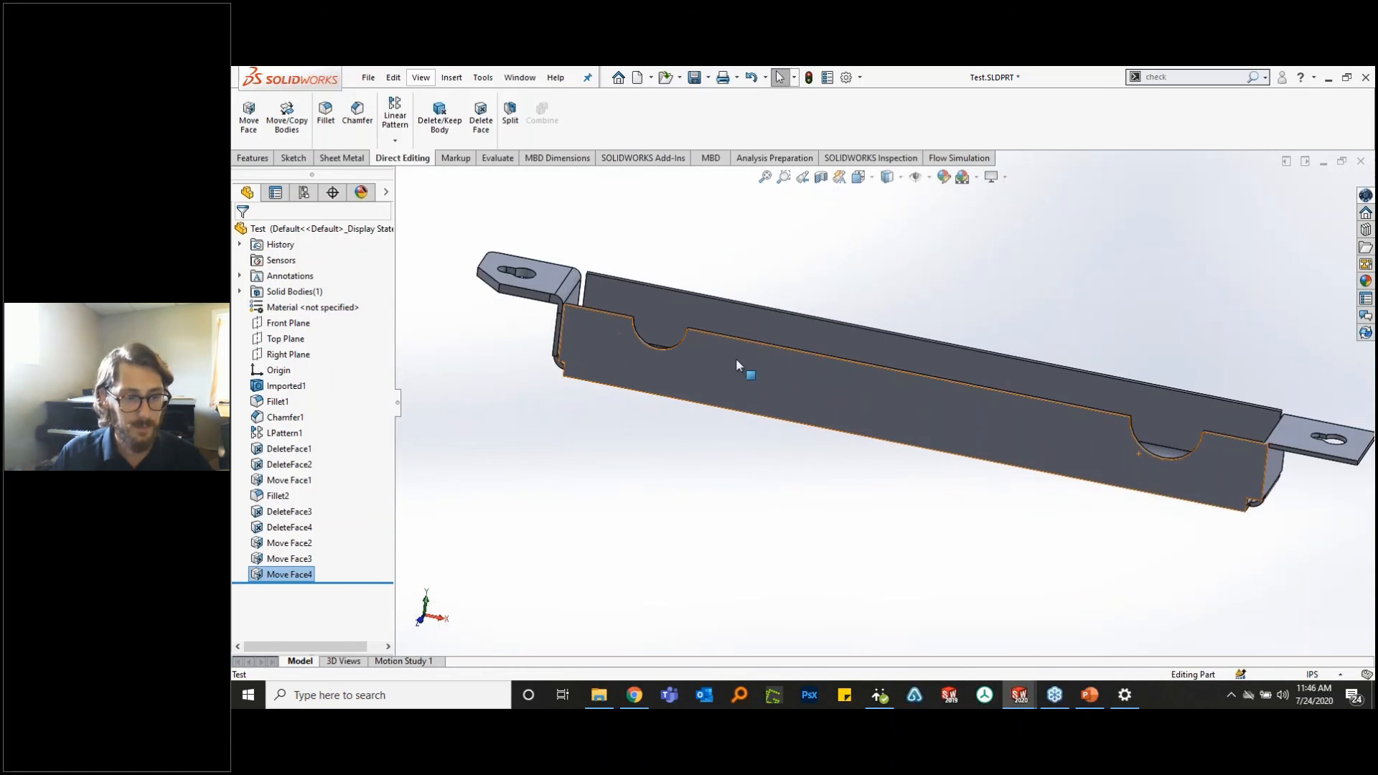
scroll(639, 343, "down", 6)
scroll(643, 381, "up", 2)
middle_click_drag(639, 360, 905, 400)
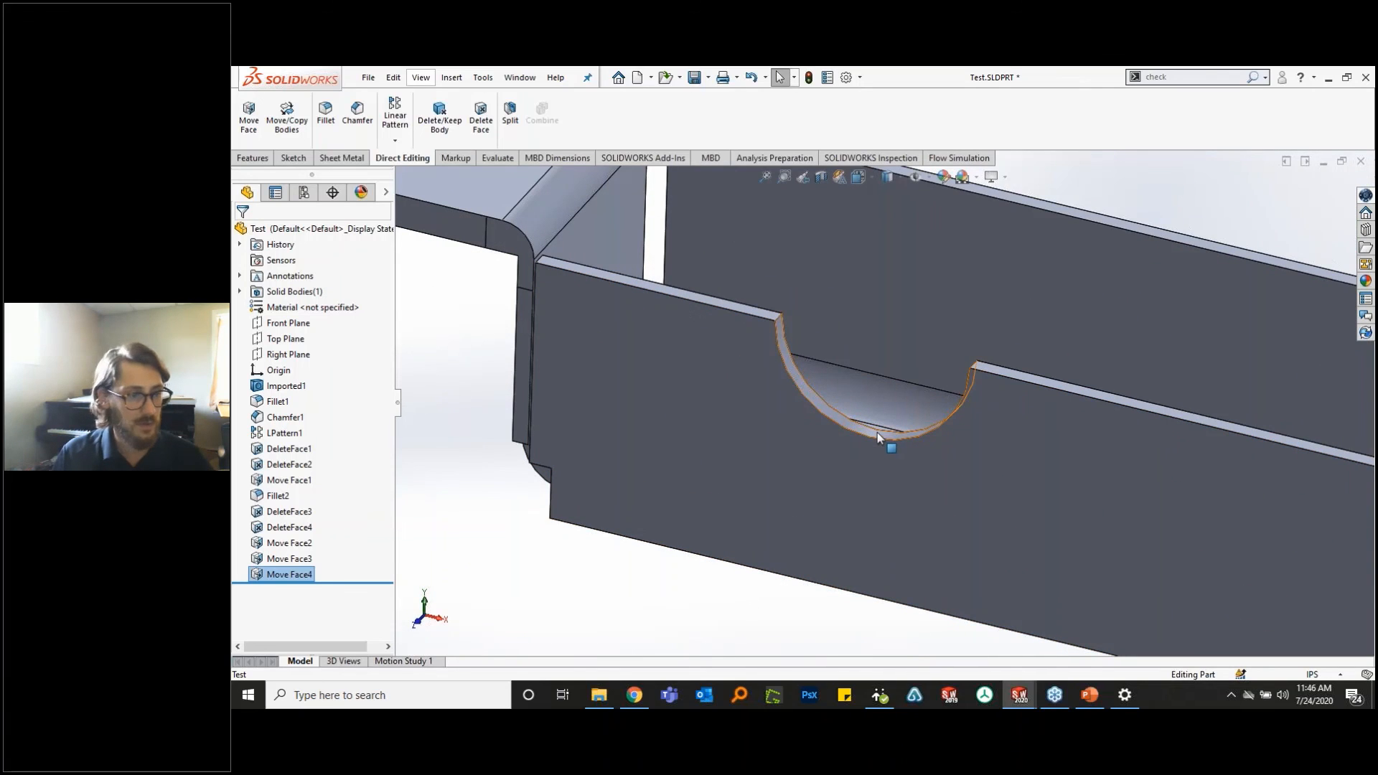
left_click(481, 116)
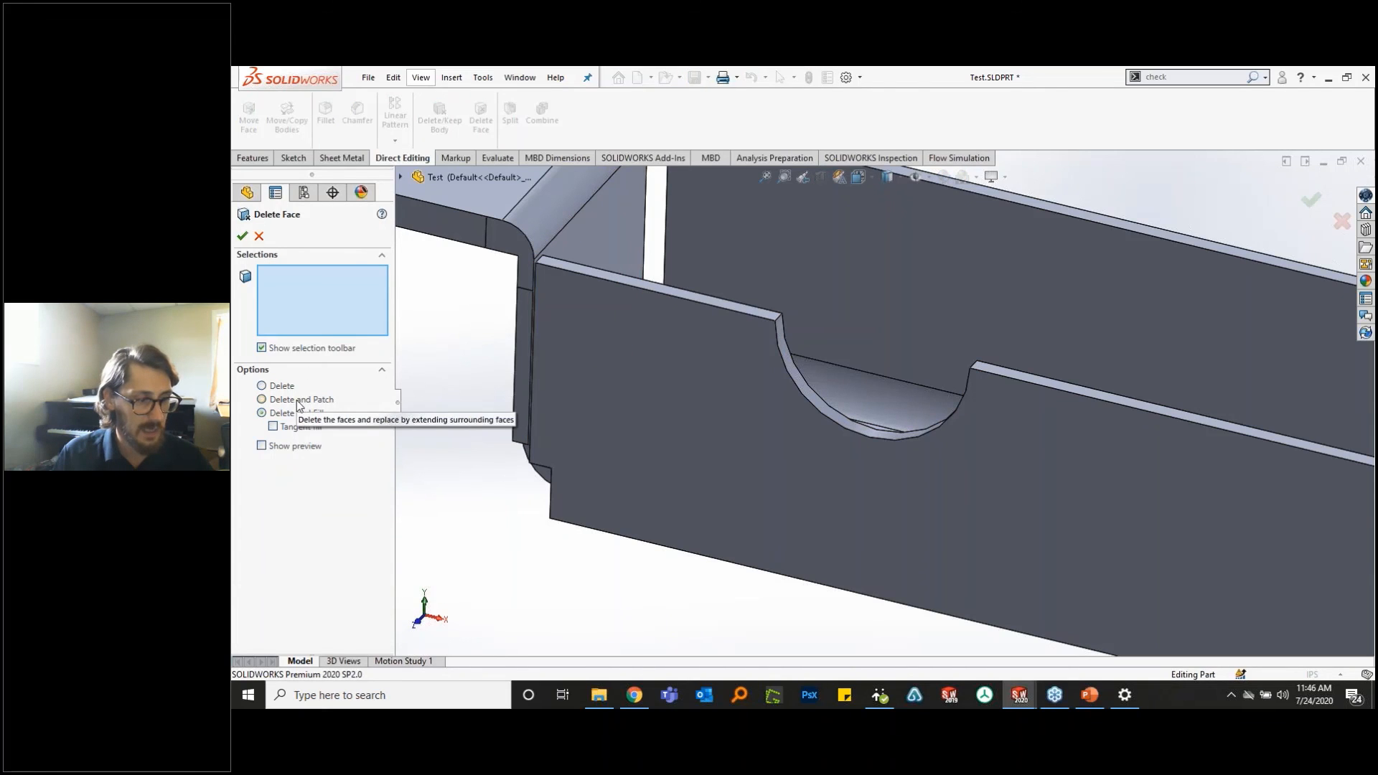
left_click(297, 401)
left_click(824, 399)
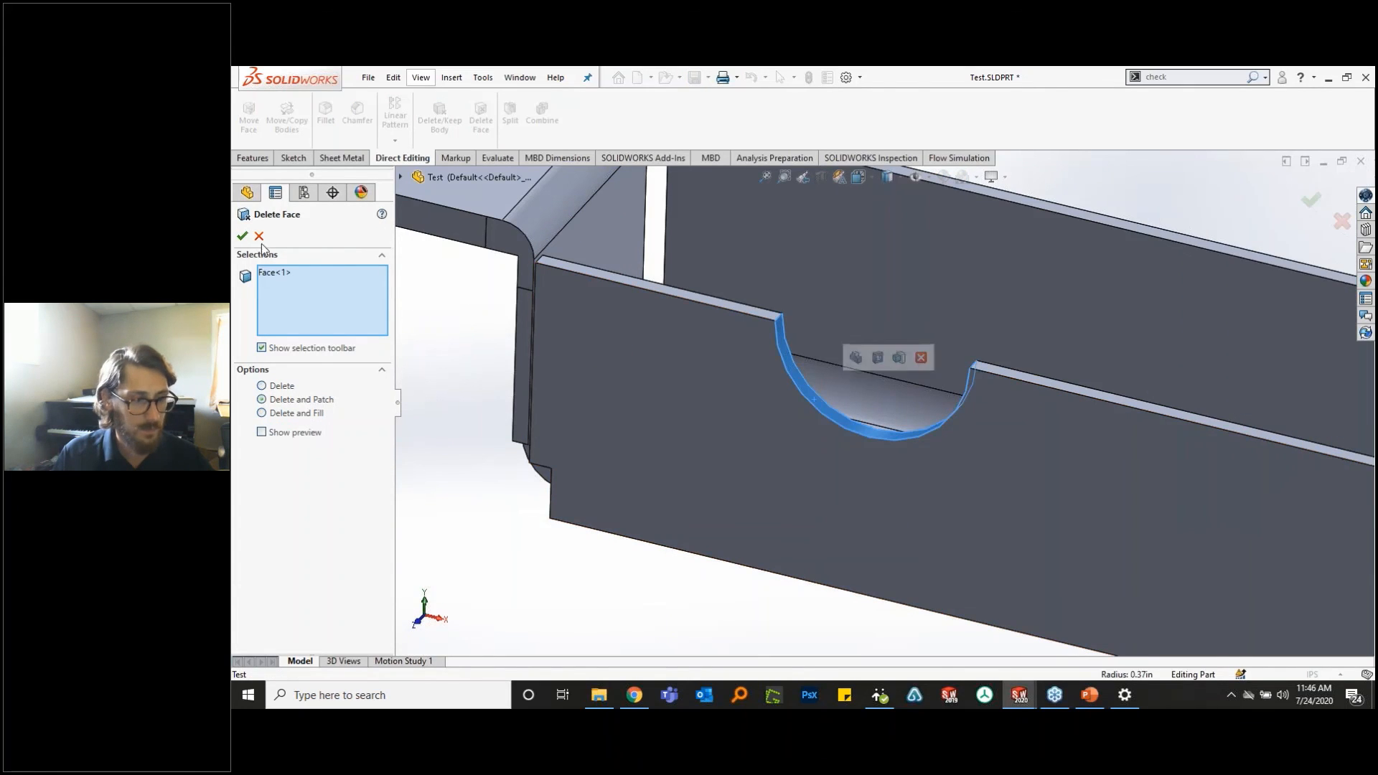
left_click(243, 236)
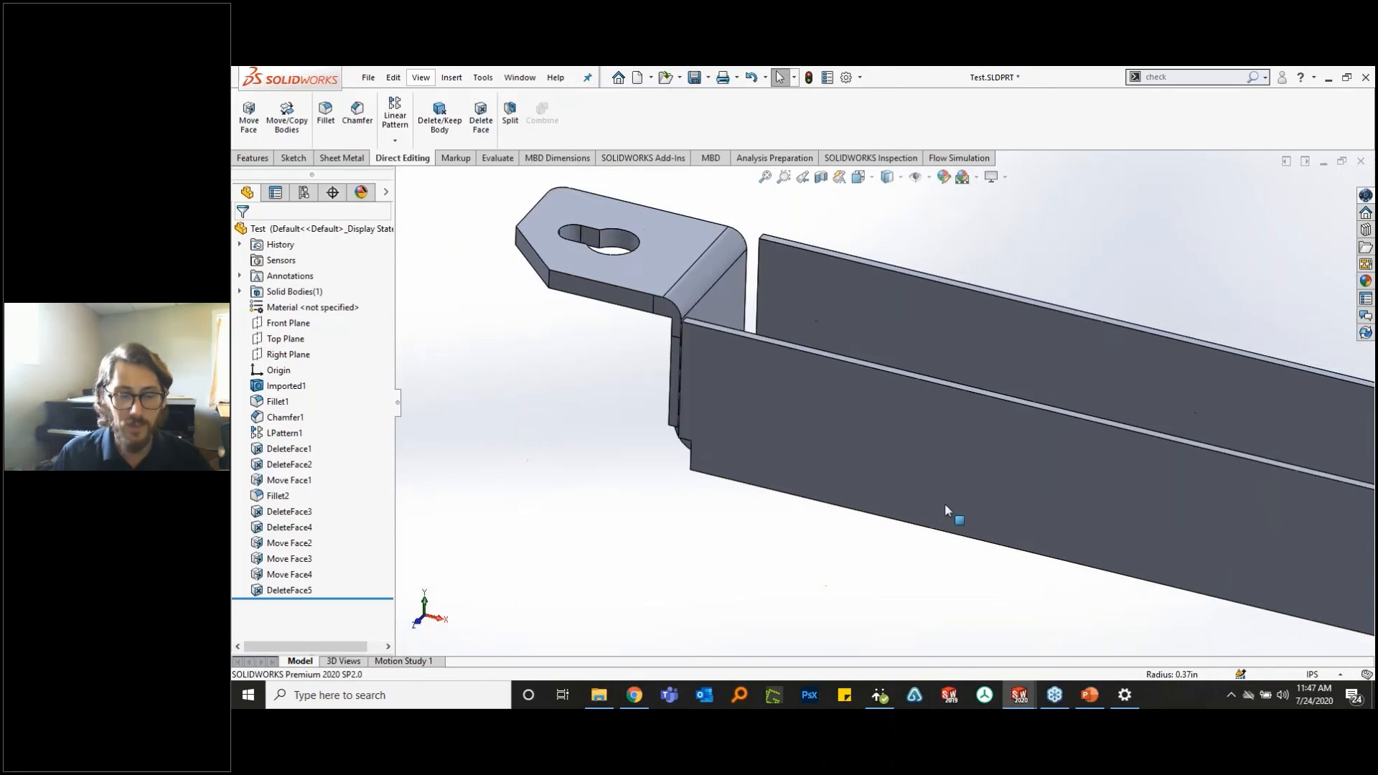
- Examine the whole edited bracket from several angles, including the patched side wall, the remaining notch, the base holes and both end tabs
scroll(946, 510, "up", 2)
scroll(948, 510, "up", 4)
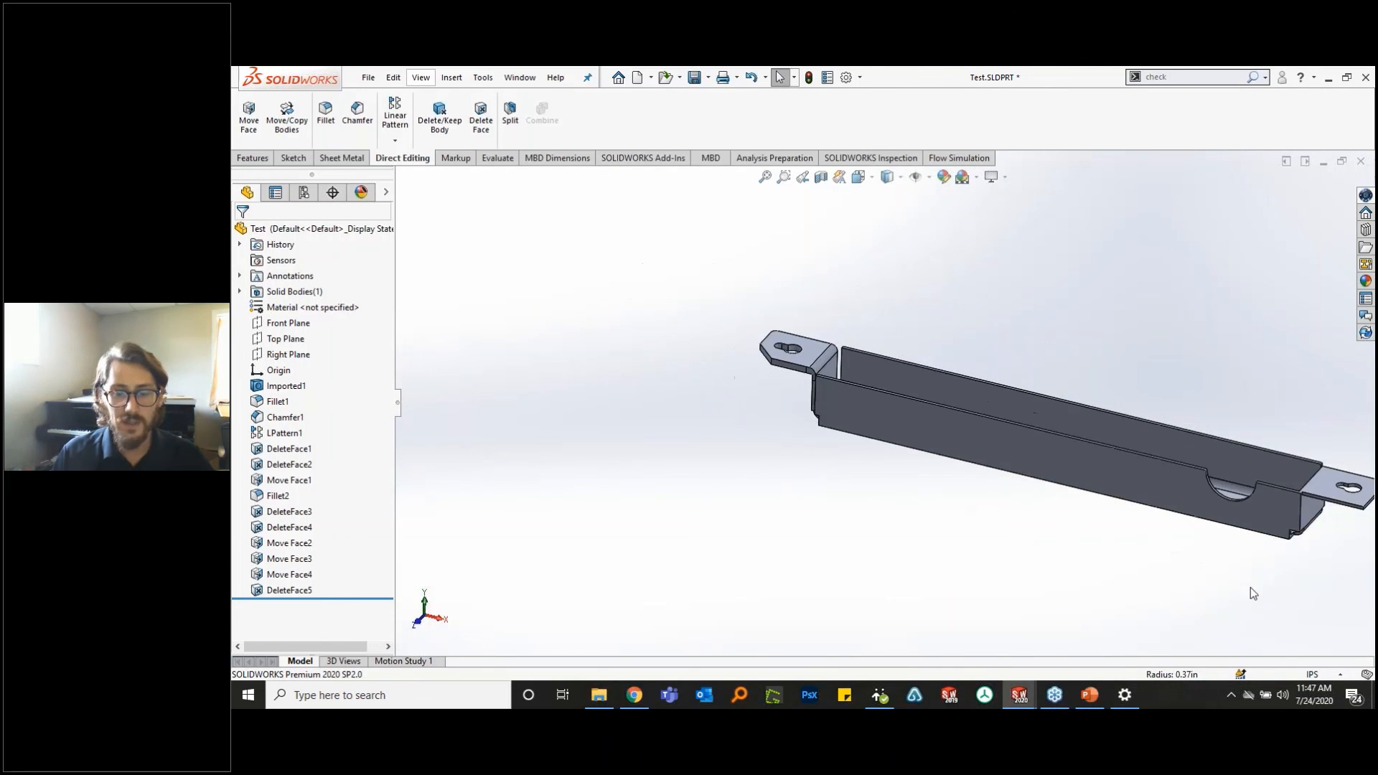
scroll(1251, 587, "down", 1)
scroll(959, 392, "up", 3)
scroll(1095, 308, "down", 3)
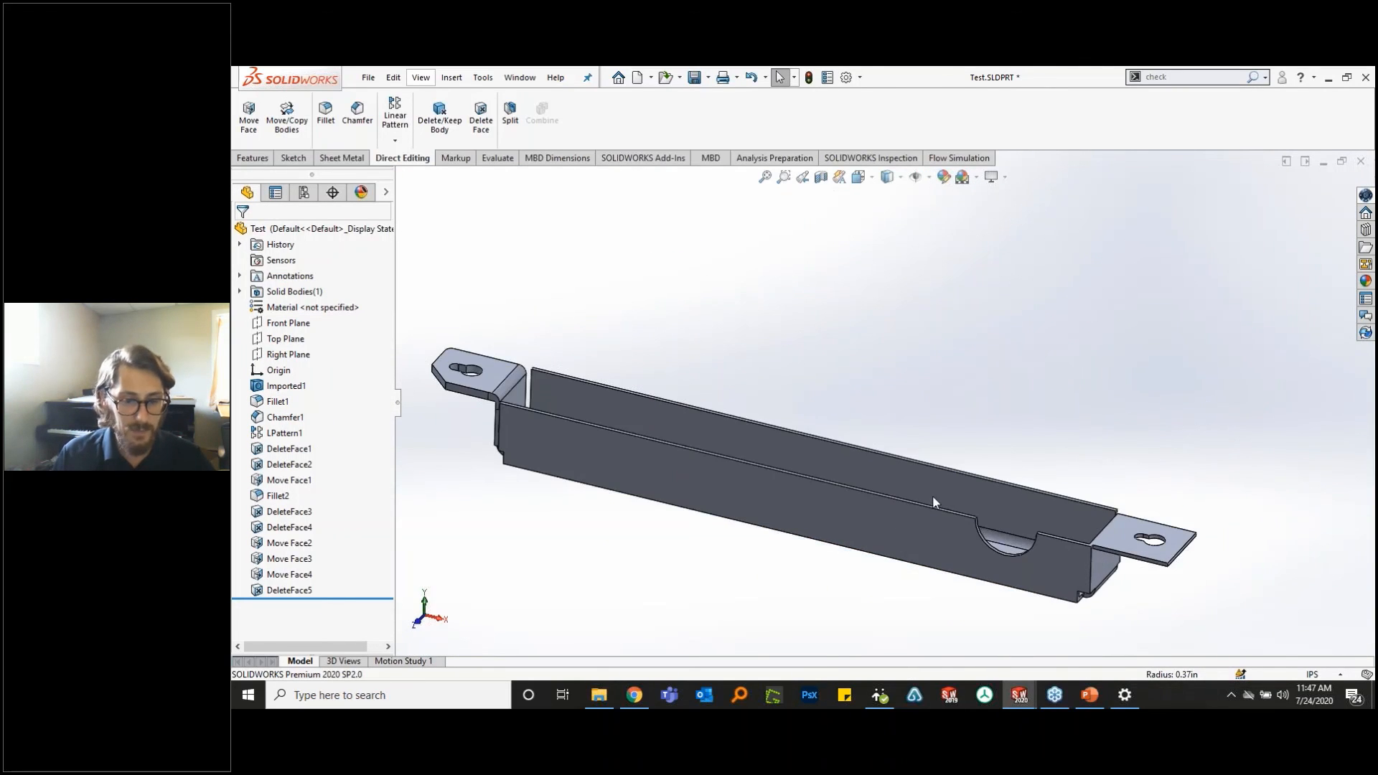
middle_click_drag(932, 495, 908, 516)
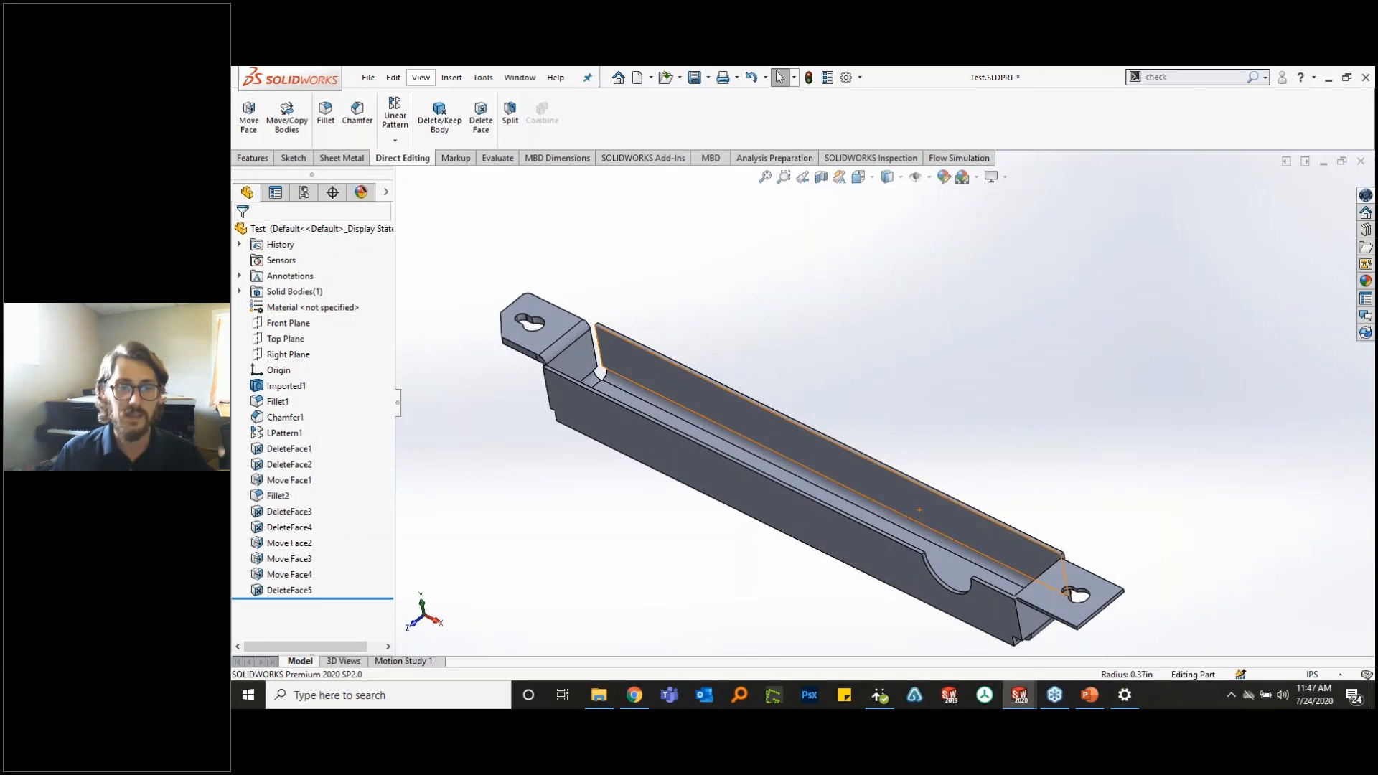
middle_click_drag(860, 587, 992, 578)
scroll(969, 580, "up", 3)
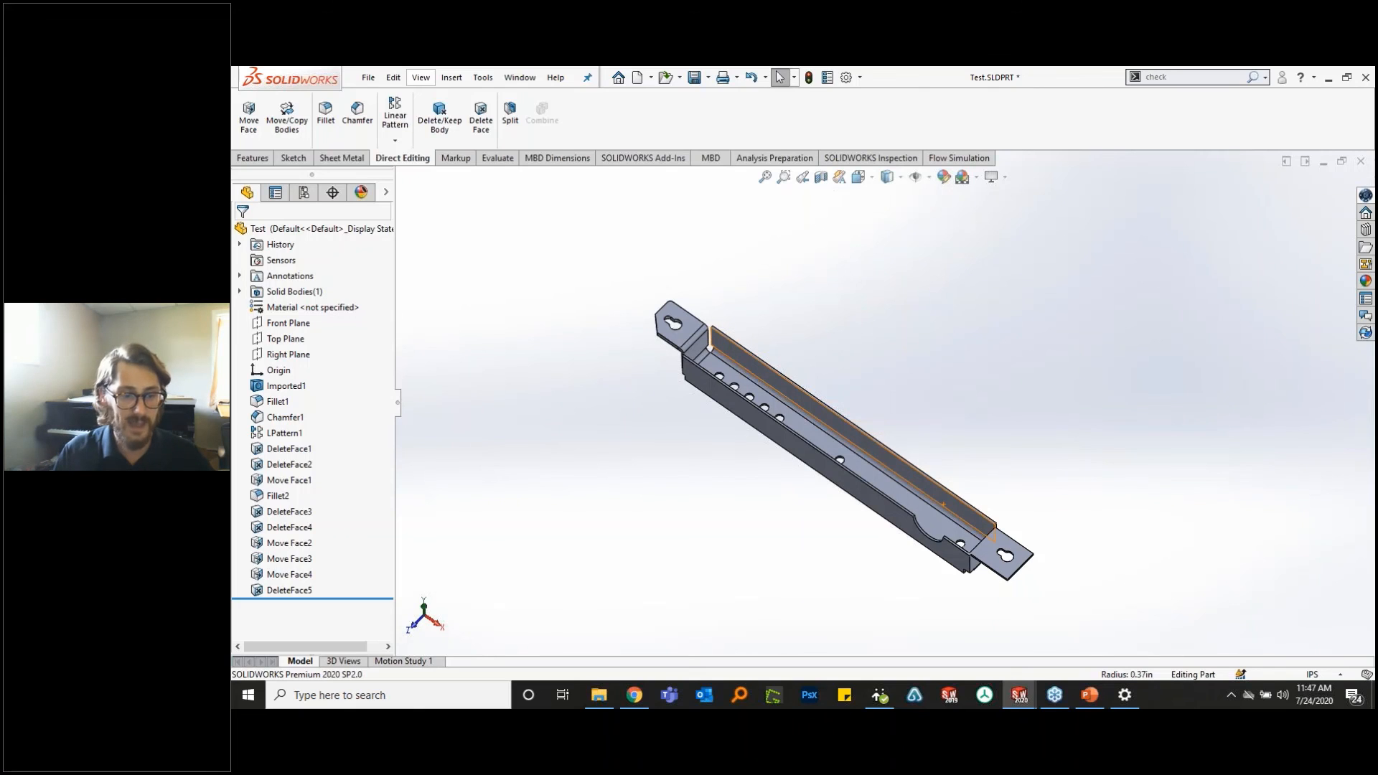
scroll(1000, 572, "down", 5)
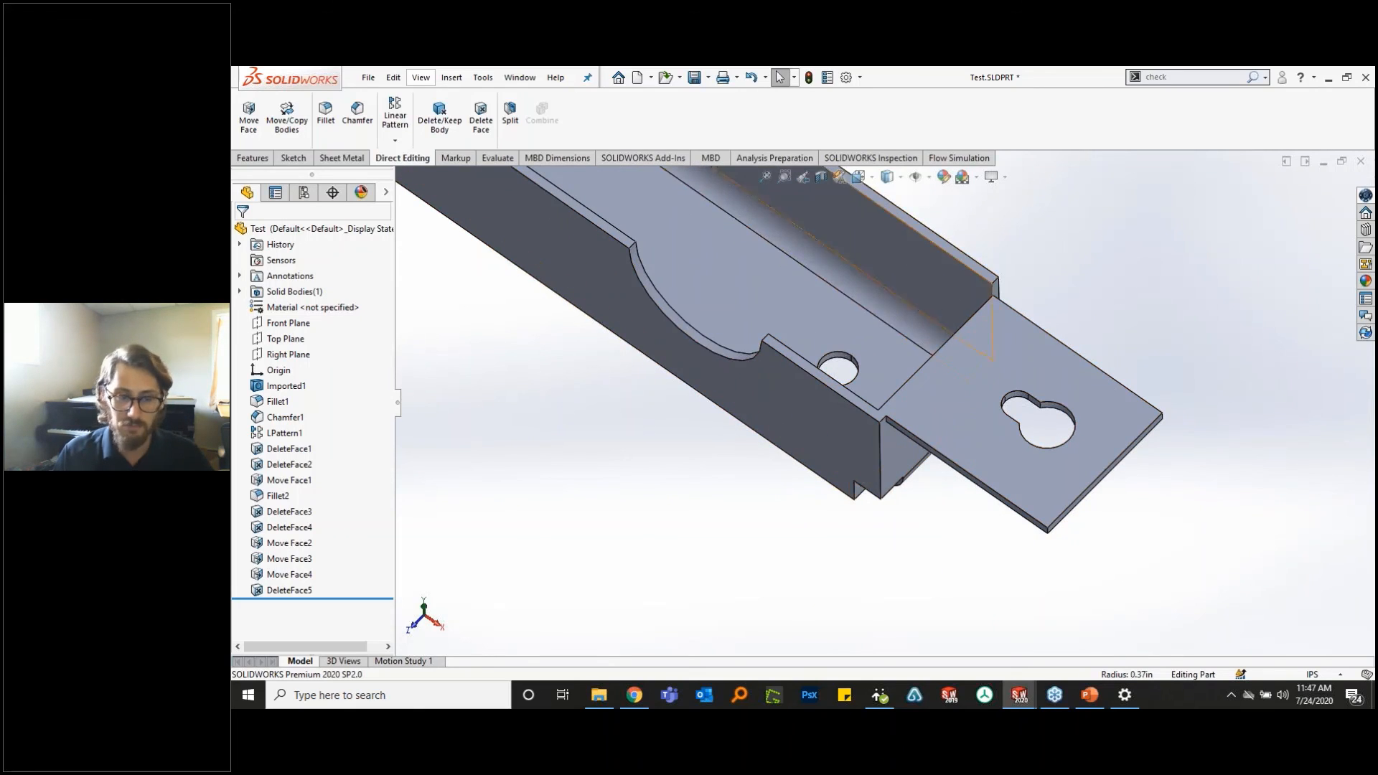
scroll(800, 380, "up", 3)
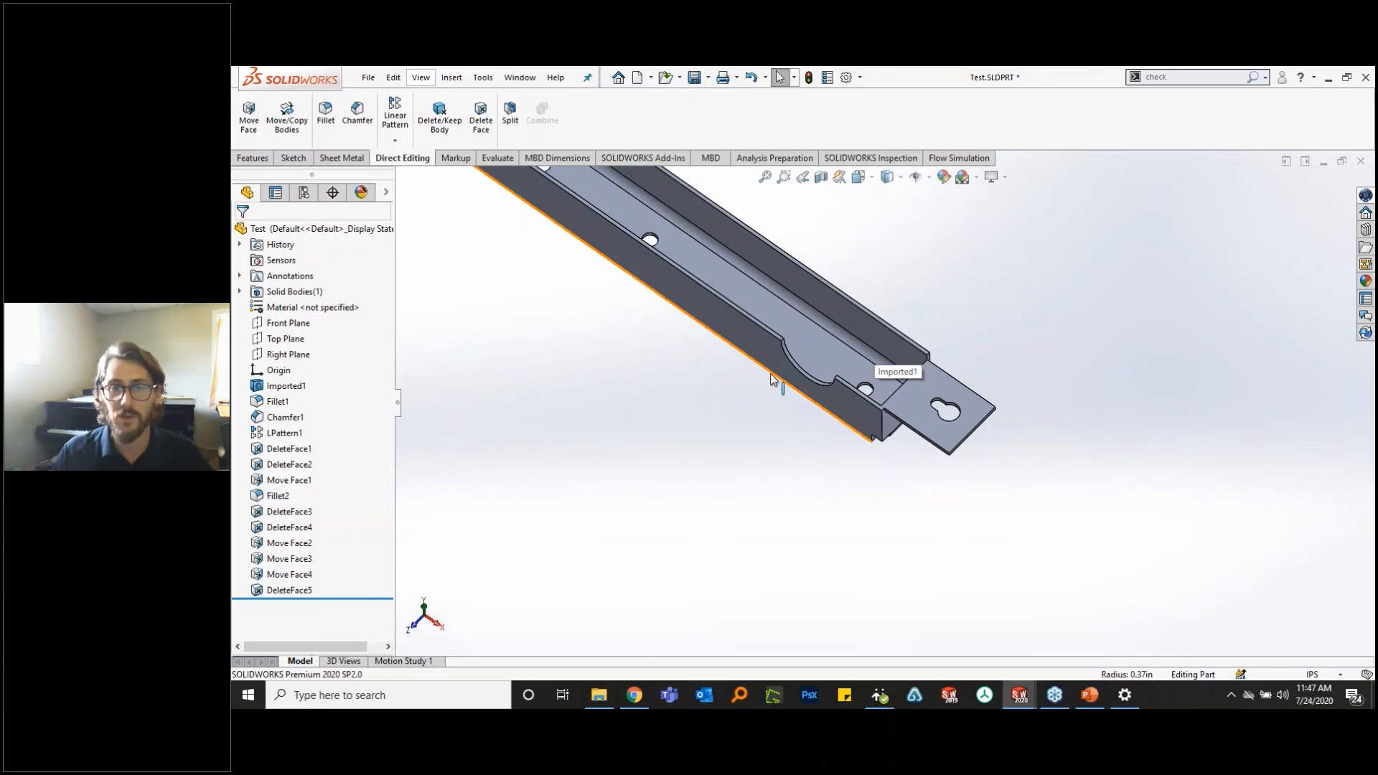
scroll(699, 322, "up", 4)
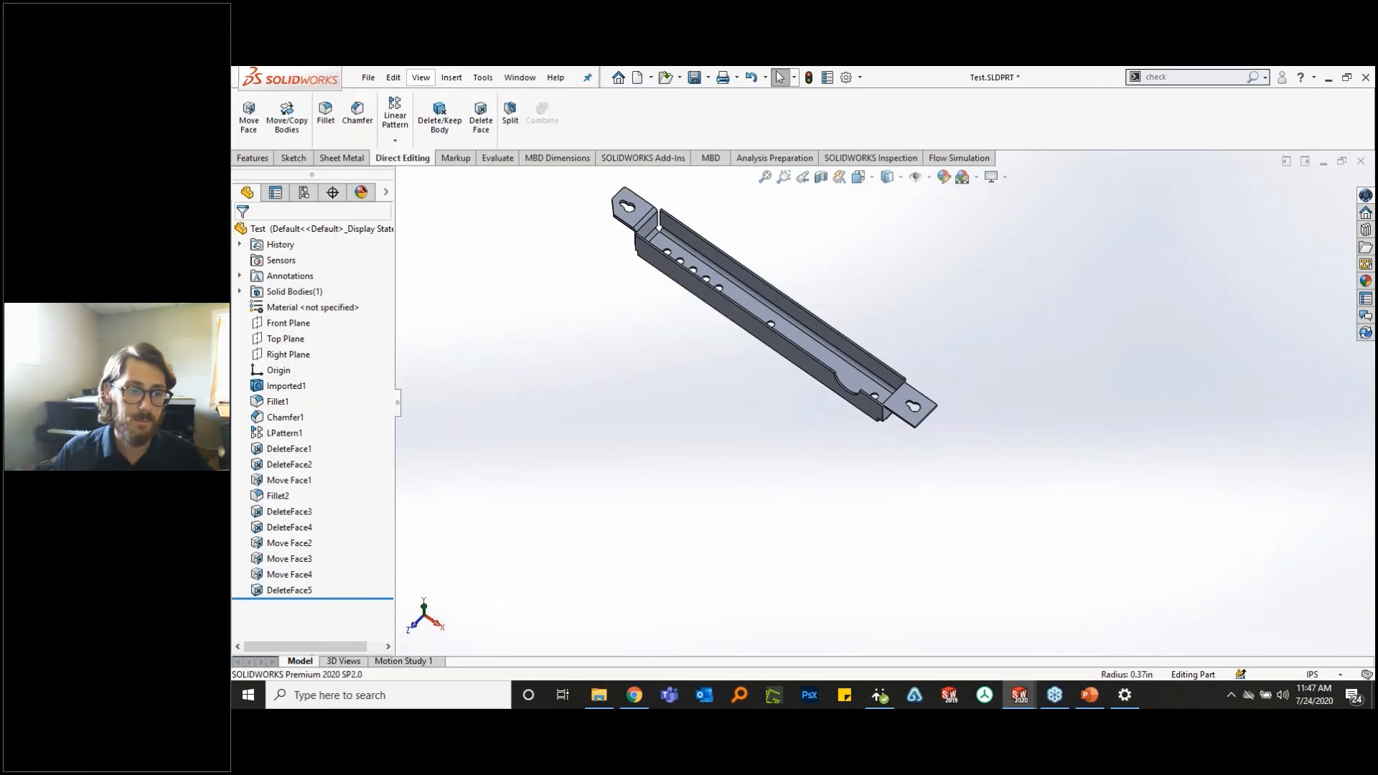
scroll(885, 265, "down", 4)
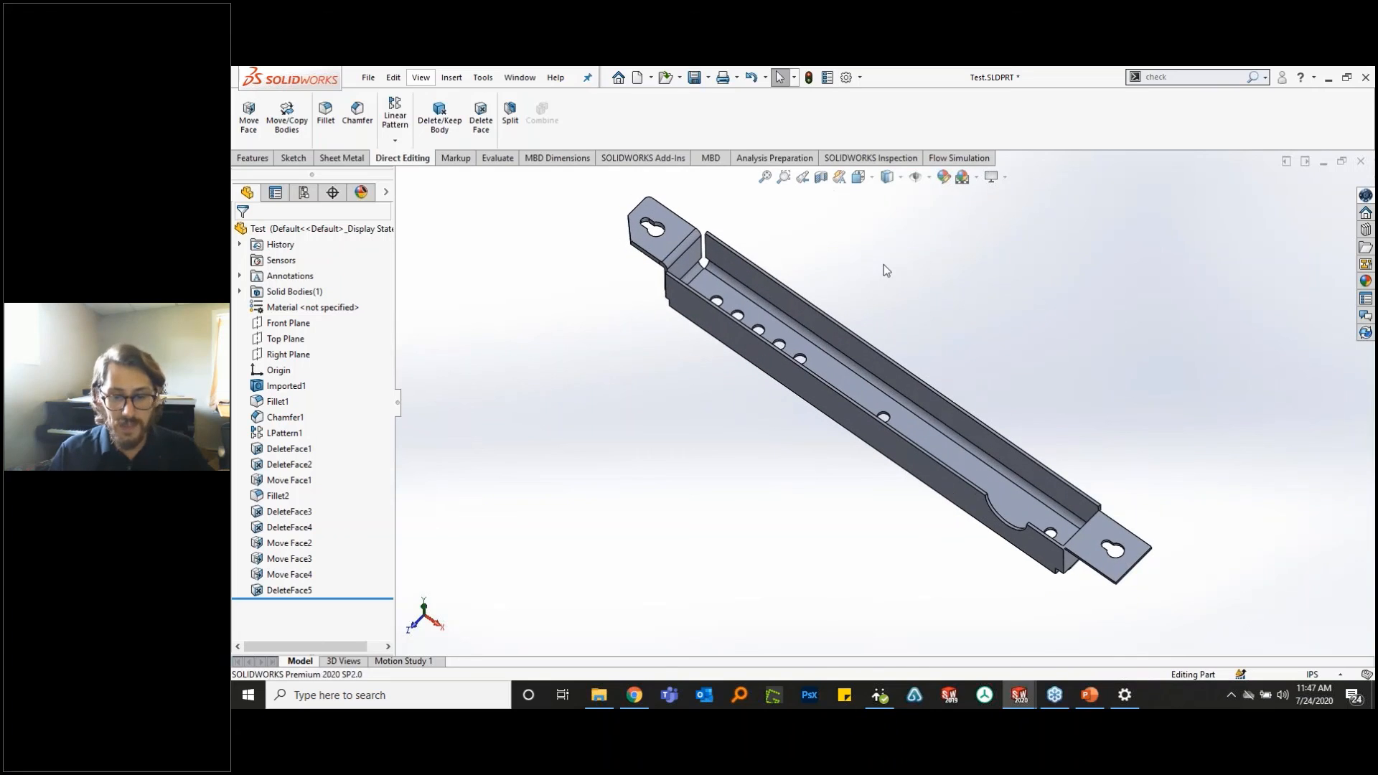